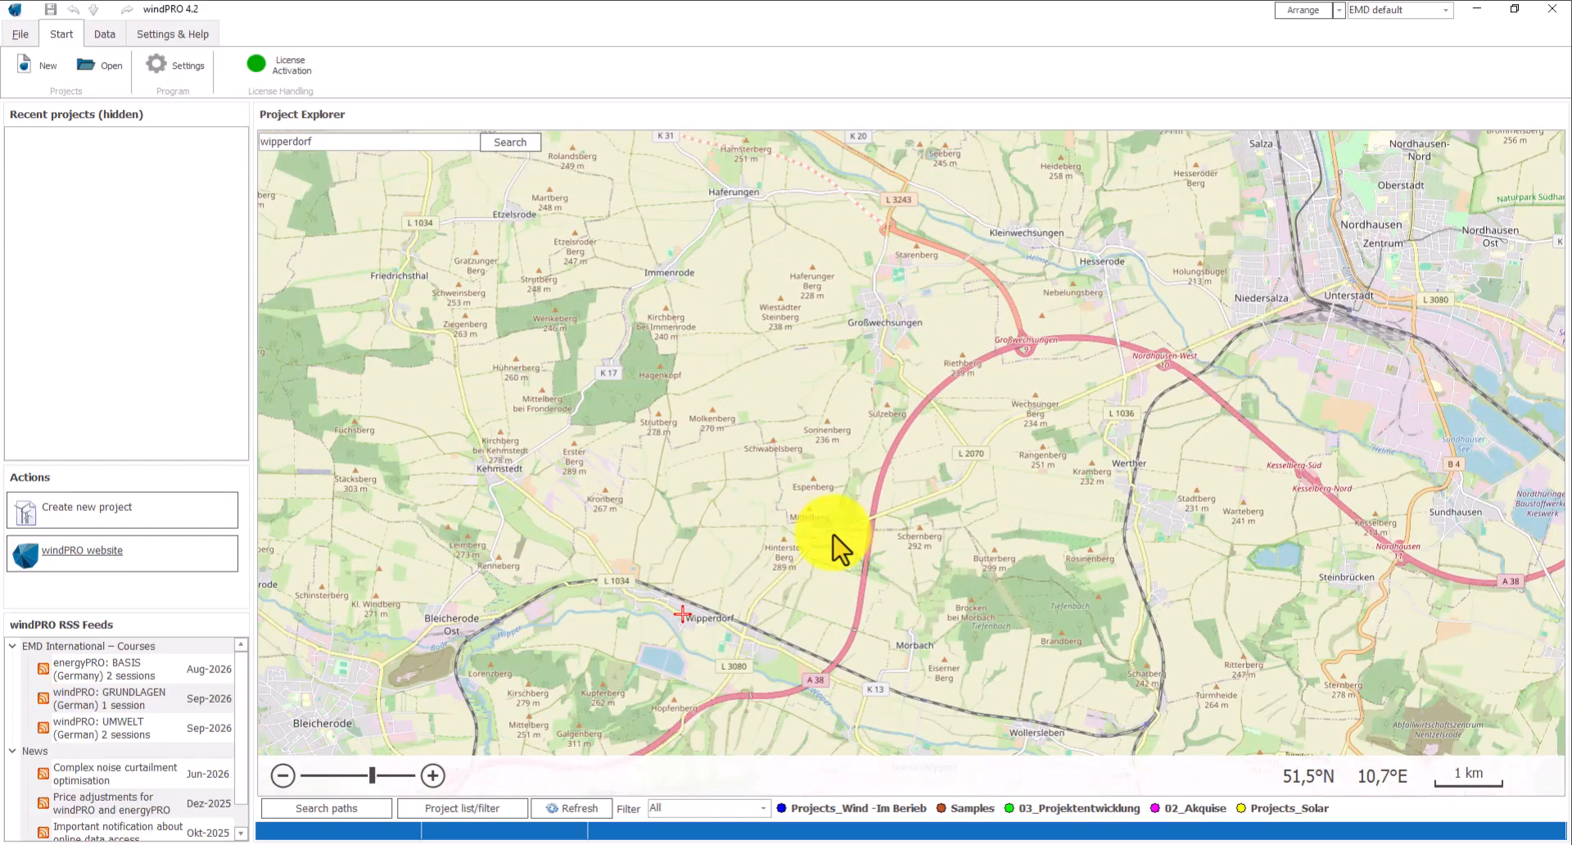
- Start a new project and create and open a folder named Youtube_Training inside the Projects directory
{"action": "left_click_drag", "start_coordinate": [761, 539], "coordinate": [779, 544]}
{"action": "scroll", "coordinate": [774, 554], "scroll_direction": "up", "scroll_amount": 1}
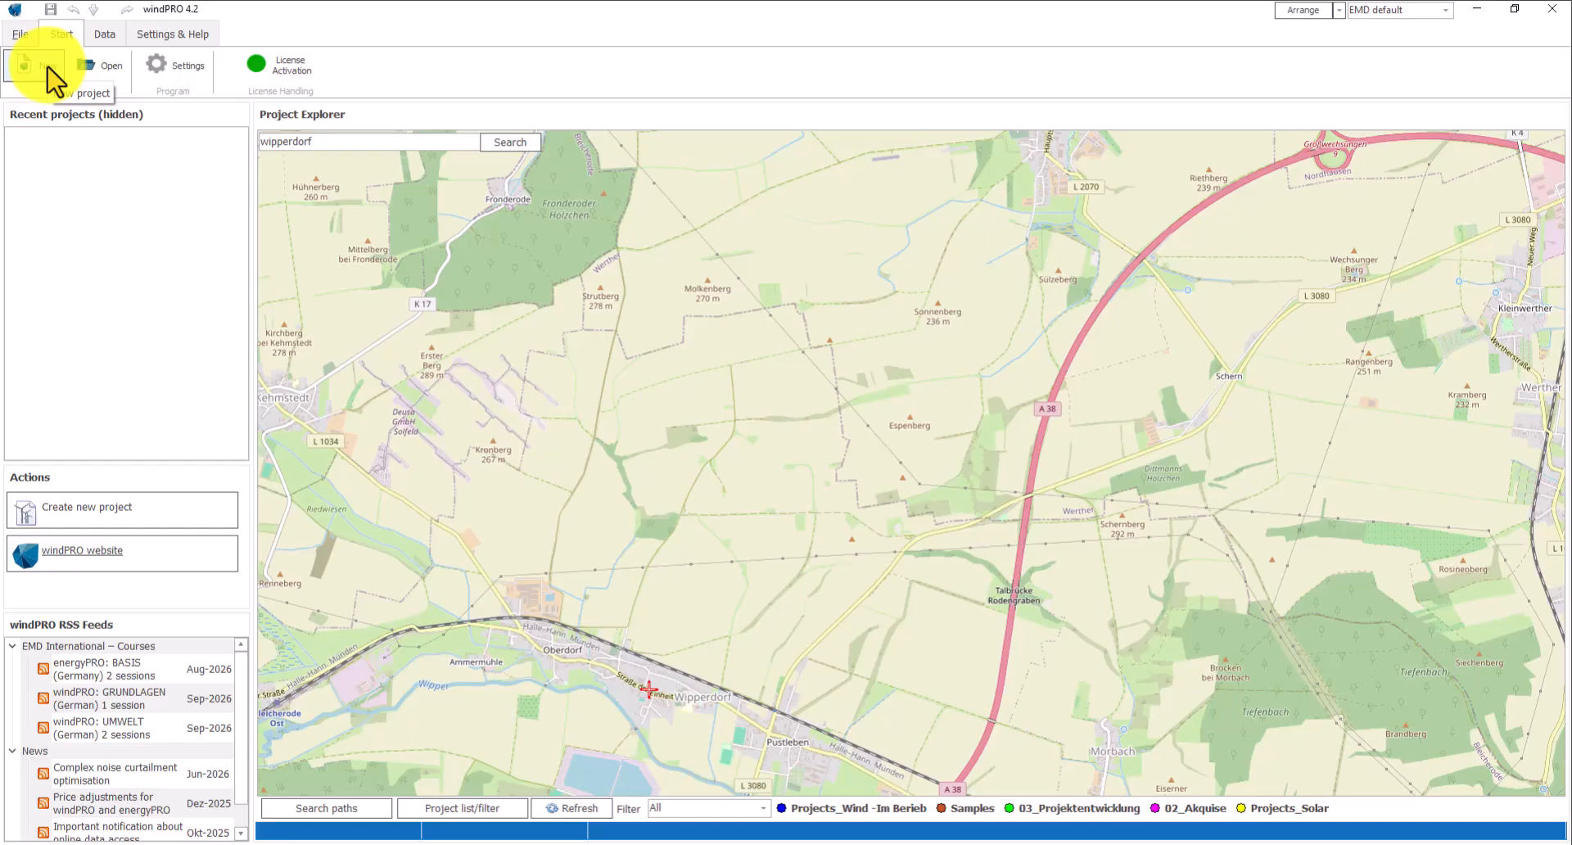
{"action": "left_click", "coordinate": [47, 68]}
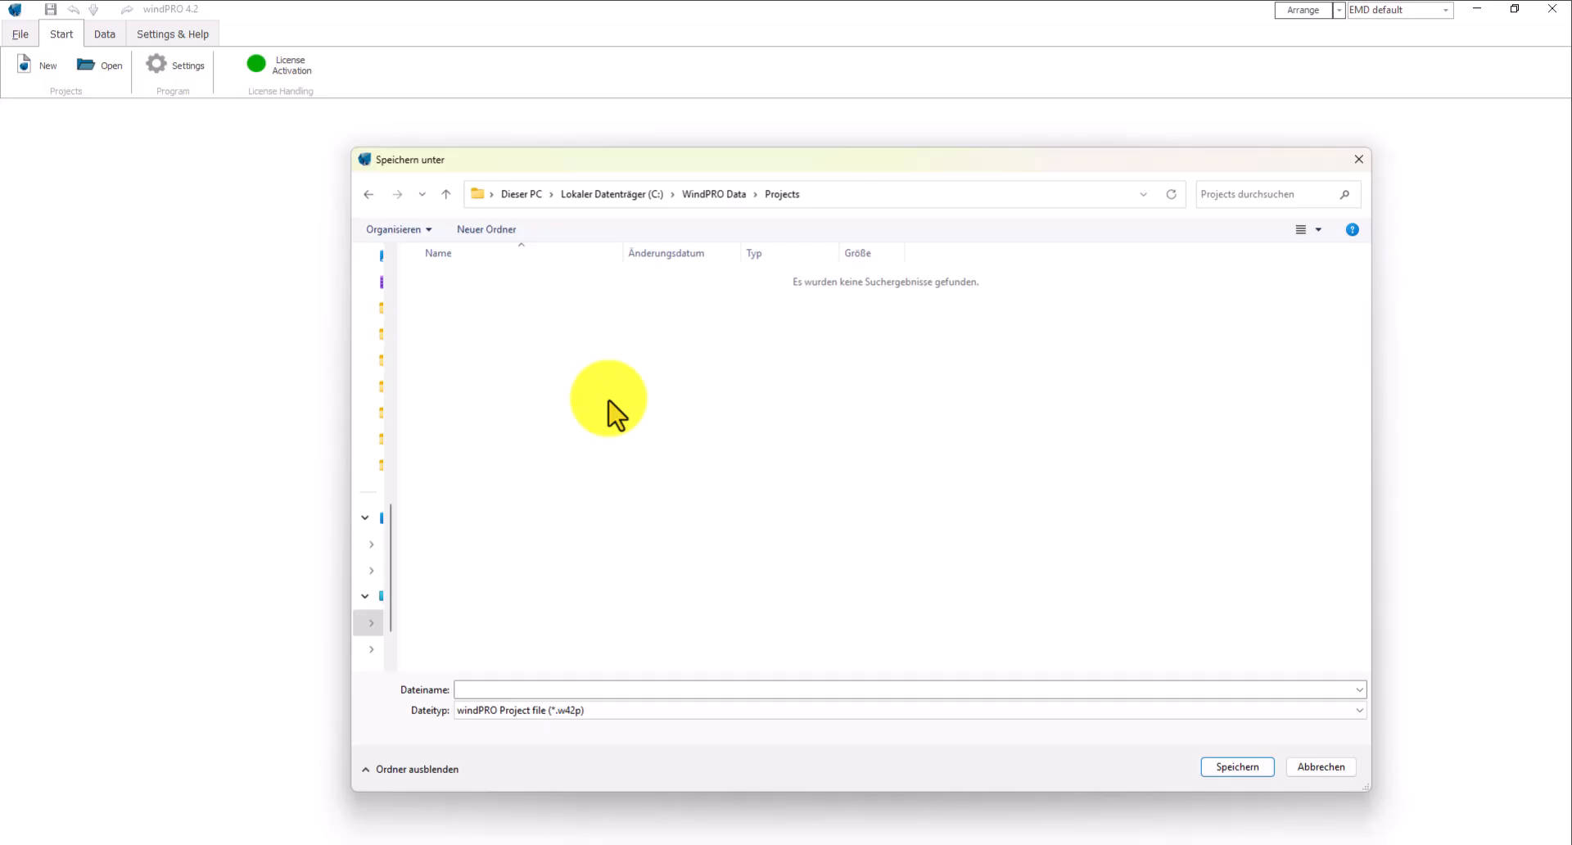
{"action": "left_click", "coordinate": [483, 231]}
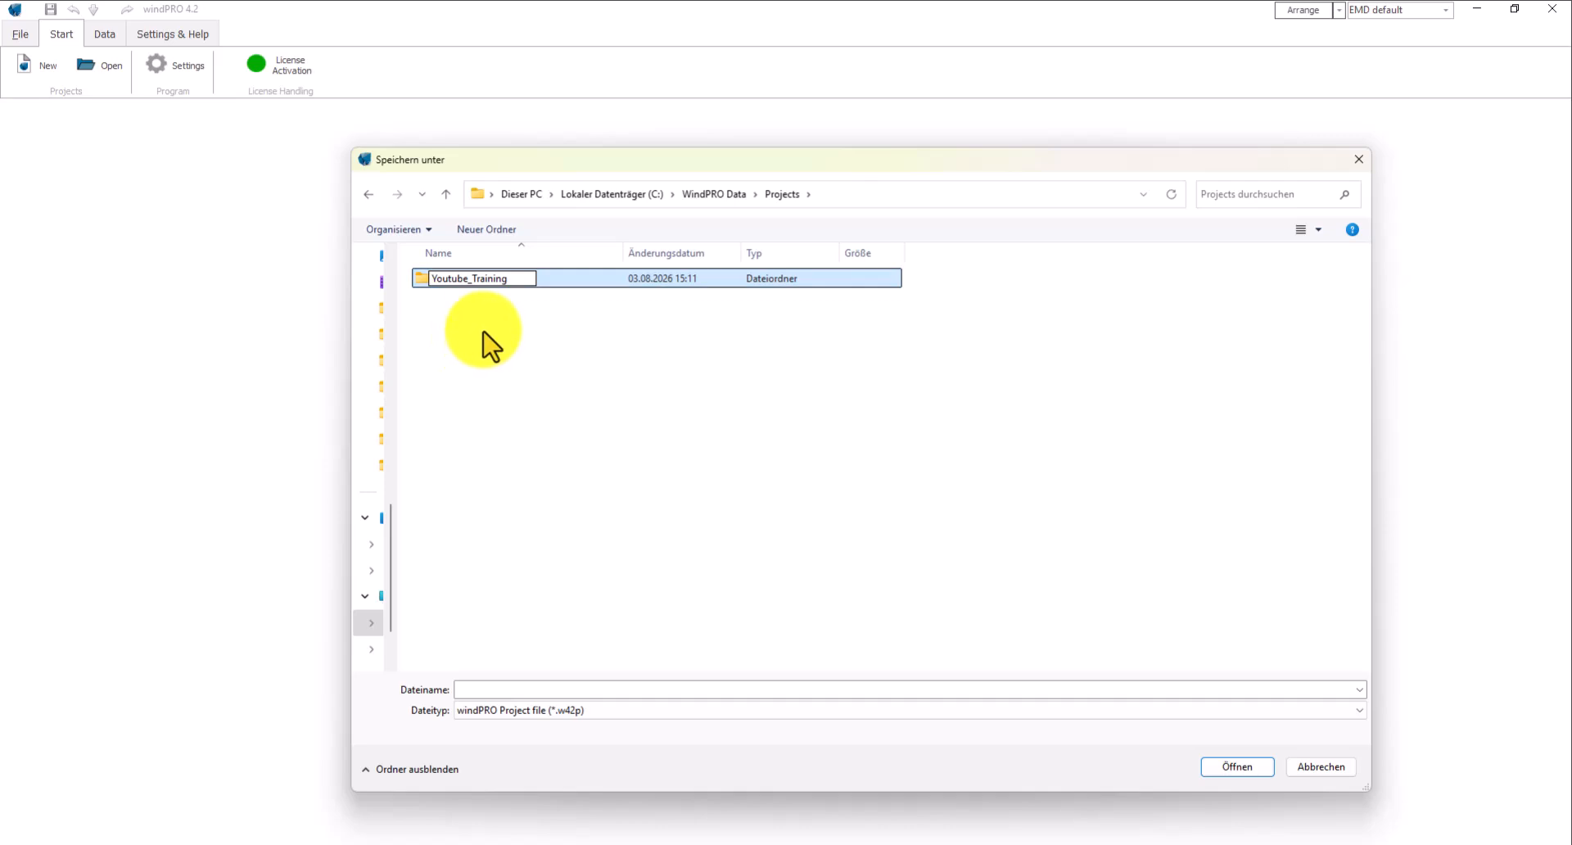
{"action": "left_click", "coordinate": [478, 291]}
{"action": "double_click", "coordinate": [474, 283]}
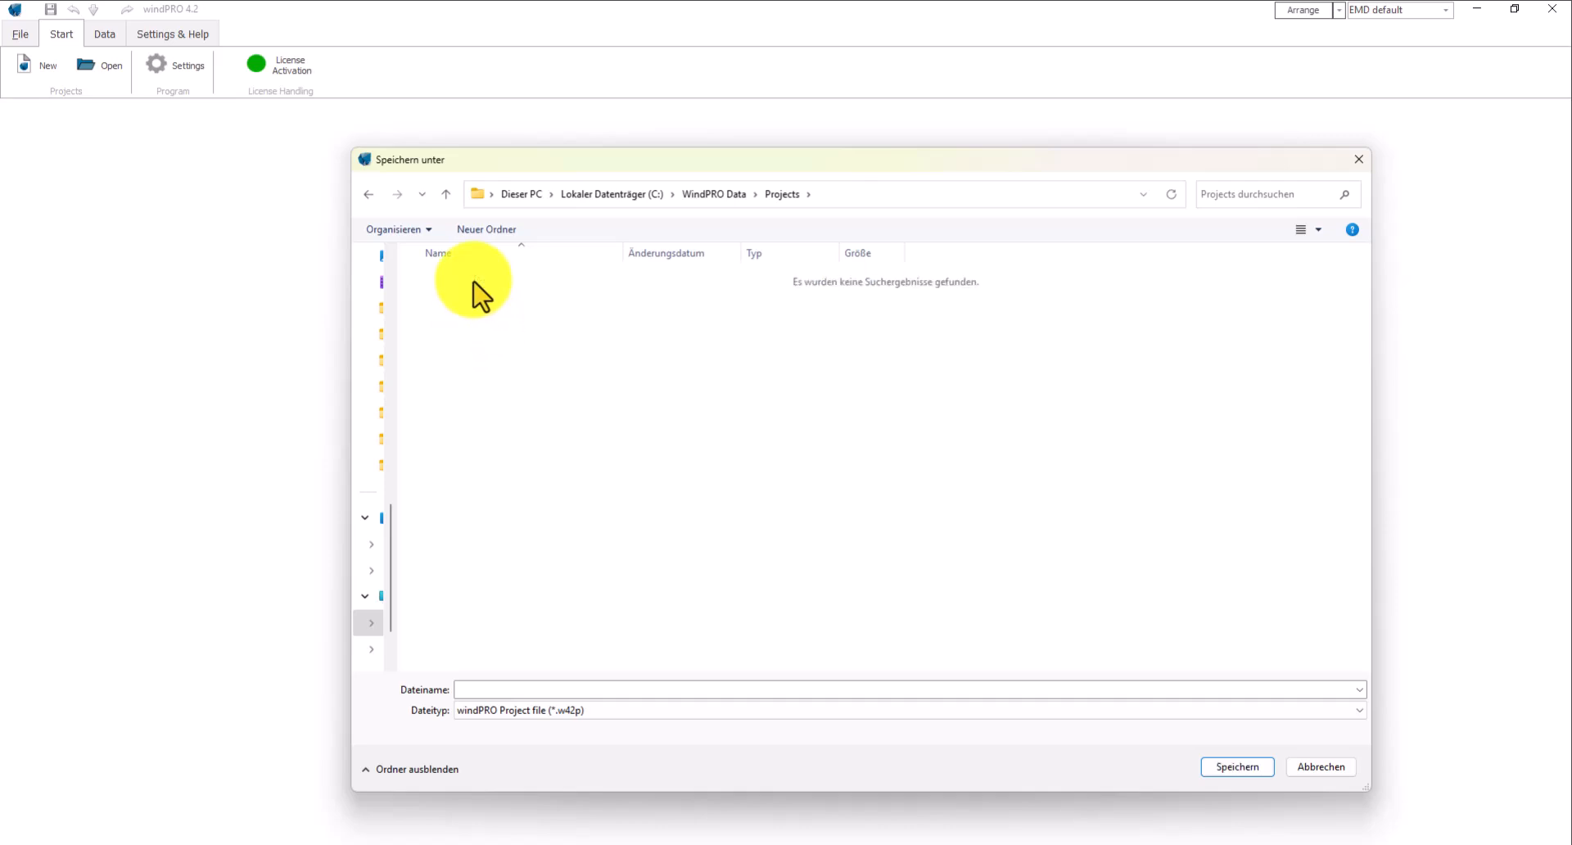
- Save the new project as Youtube_Trainnig in the windPRO Project file format (*.w42p)
{"action": "left_click", "coordinate": [514, 690]}
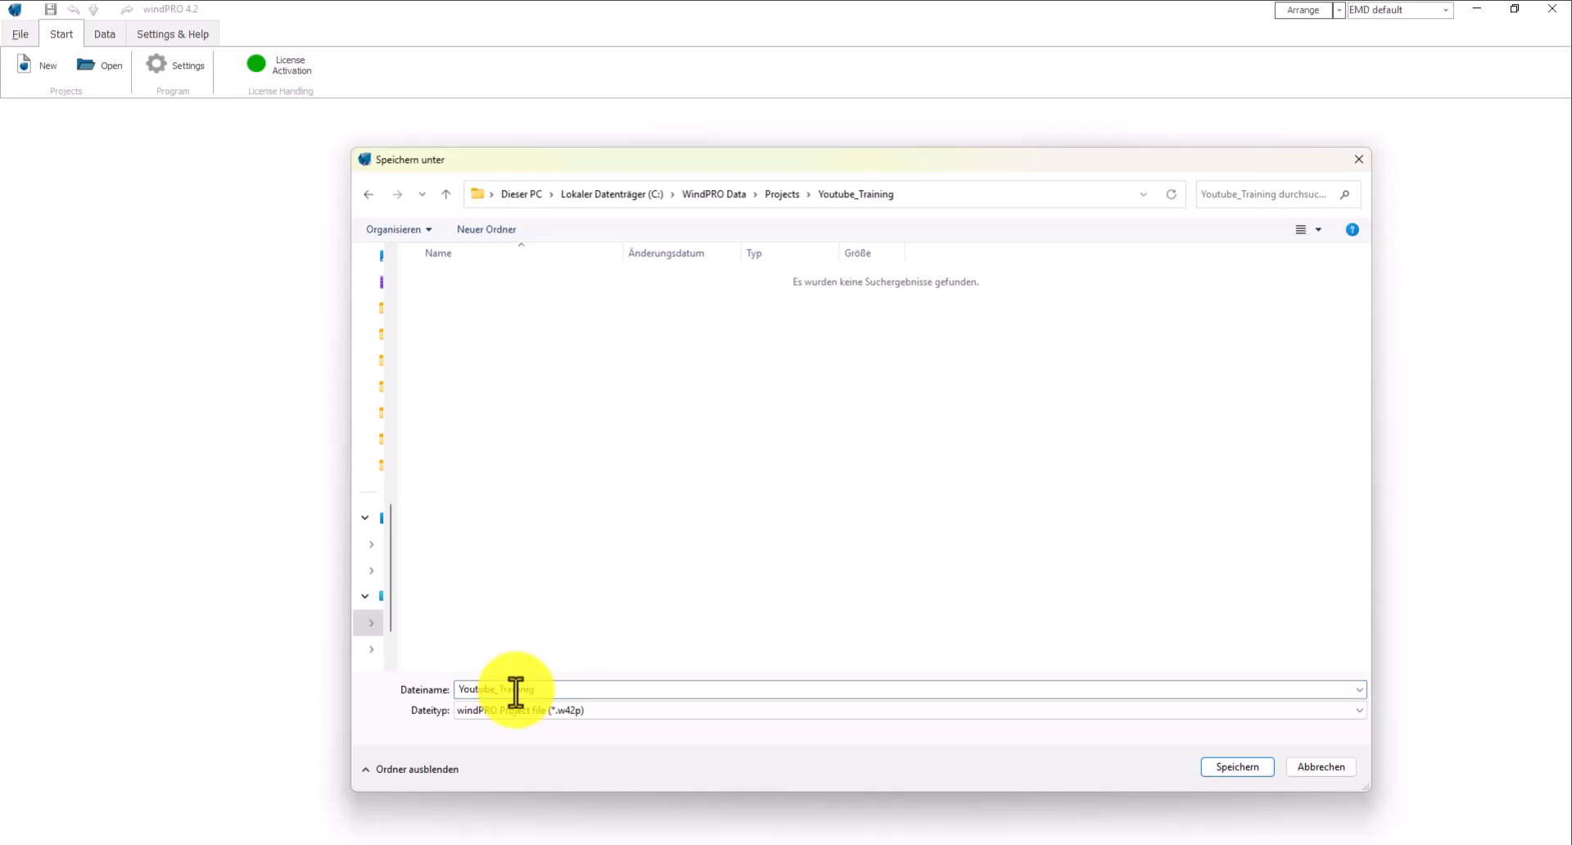
{"action": "left_click", "coordinate": [506, 712]}
{"action": "left_click", "coordinate": [506, 715]}
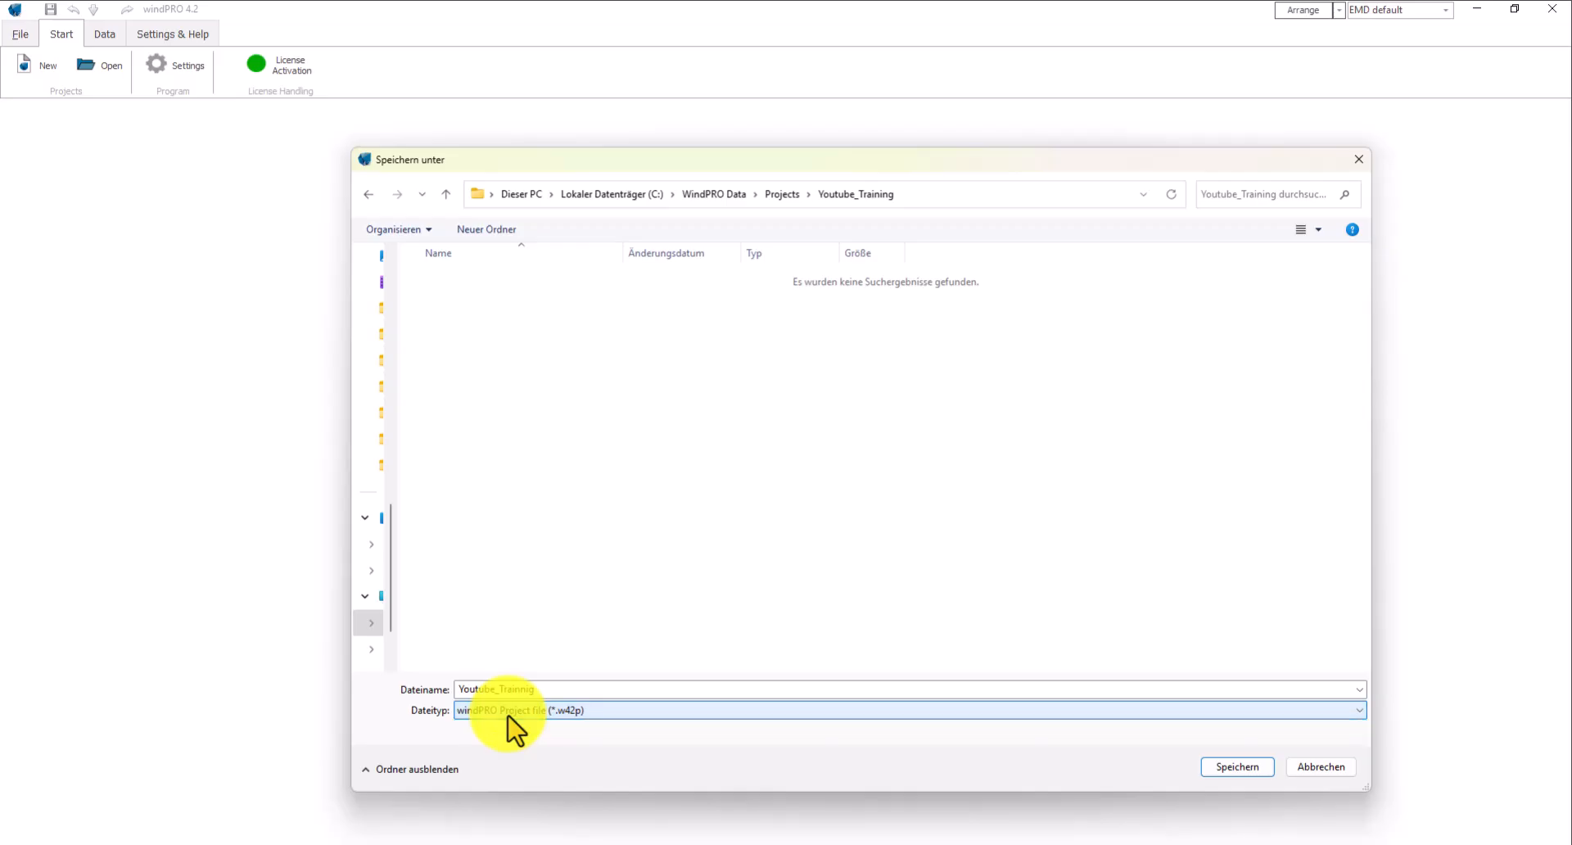
{"action": "left_click", "coordinate": [1235, 768]}
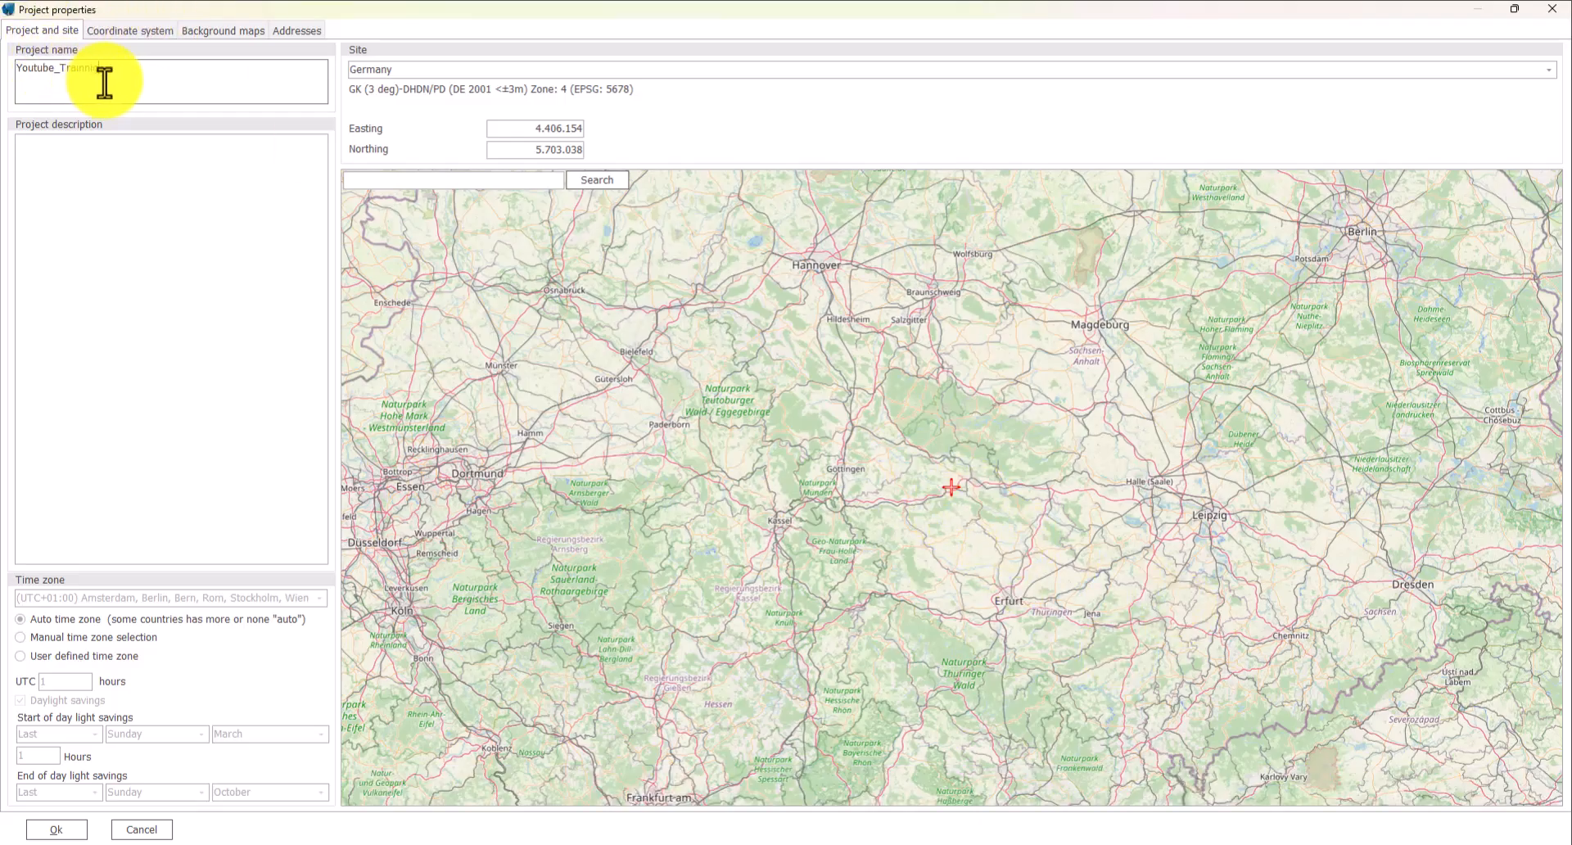
- Enter a project description stating that this is an introductory, non-commercial teaching case study based on open-source data for students at HSN
{"action": "left_click", "coordinate": [85, 172]}
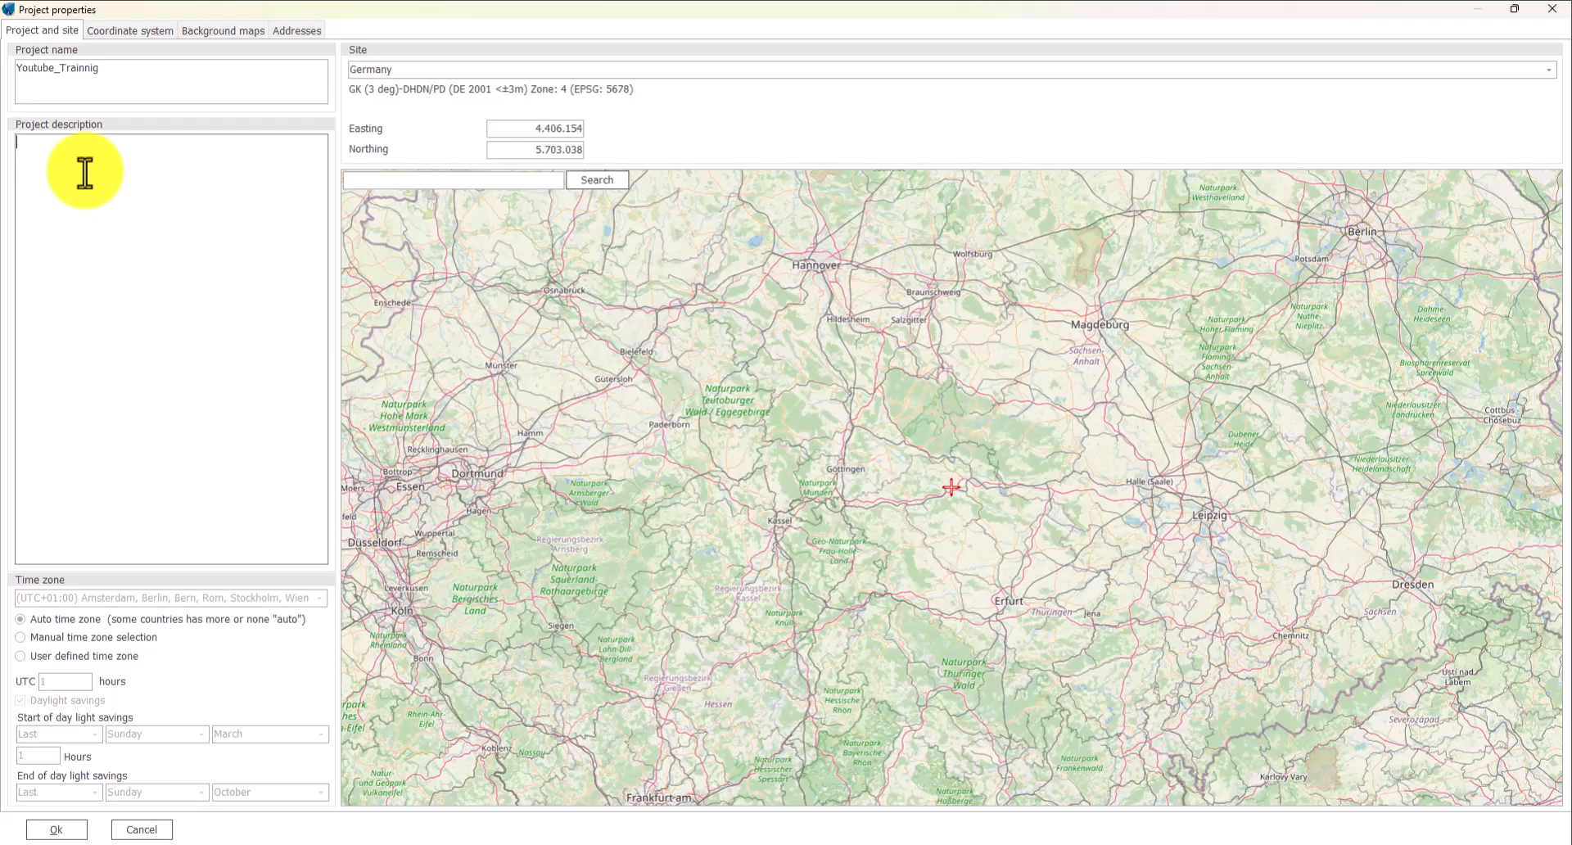
{"action": "type", "text": "This is an introductory case study for teaching purposes, based on open source data and intended for my students at HSN. The data is being used for non-commercial purposes."}
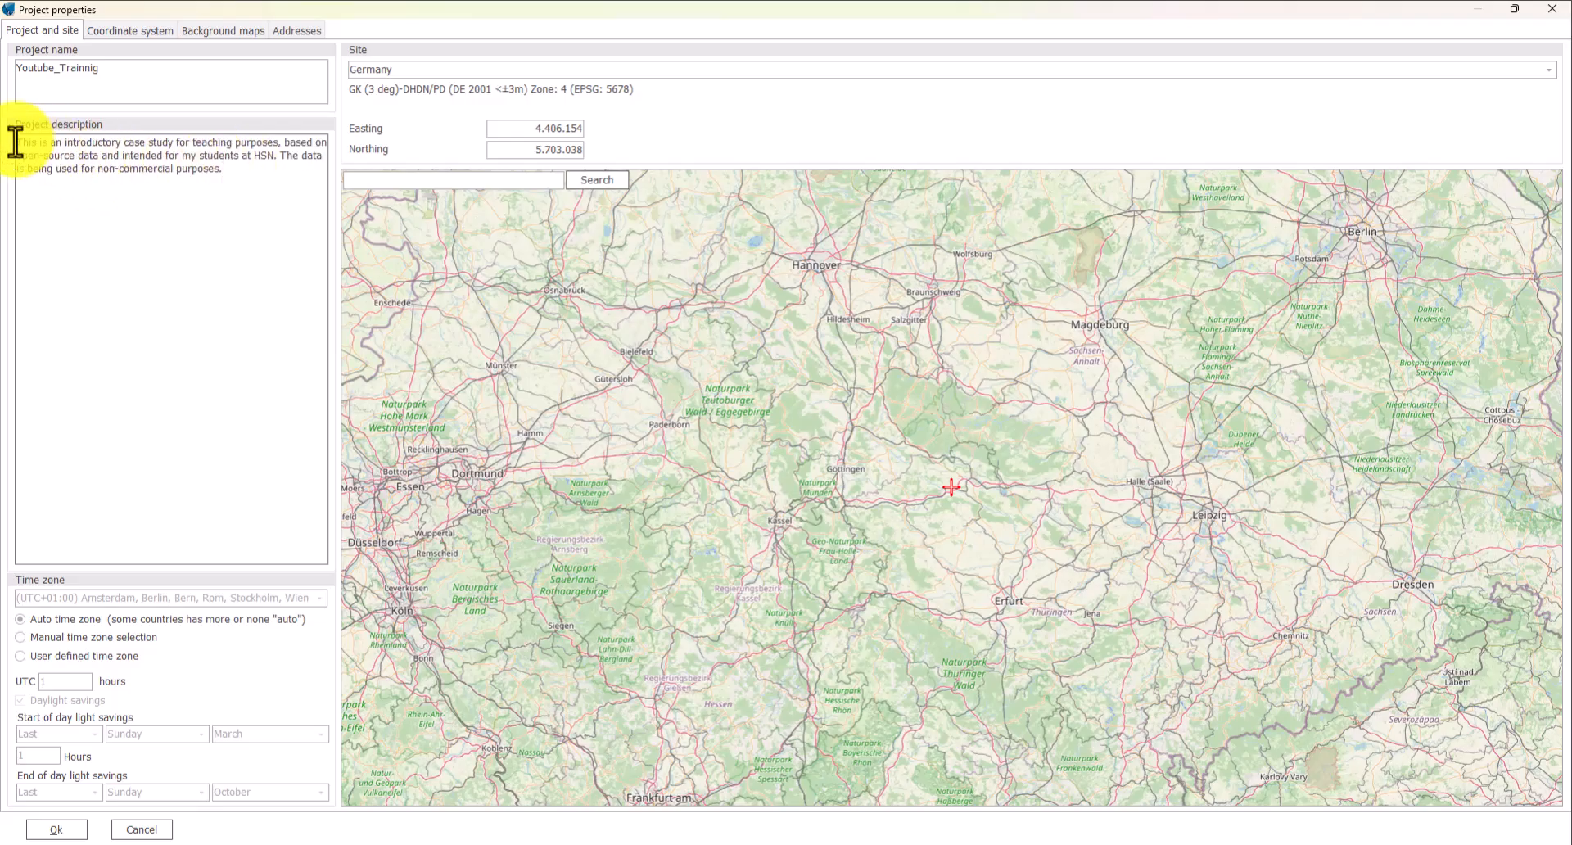
{"action": "left_click_drag", "start_coordinate": [13, 140], "coordinate": [252, 180]}
{"action": "left_click", "coordinate": [247, 188]}
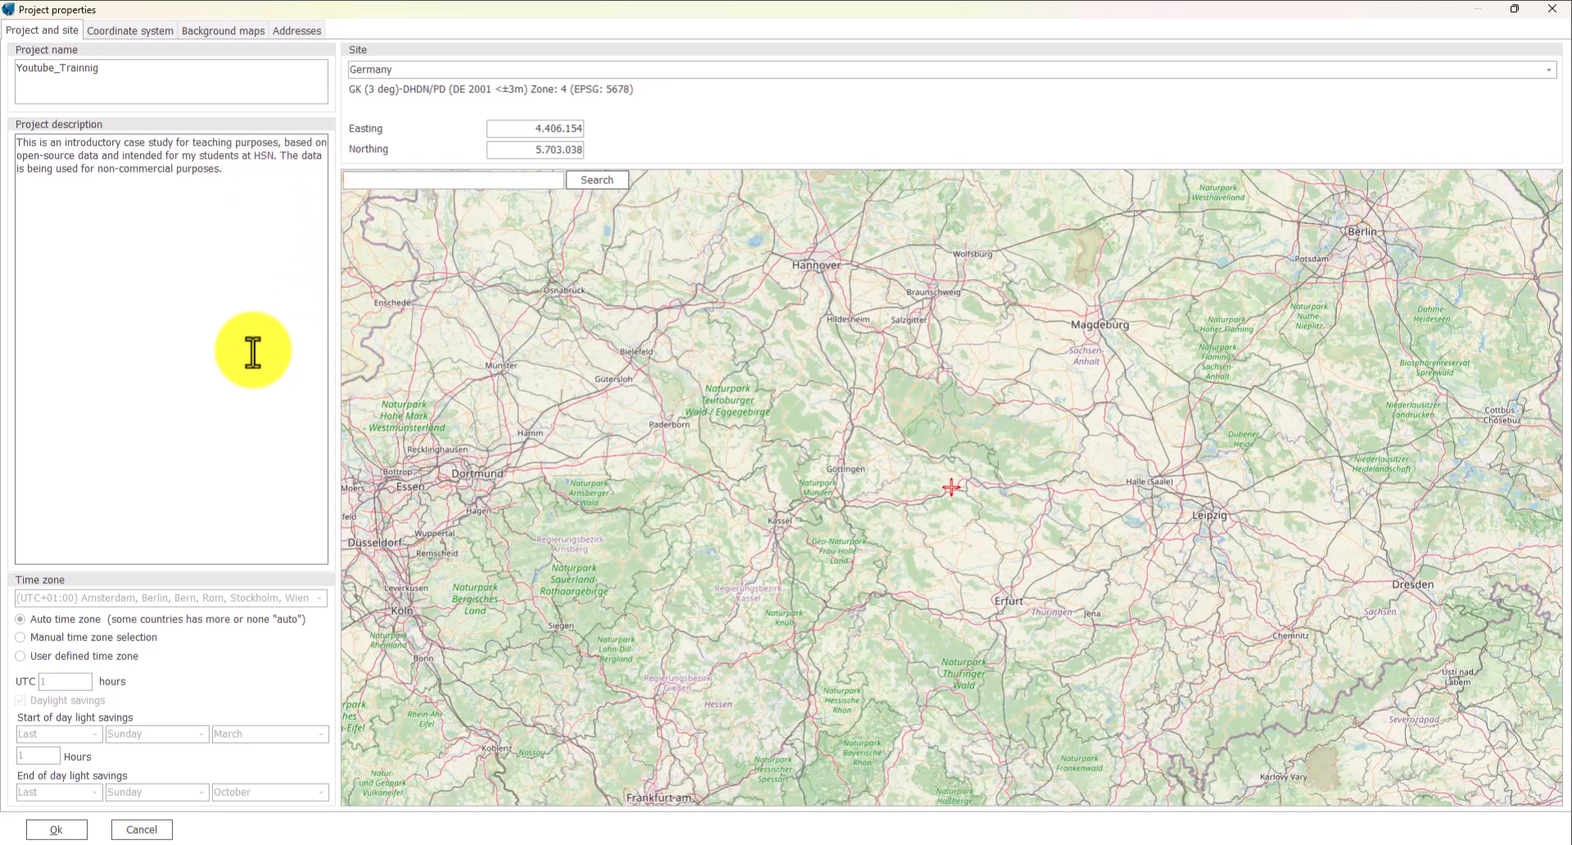
- Browse the time zones available for manual selection and return the project to the automatic time zone
{"action": "left_click", "coordinate": [23, 640]}
{"action": "left_click", "coordinate": [95, 598]}
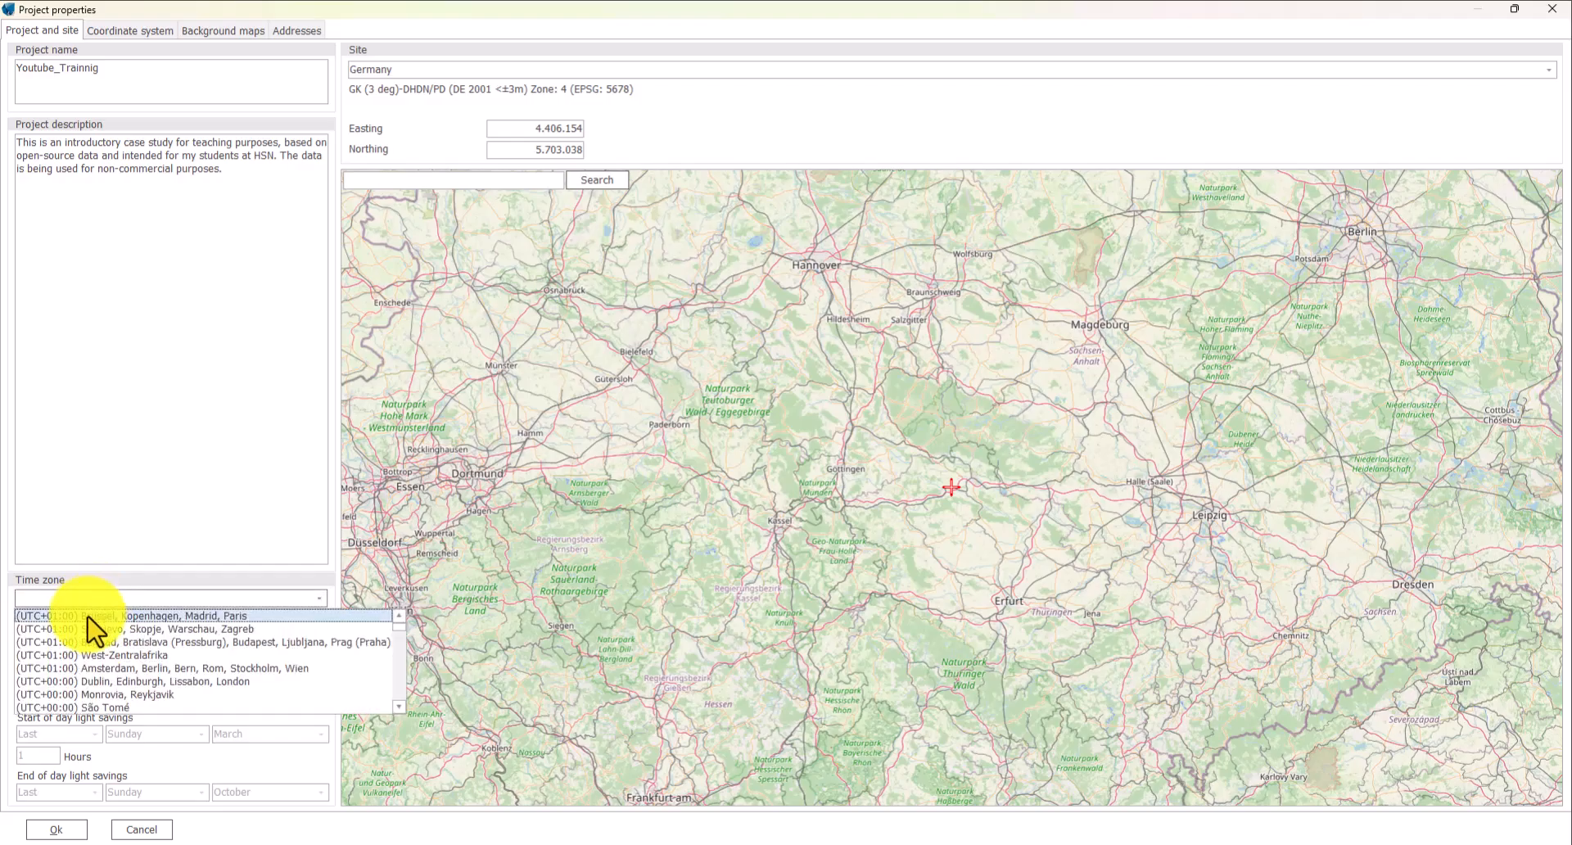
{"action": "scroll", "coordinate": [95, 655], "scroll_direction": "up", "scroll_amount": 3}
{"action": "scroll", "coordinate": [96, 660], "scroll_direction": "up", "scroll_amount": 2}
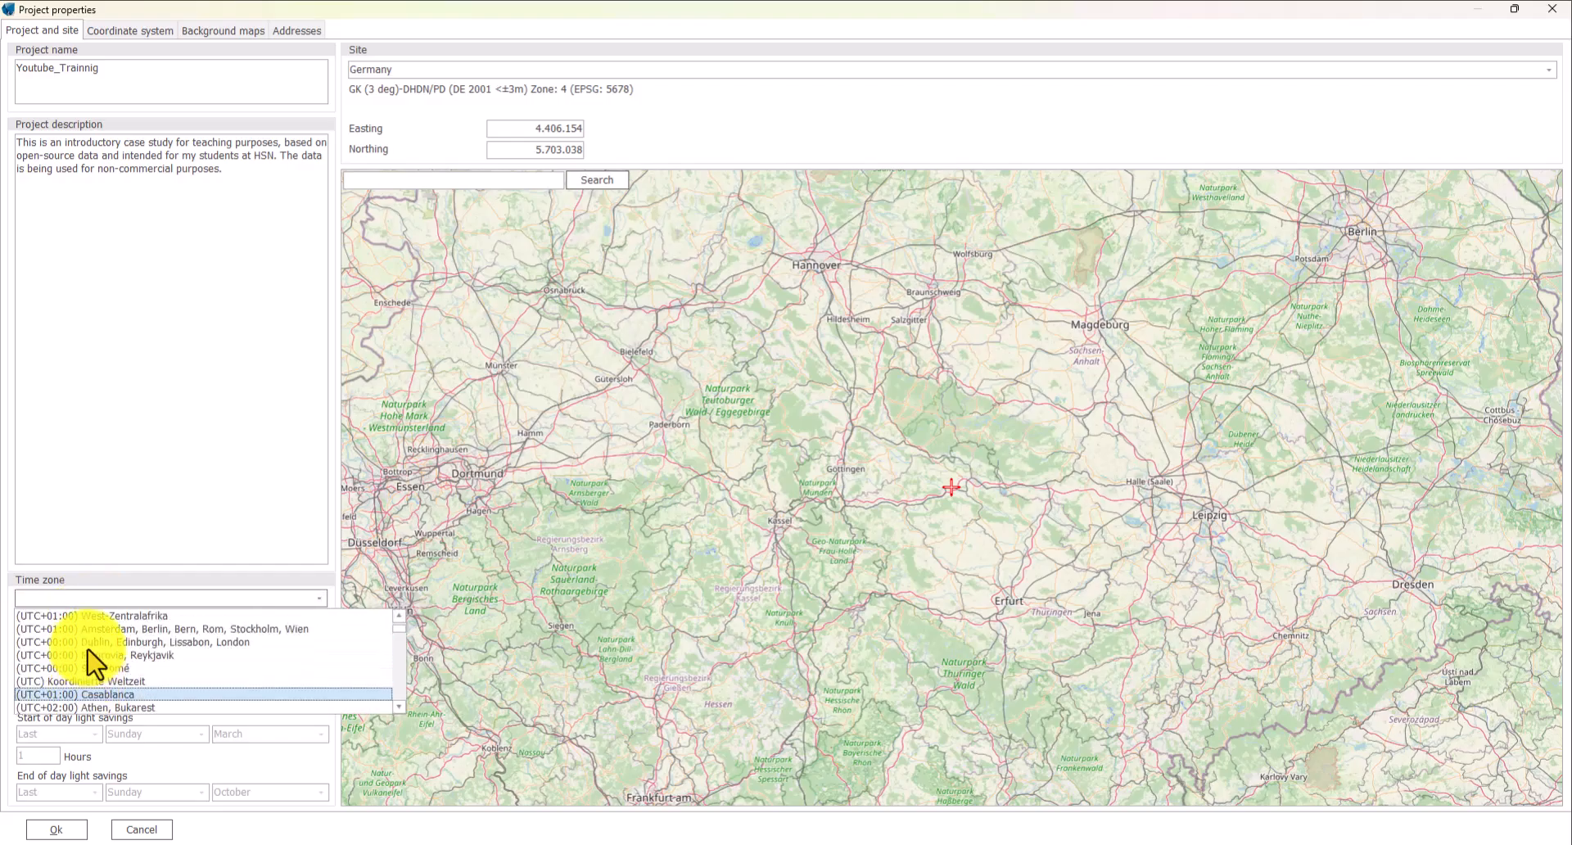
{"action": "scroll", "coordinate": [96, 655], "scroll_direction": "down", "scroll_amount": 5}
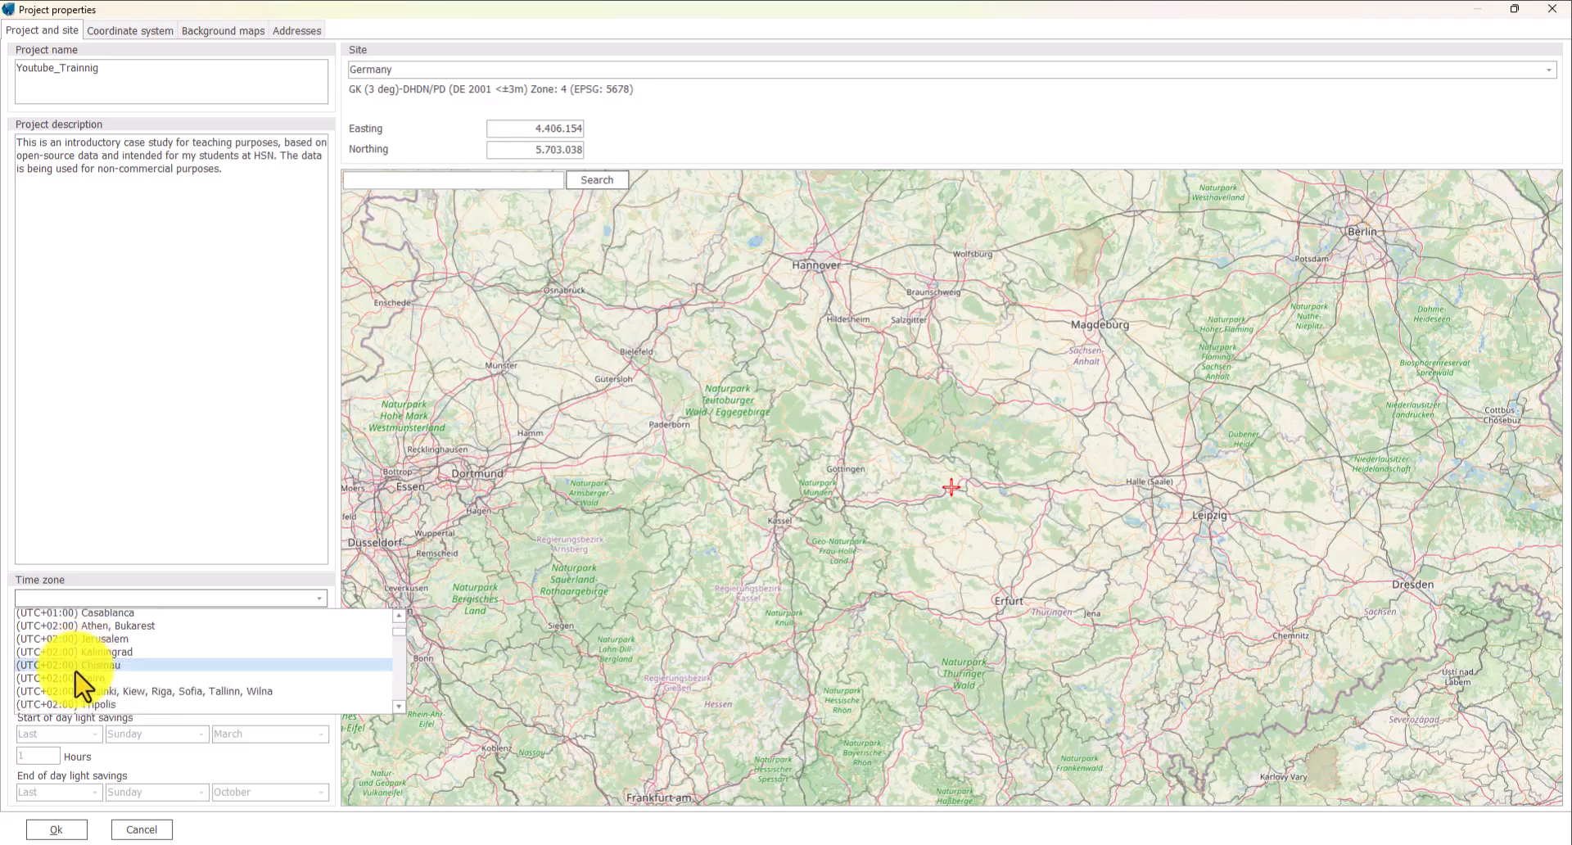
{"action": "scroll", "coordinate": [96, 706], "scroll_direction": "down", "scroll_amount": 4}
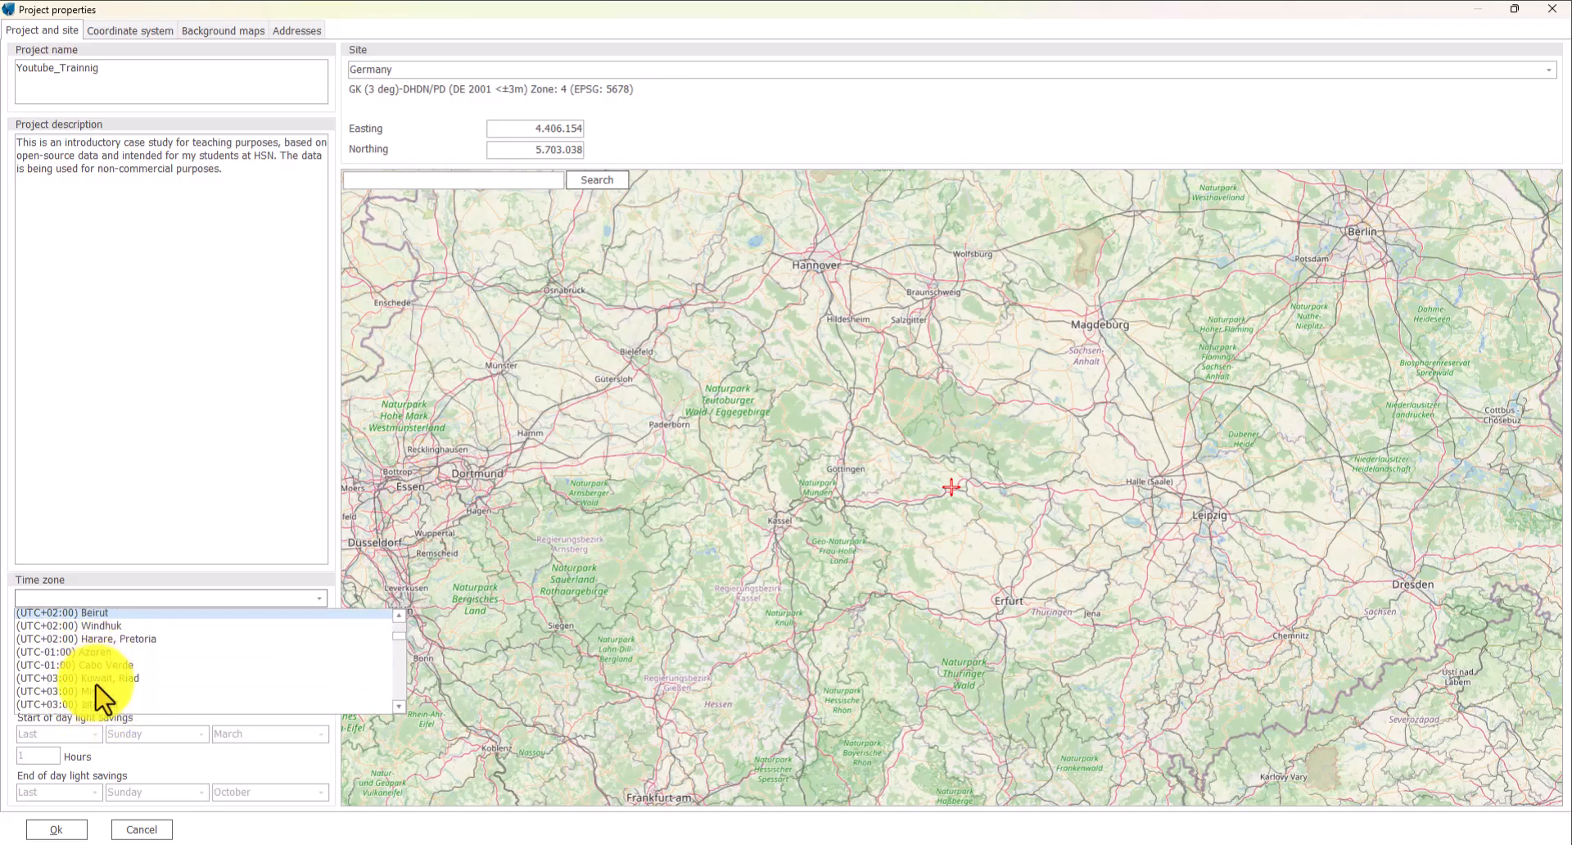
{"action": "scroll", "coordinate": [92, 665], "scroll_direction": "up", "scroll_amount": 3}
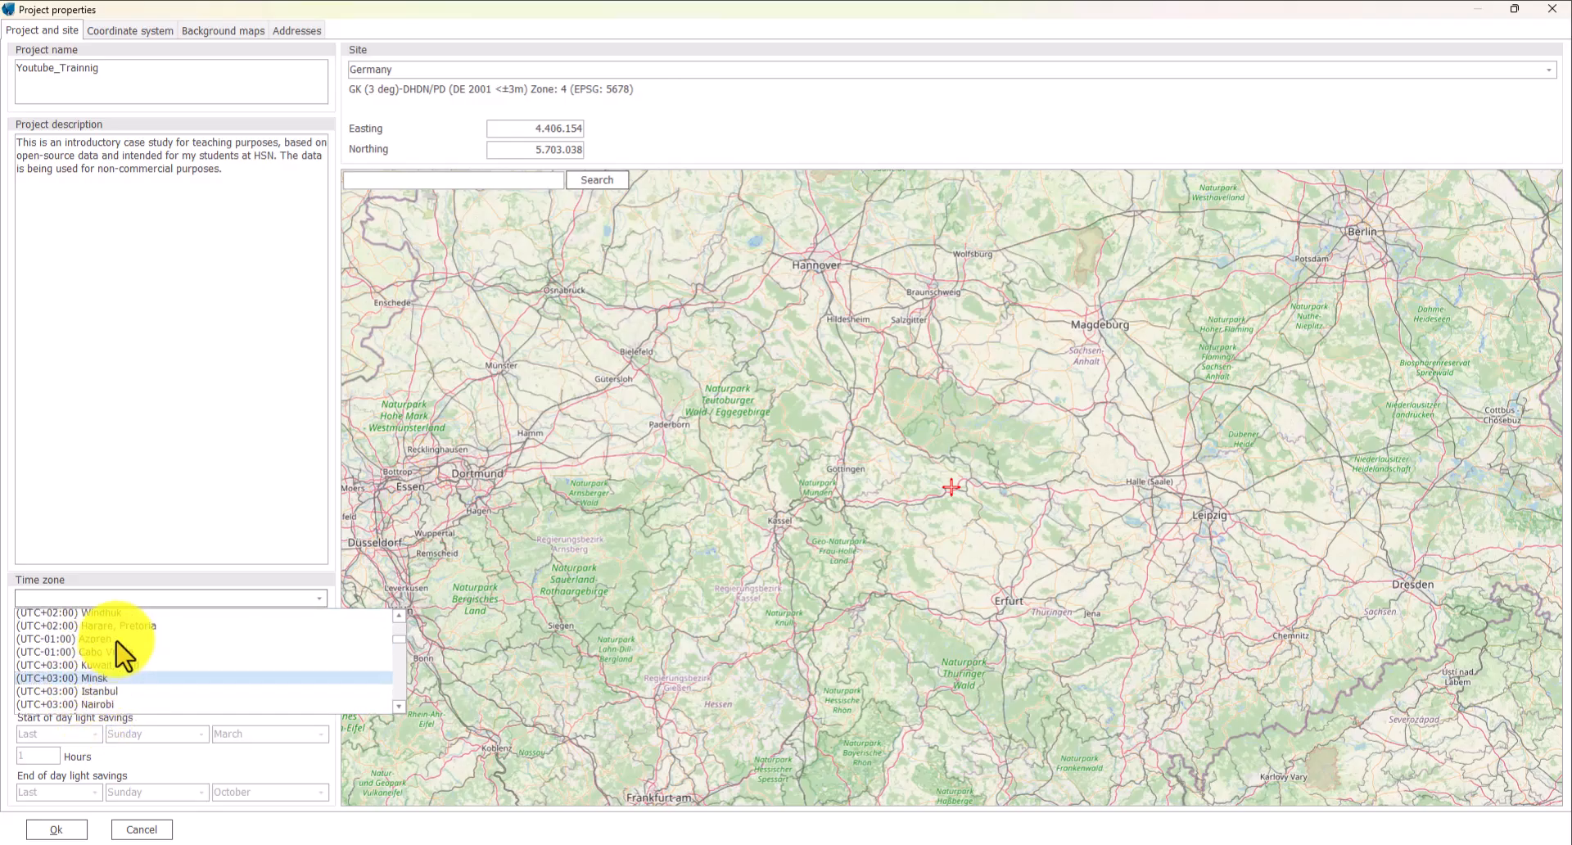
{"action": "left_click", "coordinate": [144, 518]}
{"action": "left_click", "coordinate": [19, 620]}
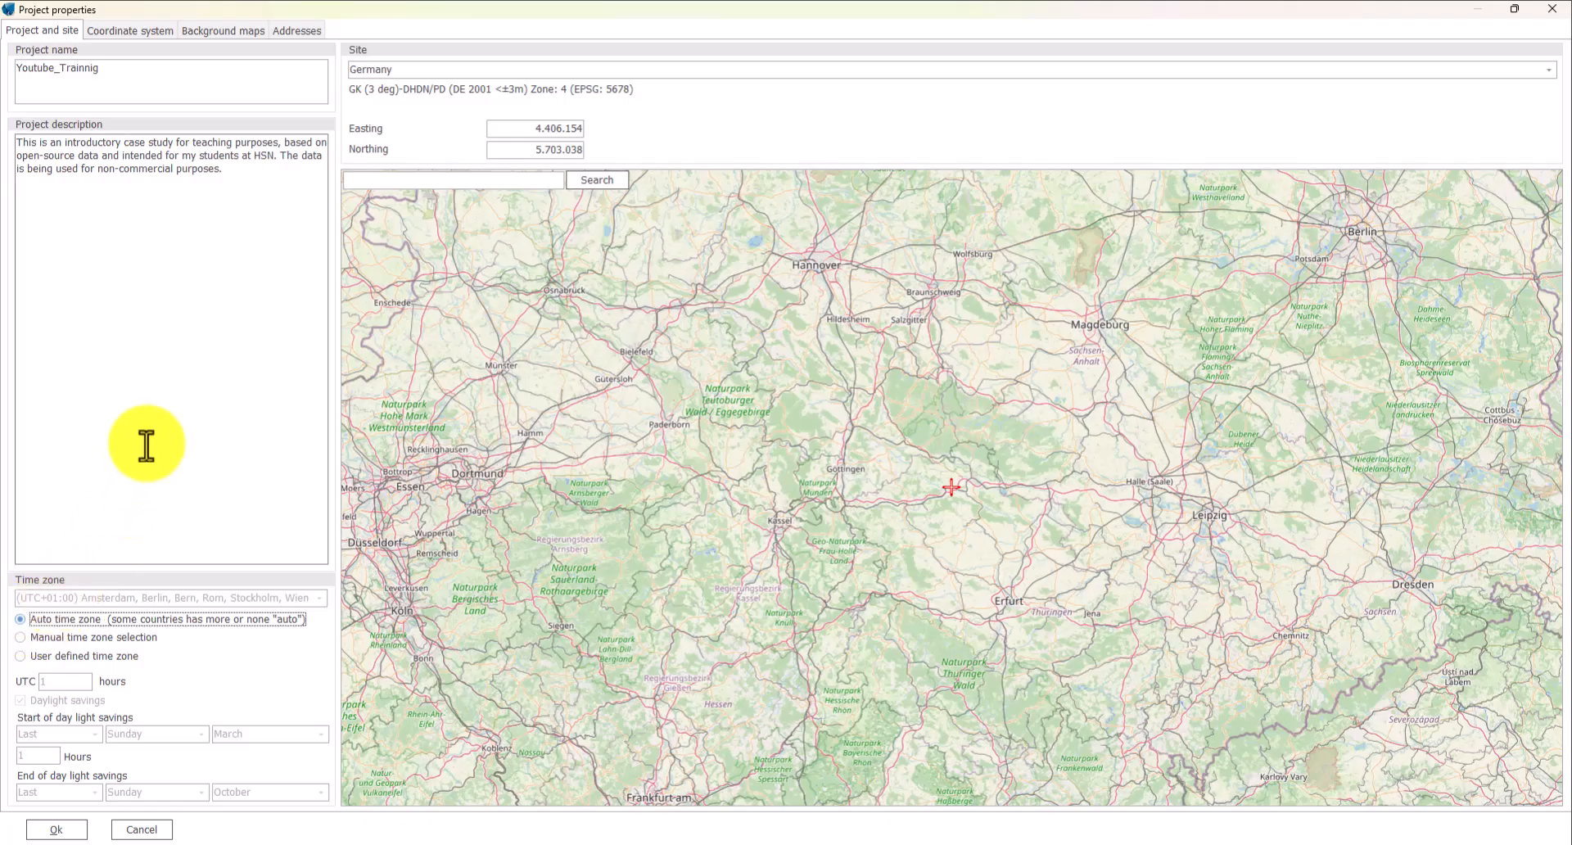
{"action": "left_click", "coordinate": [150, 387]}
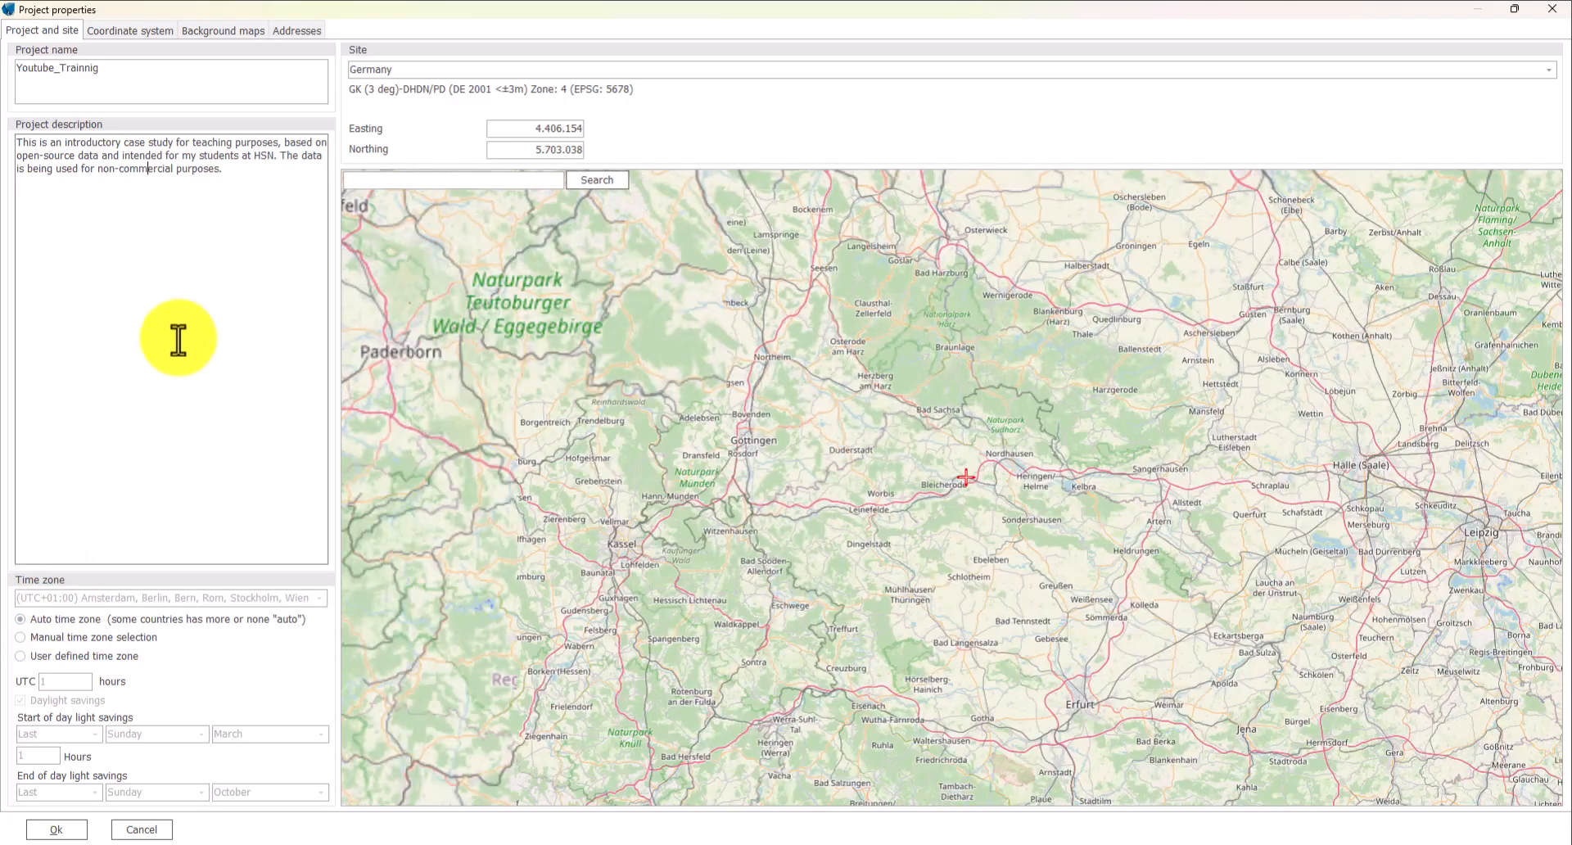
{"action": "left_click", "coordinate": [383, 70]}
{"action": "left_click", "coordinate": [385, 71]}
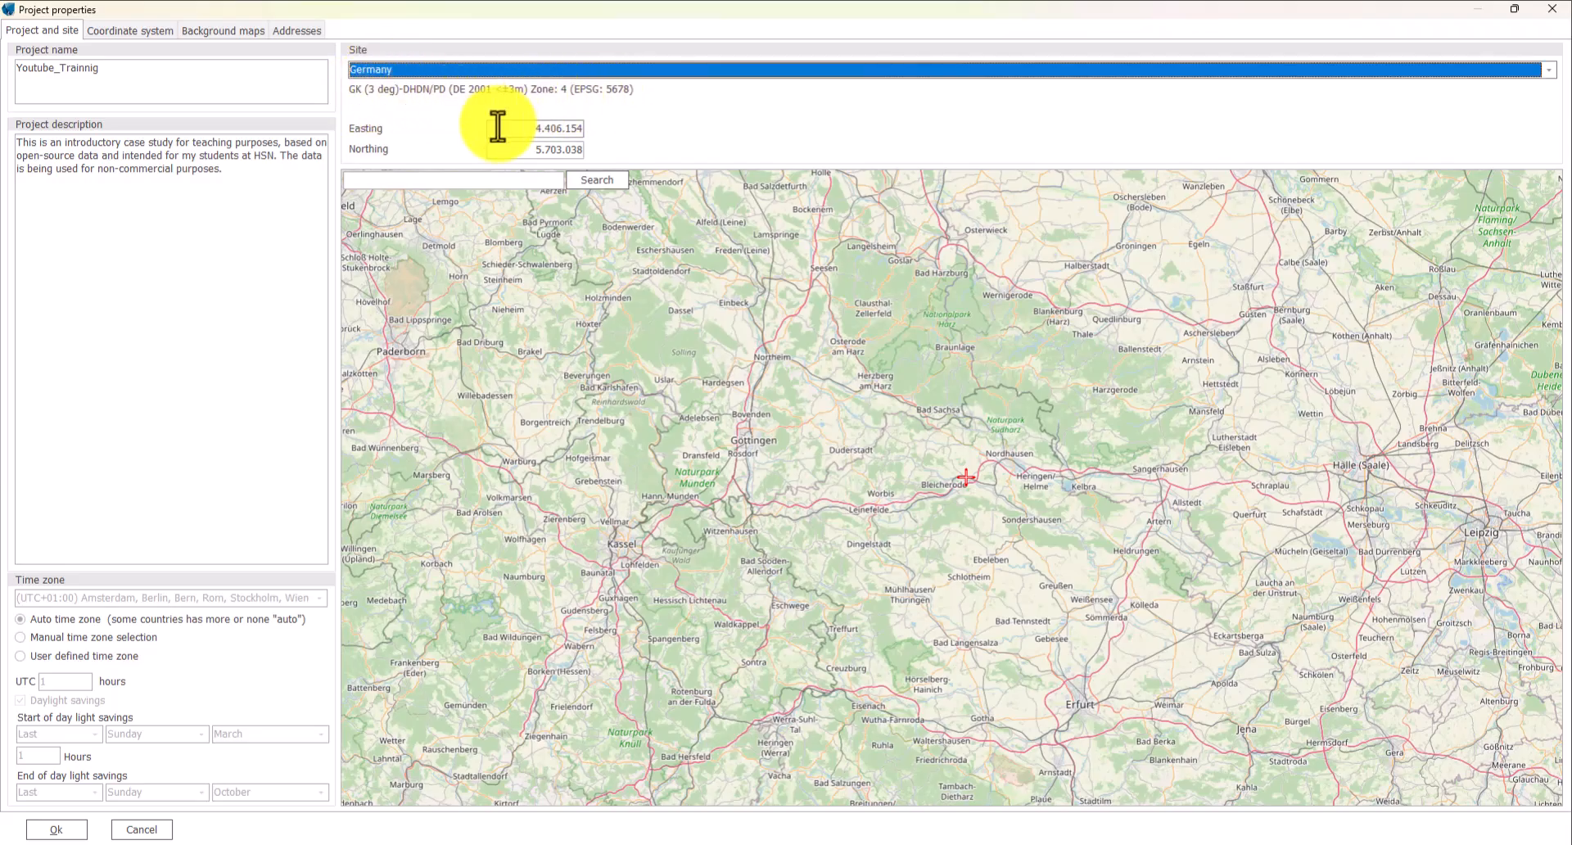
{"action": "left_click", "coordinate": [518, 150]}
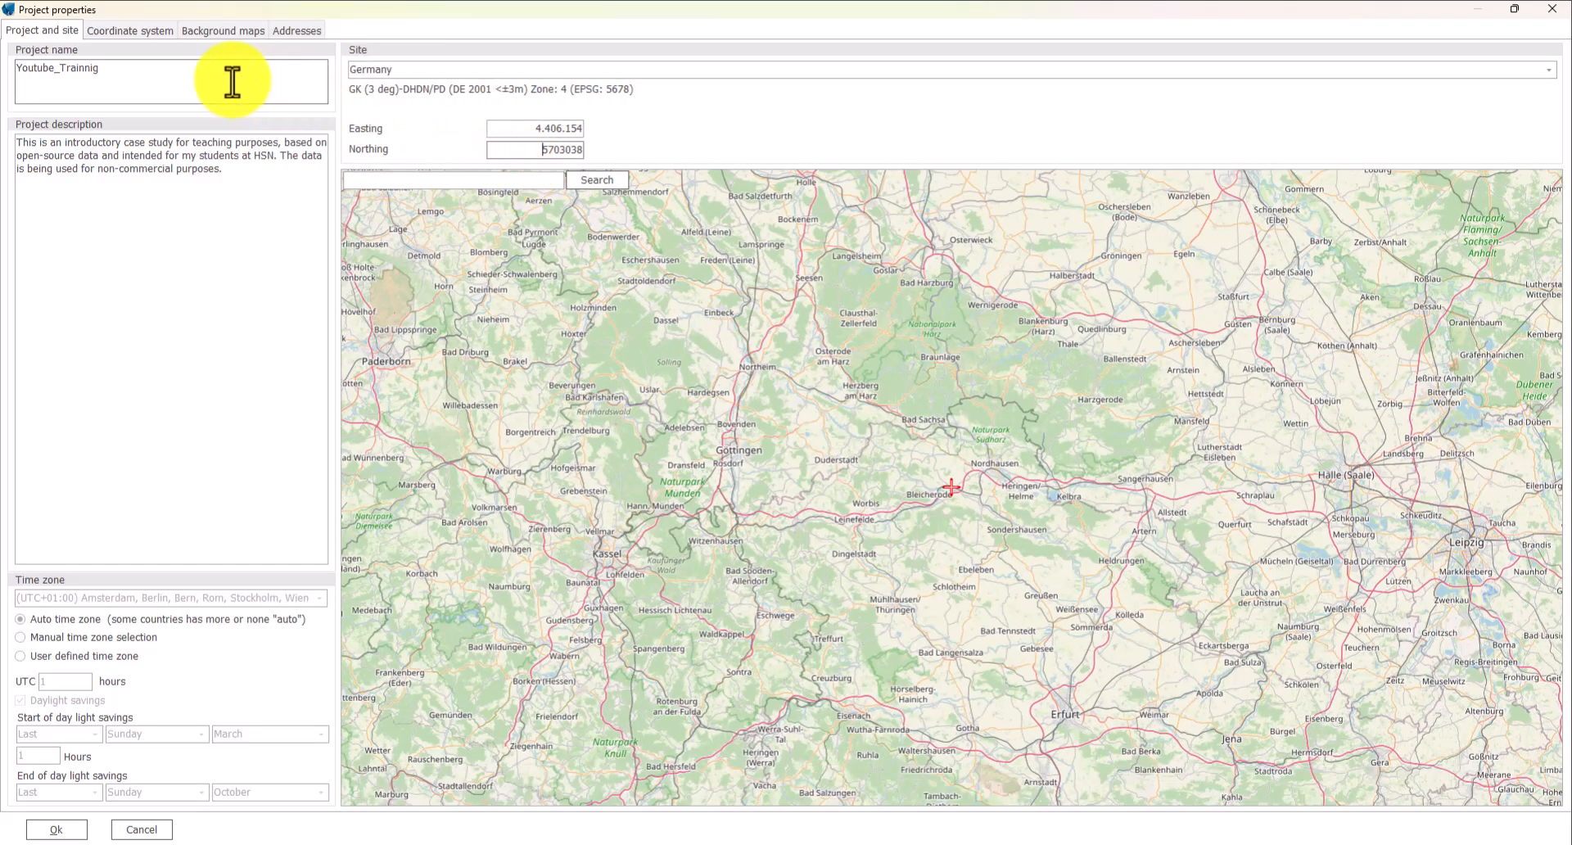
- Change the project's coordinate system to UTM (north)-ETRS89
{"action": "left_click", "coordinate": [125, 33]}
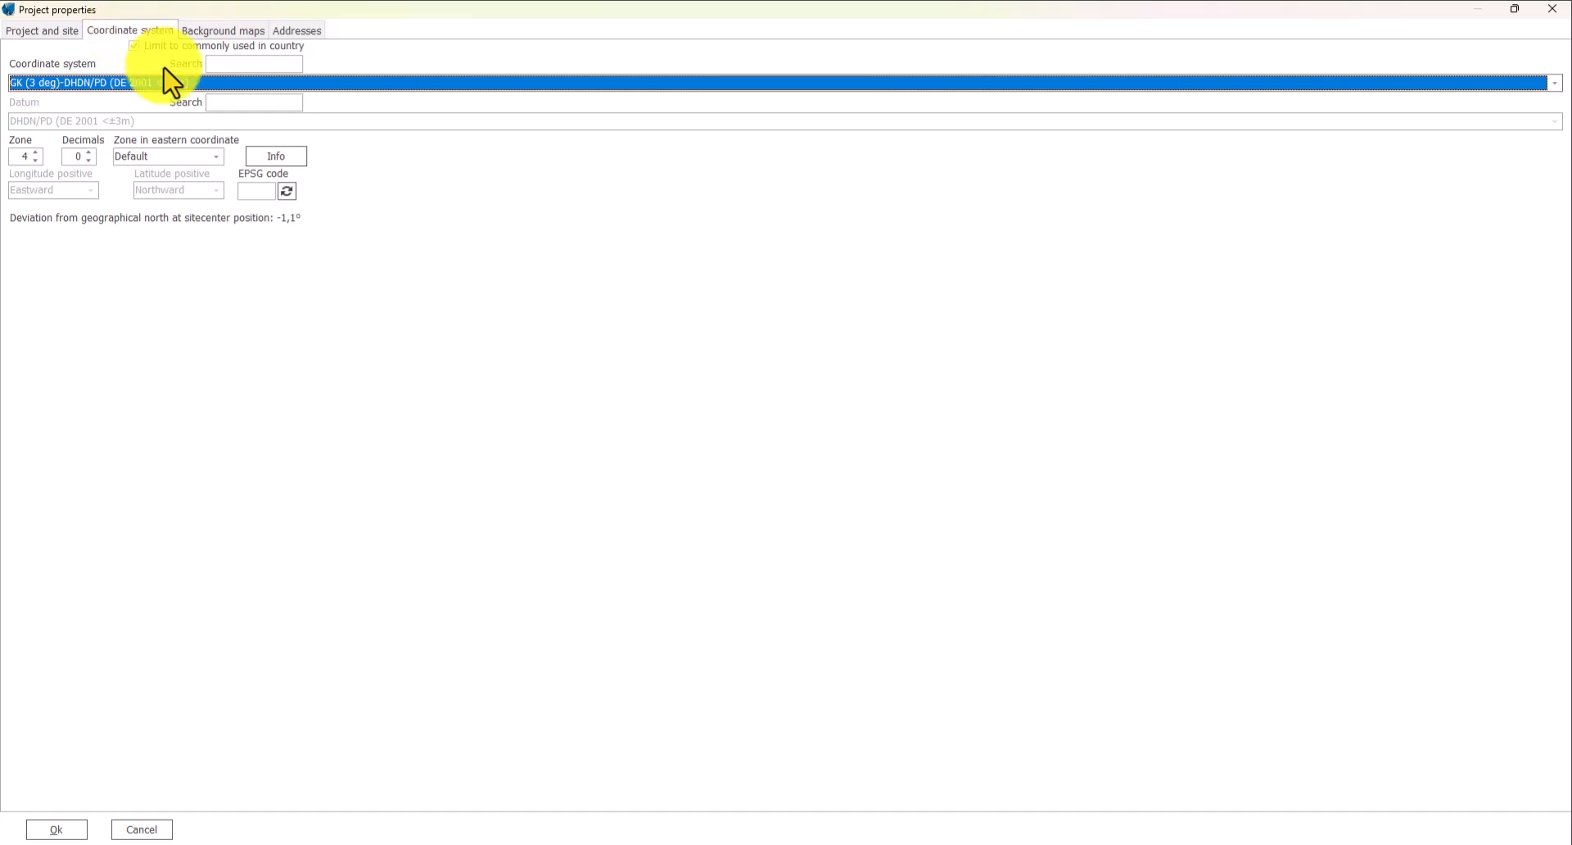
{"action": "left_click", "coordinate": [104, 96]}
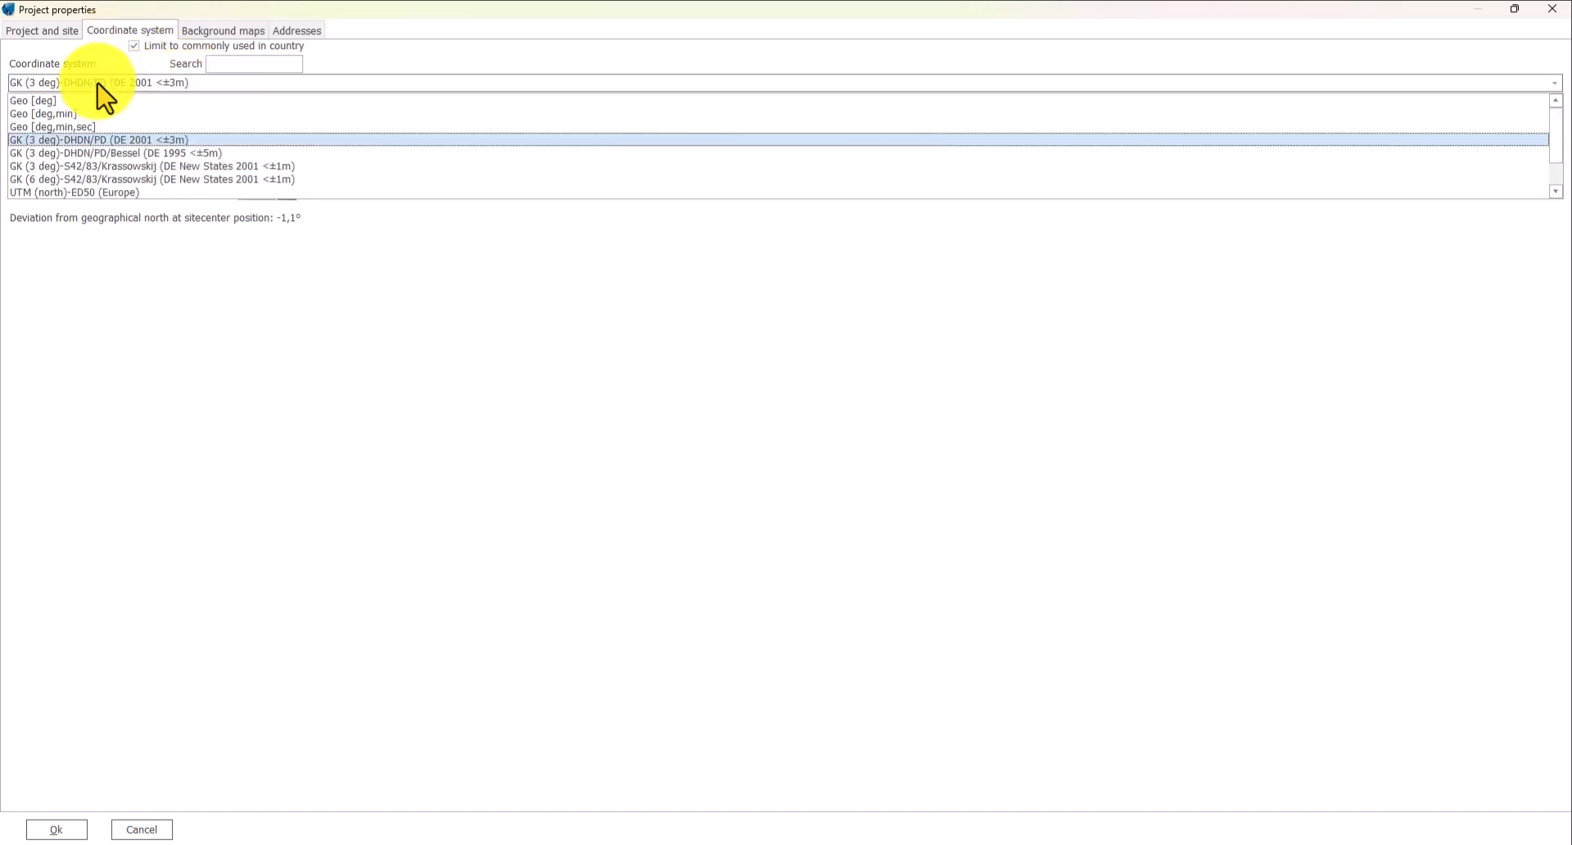
{"action": "scroll", "coordinate": [115, 139], "scroll_direction": "down", "scroll_amount": 1}
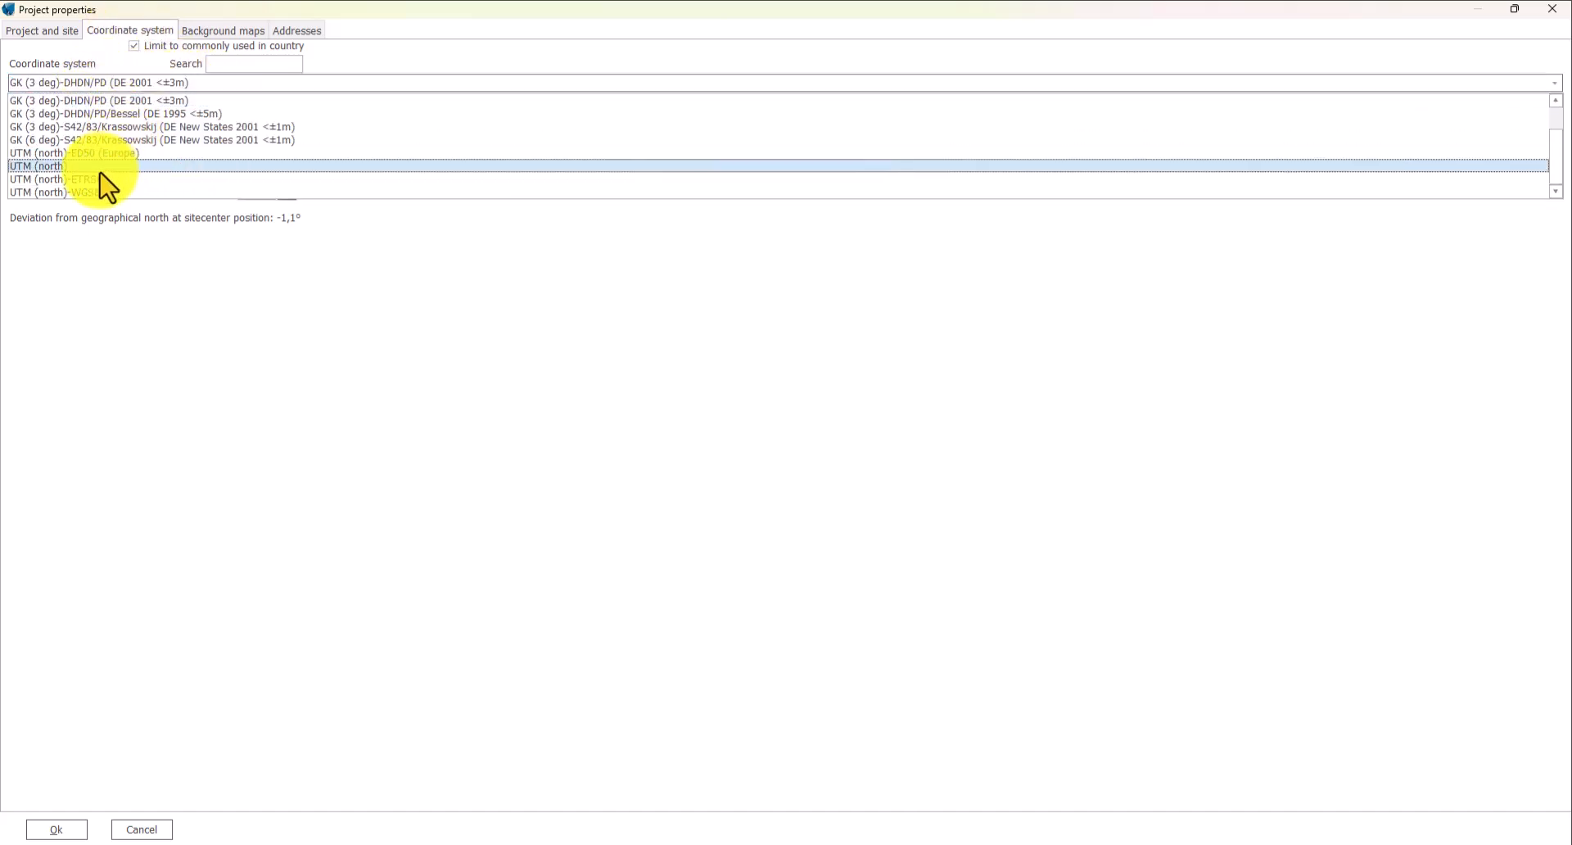
{"action": "left_click", "coordinate": [71, 179]}
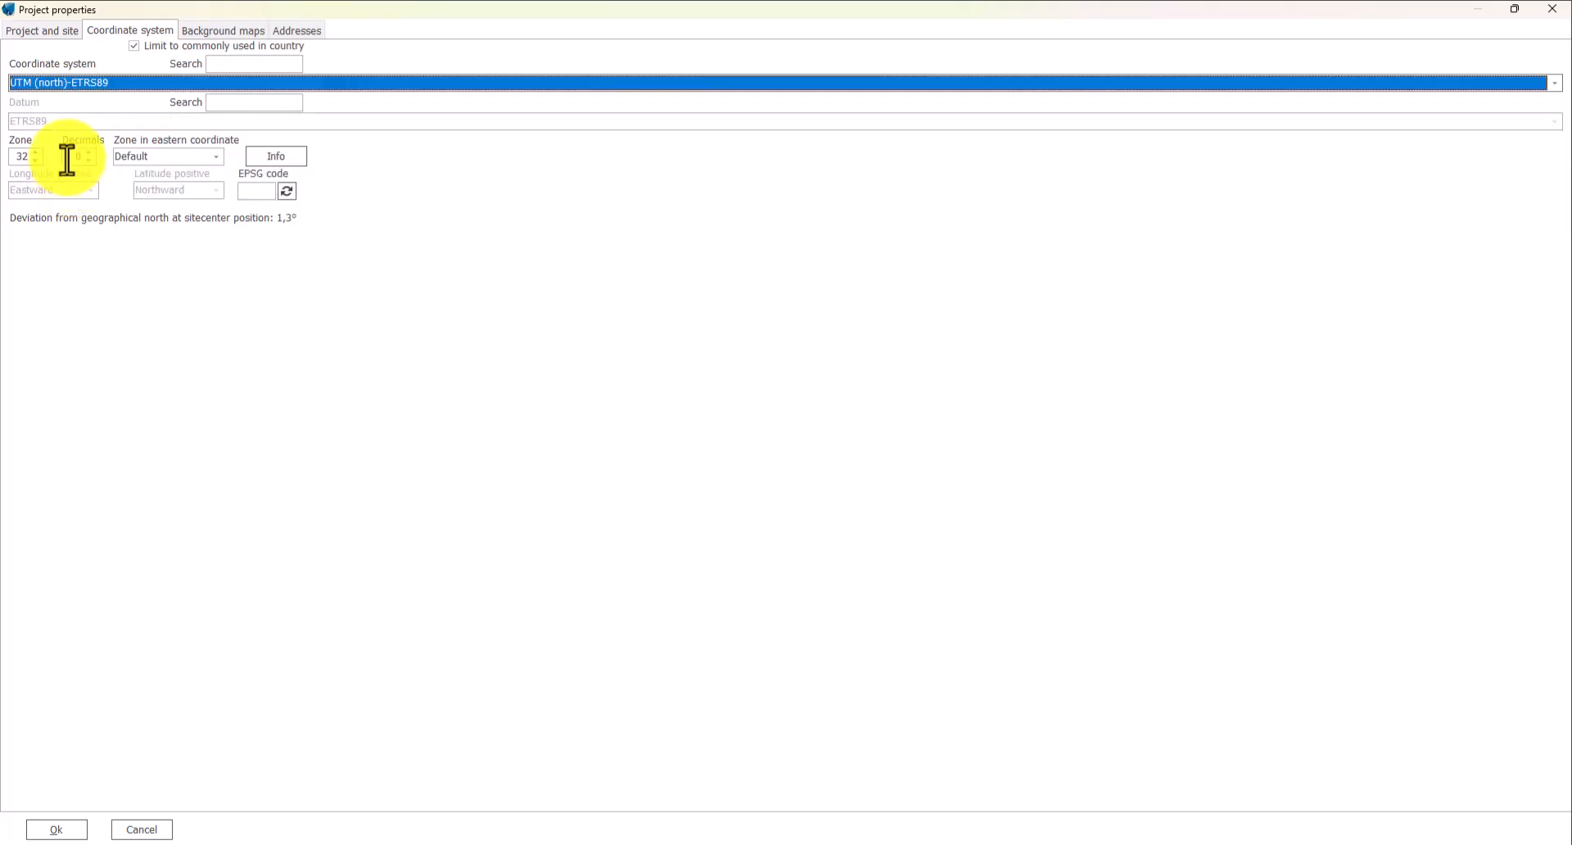
{"action": "double_click", "coordinate": [16, 156]}
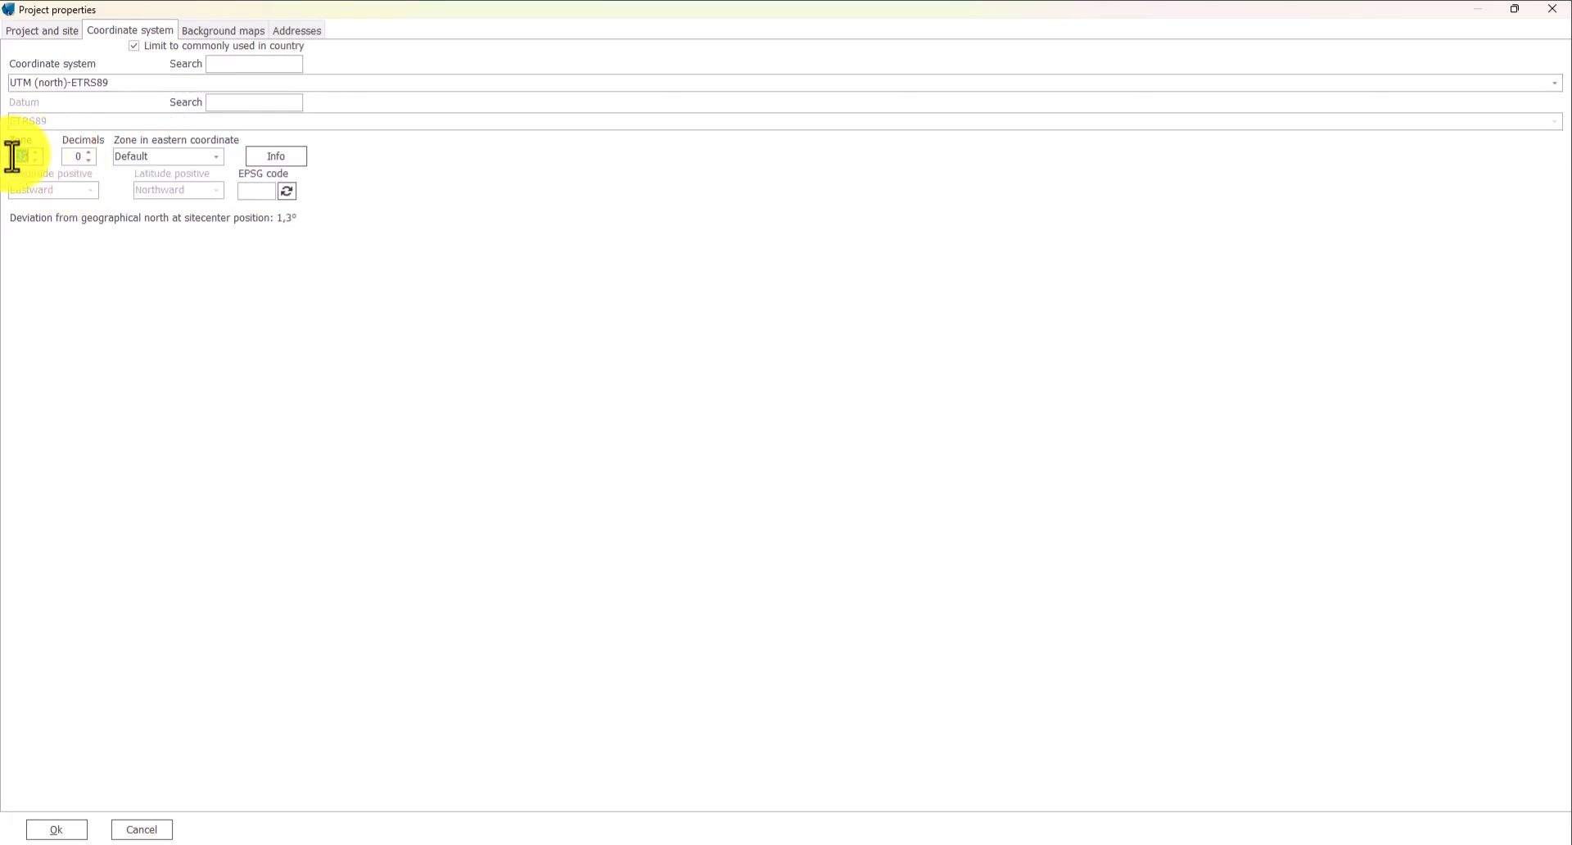
- Examine the site's UTM easting and northing, its map location around Wipperdorf, and the chosen coordinate system
{"action": "left_click", "coordinate": [42, 30]}
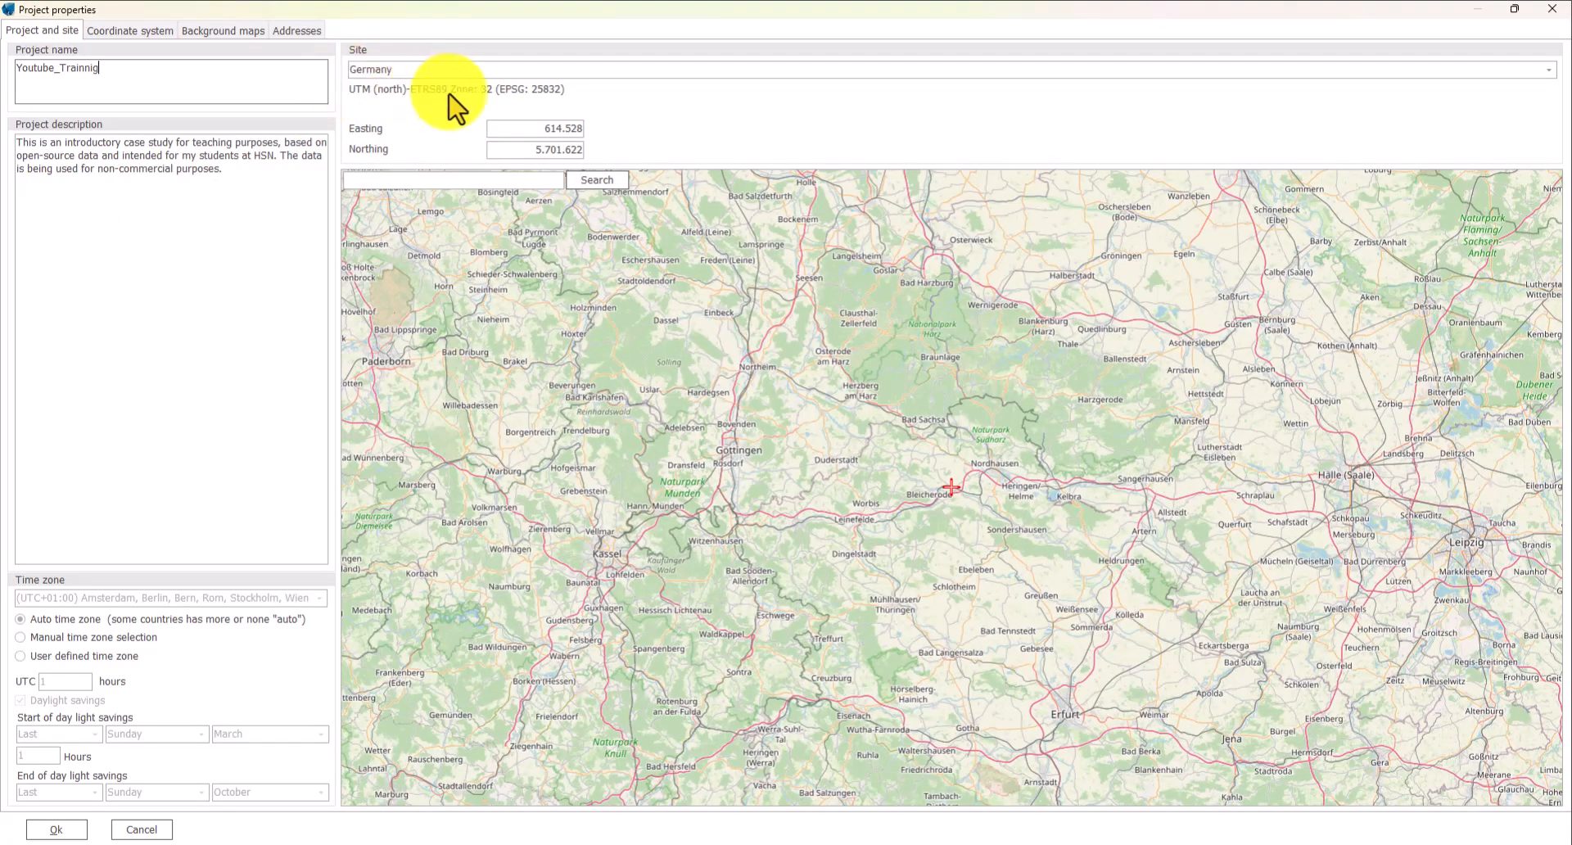
{"action": "left_click_drag", "start_coordinate": [512, 129], "coordinate": [581, 129]}
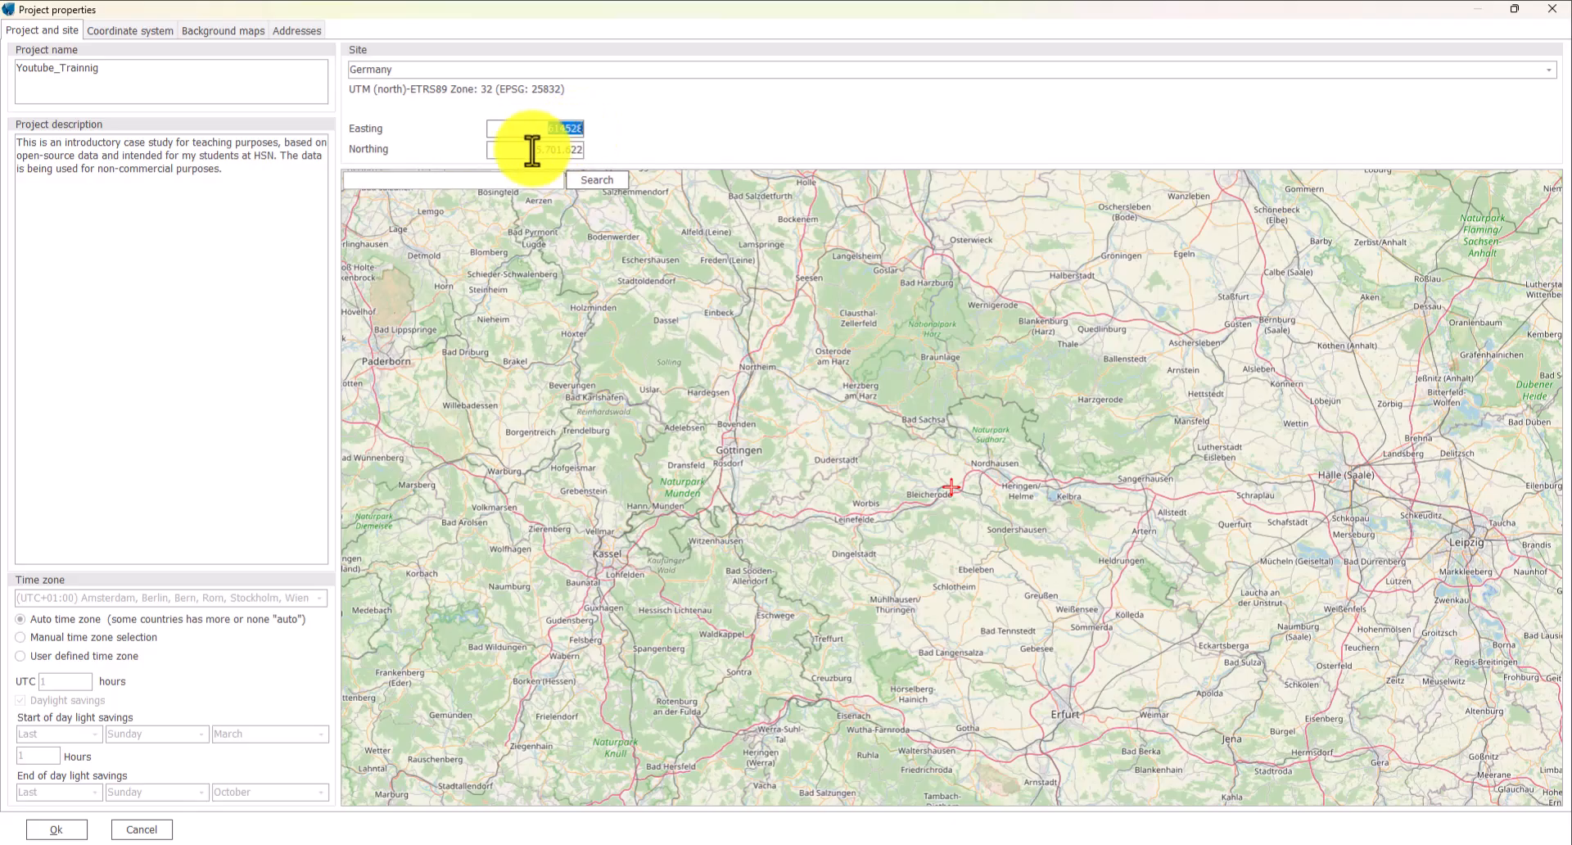
{"action": "left_click", "coordinate": [523, 150]}
{"action": "scroll", "coordinate": [950, 491], "scroll_direction": "up", "scroll_amount": 2}
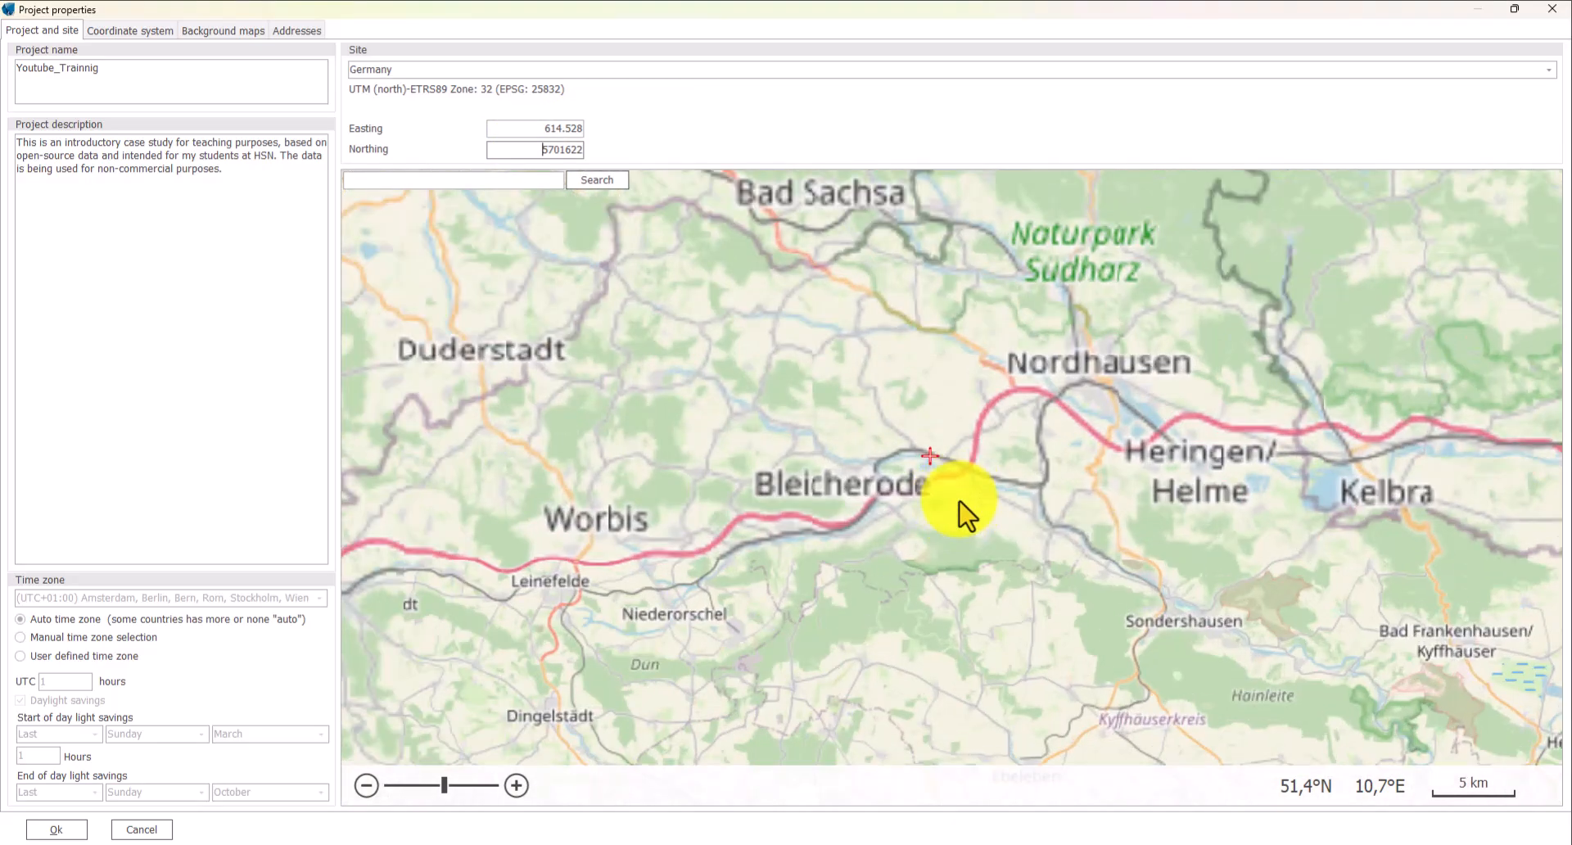
{"action": "scroll", "coordinate": [933, 468], "scroll_direction": "up", "scroll_amount": 3}
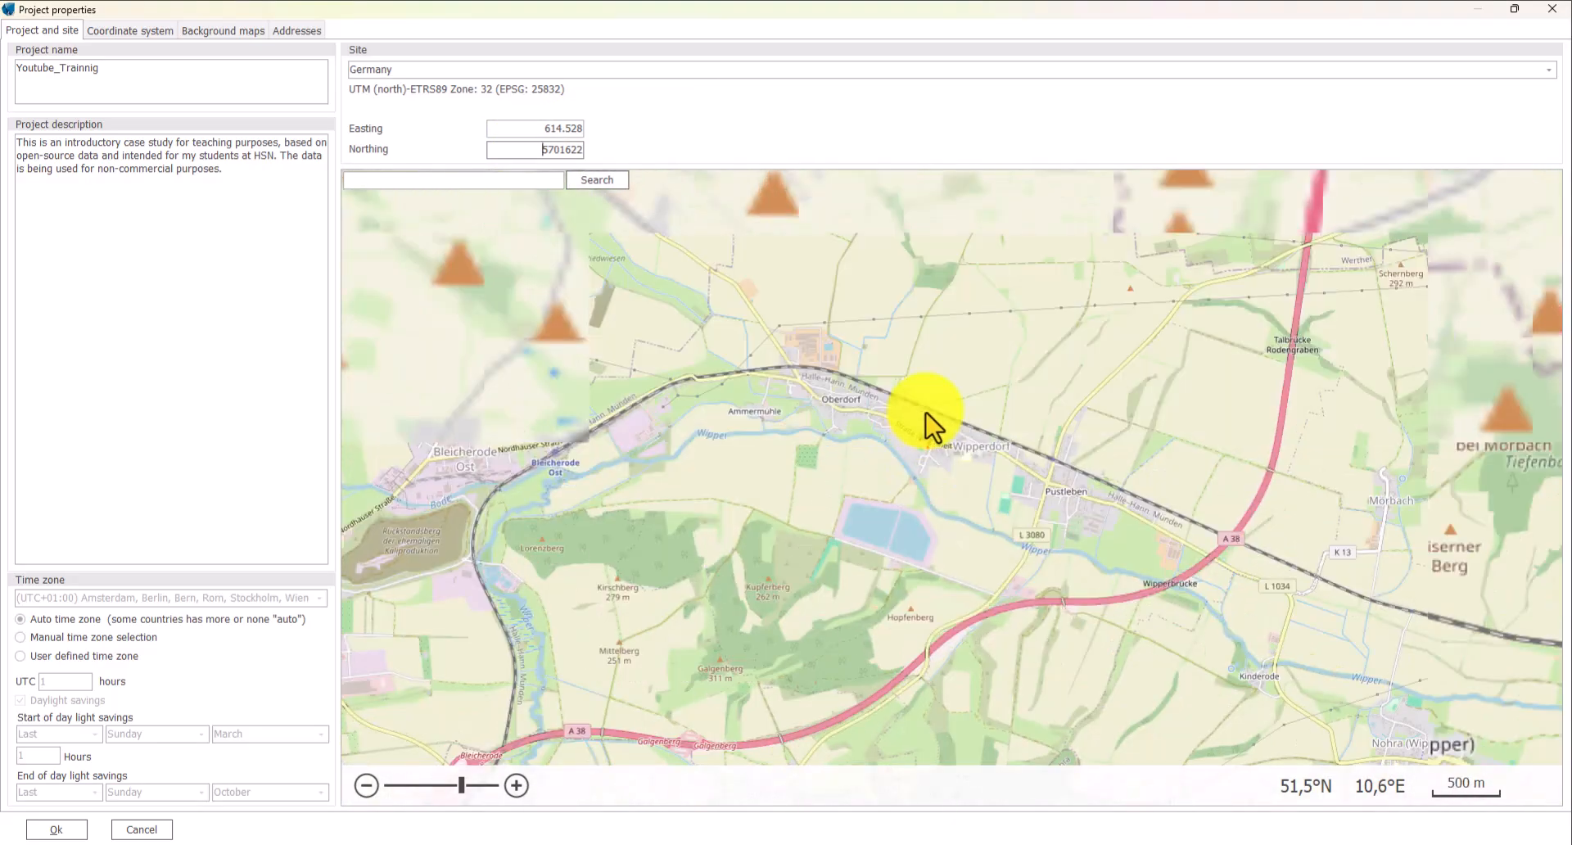
{"action": "scroll", "coordinate": [925, 411], "scroll_direction": "up", "scroll_amount": 1}
{"action": "left_click_drag", "start_coordinate": [944, 344], "coordinate": [750, 600]}
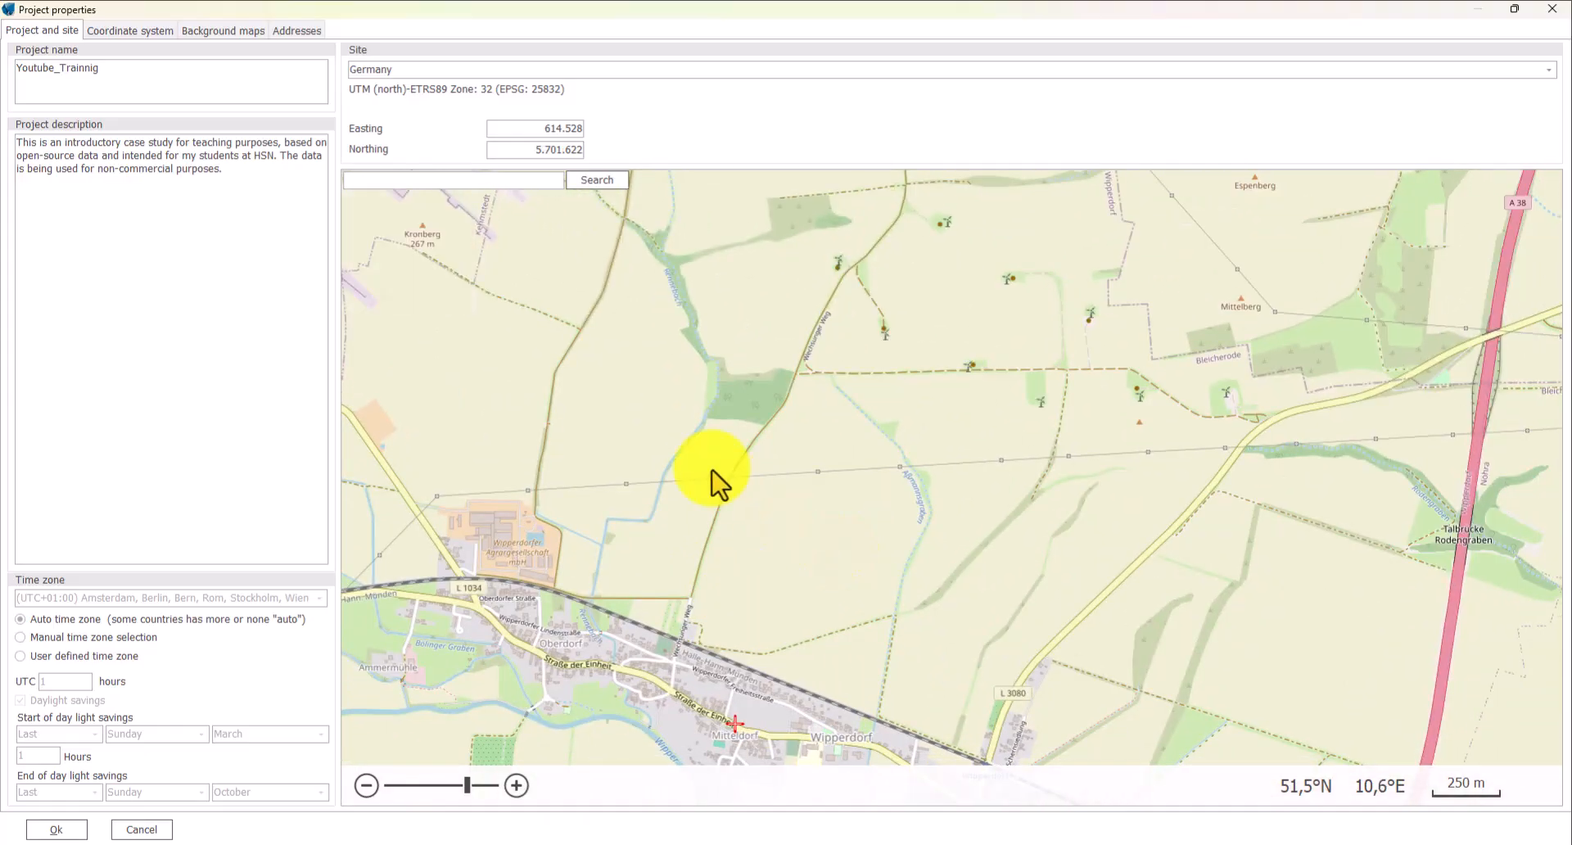
{"action": "scroll", "coordinate": [755, 491], "scroll_direction": "down", "scroll_amount": 1}
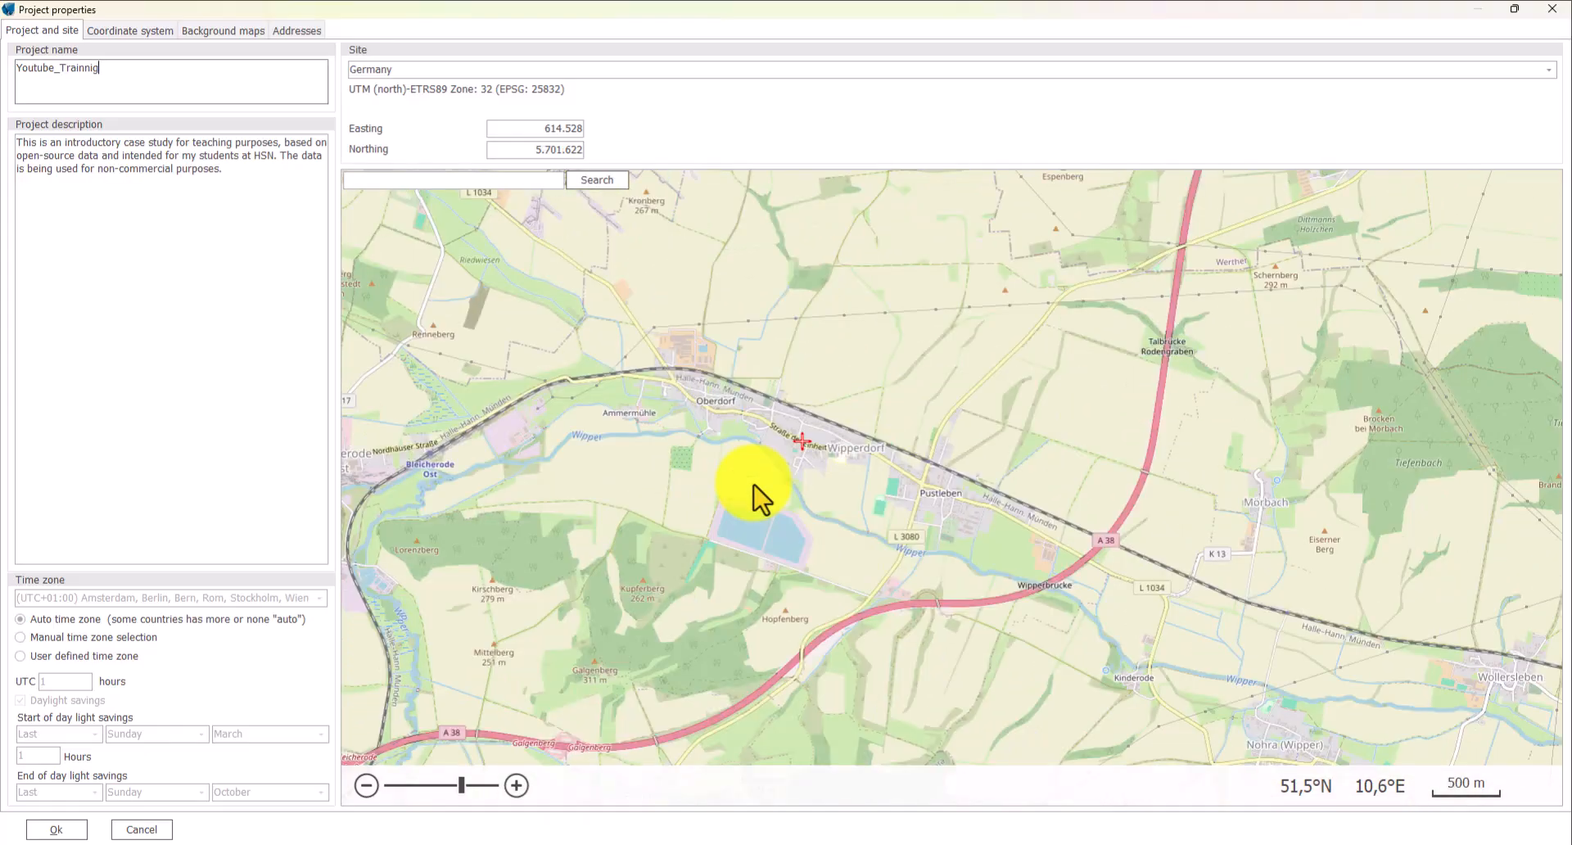
{"action": "left_click", "coordinate": [122, 96]}
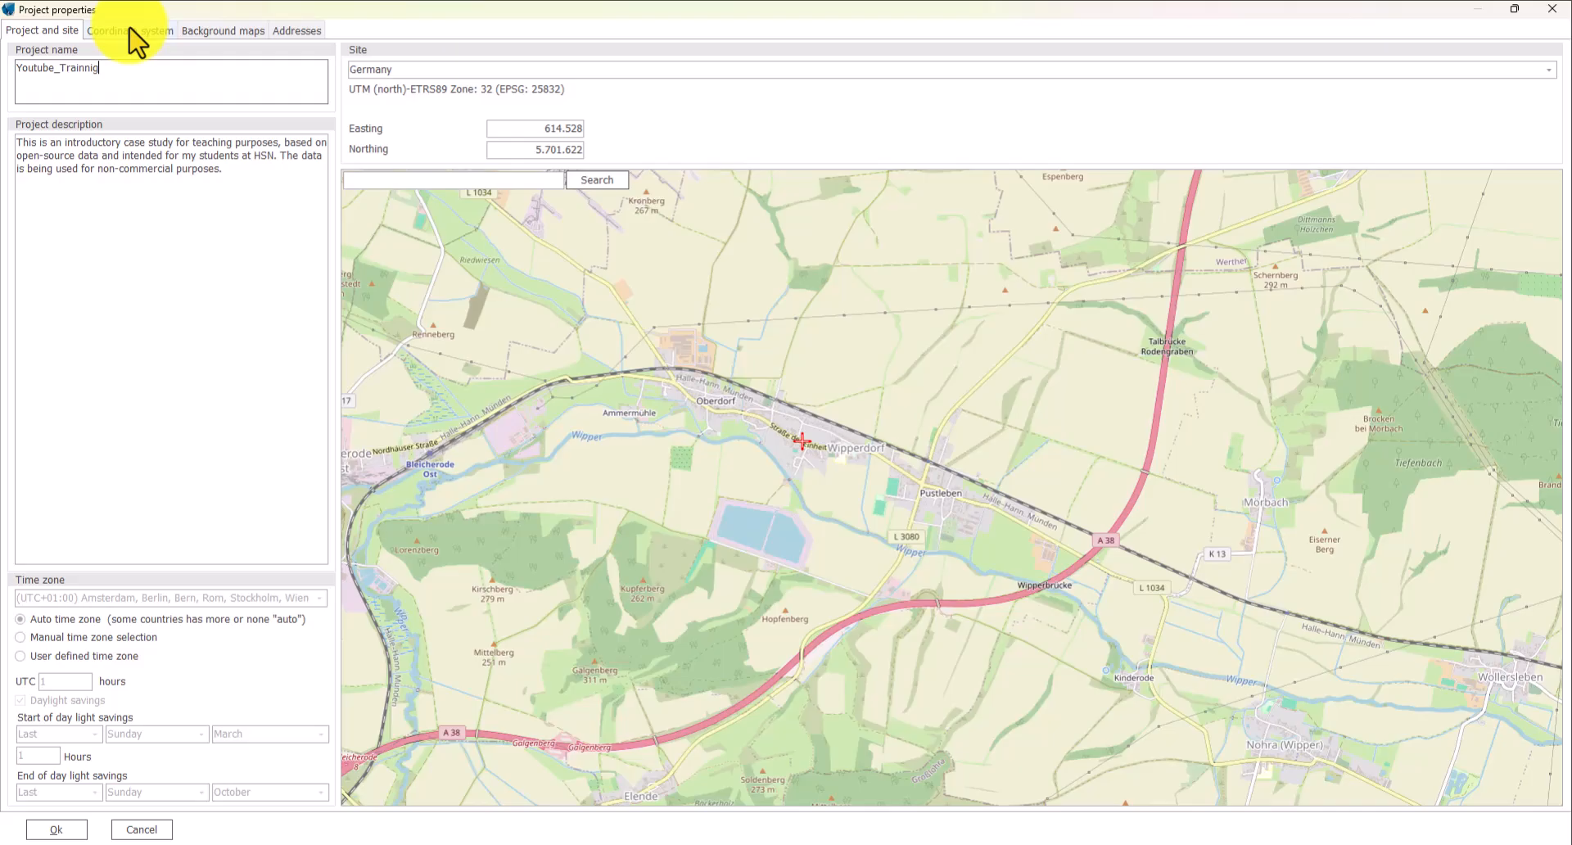
{"action": "left_click", "coordinate": [128, 29]}
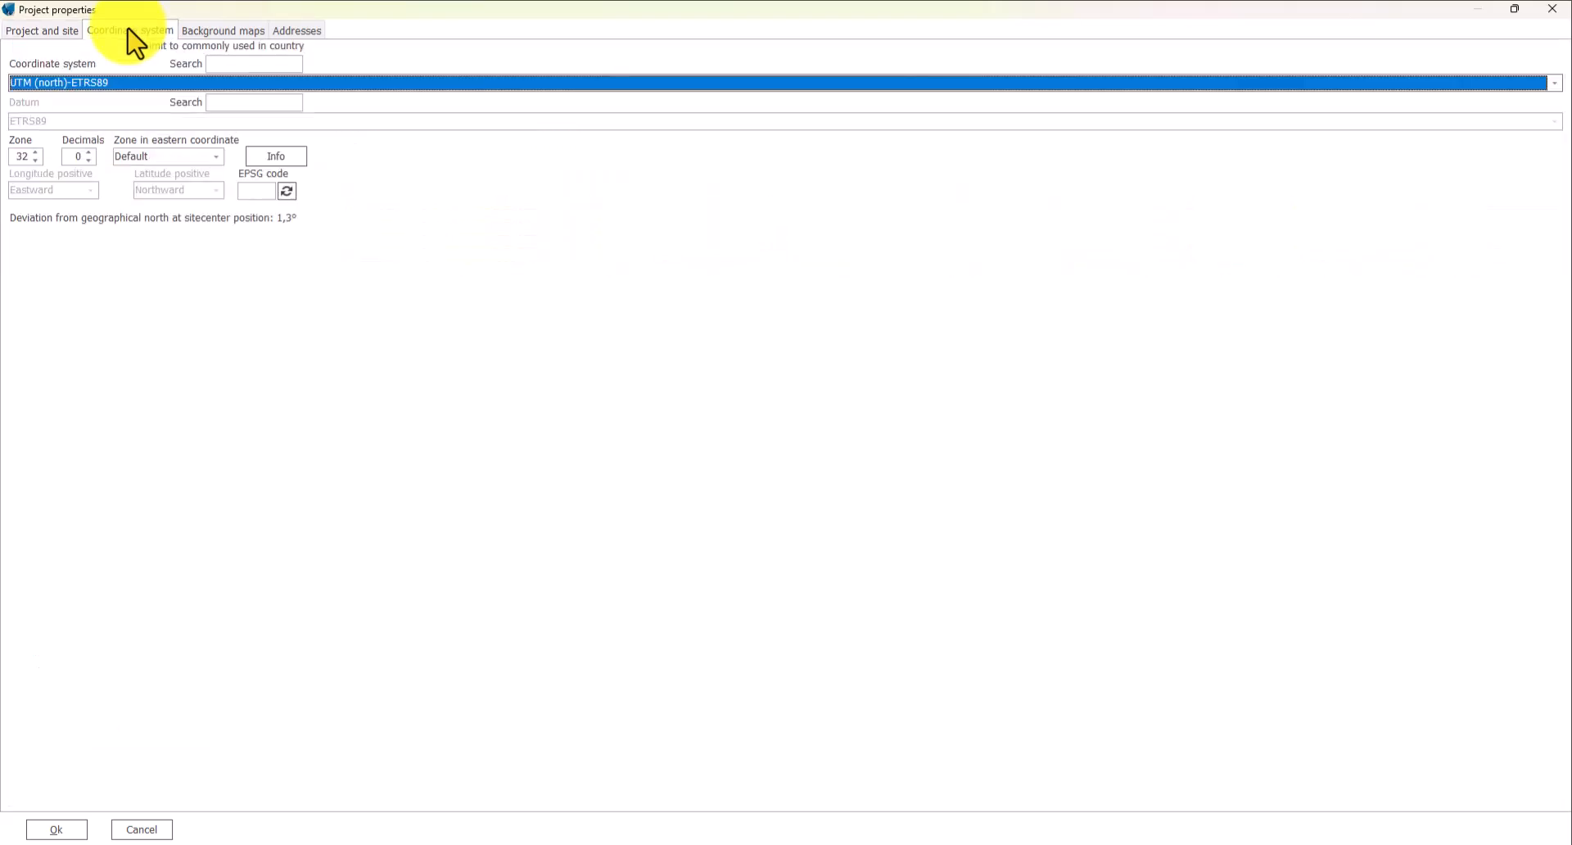
- Consult the guide to background maps, reading the description of importing from a WMS server
{"action": "left_click", "coordinate": [222, 31]}
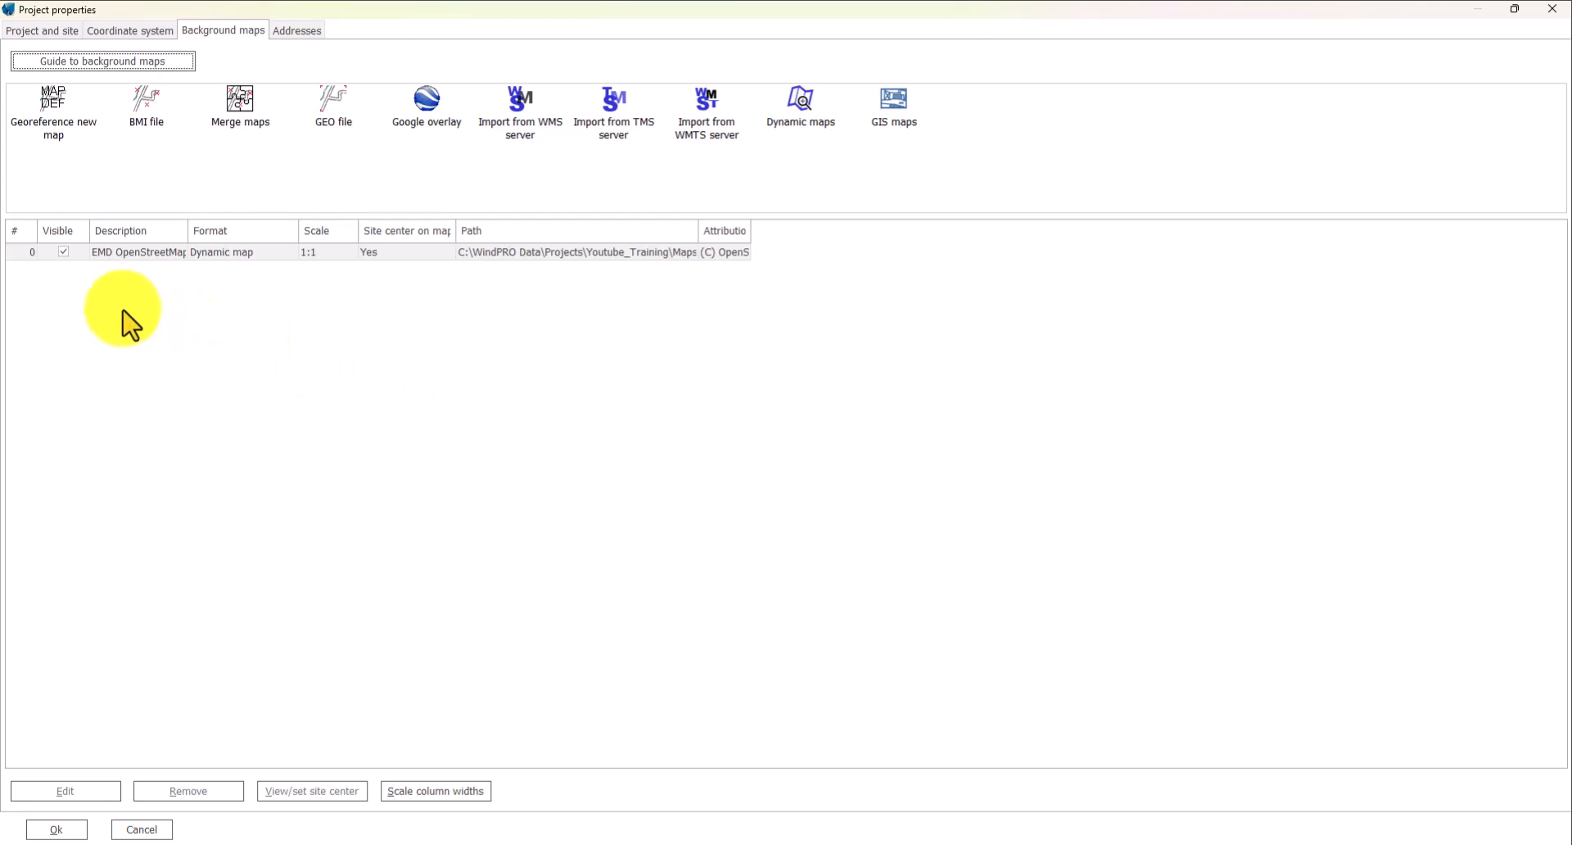
{"action": "left_click", "coordinate": [107, 69]}
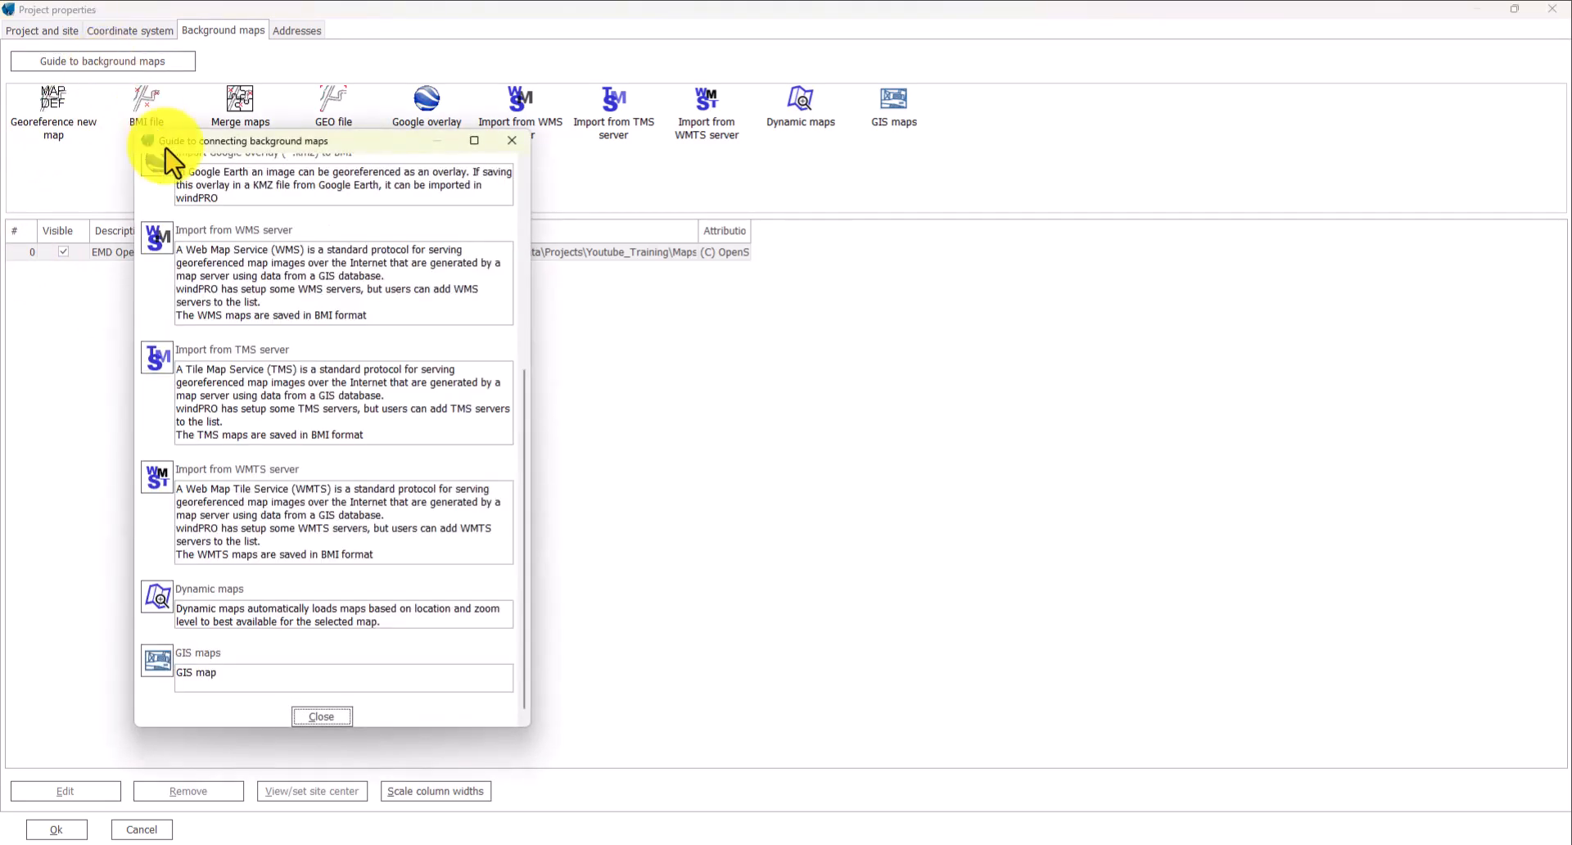
{"action": "scroll", "coordinate": [250, 274], "scroll_direction": "up", "scroll_amount": 2}
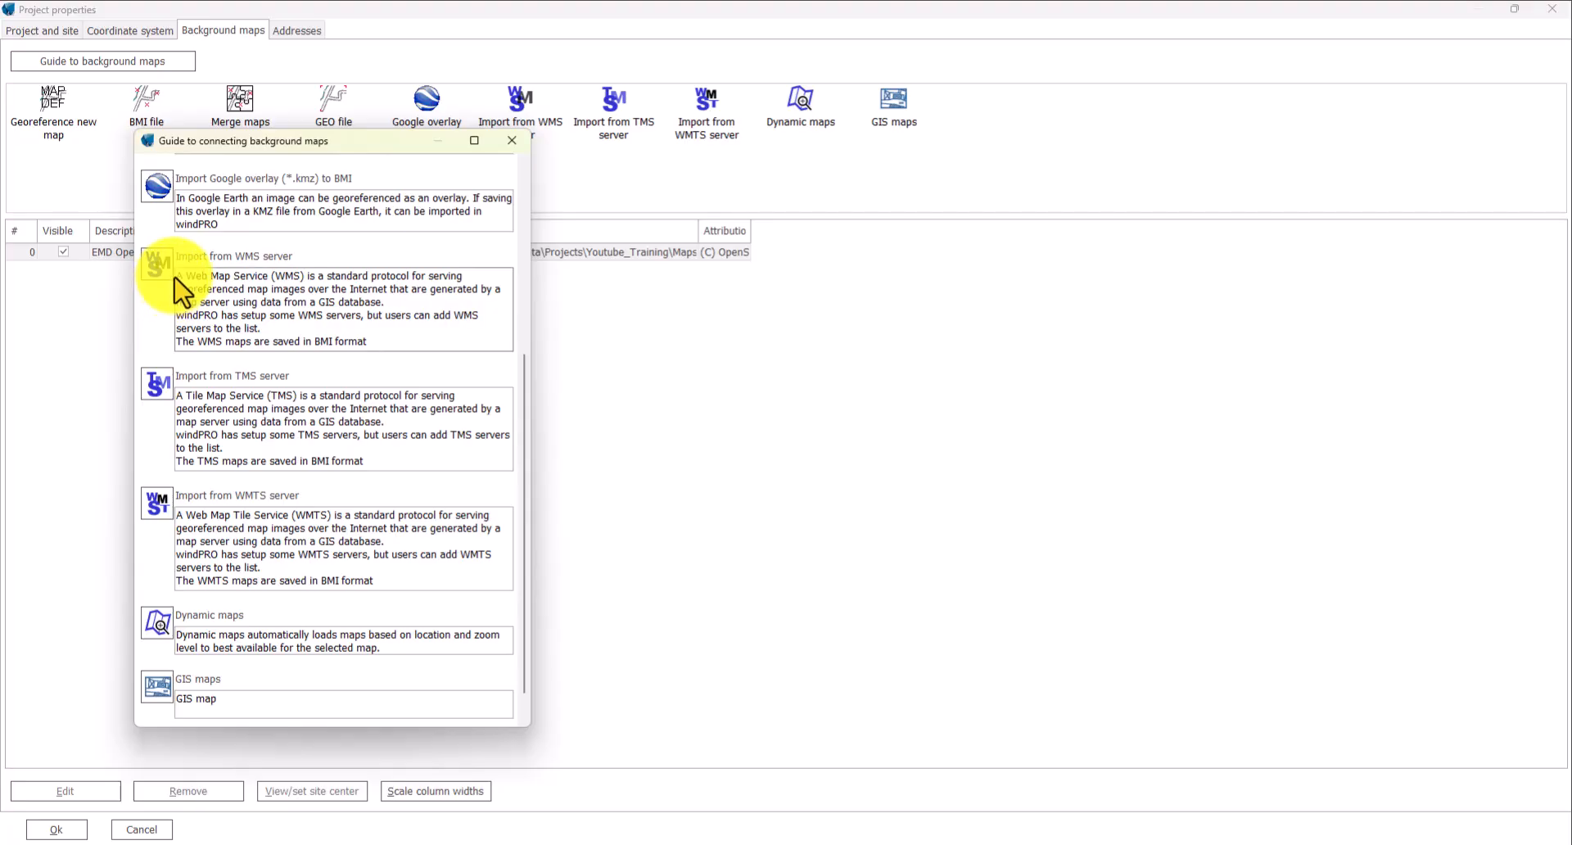
{"action": "left_click_drag", "start_coordinate": [176, 277], "coordinate": [388, 341]}
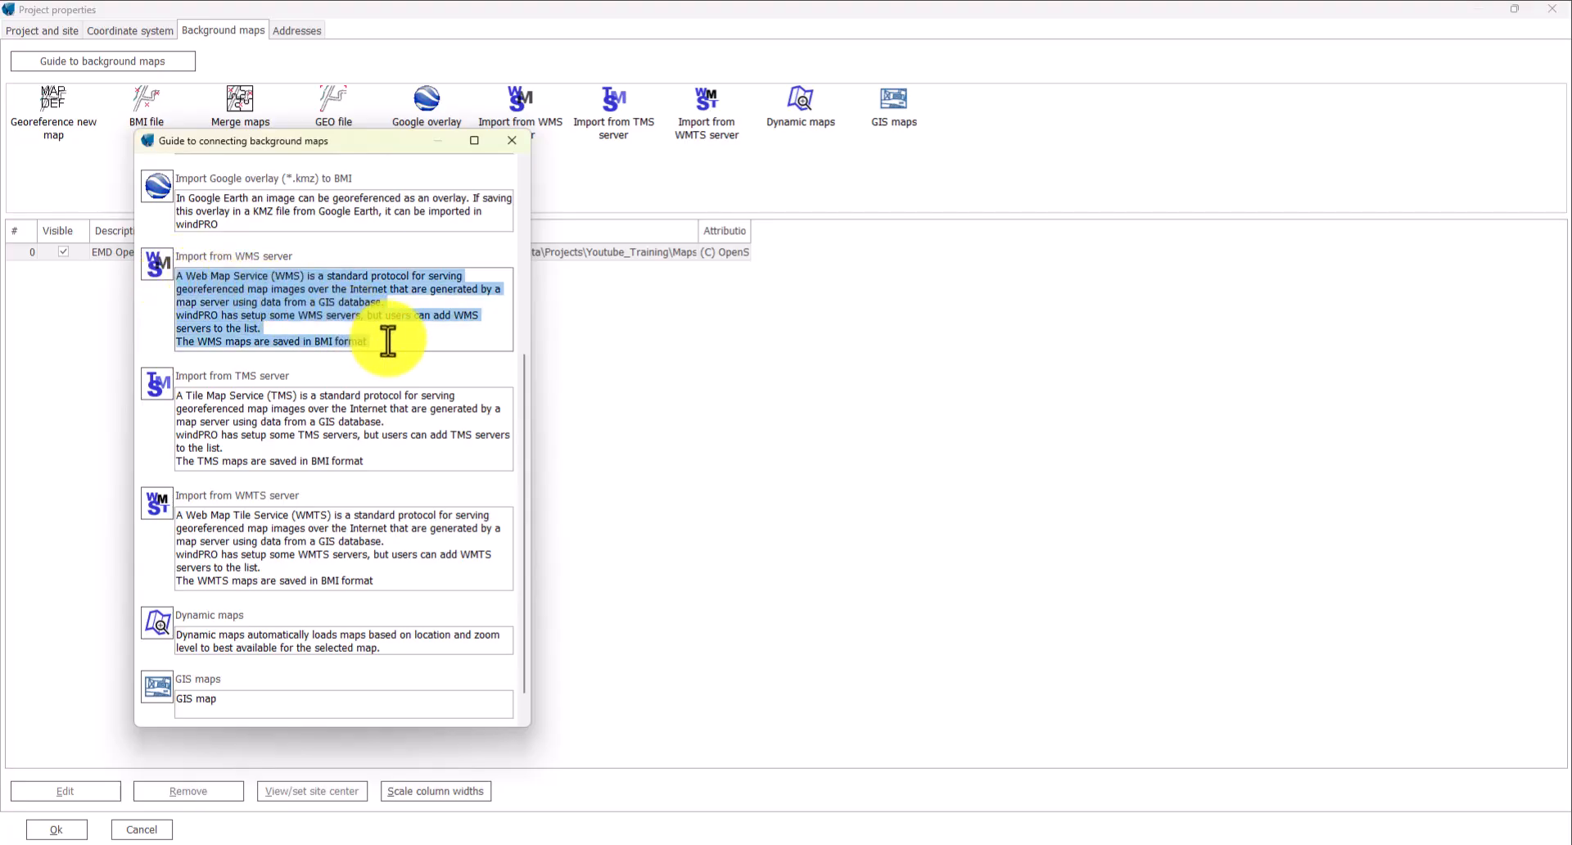
{"action": "left_click", "coordinate": [390, 341]}
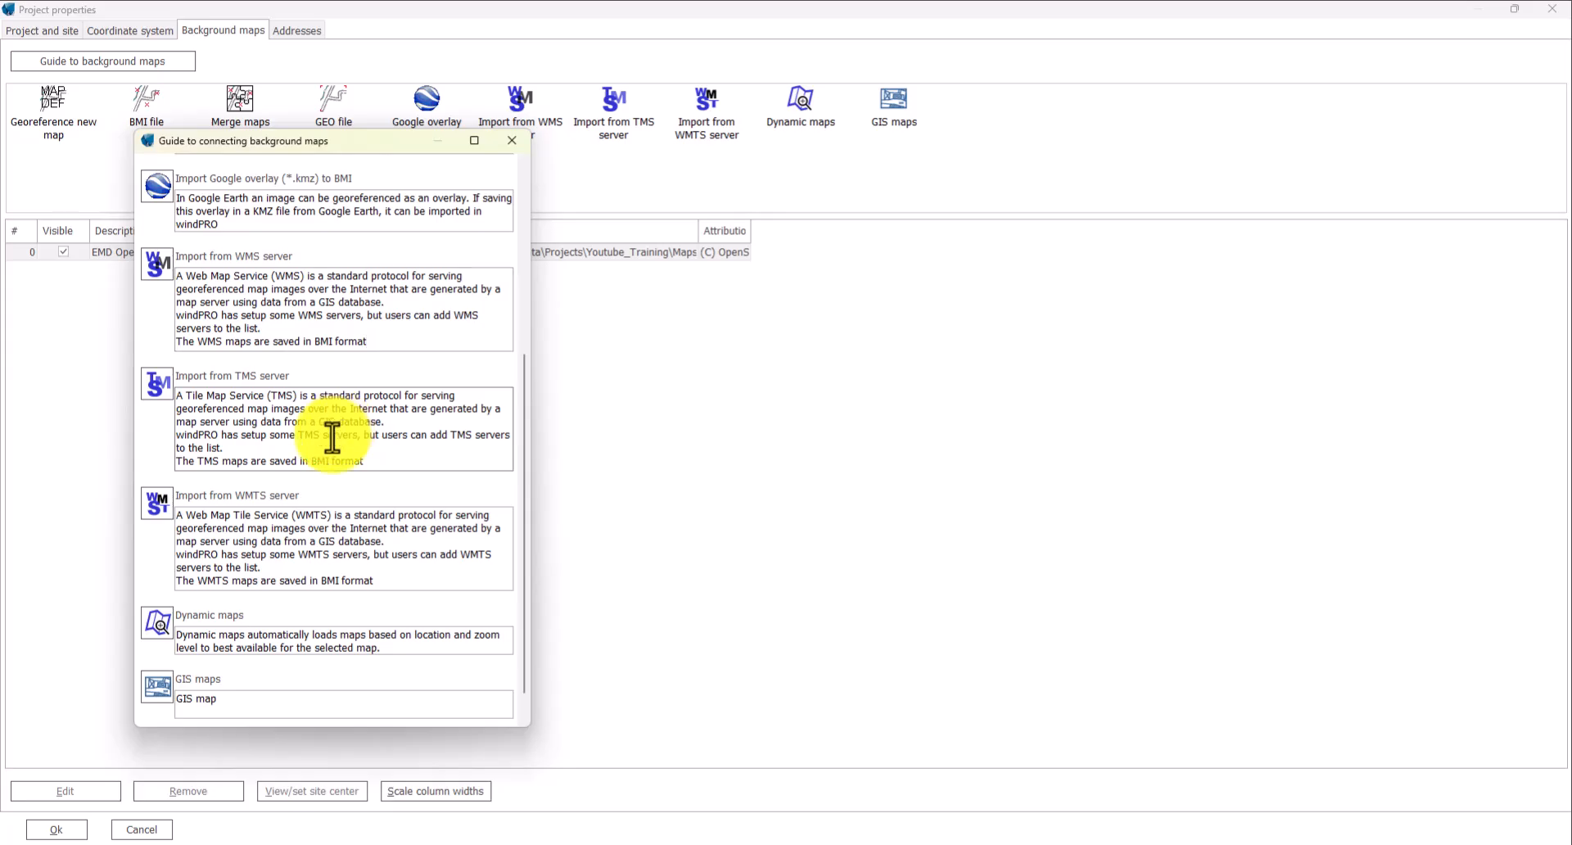
{"action": "left_click", "coordinate": [512, 140]}
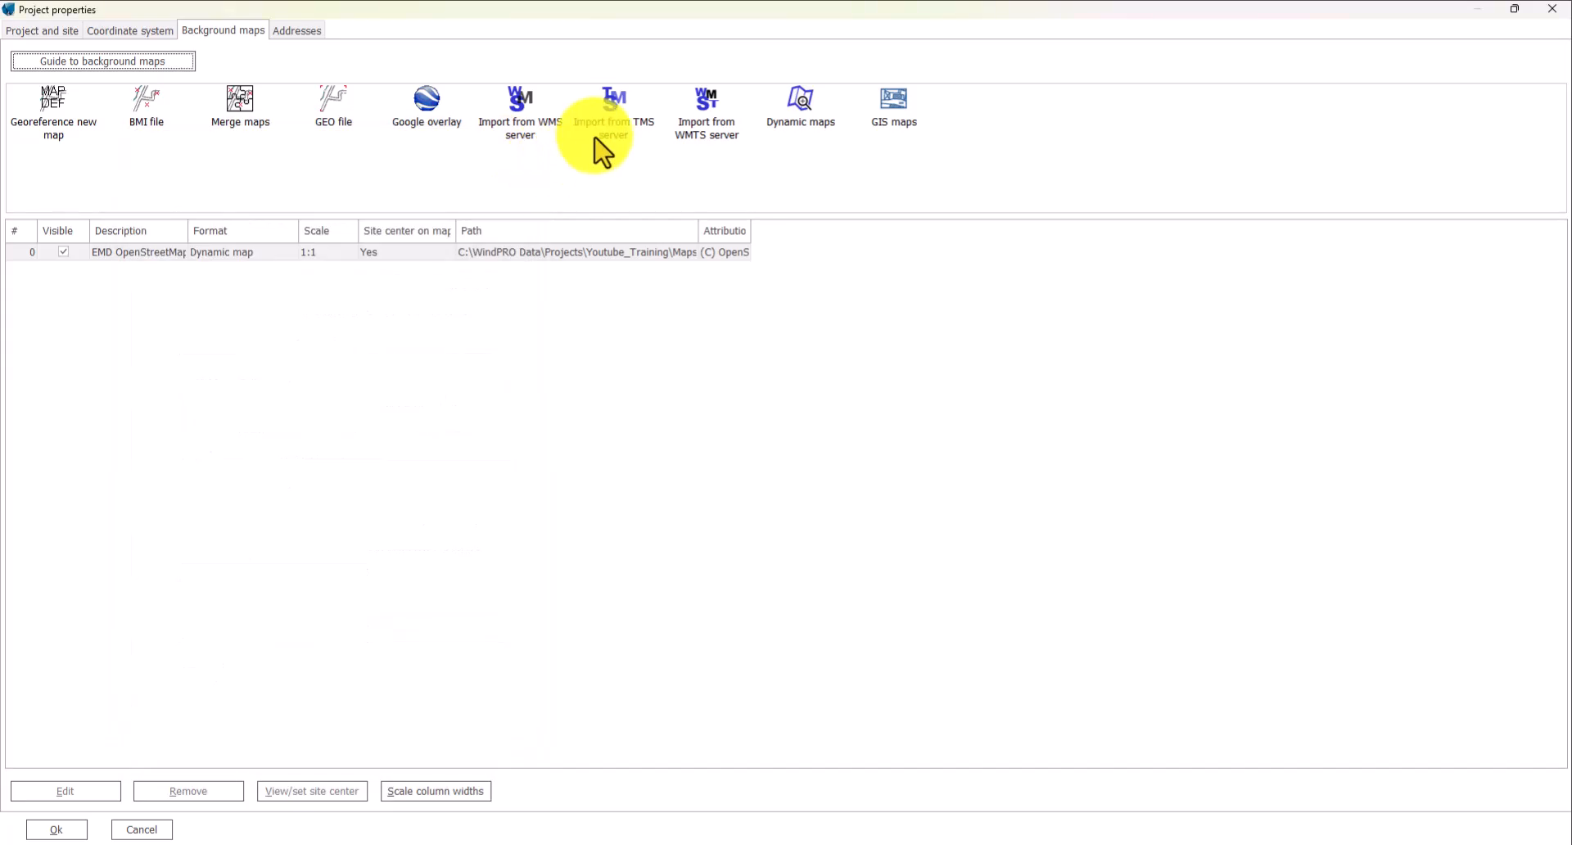
- Start a WMS import using the DE Thüringen Topo DTK10 service and expand the coordinate systems of its TH DTK10 farbe layer
{"action": "left_click", "coordinate": [710, 114]}
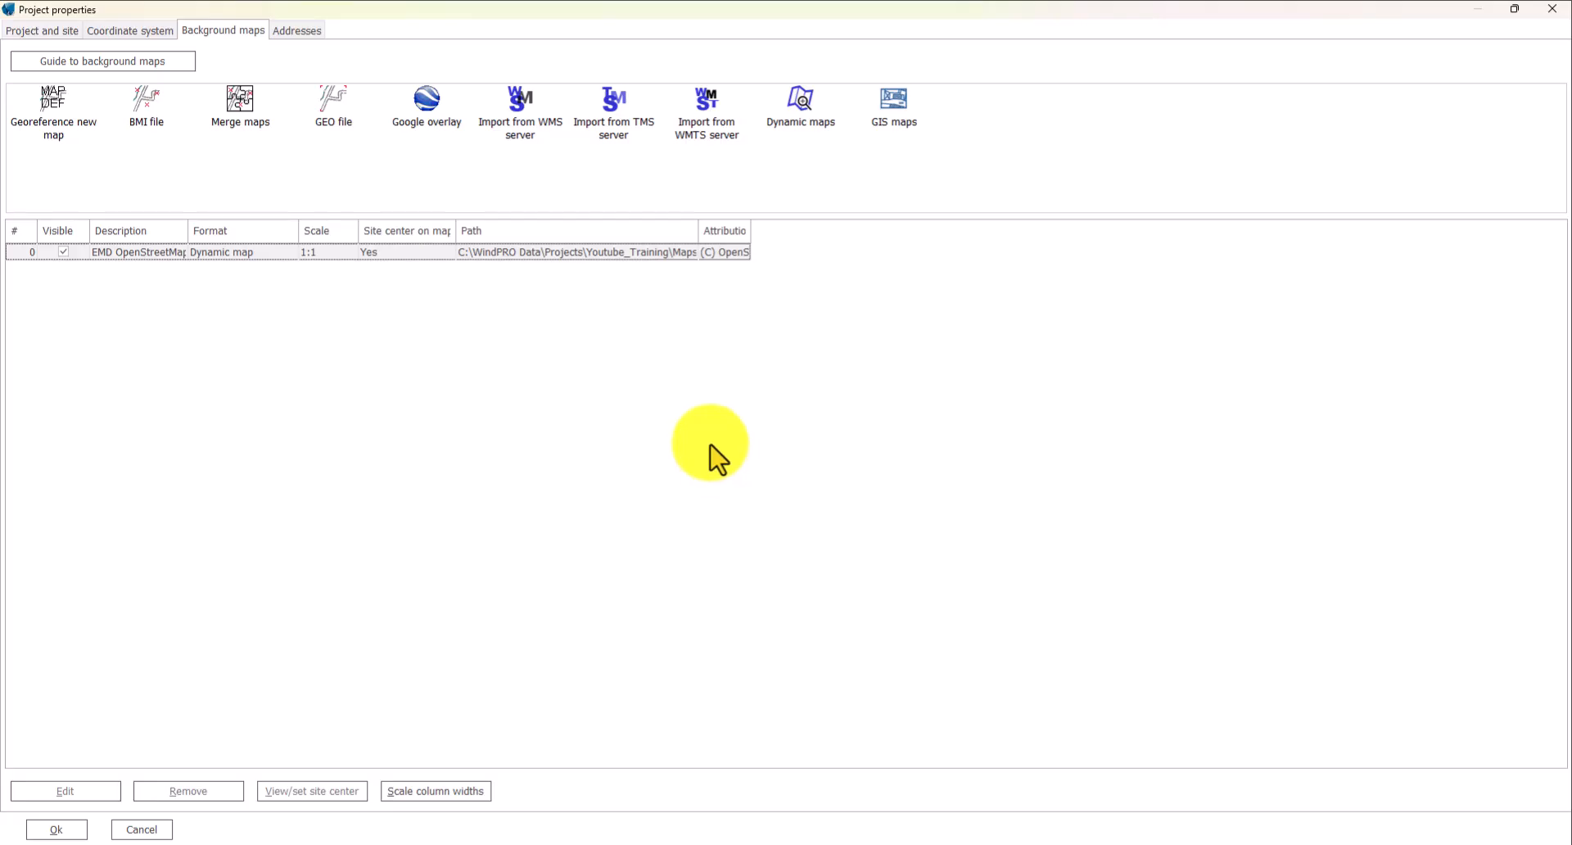
{"action": "left_click", "coordinate": [521, 115]}
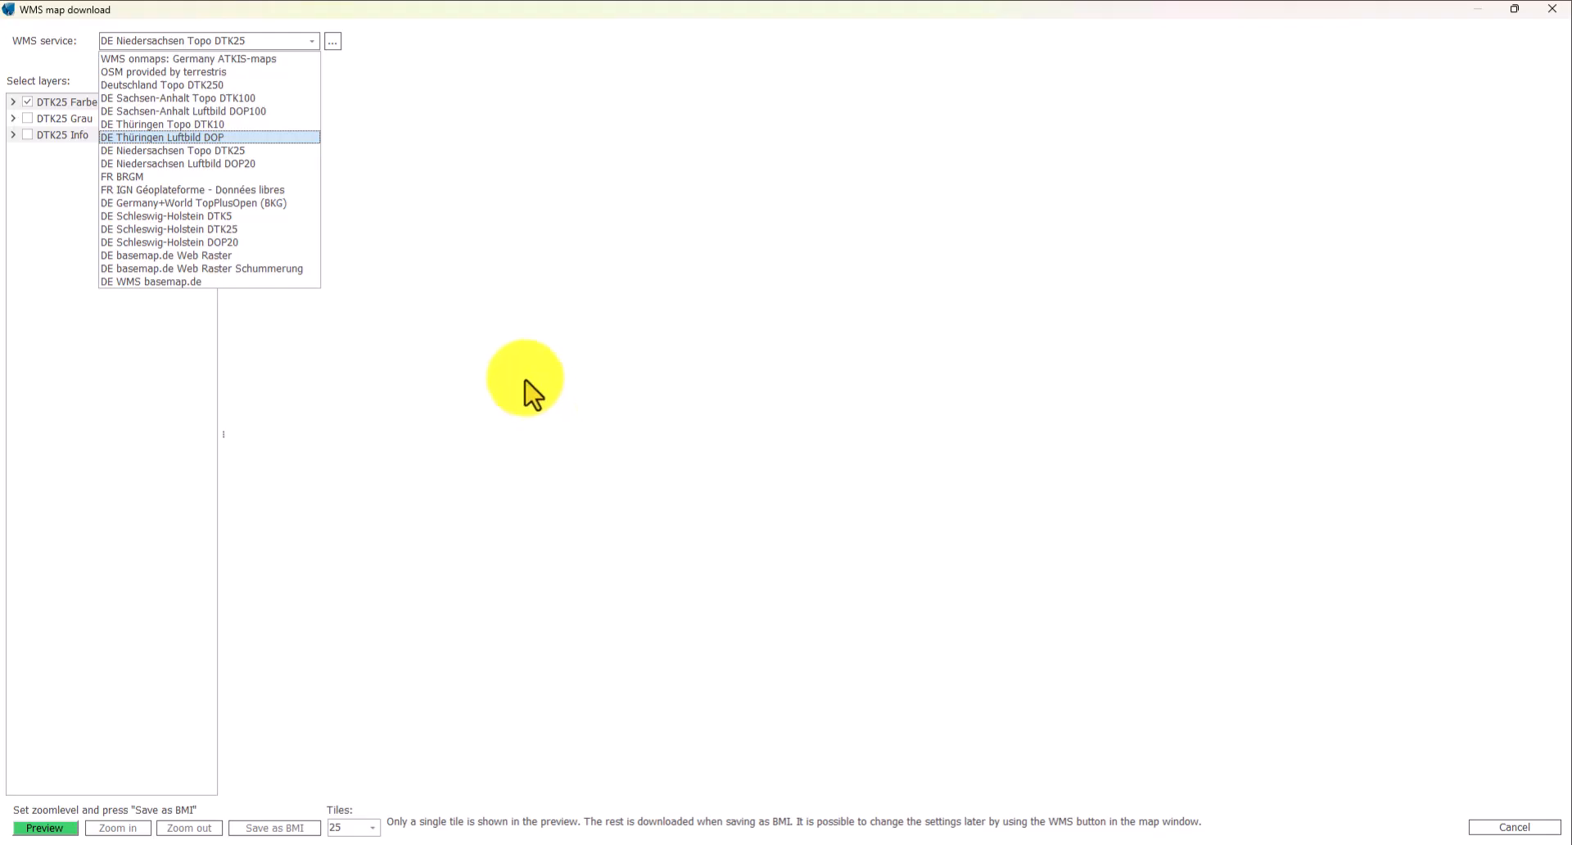
{"action": "left_click", "coordinate": [161, 124]}
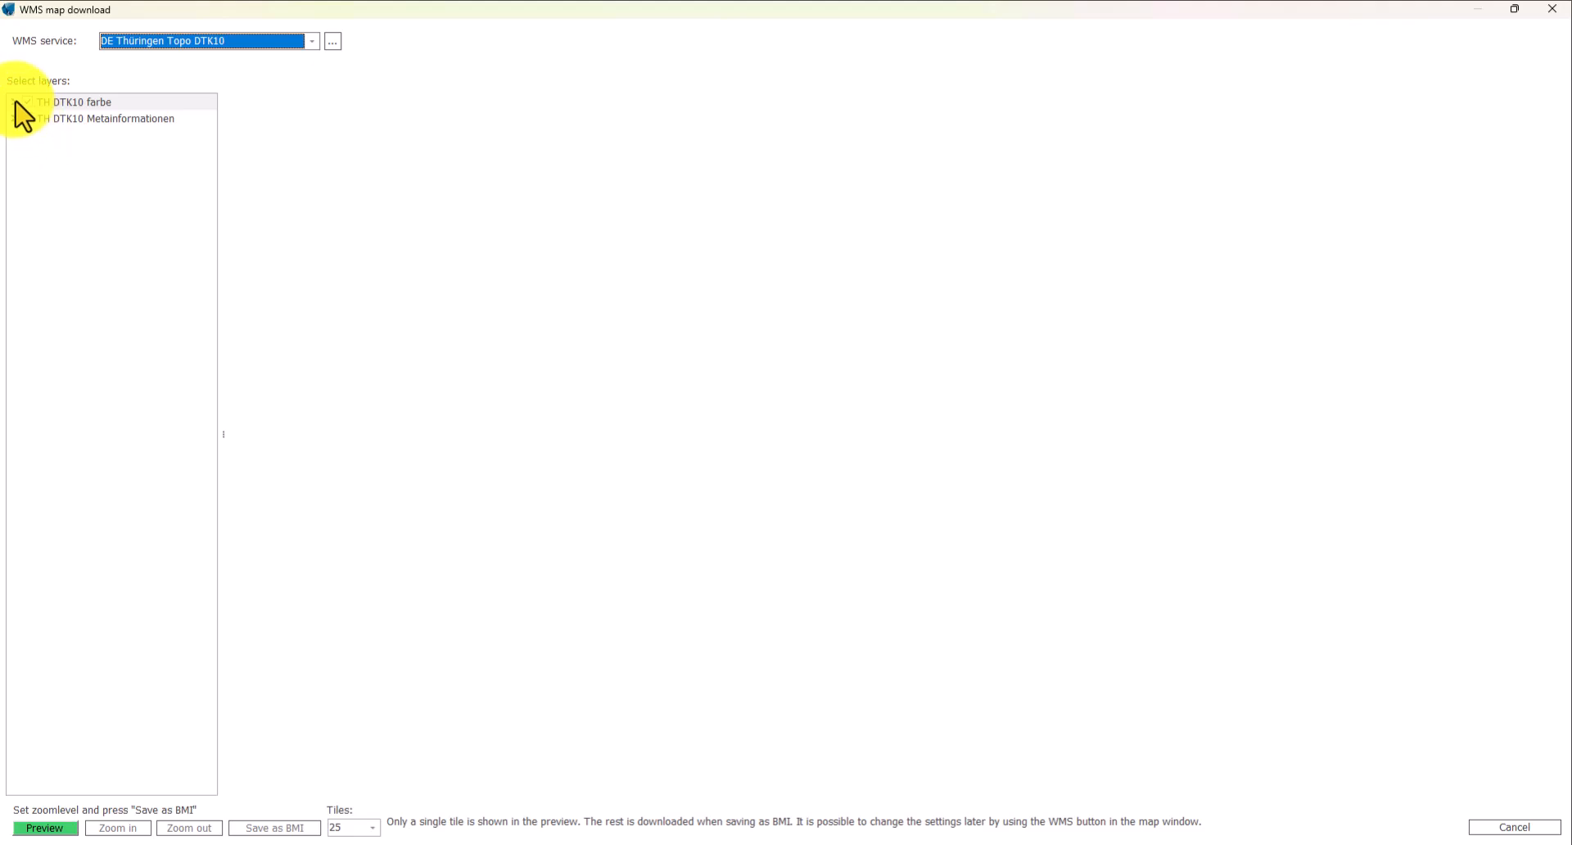
{"action": "left_click", "coordinate": [14, 102]}
{"action": "left_click", "coordinate": [26, 119]}
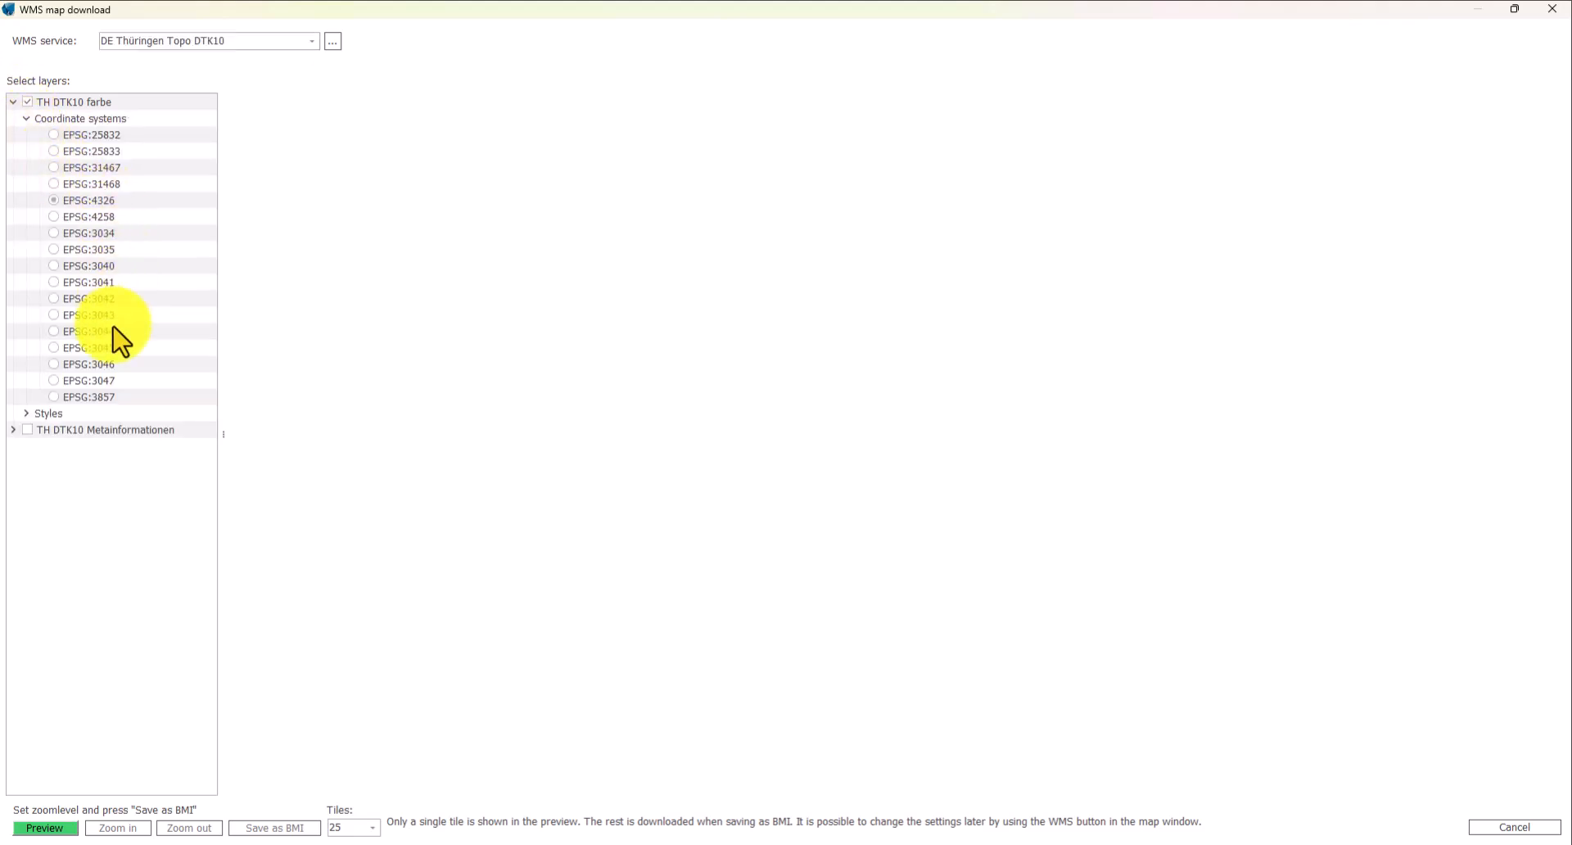
- Preview and zoom the topographic map around the wind turbines, save it as BMI with 25 tiles, and widen the map list's Attribution column
{"action": "left_click", "coordinate": [41, 828]}
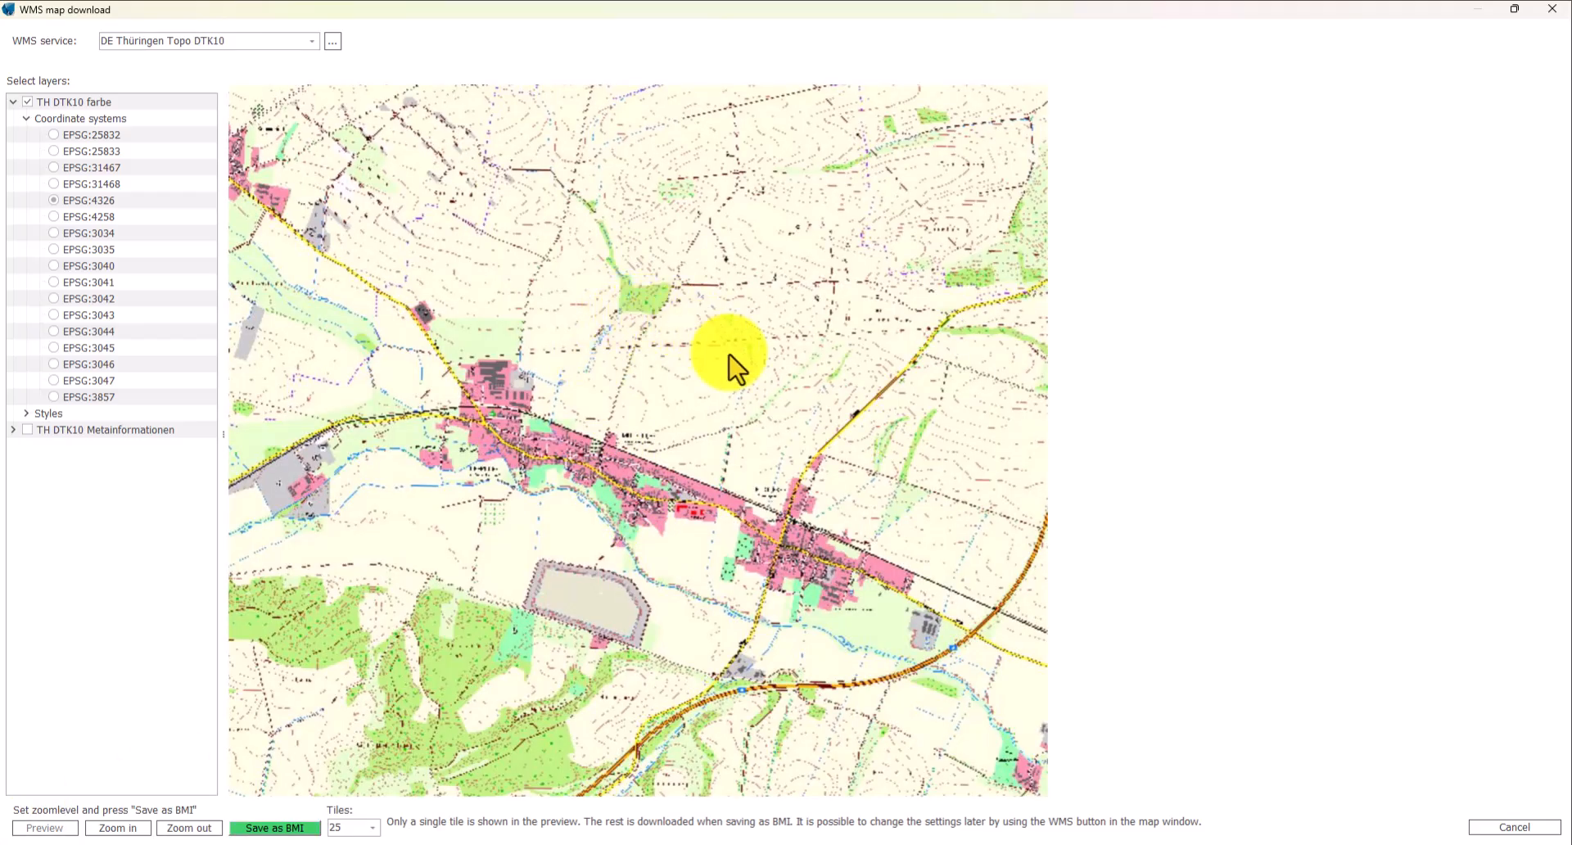
{"action": "left_click", "coordinate": [120, 829]}
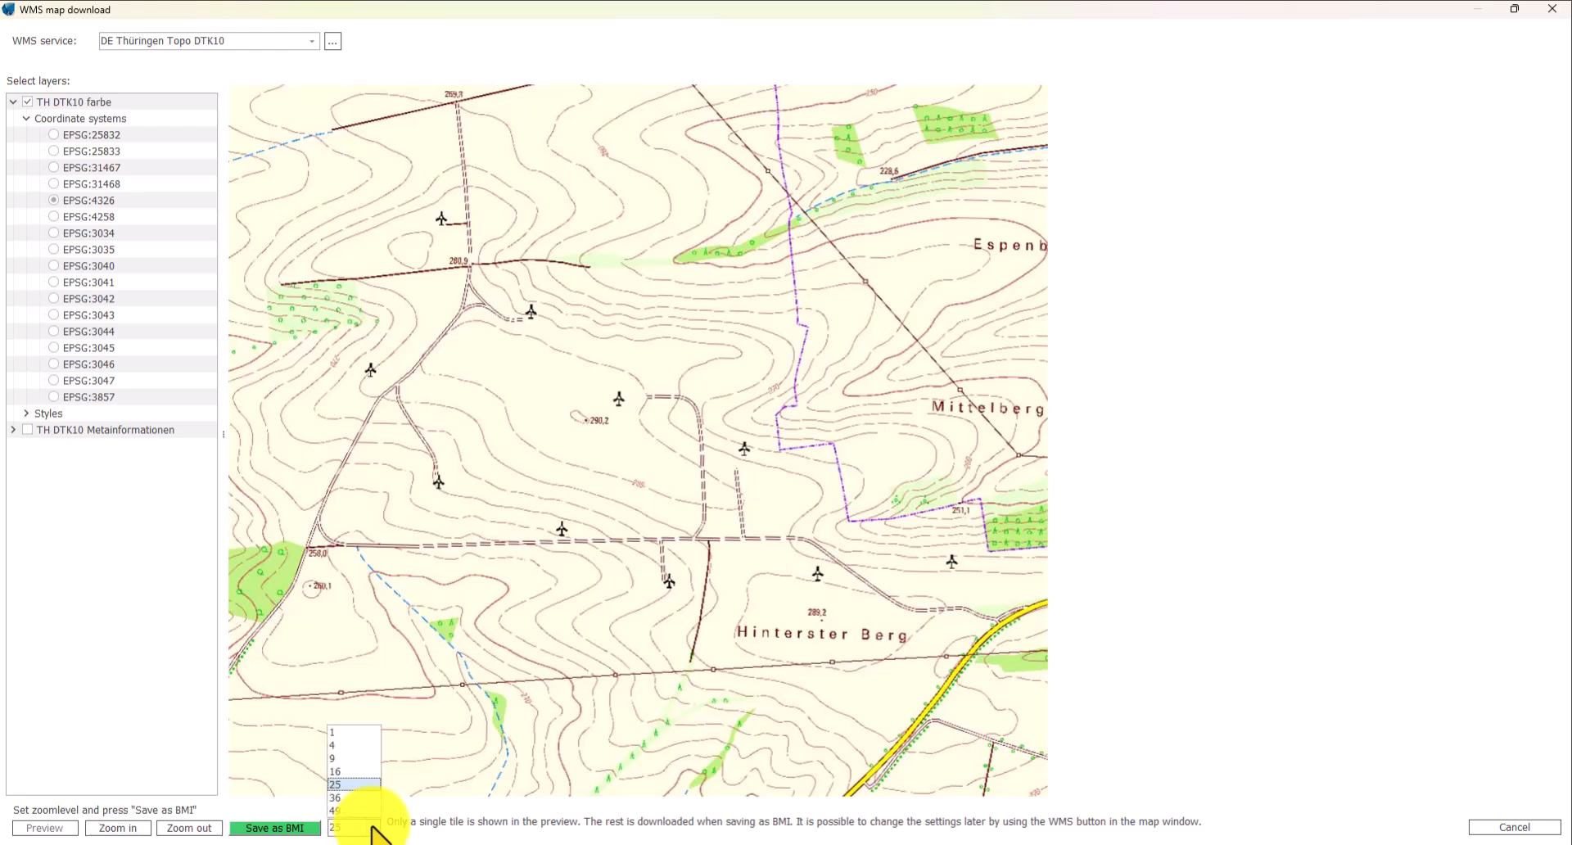
{"action": "left_click", "coordinate": [337, 784]}
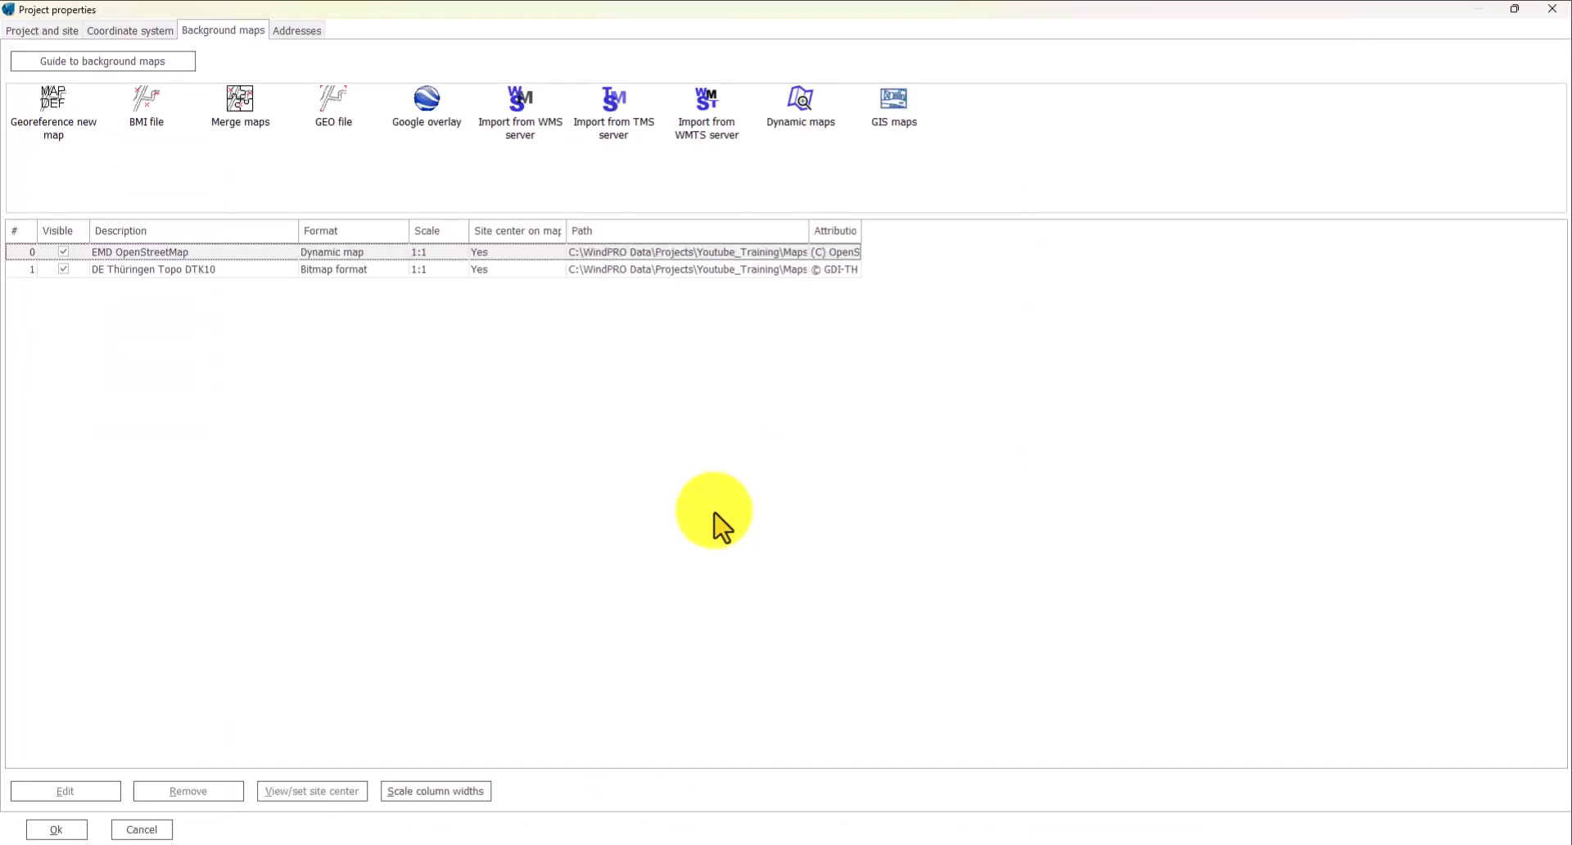
{"action": "left_click", "coordinate": [240, 271]}
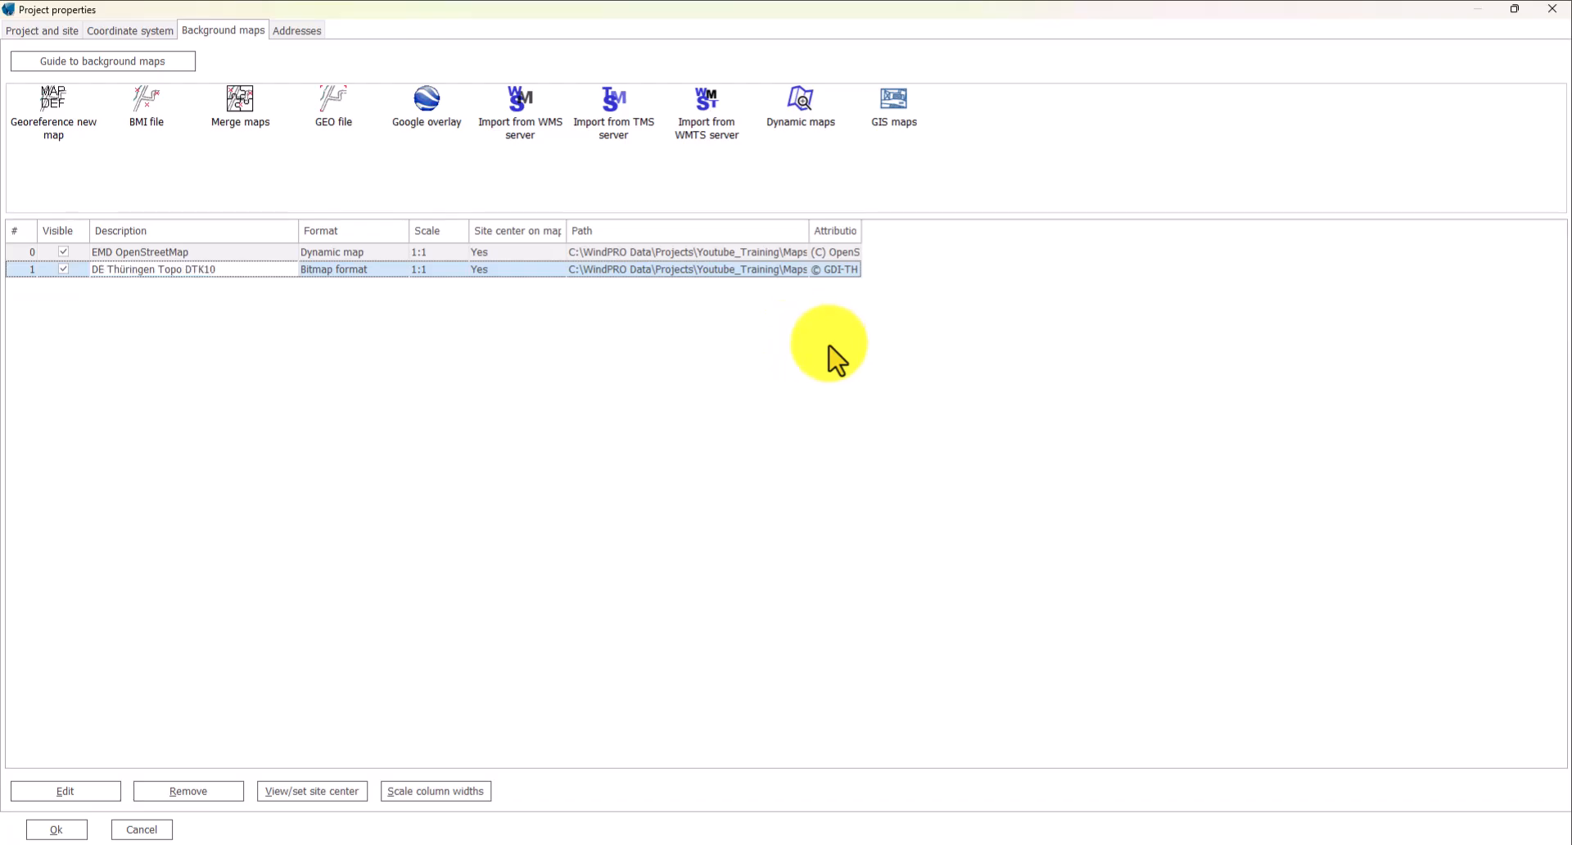
{"action": "left_click_drag", "start_coordinate": [861, 230], "coordinate": [1146, 237]}
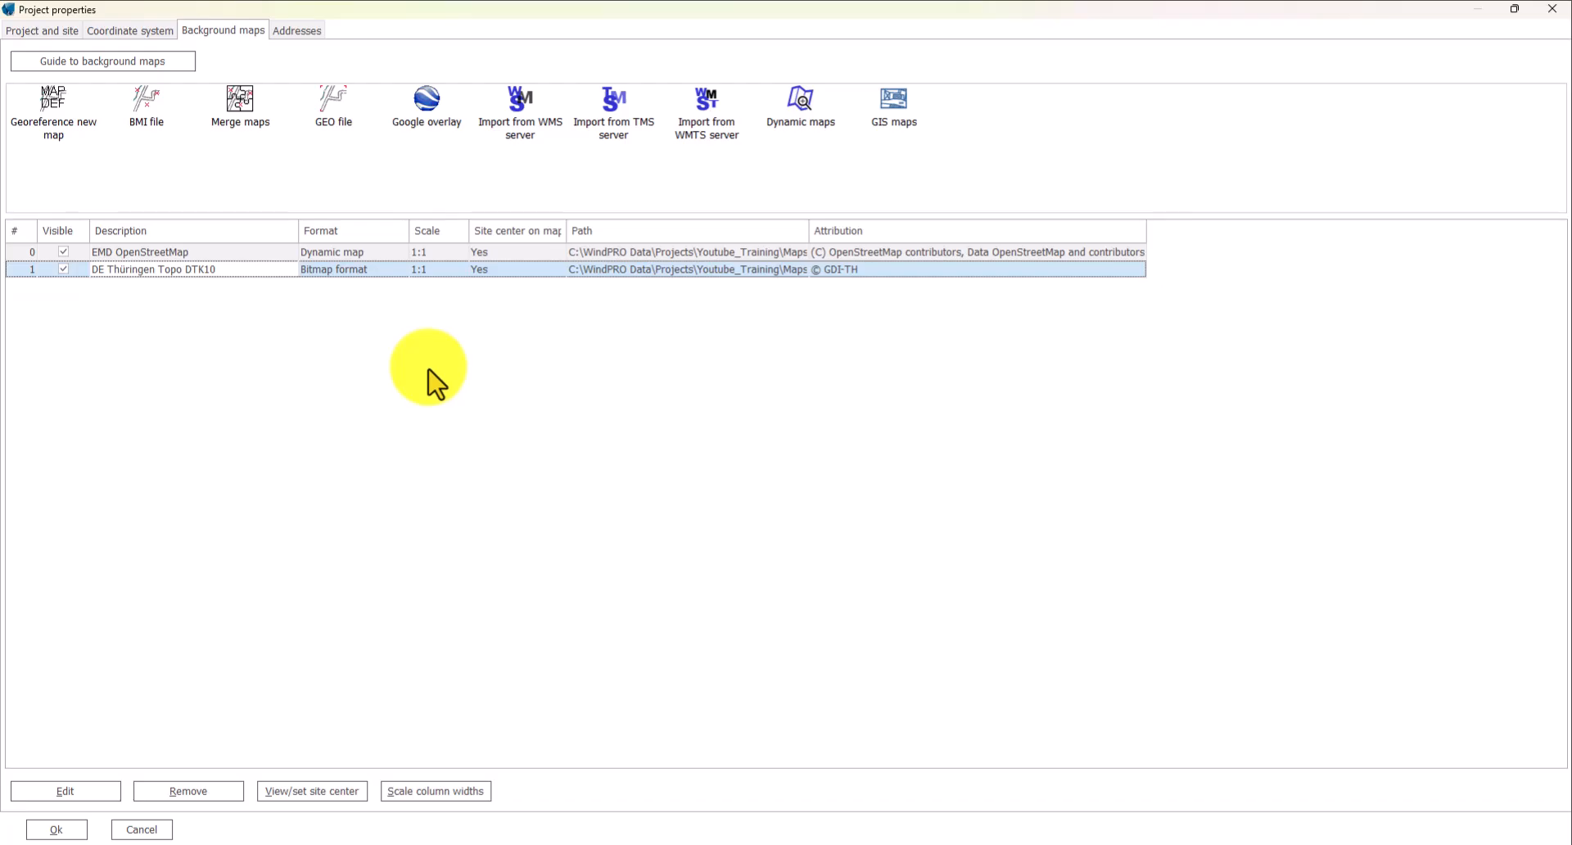
- Start another WMS import with the DE Thüringen Luftbild DOP service and preview its DOP Farbe layer
{"action": "left_click", "coordinate": [524, 115]}
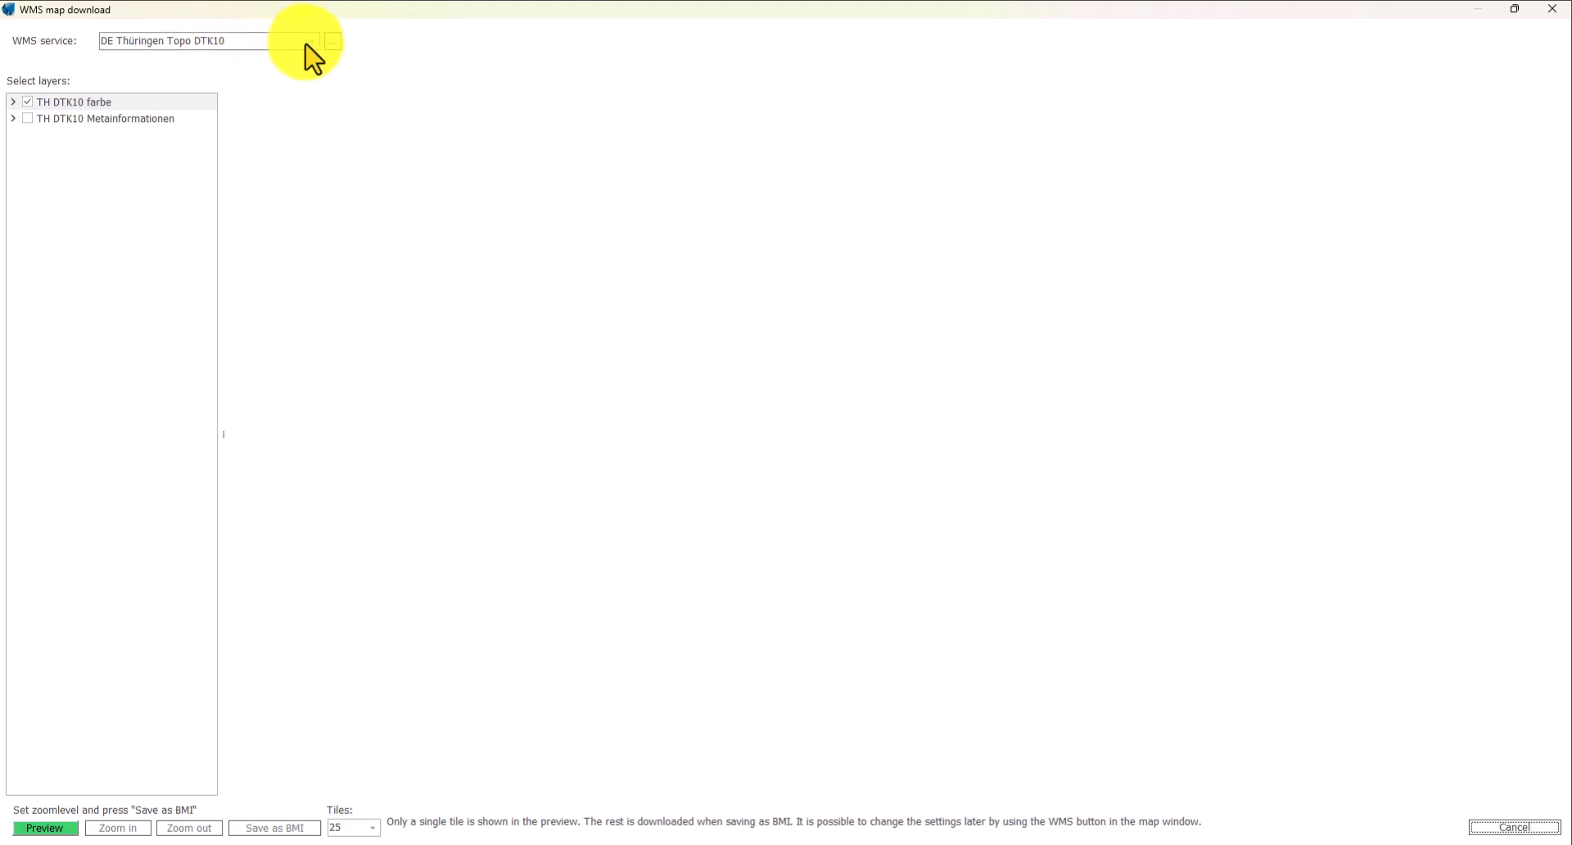
{"action": "left_click", "coordinate": [314, 41]}
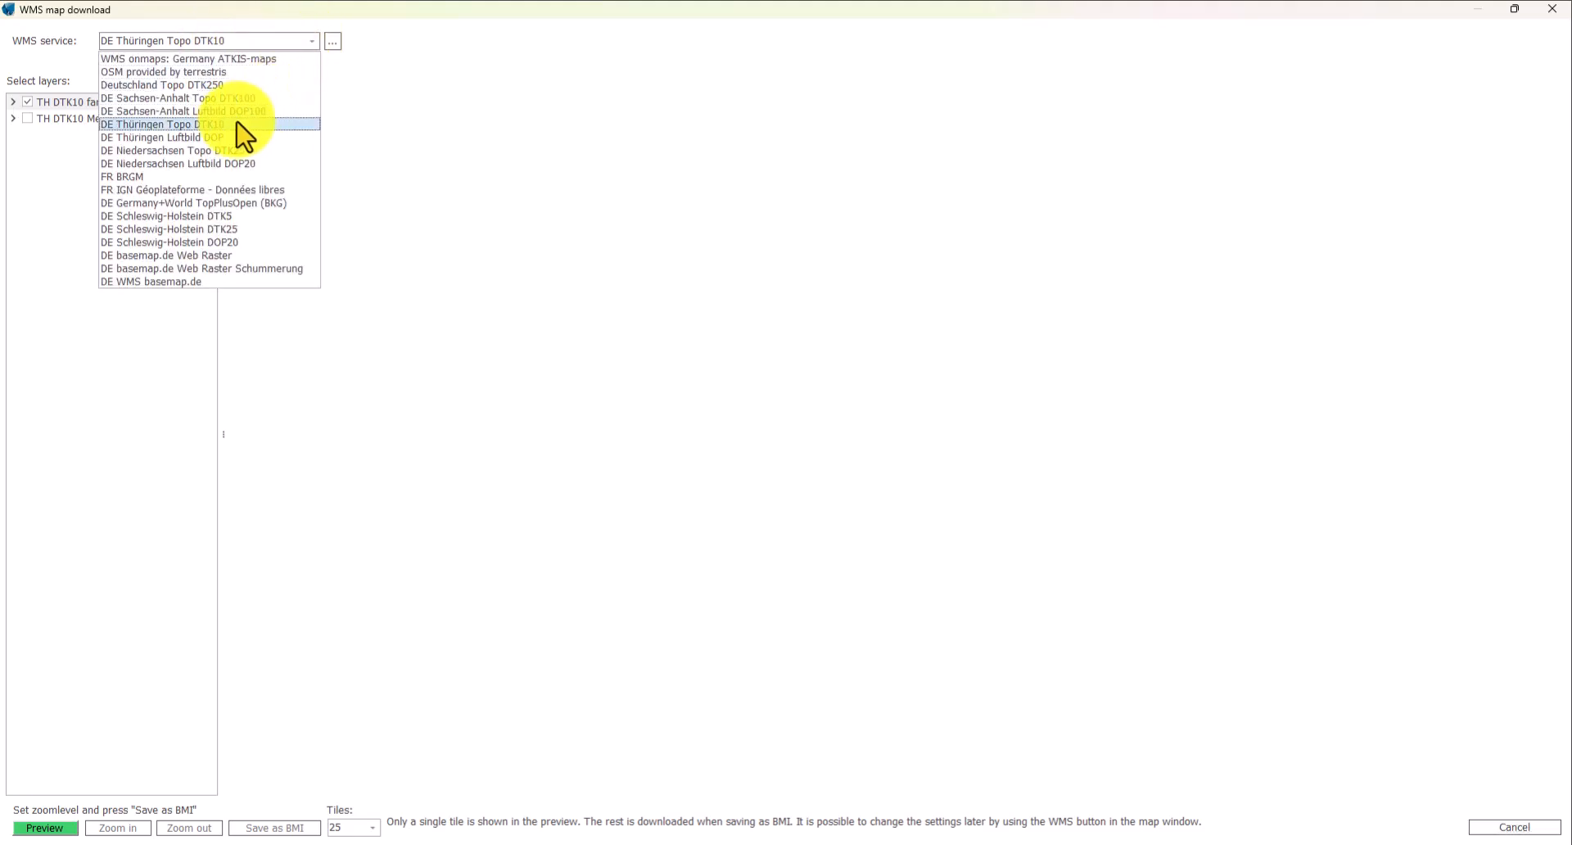
{"action": "left_click", "coordinate": [172, 137]}
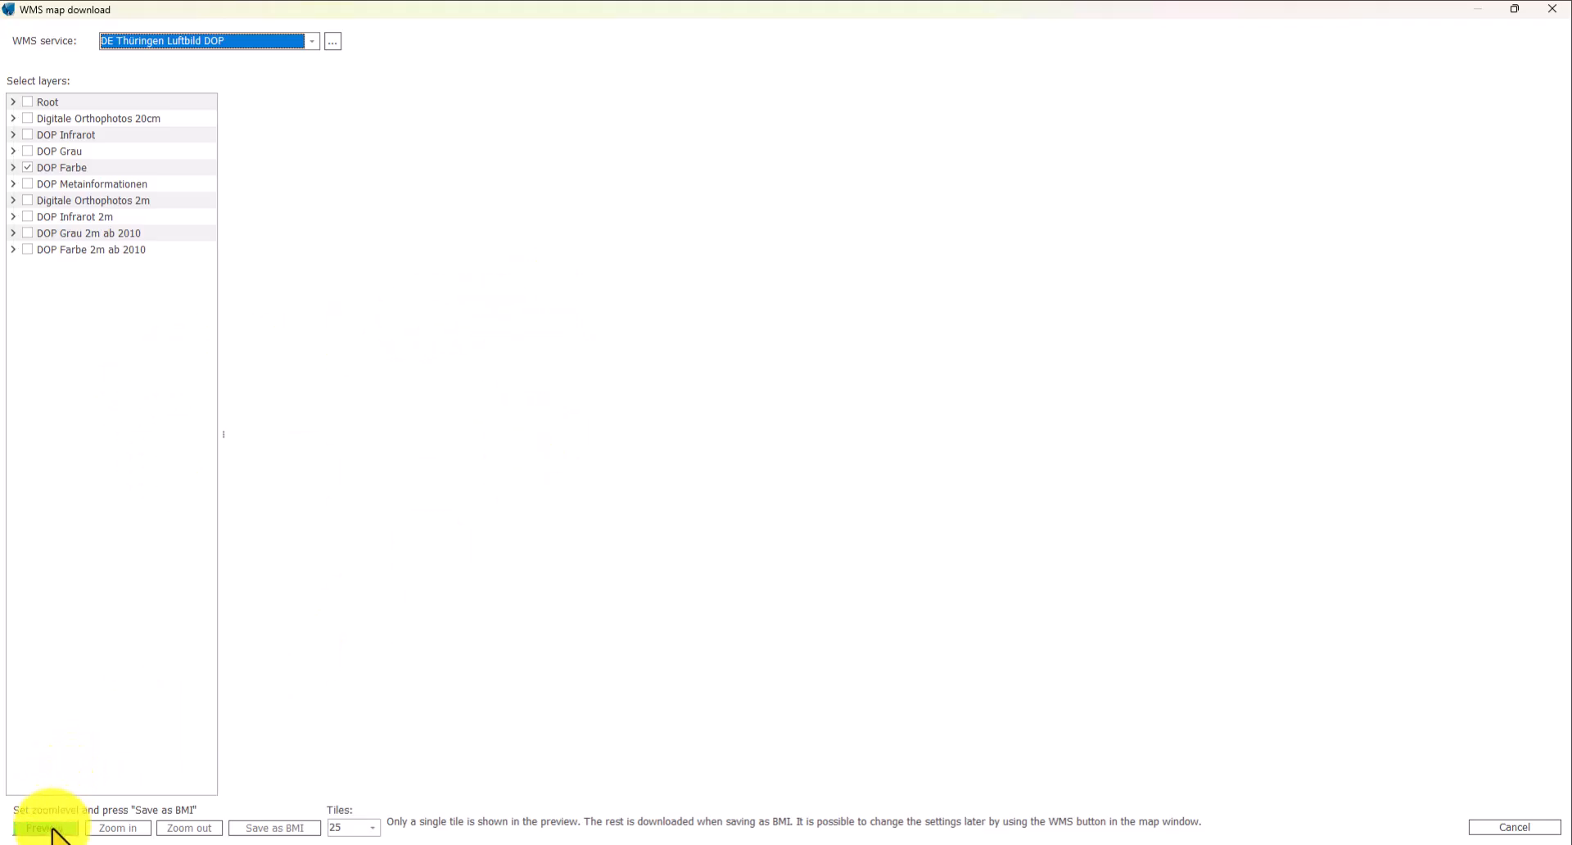
{"action": "left_click", "coordinate": [49, 828]}
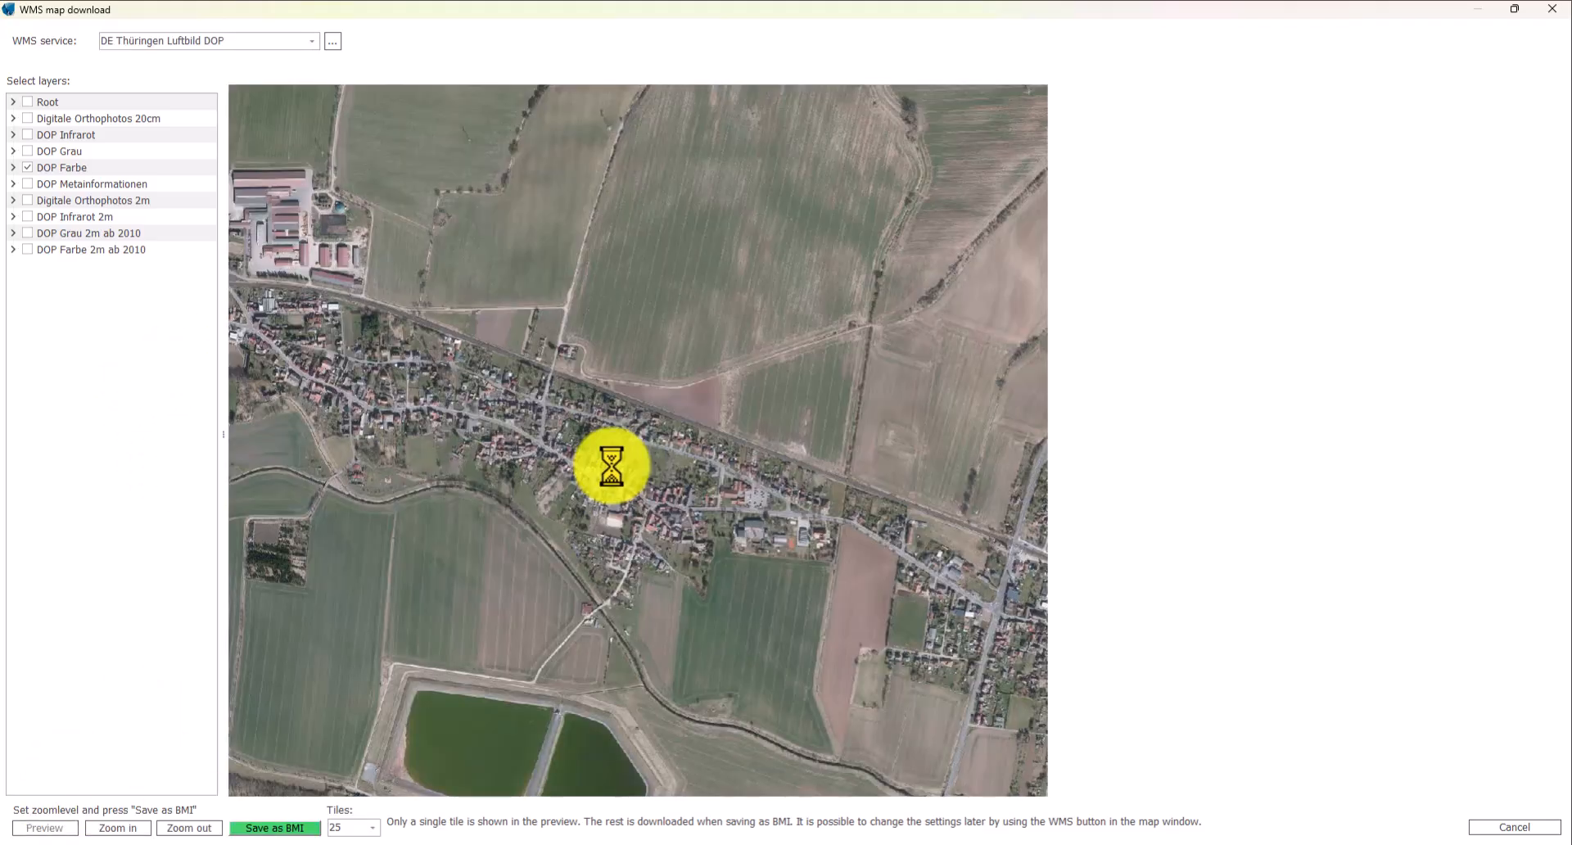
- Centre the aerial preview on the wind turbines, set the download to 9 tiles and save it as BMI
{"action": "left_click", "coordinate": [896, 350]}
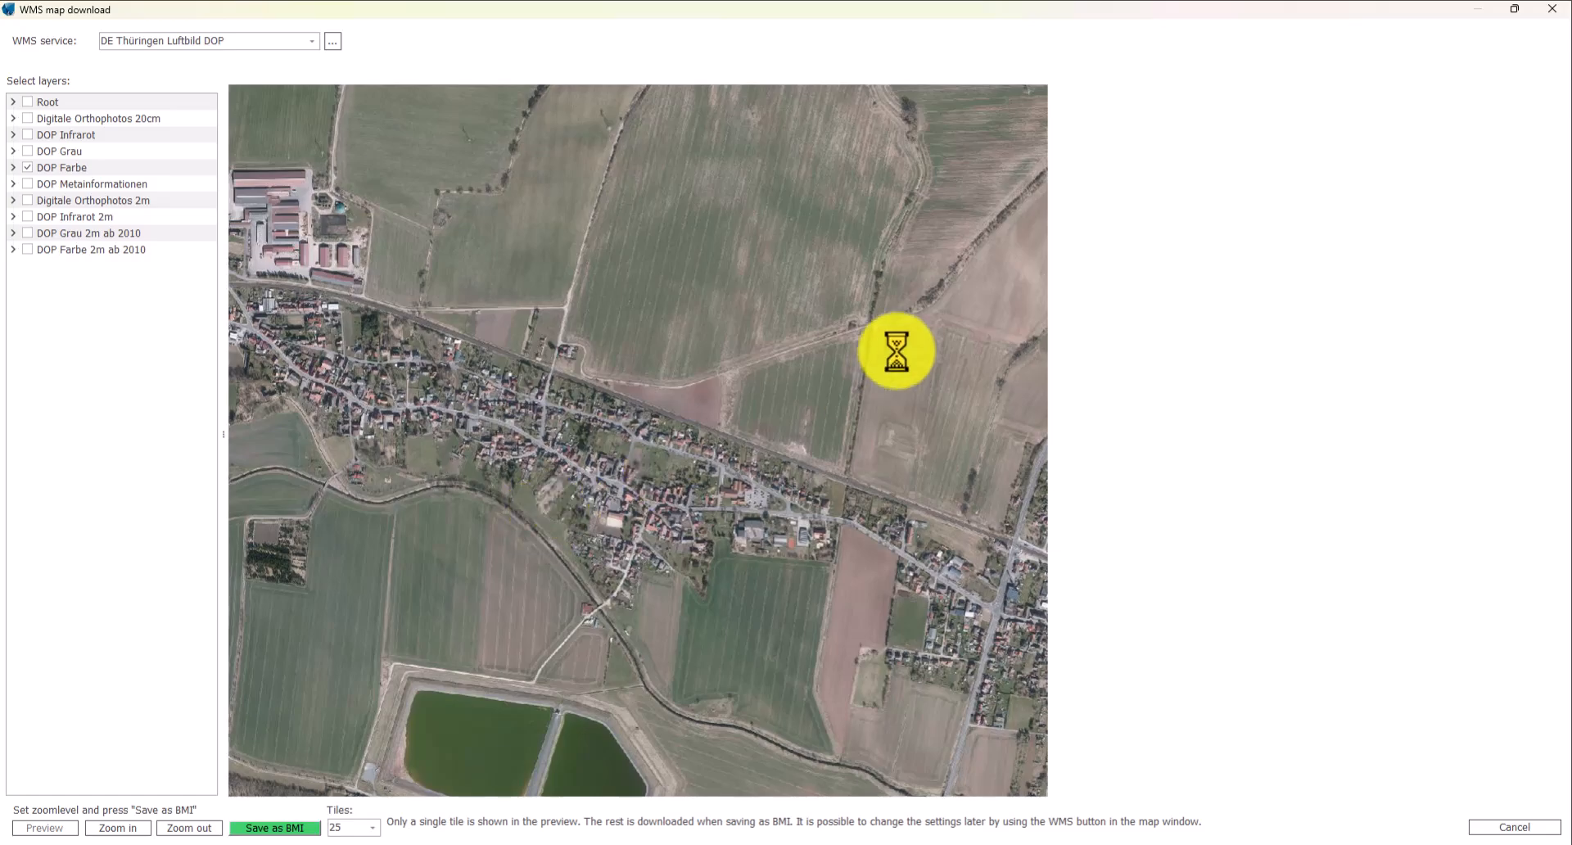
{"action": "left_click", "coordinate": [661, 610]}
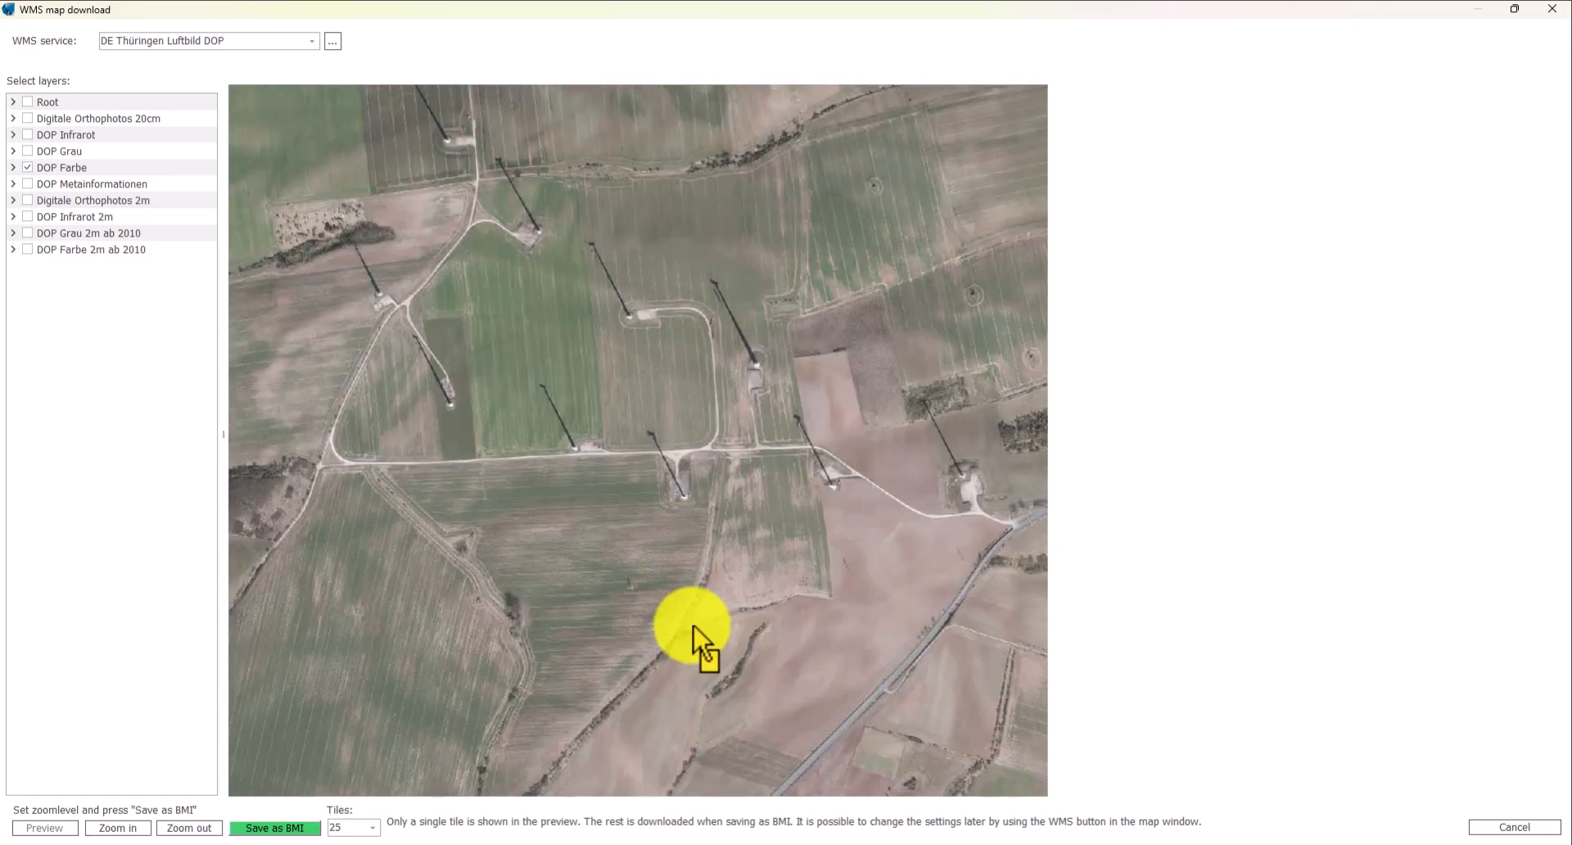
{"action": "left_click", "coordinate": [770, 672]}
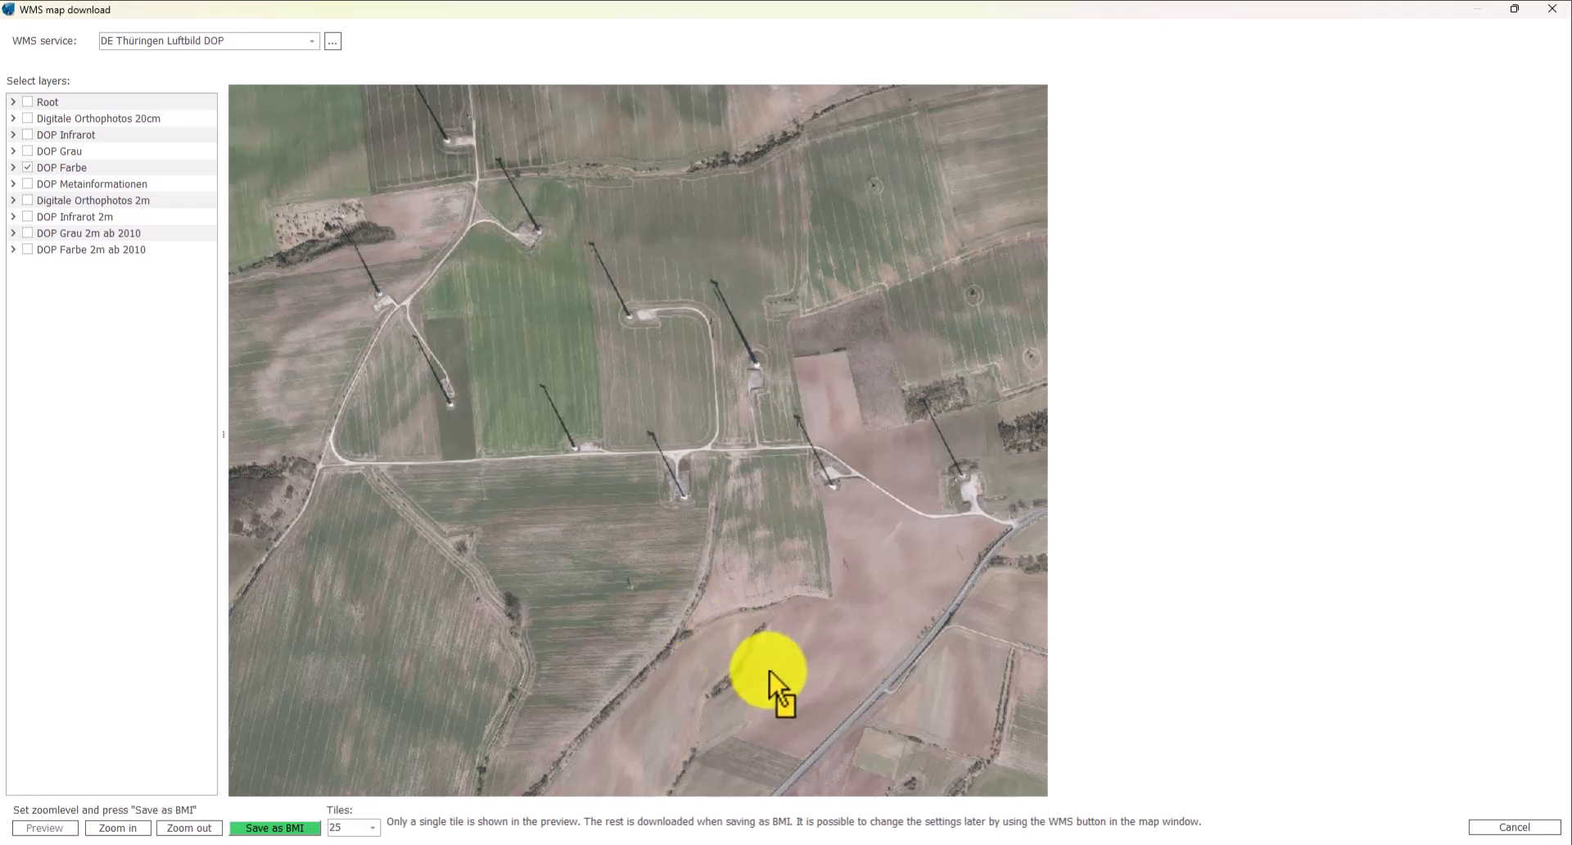
{"action": "left_click", "coordinate": [370, 828]}
{"action": "left_click", "coordinate": [345, 759]}
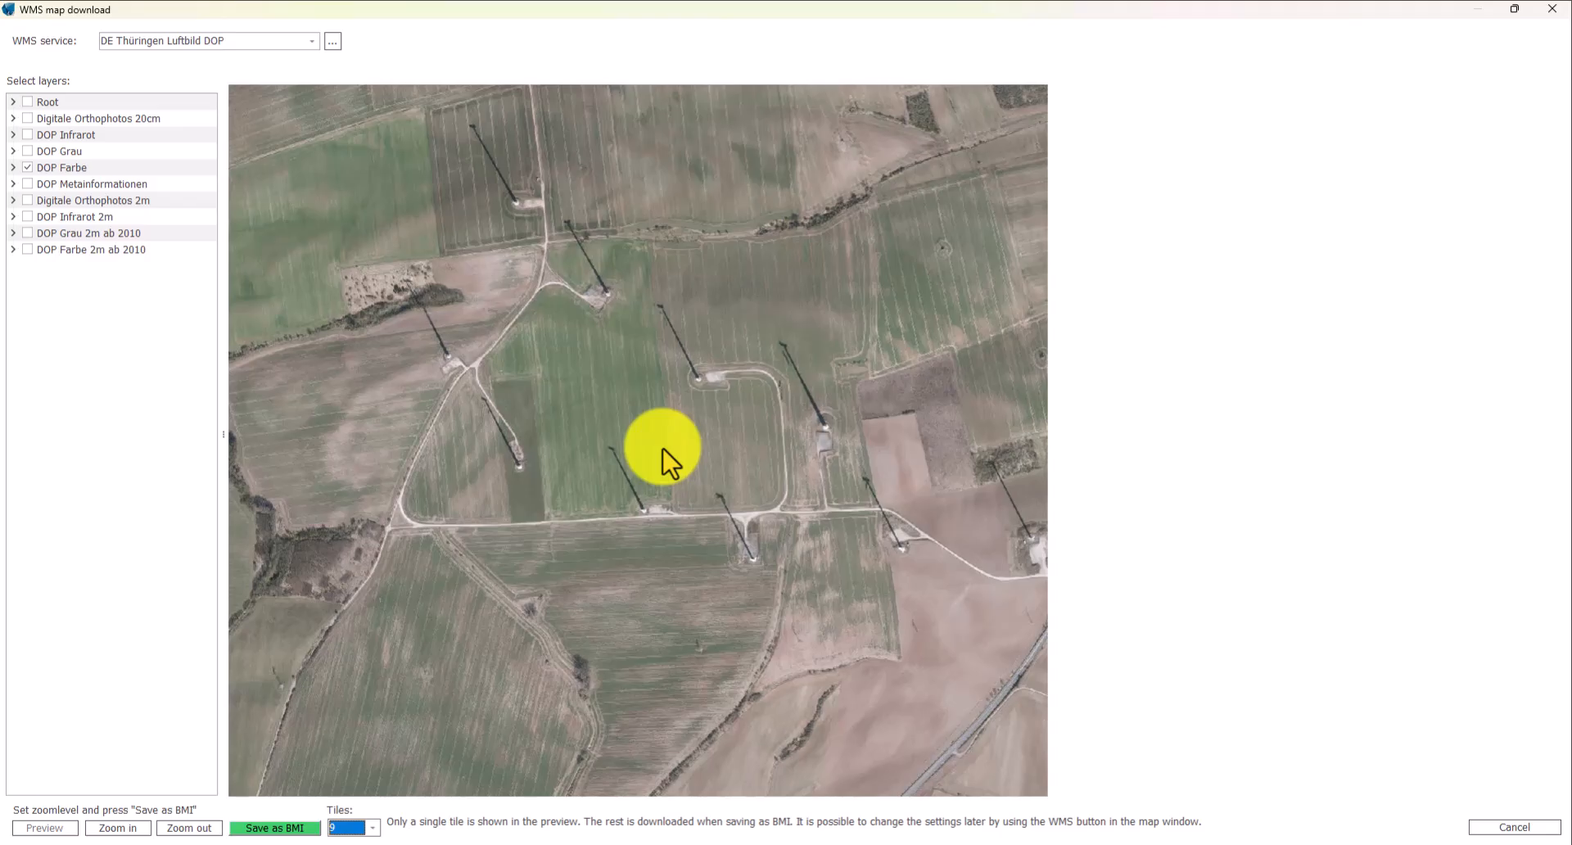
{"action": "left_click", "coordinate": [284, 825]}
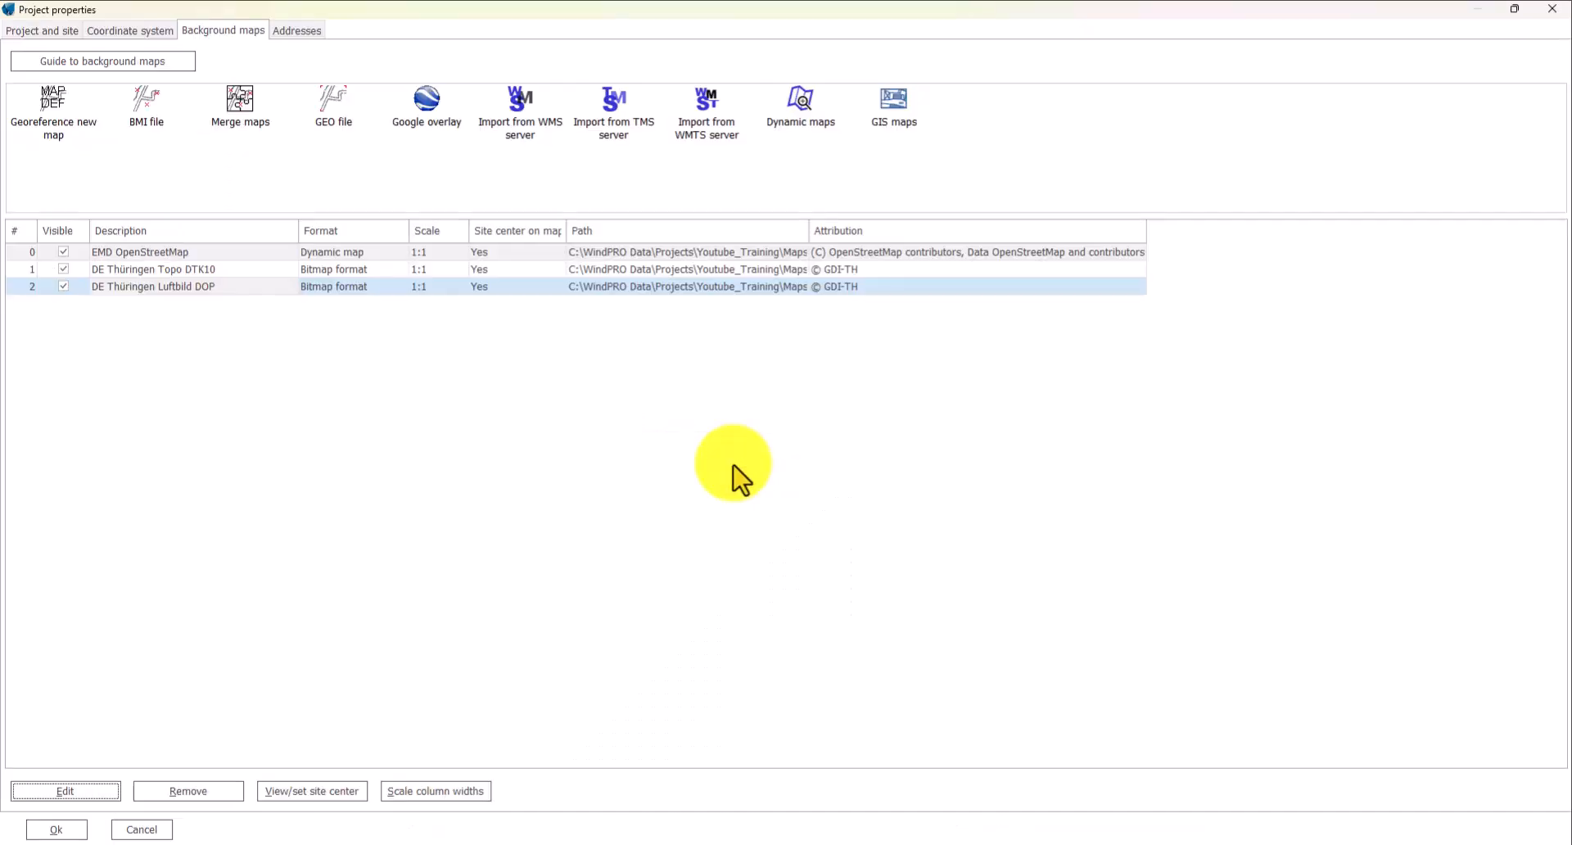
- Open the DE Thüringen Luftbild DOP map's BMI settings and its map definition
{"action": "left_click", "coordinate": [183, 291]}
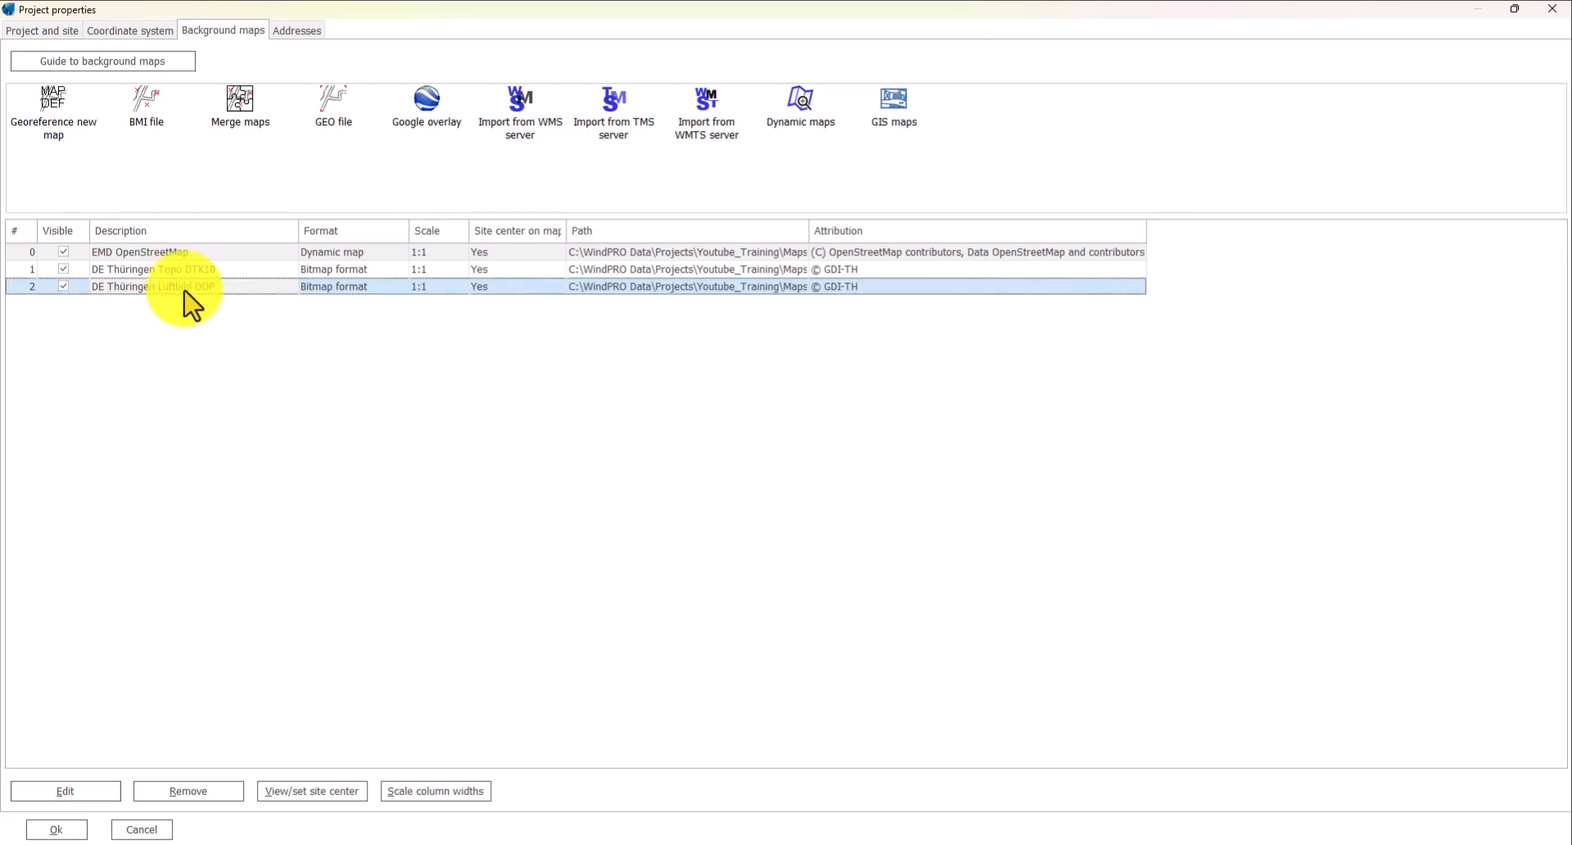
{"action": "left_click", "coordinate": [82, 793]}
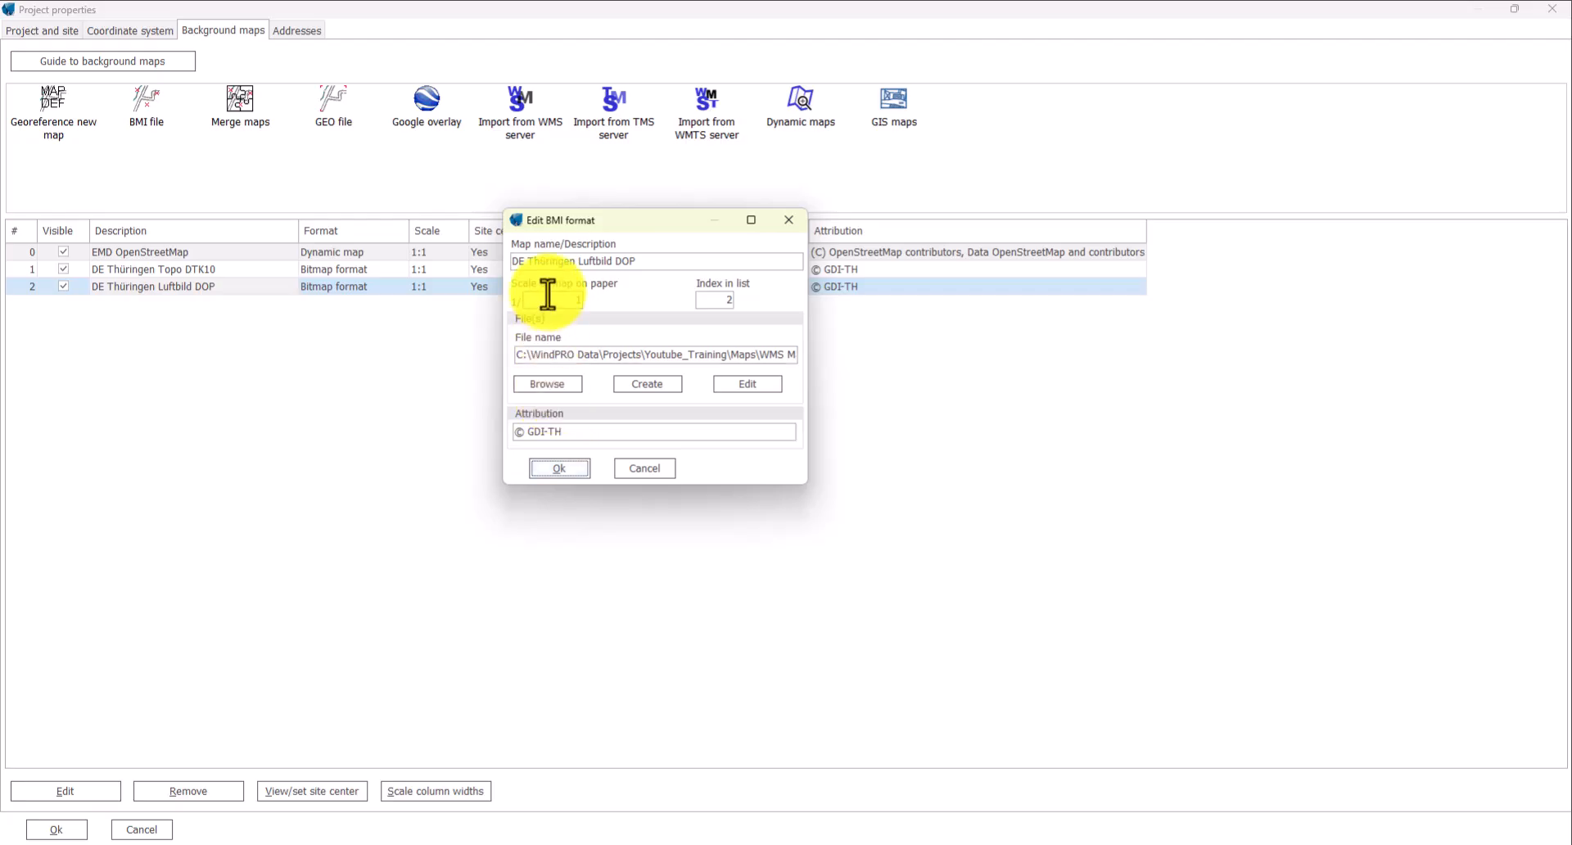
{"action": "left_click", "coordinate": [579, 261]}
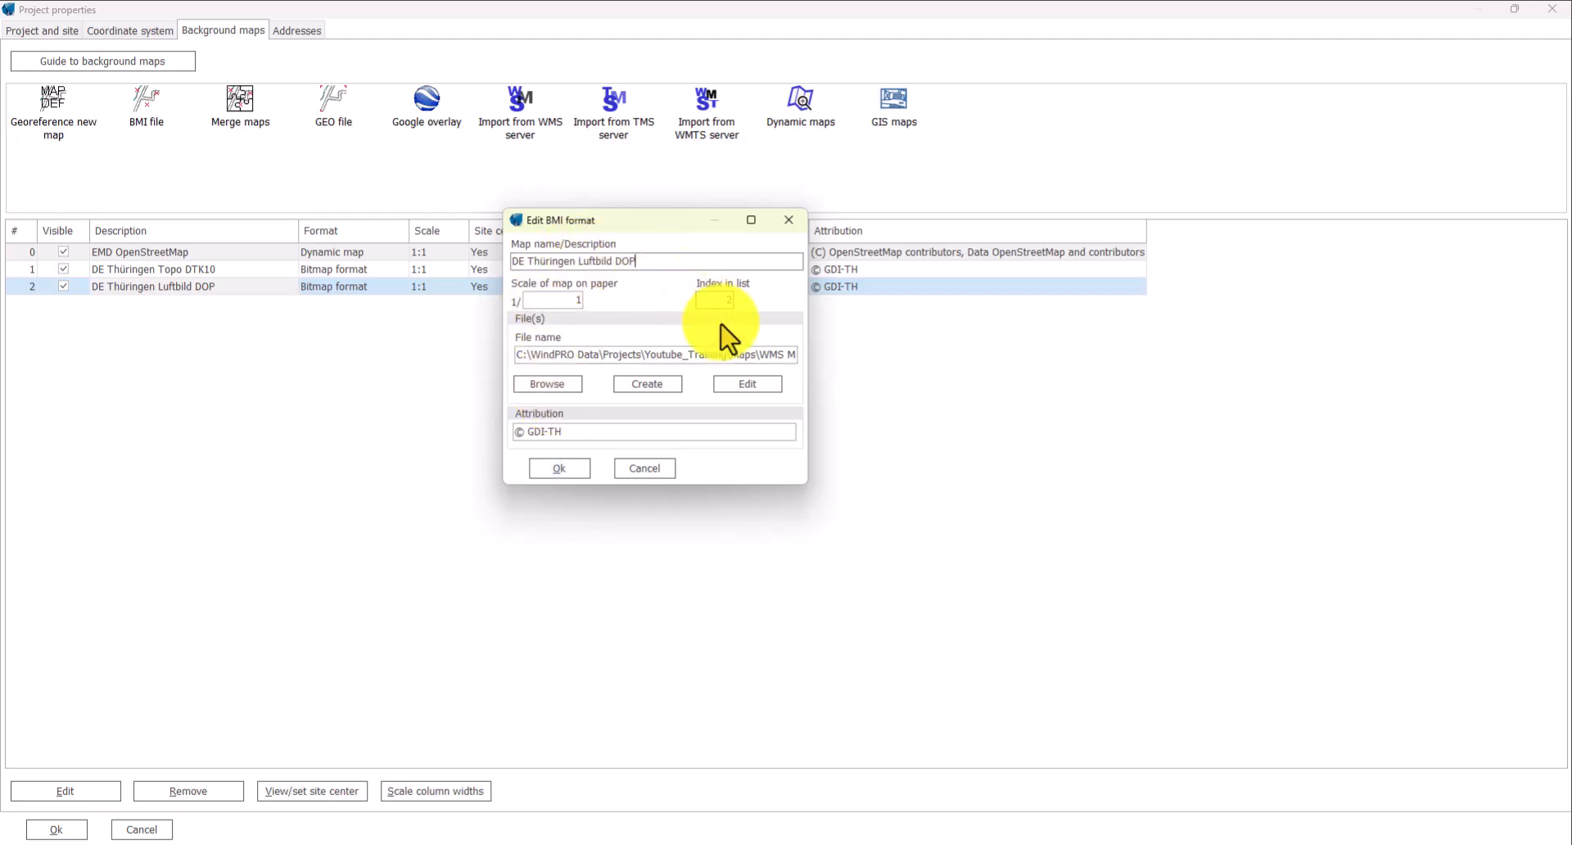
{"action": "left_click", "coordinate": [757, 388]}
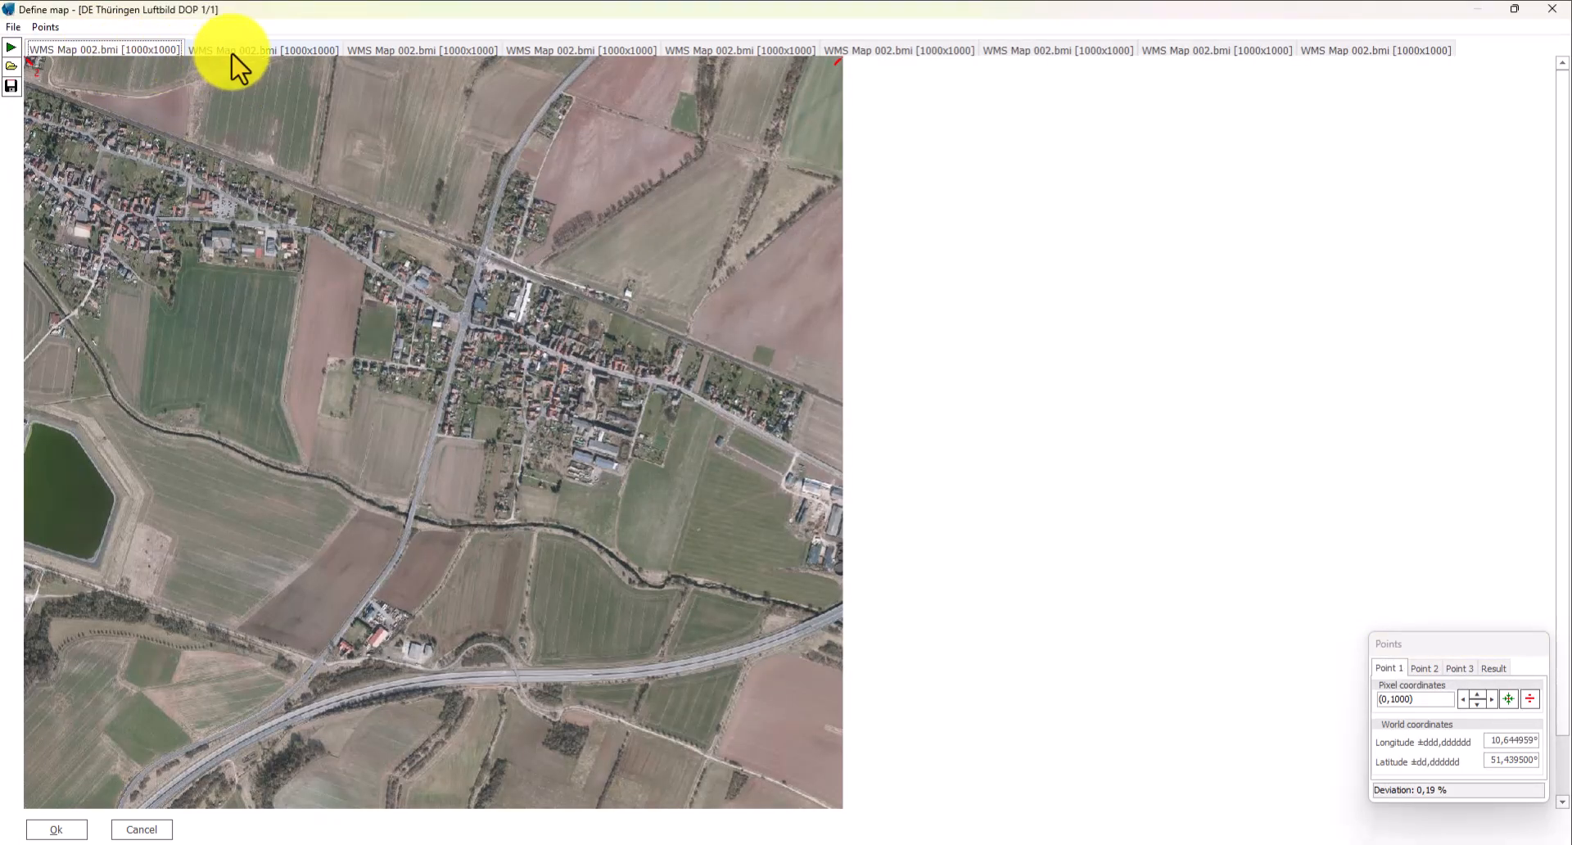
- Look through the individual image tiles of the aerial map one after another, up to the last tile
{"action": "left_click", "coordinate": [237, 51]}
{"action": "left_click", "coordinate": [392, 51]}
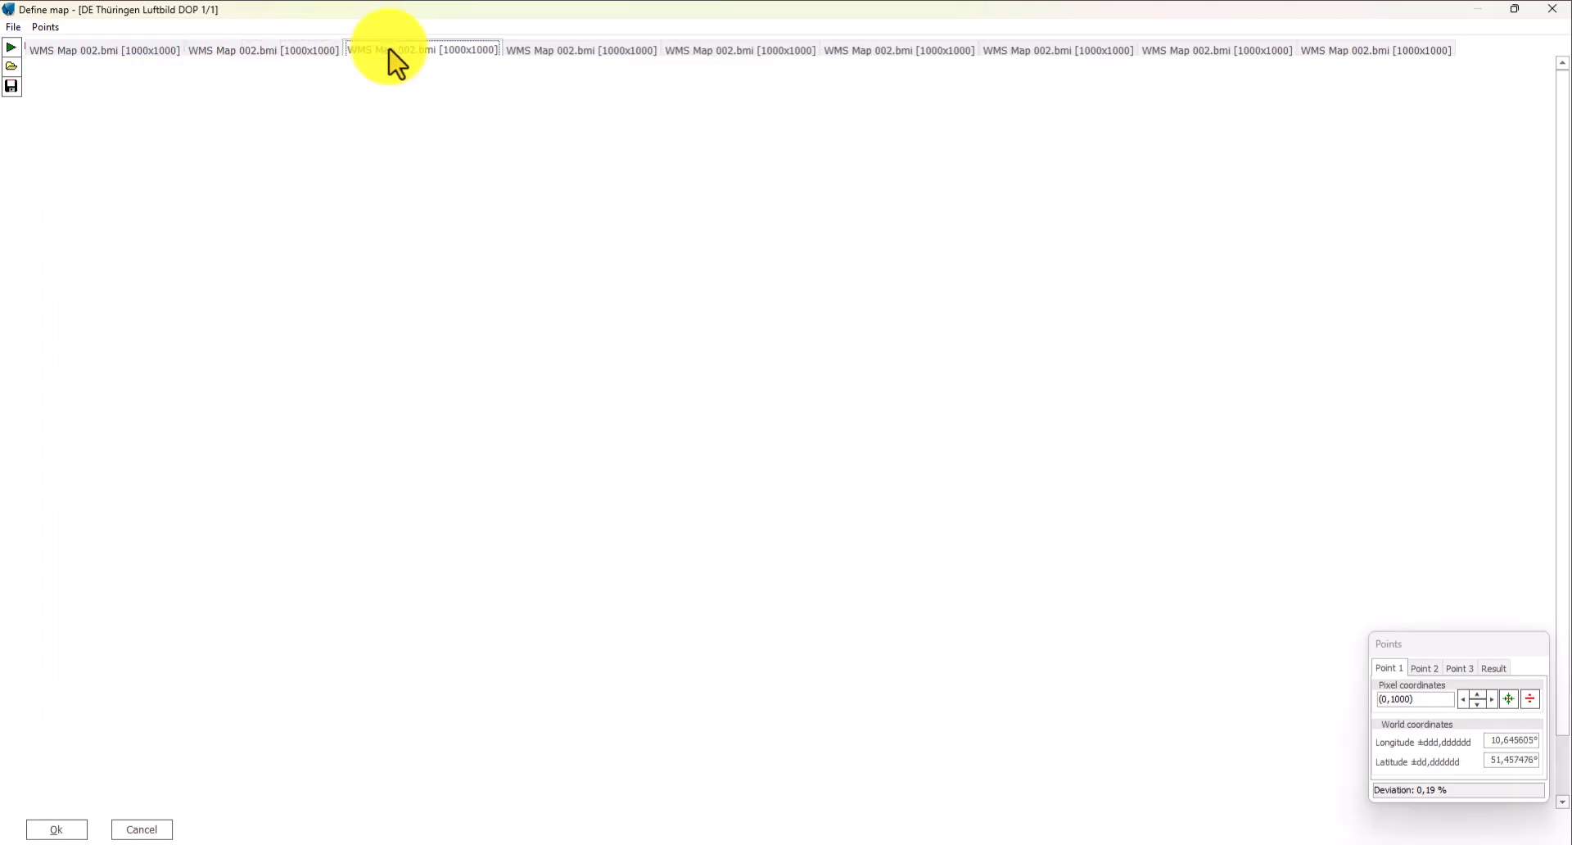
{"action": "left_click", "coordinate": [555, 51]}
{"action": "left_click", "coordinate": [737, 51]}
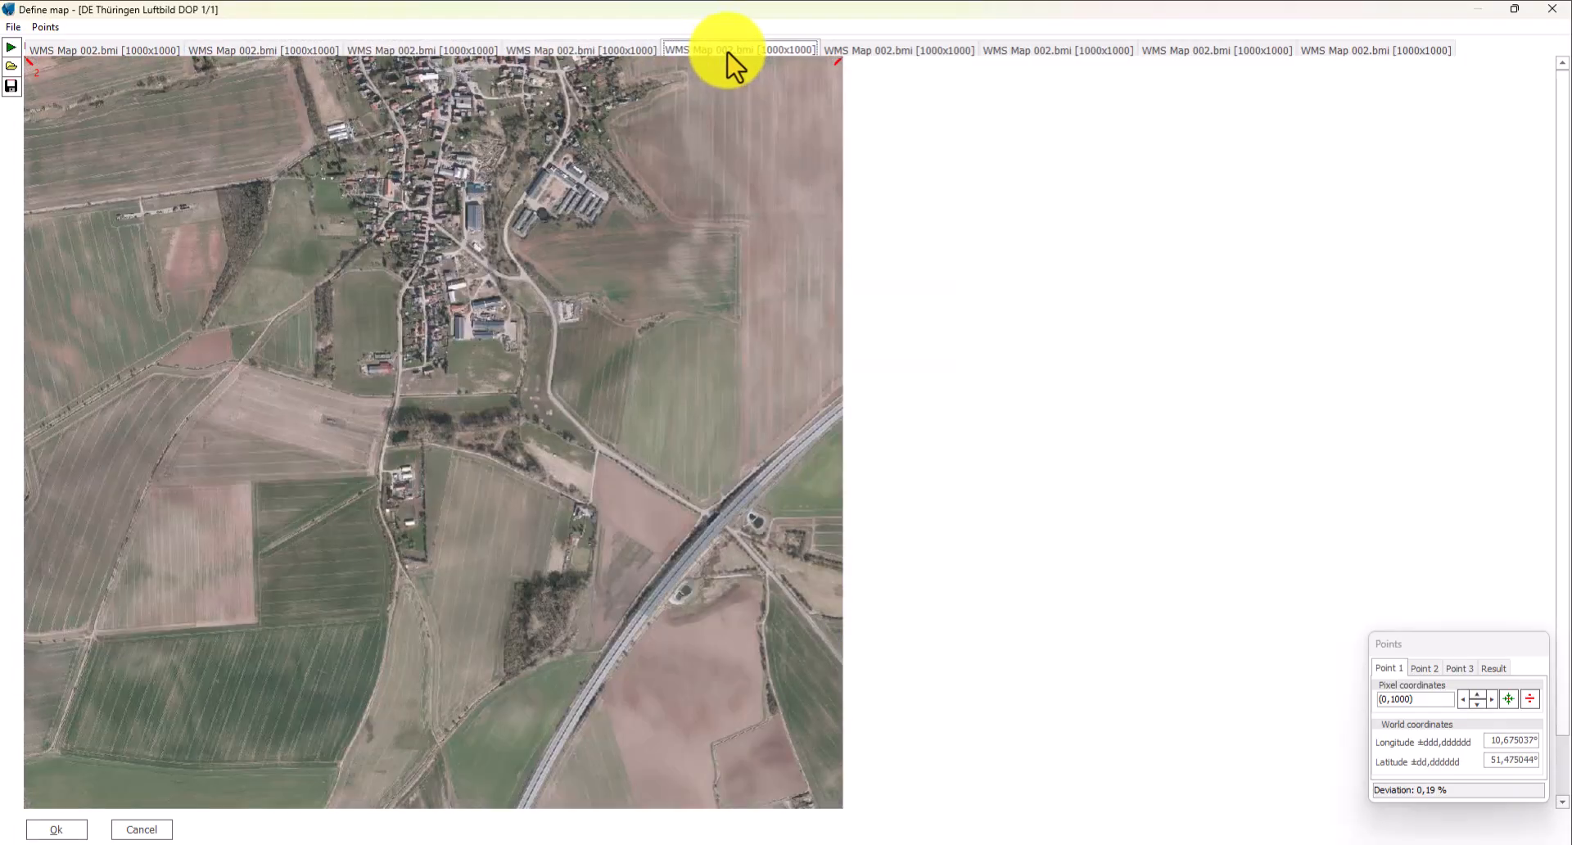
{"action": "left_click", "coordinate": [884, 51]}
{"action": "left_click", "coordinate": [1042, 50]}
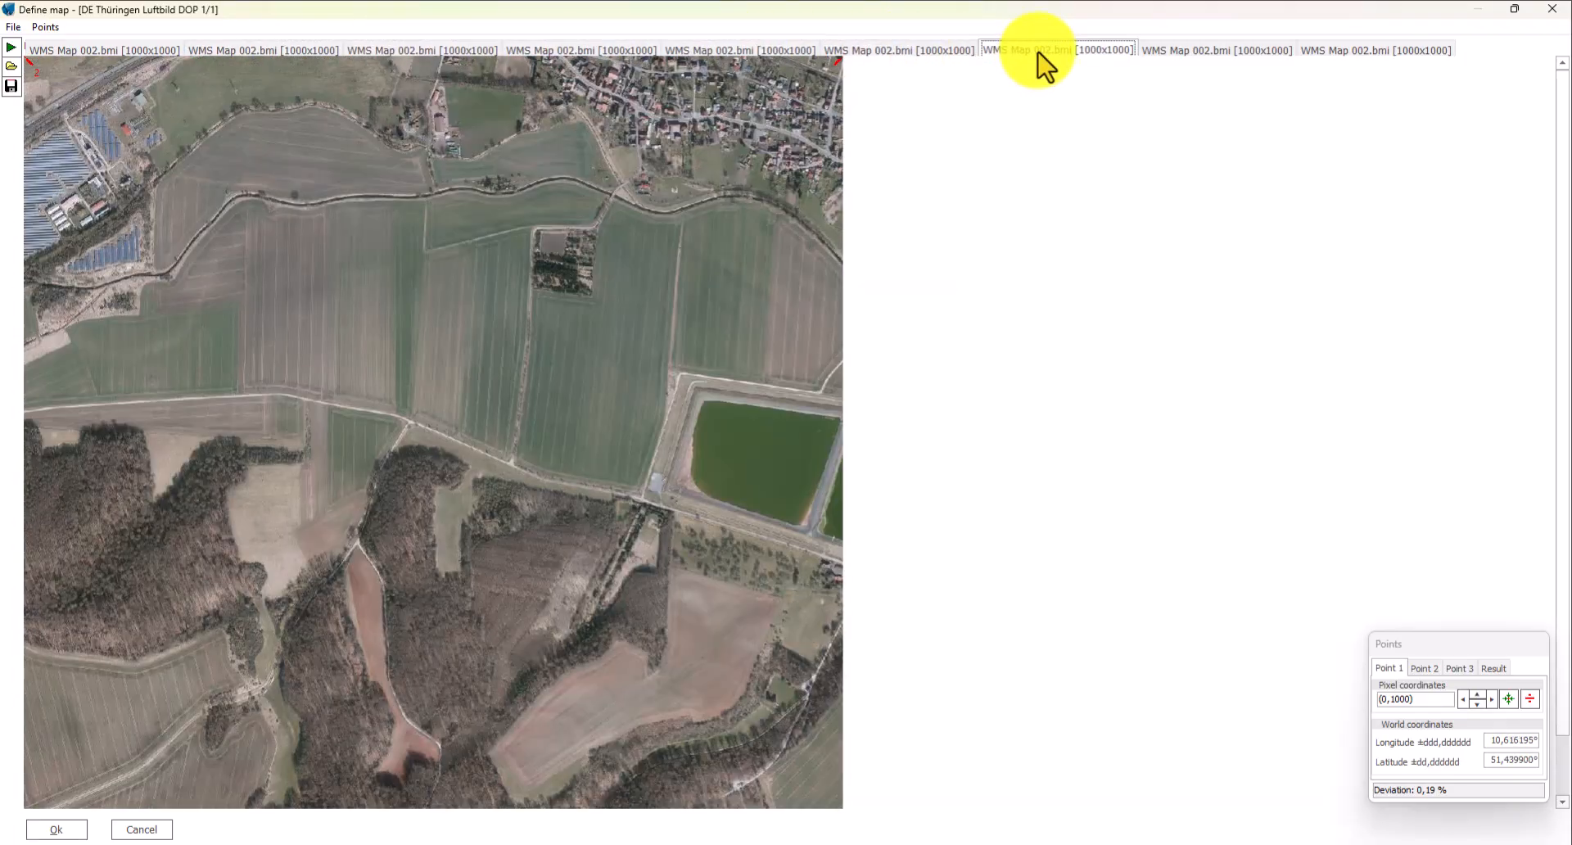
{"action": "left_click", "coordinate": [1199, 51]}
{"action": "left_click", "coordinate": [1351, 51]}
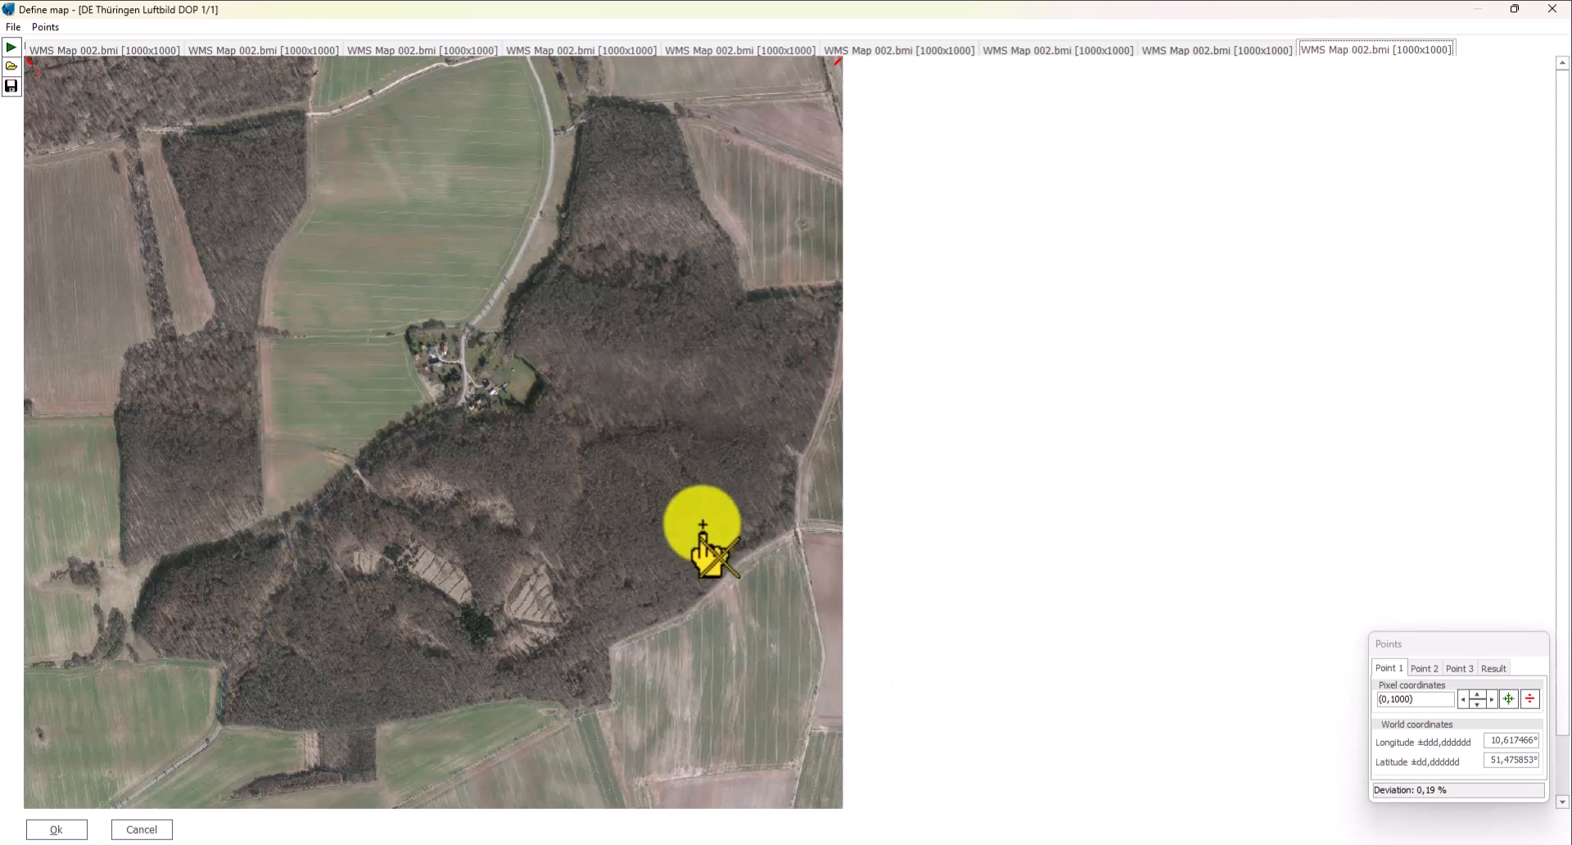
- Inspect the coordinates of a tile's second reference point and move the Points window beside the aerial image
{"action": "left_click", "coordinate": [1193, 50]}
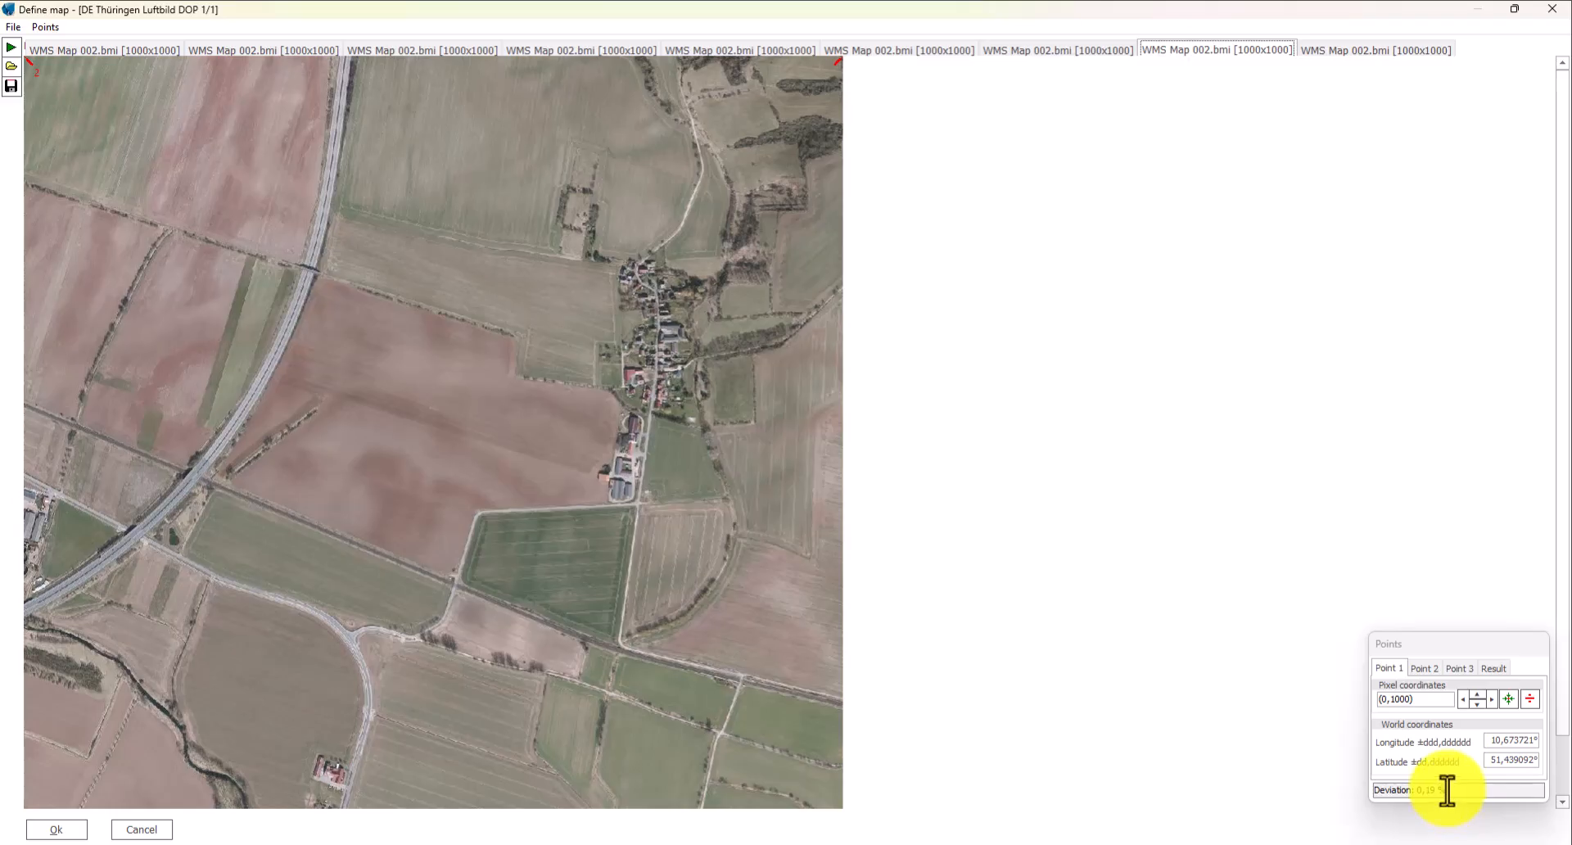
{"action": "left_click", "coordinate": [1423, 668]}
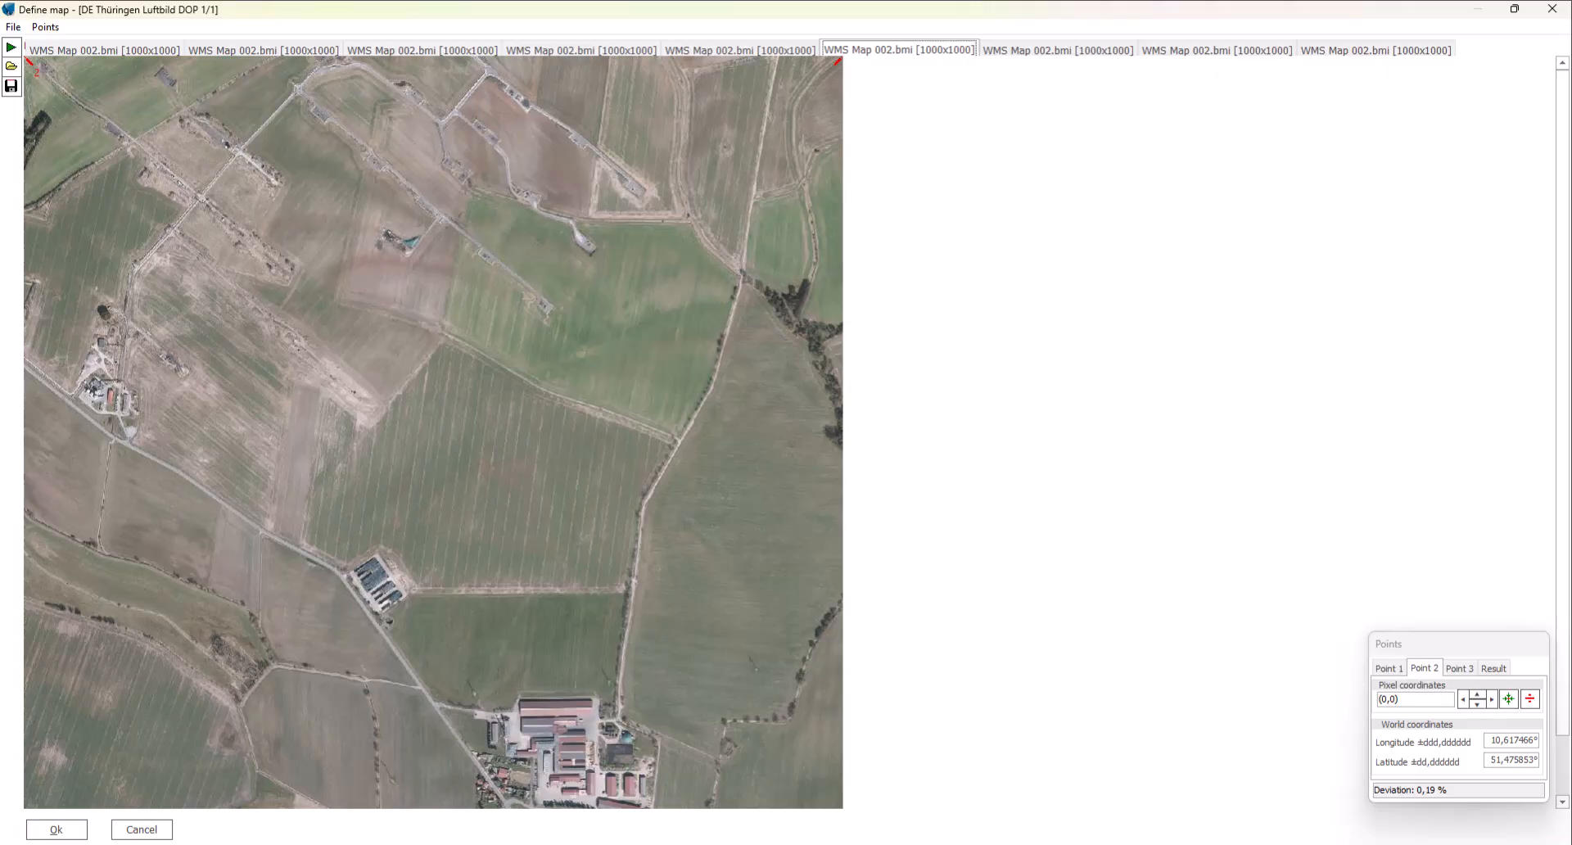
{"action": "left_click_drag", "start_coordinate": [1454, 650], "coordinate": [868, 494]}
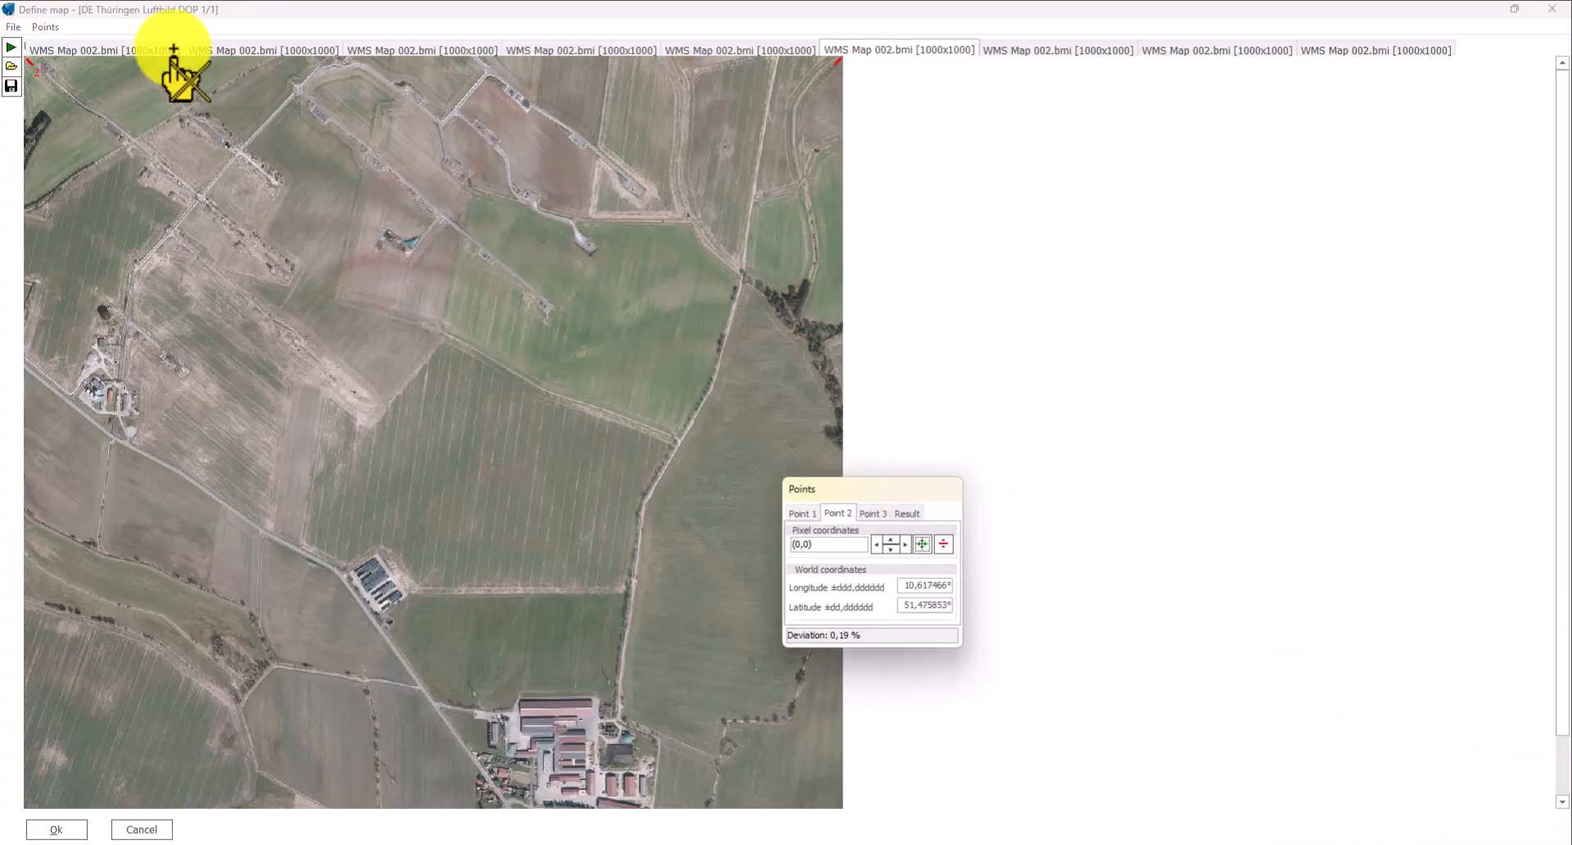
- Check the first aerial tile's Point 1 coordinates against its image corner and the accuracy result, and leave the map definition and BMI settings without saving
{"action": "left_click", "coordinate": [124, 49]}
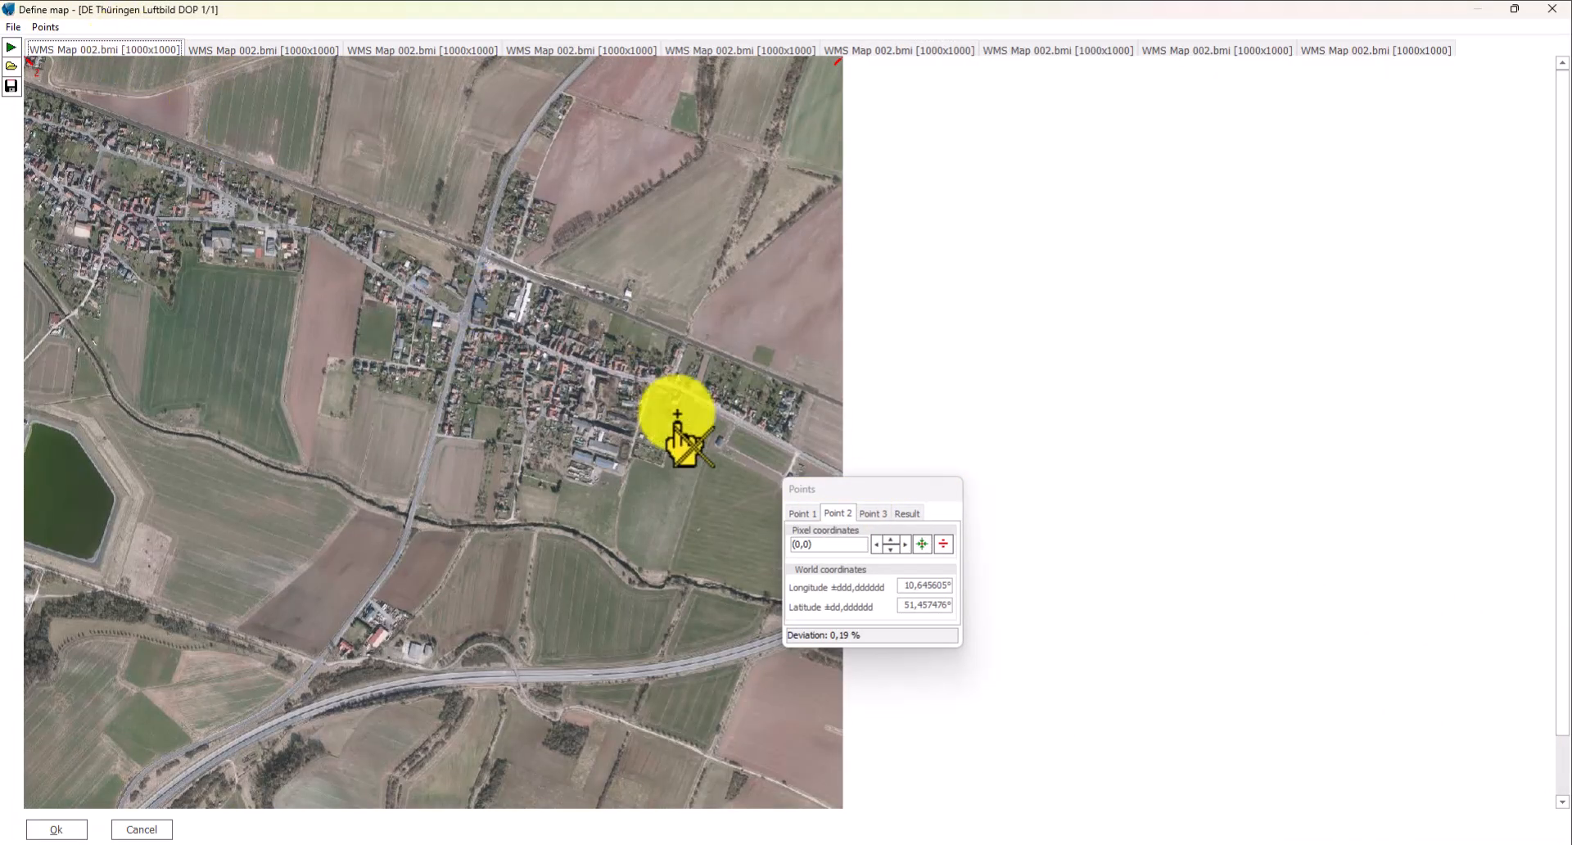
{"action": "left_click", "coordinate": [807, 513]}
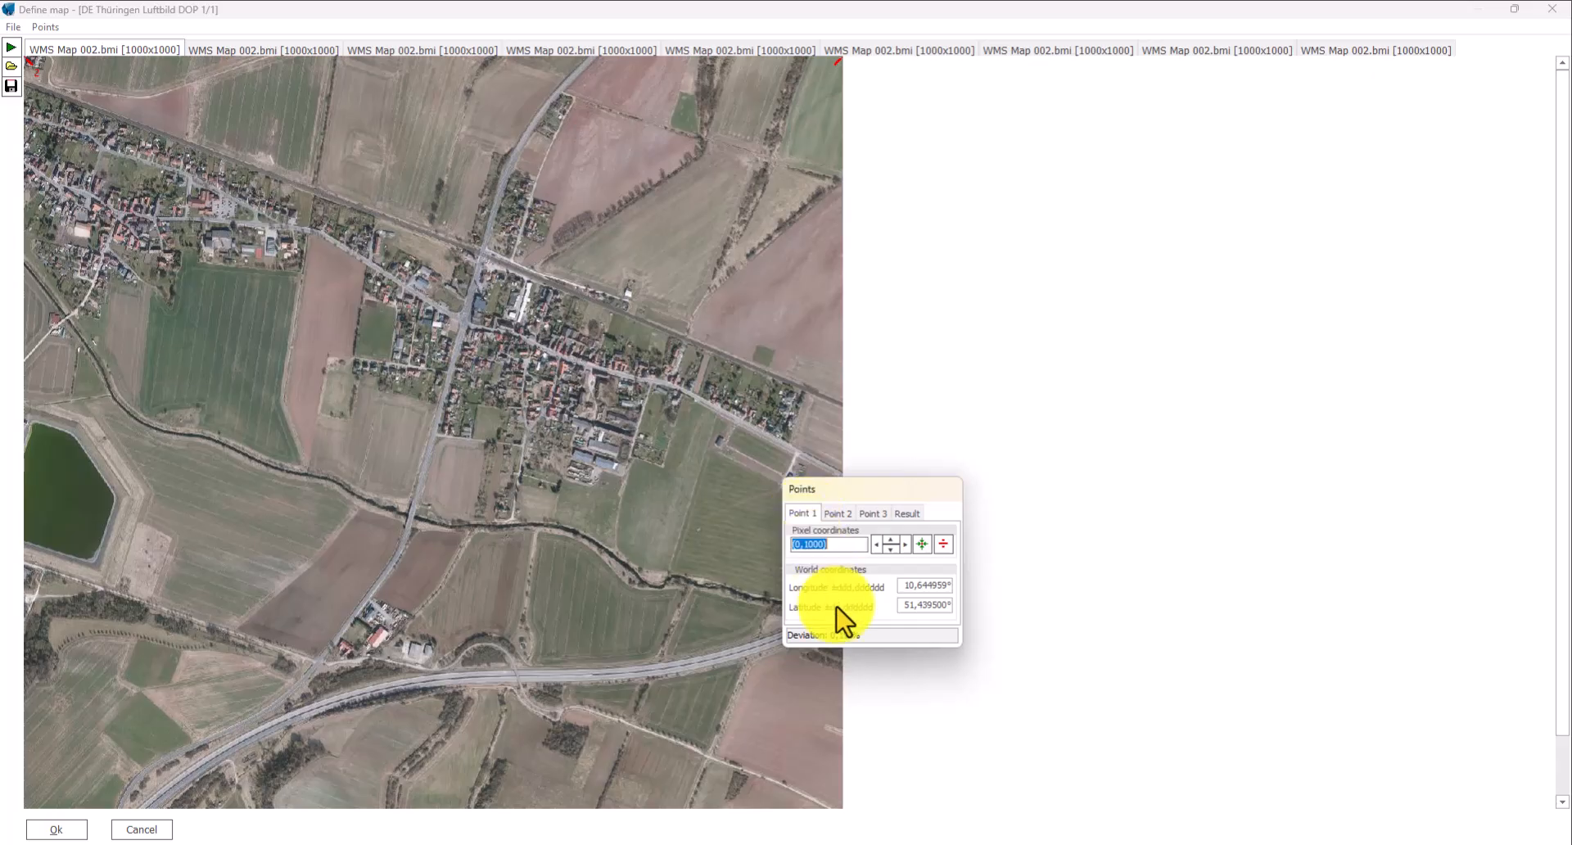
{"action": "scroll", "coordinate": [131, 146], "scroll_direction": "down", "scroll_amount": 1}
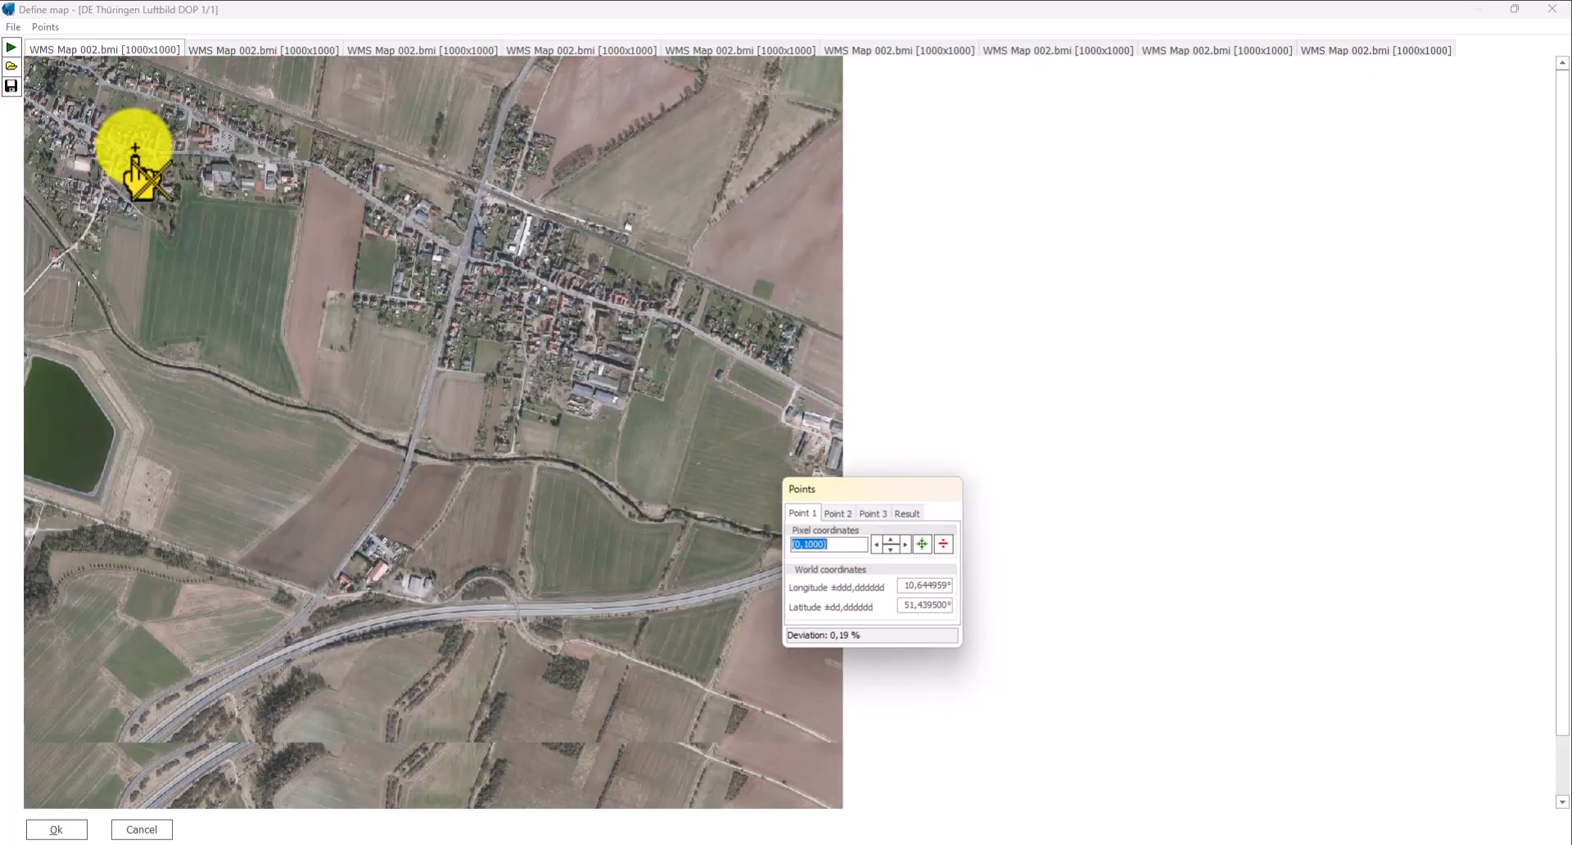
{"action": "scroll", "coordinate": [147, 157], "scroll_direction": "up", "scroll_amount": 1}
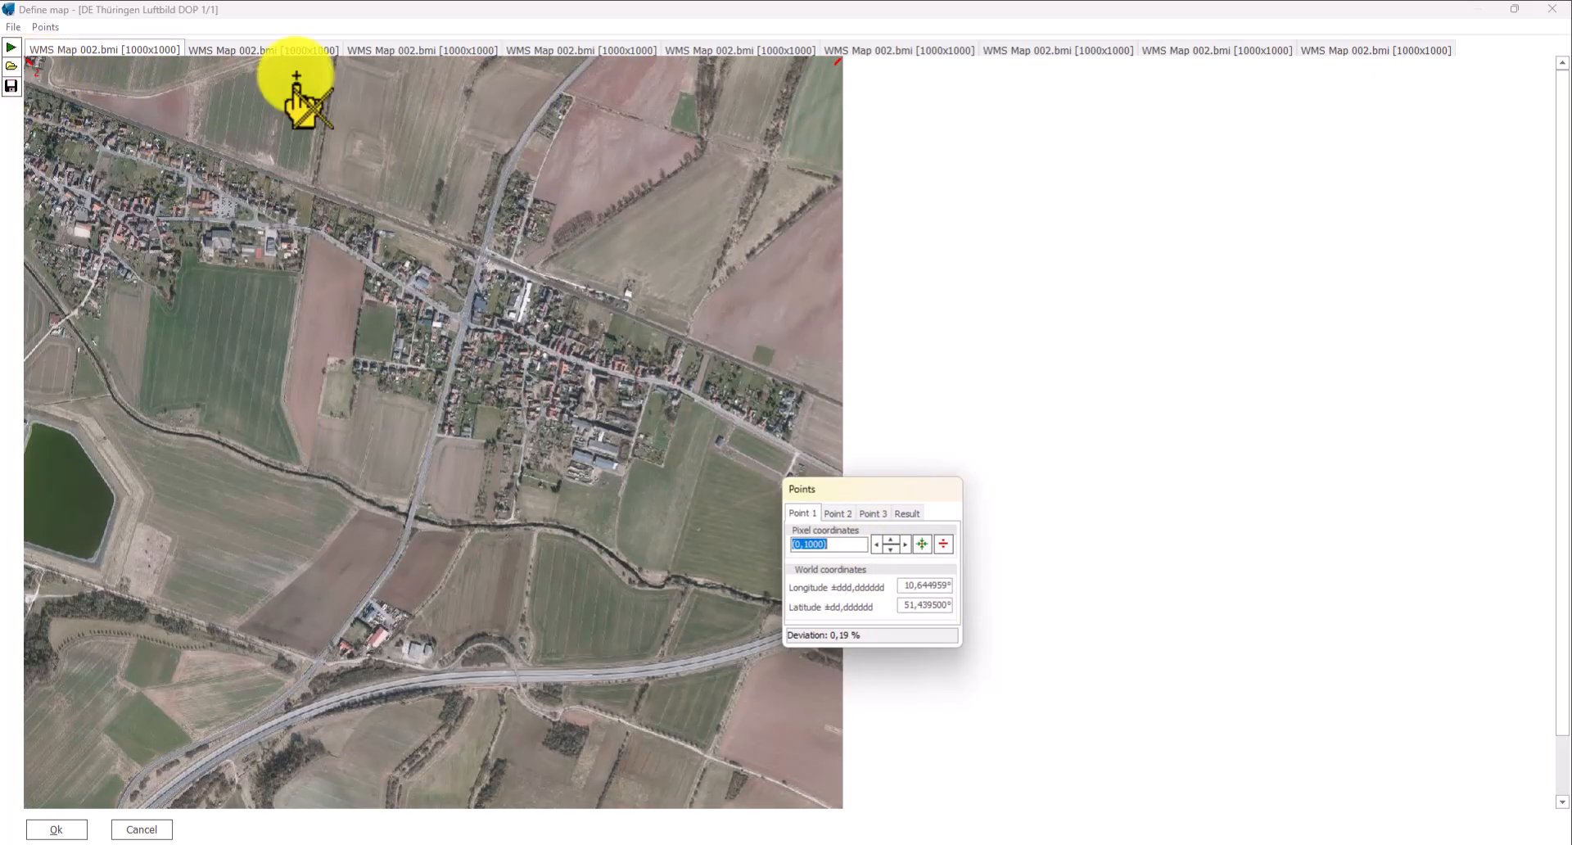
{"action": "scroll", "coordinate": [311, 459], "scroll_direction": "down", "scroll_amount": 1}
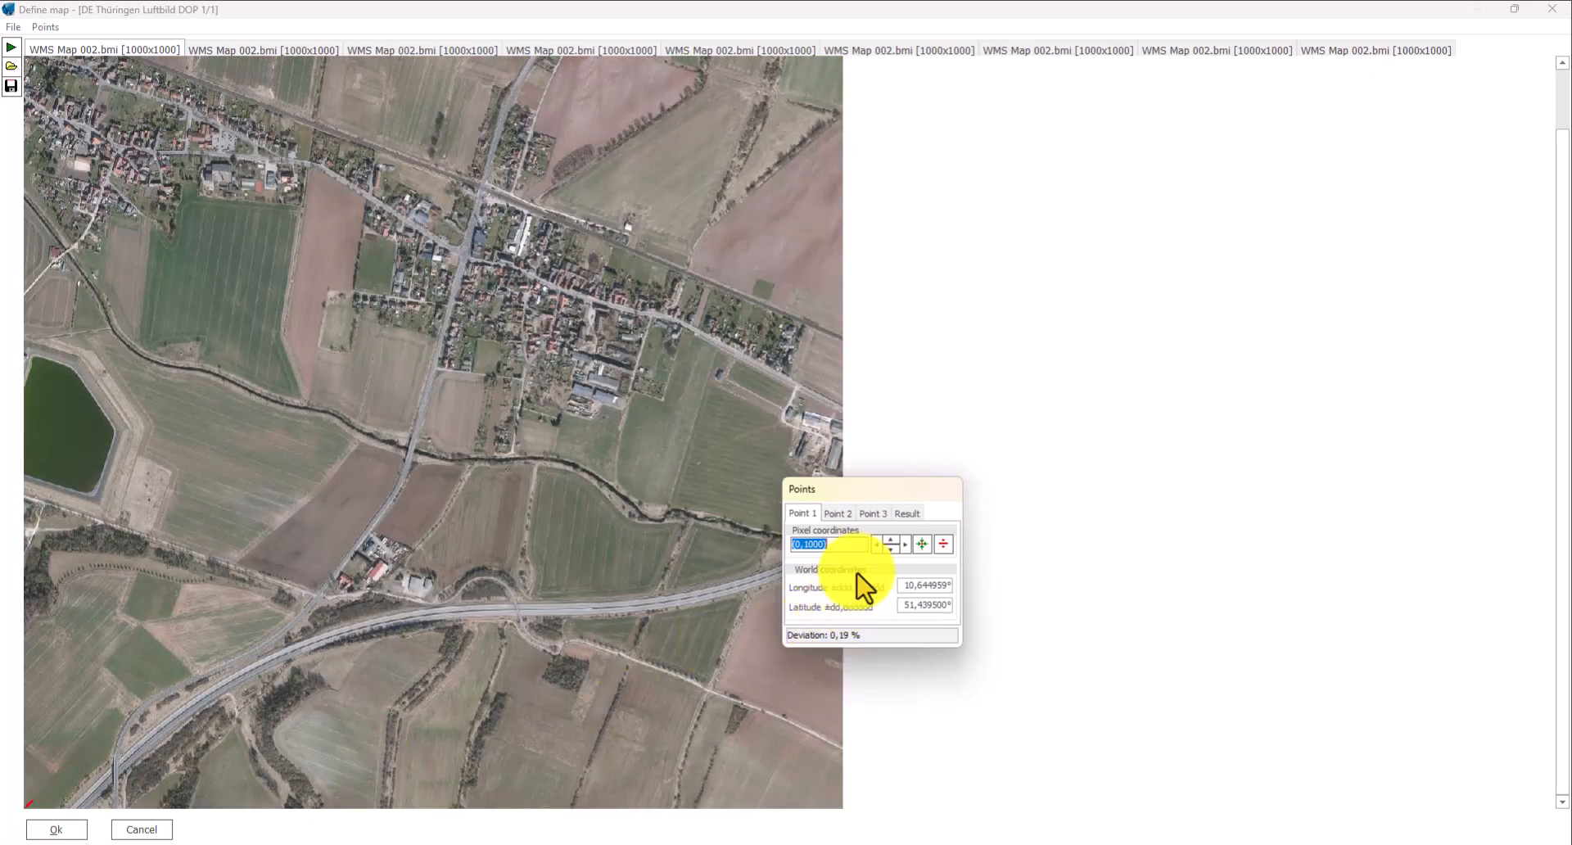
{"action": "left_click", "coordinate": [901, 514]}
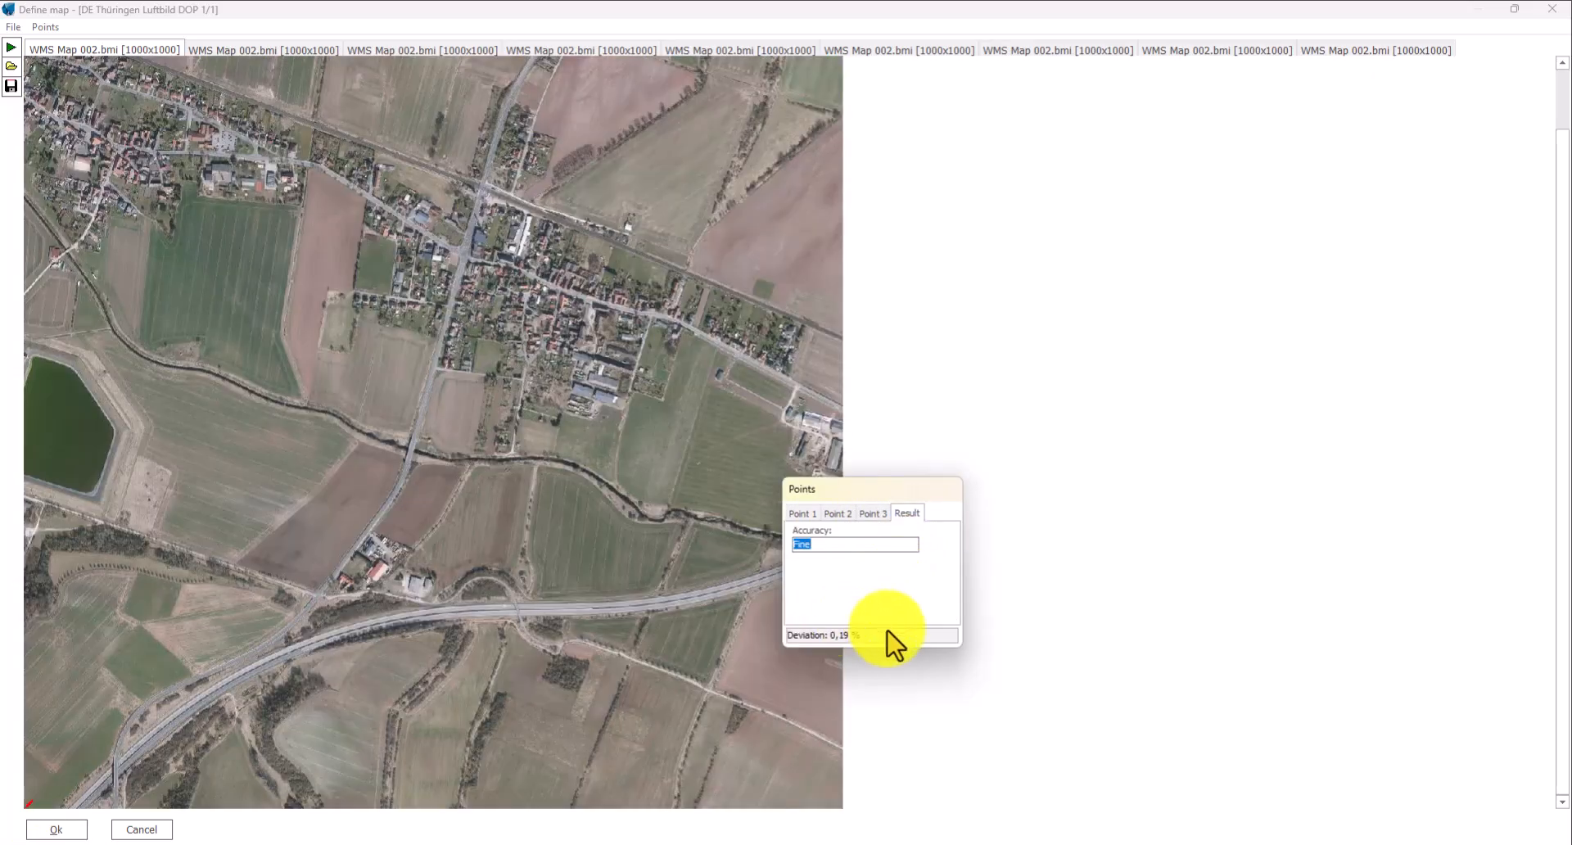
{"action": "left_click", "coordinate": [801, 514]}
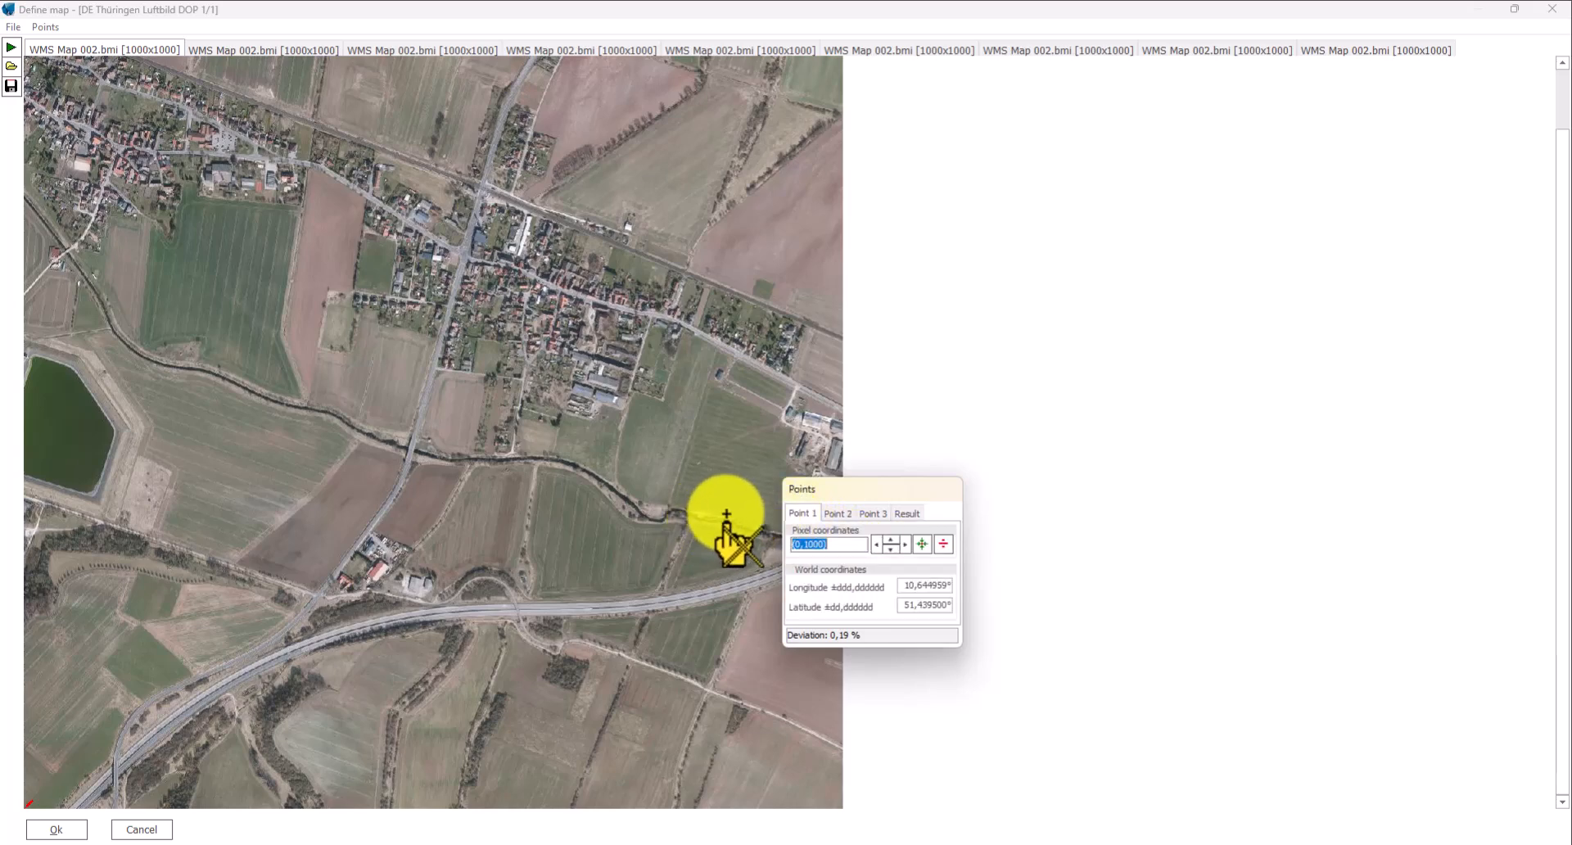
{"action": "left_click", "coordinate": [129, 829]}
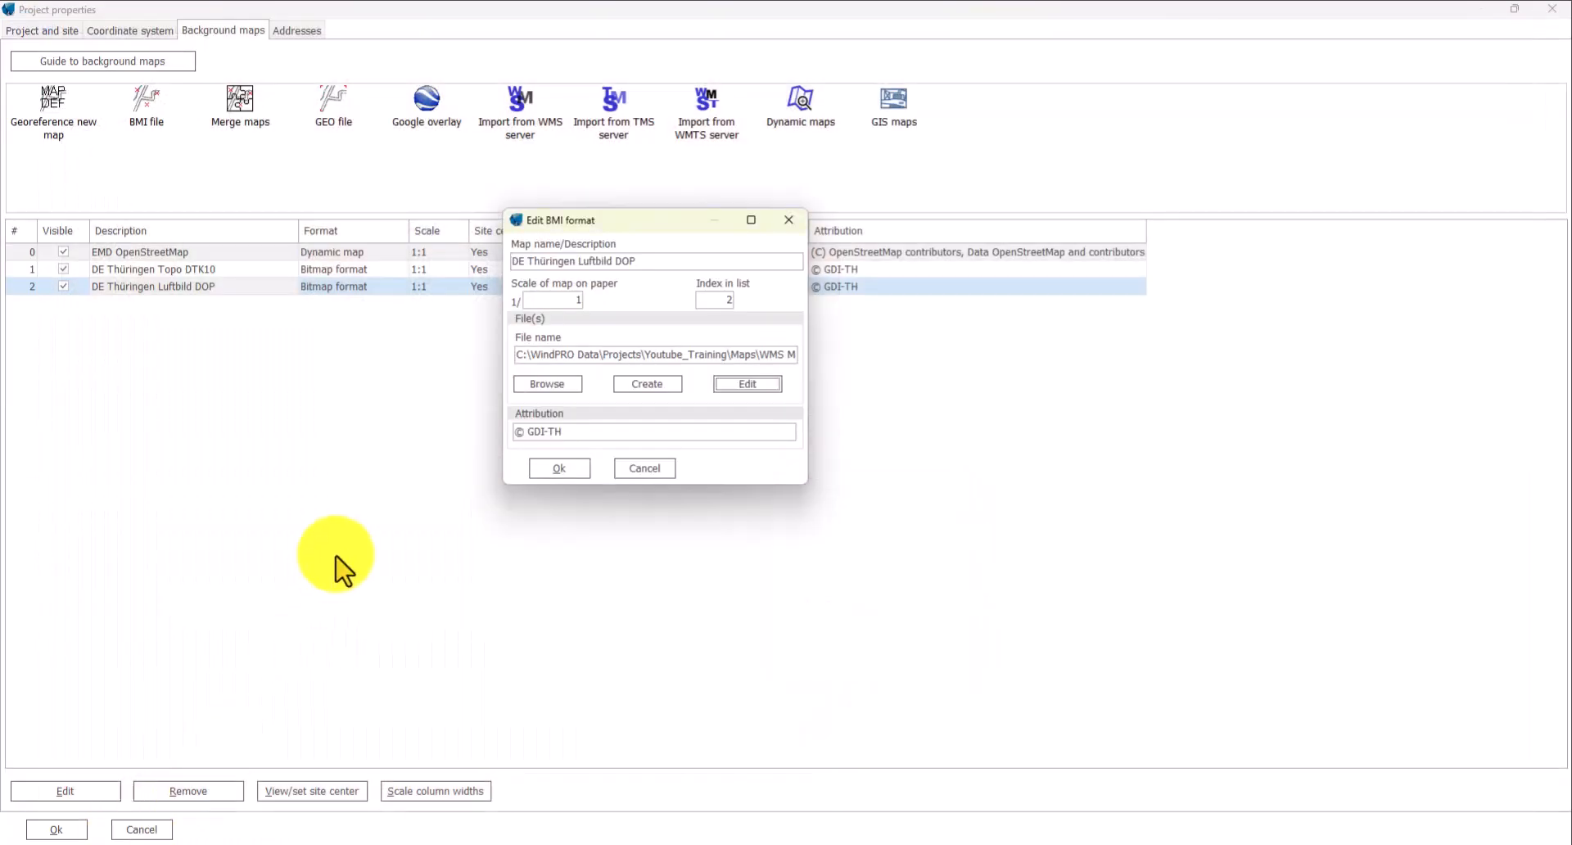
{"action": "left_click", "coordinate": [649, 468]}
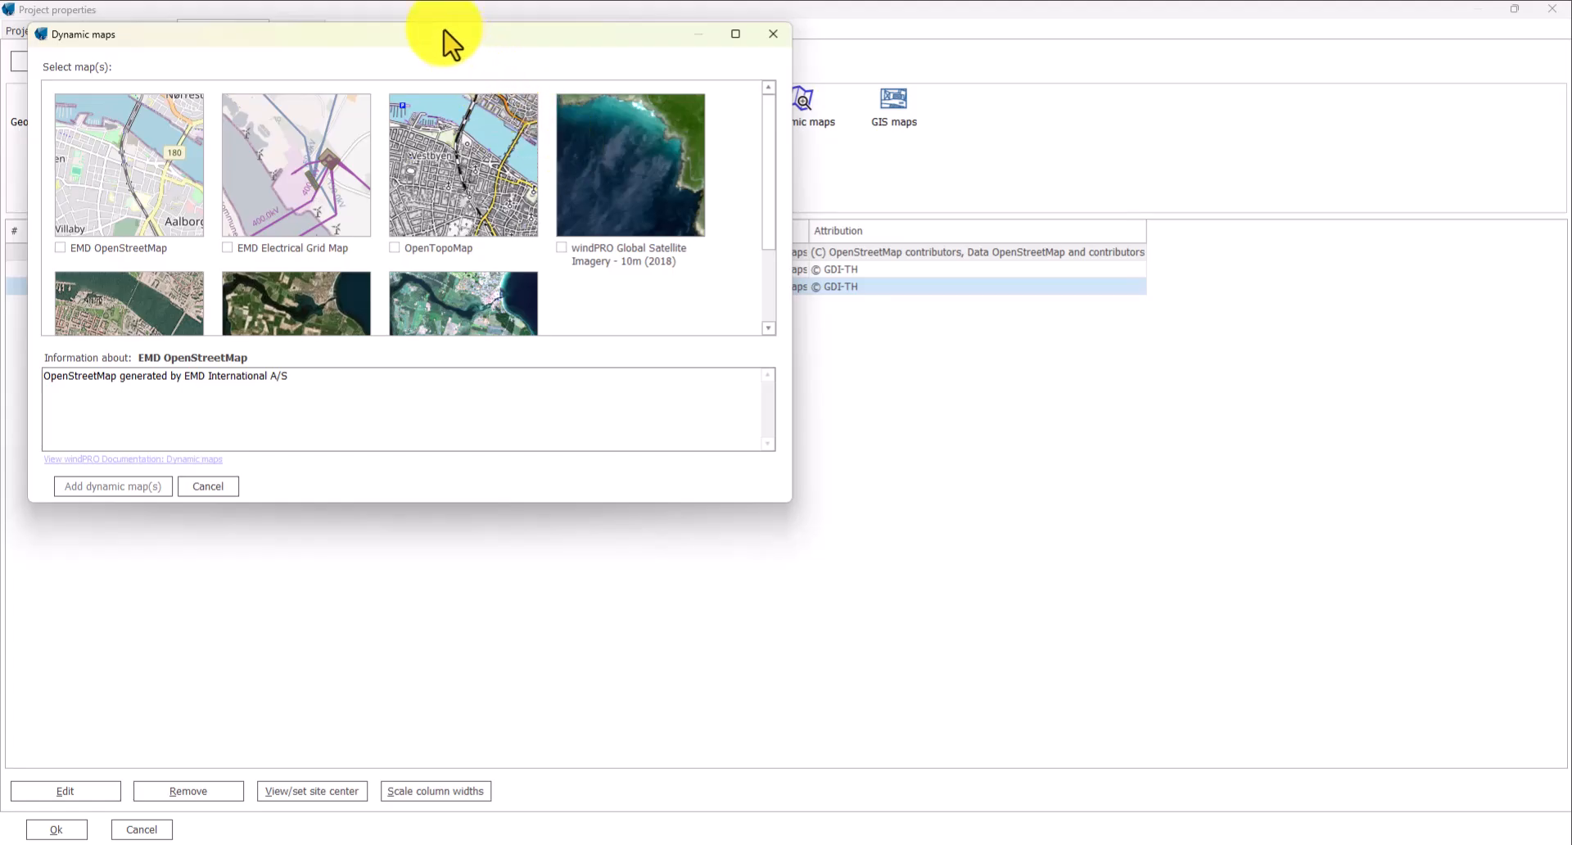
- Add OpenTopoMap and Bing Aerial Maps to the project's background maps as dynamic maps
{"action": "left_click_drag", "start_coordinate": [449, 29], "coordinate": [691, 209]}
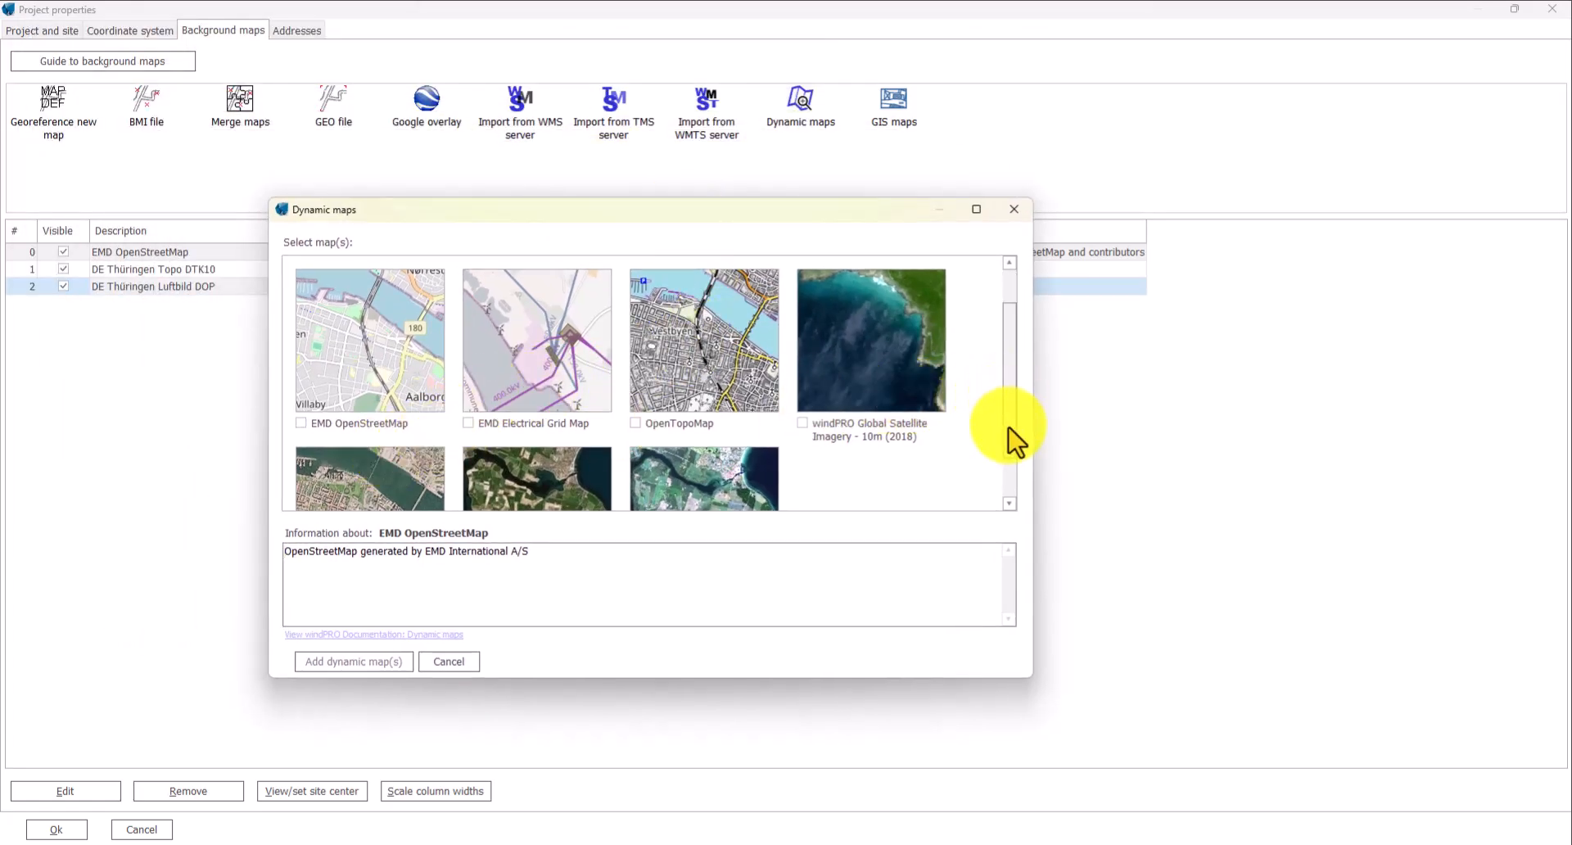
{"action": "scroll", "coordinate": [1013, 439], "scroll_direction": "down", "scroll_amount": 2}
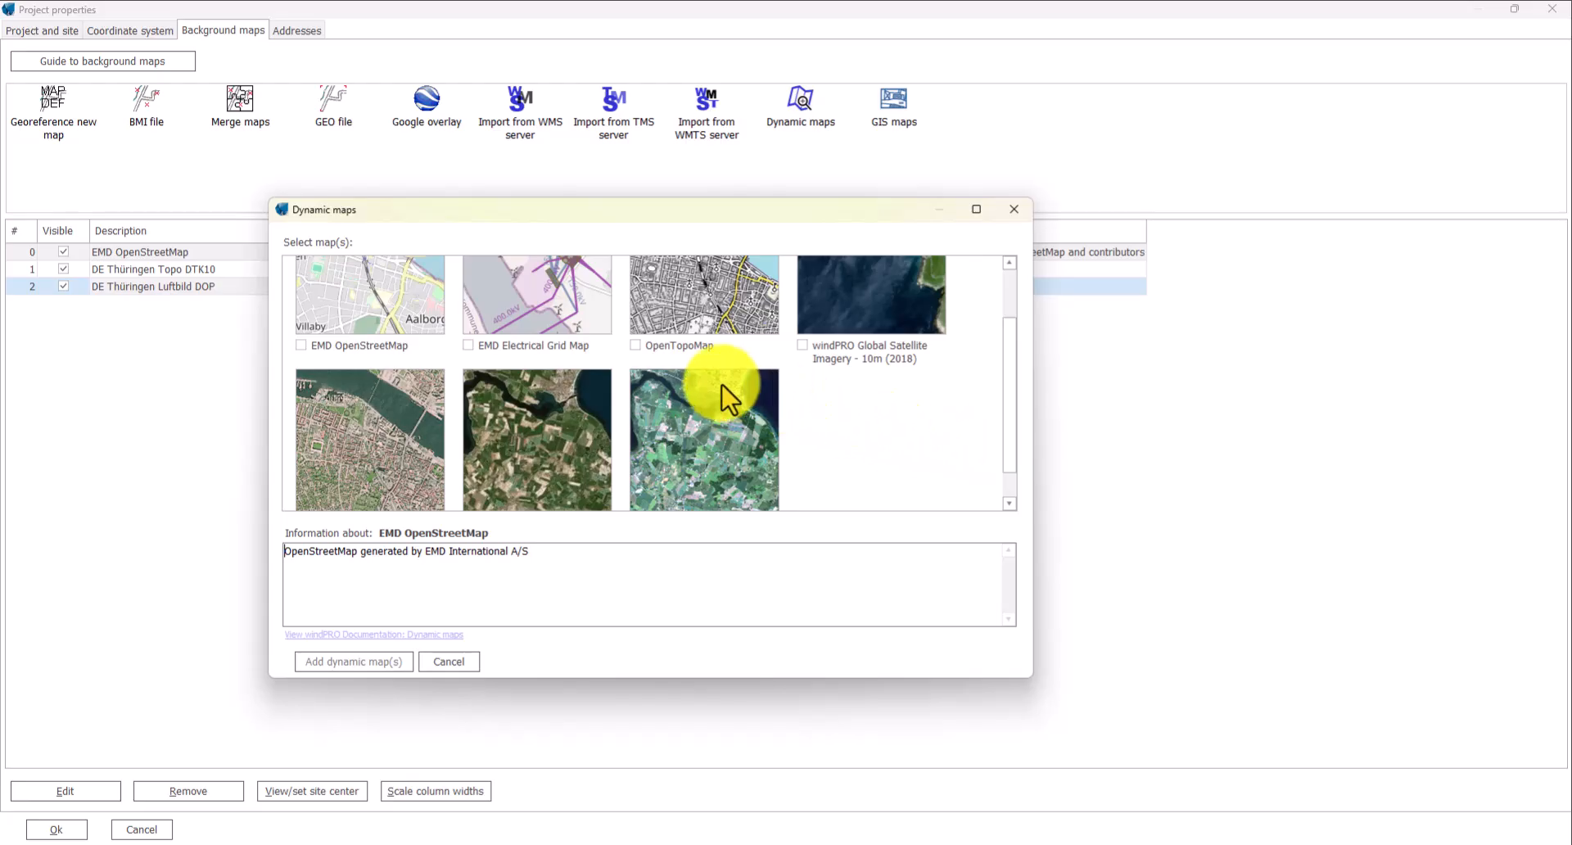
{"action": "left_click", "coordinate": [634, 346]}
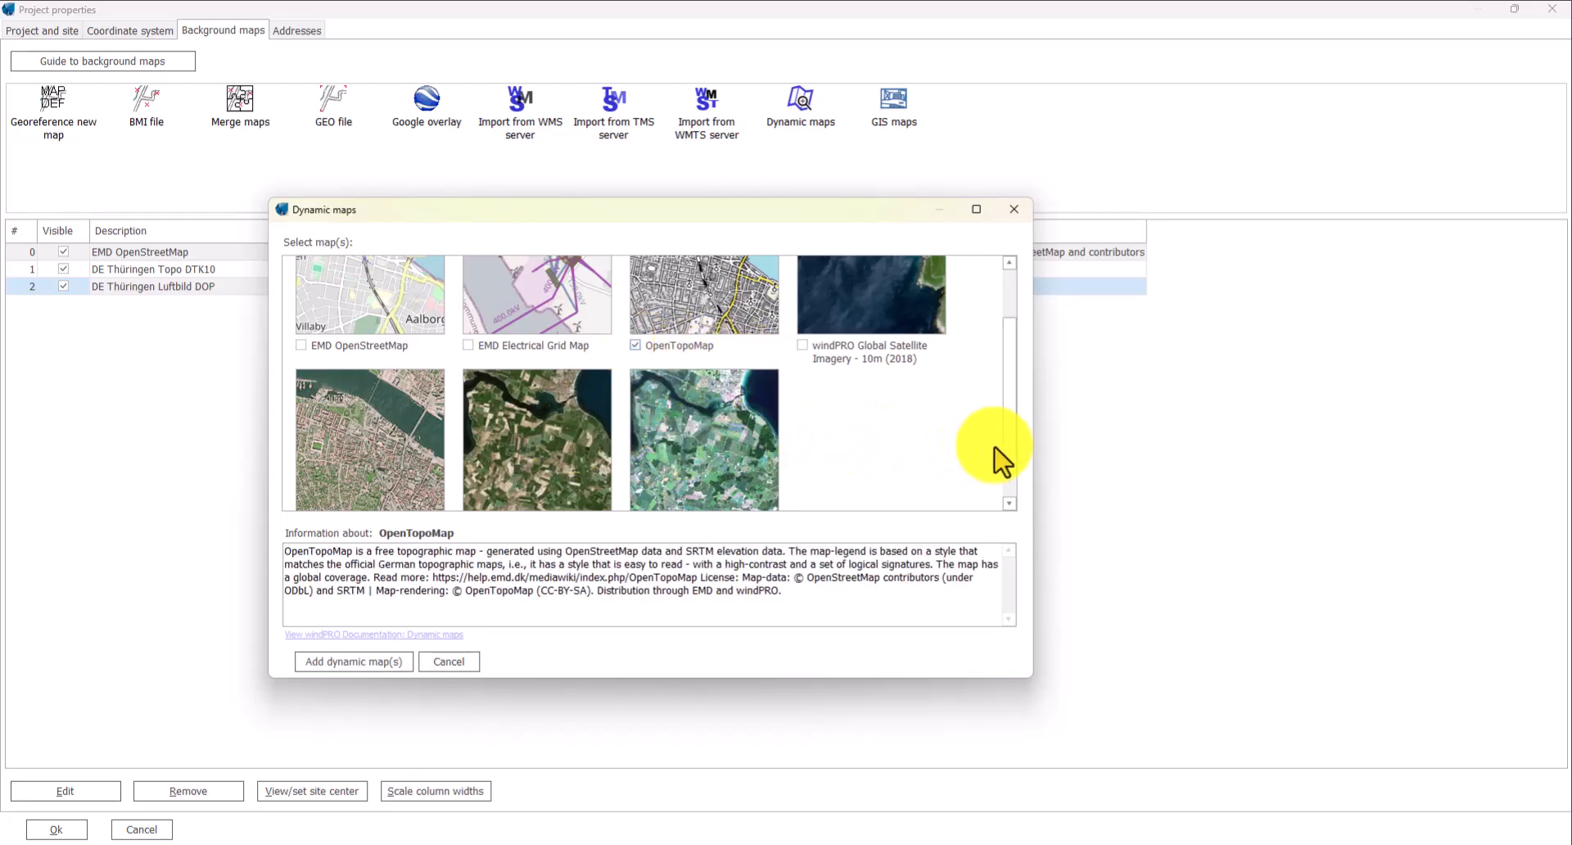
{"action": "scroll", "coordinate": [903, 499], "scroll_direction": "down", "scroll_amount": 1}
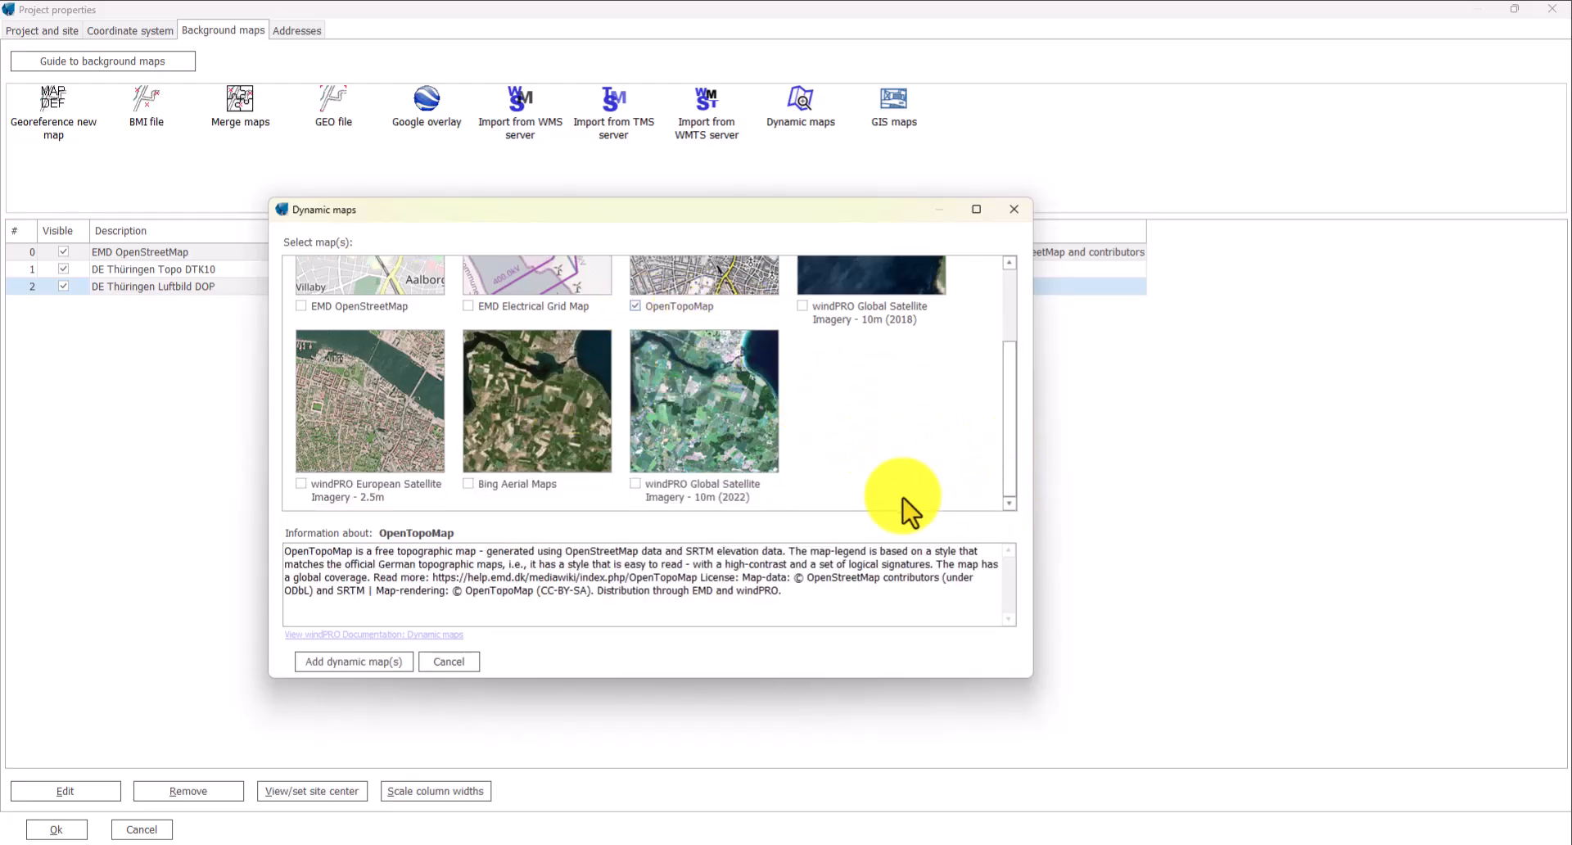
{"action": "left_click", "coordinate": [483, 492]}
{"action": "left_click_drag", "start_coordinate": [651, 579], "coordinate": [281, 552]}
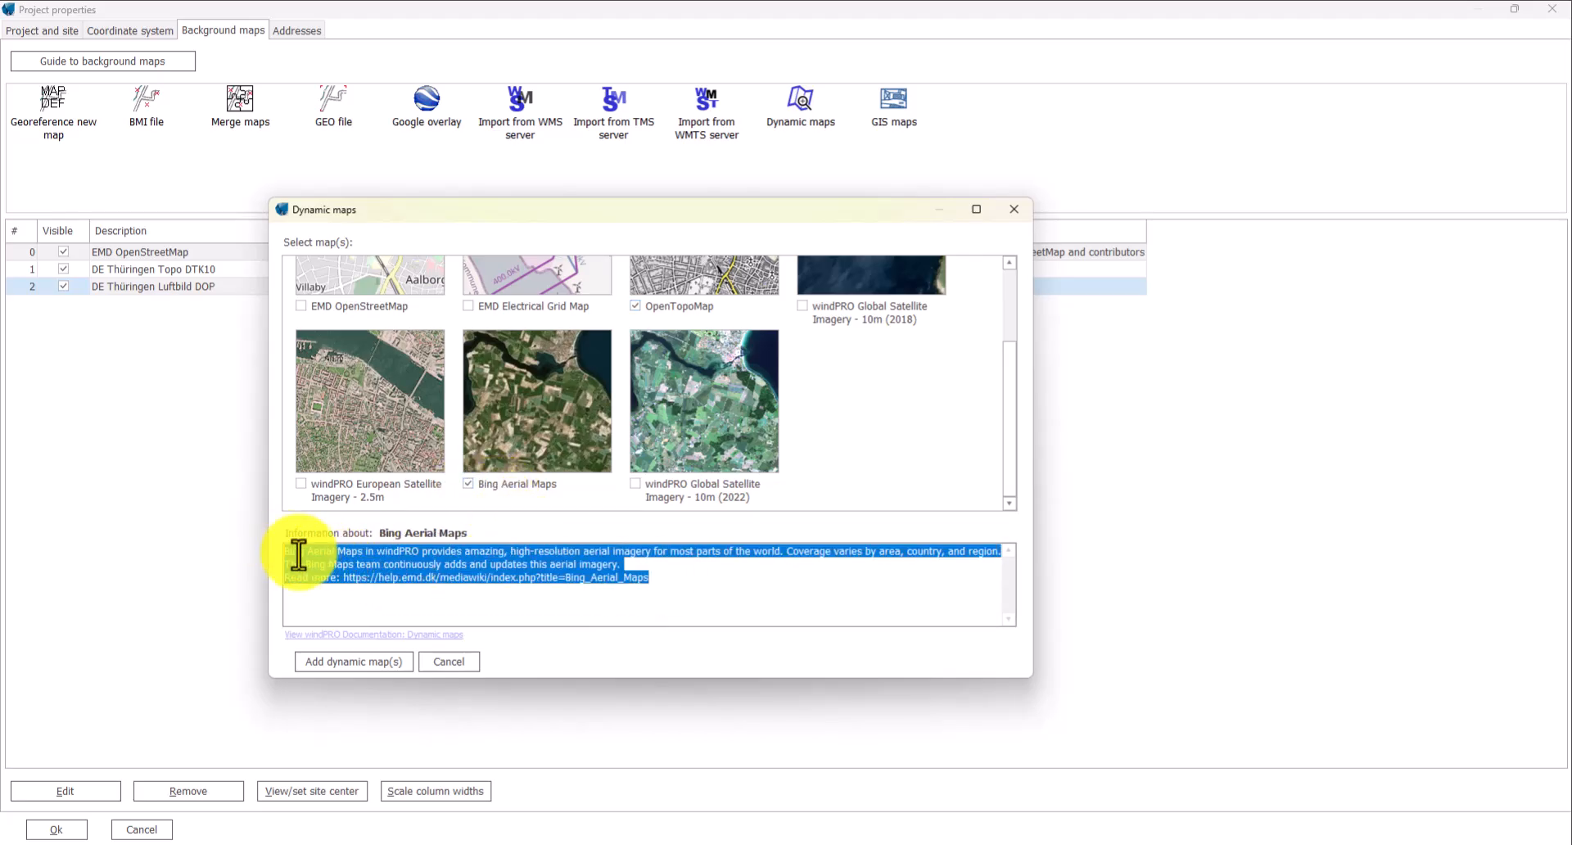
{"action": "left_click", "coordinate": [379, 664]}
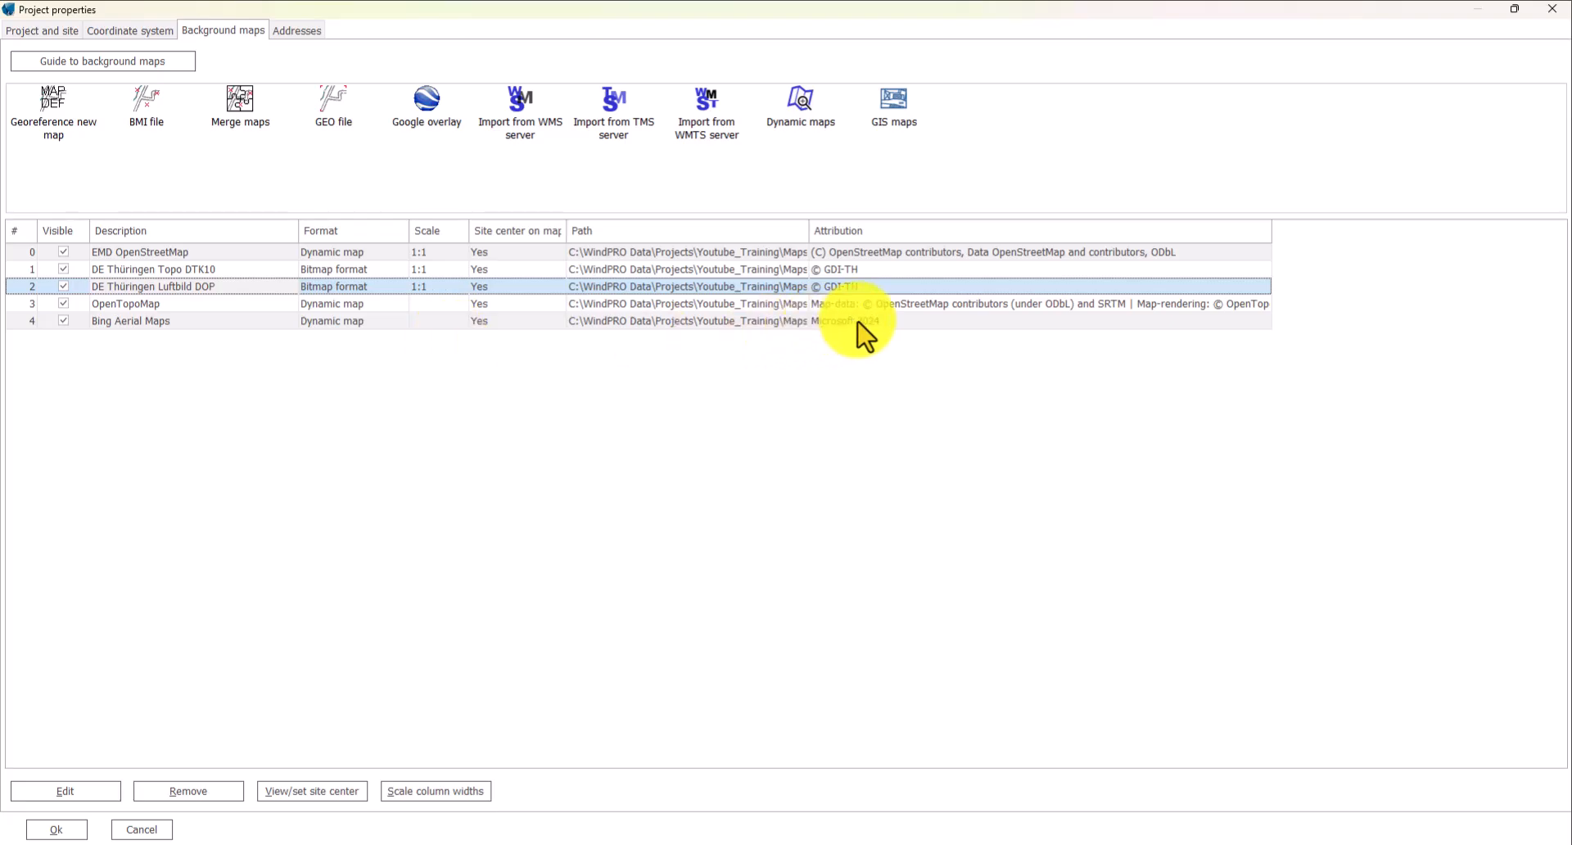
- Check the attributions of Bing Aerial Maps and OpenTopoMap in the background map list and accept the project properties
{"action": "left_click", "coordinate": [891, 321]}
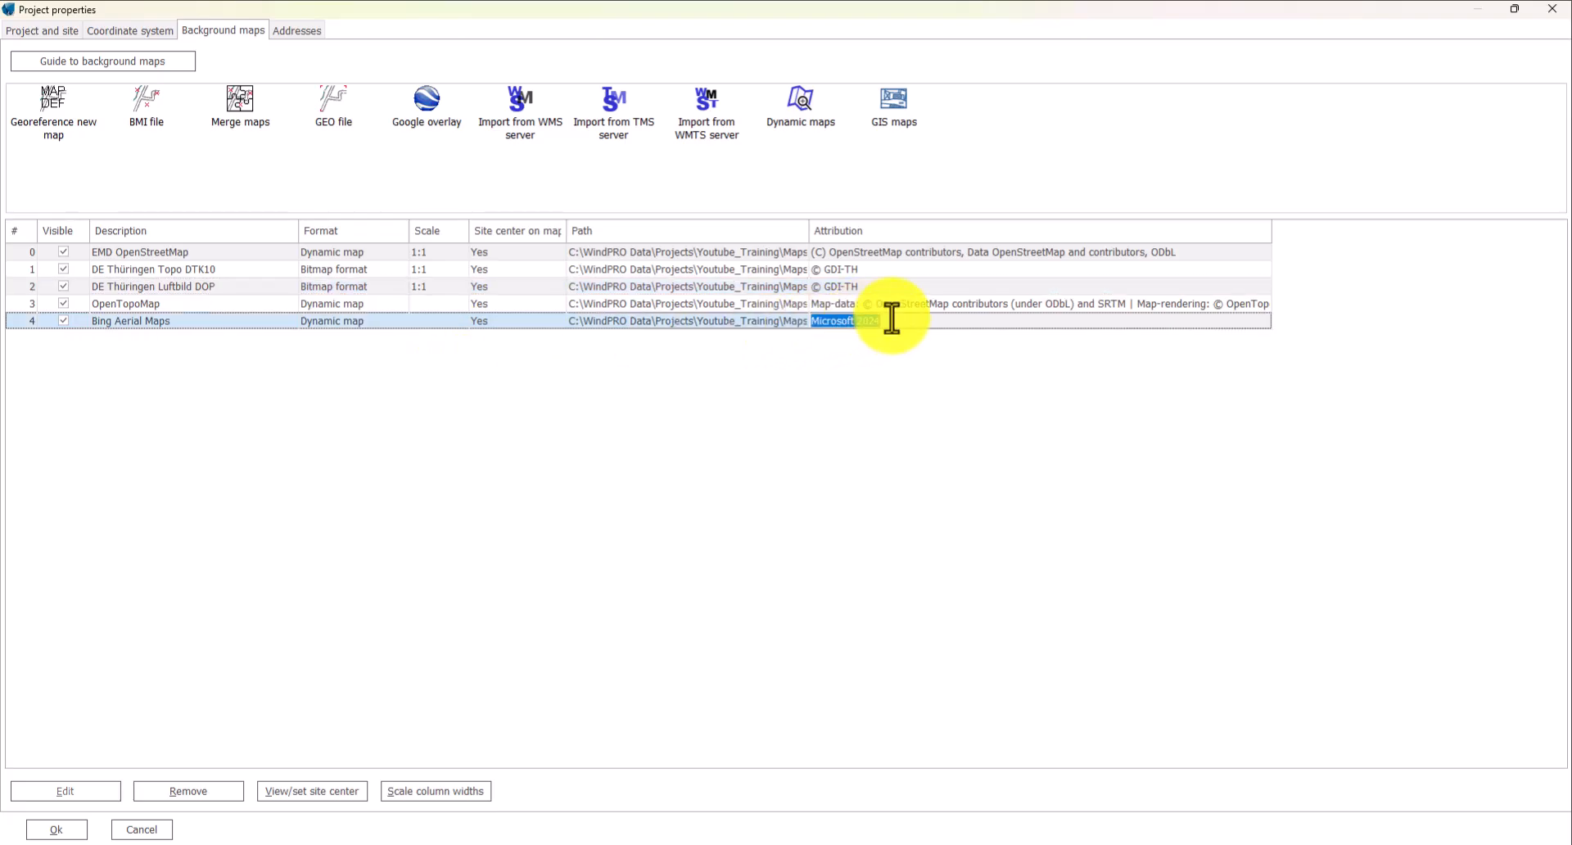
{"action": "left_click", "coordinate": [165, 305]}
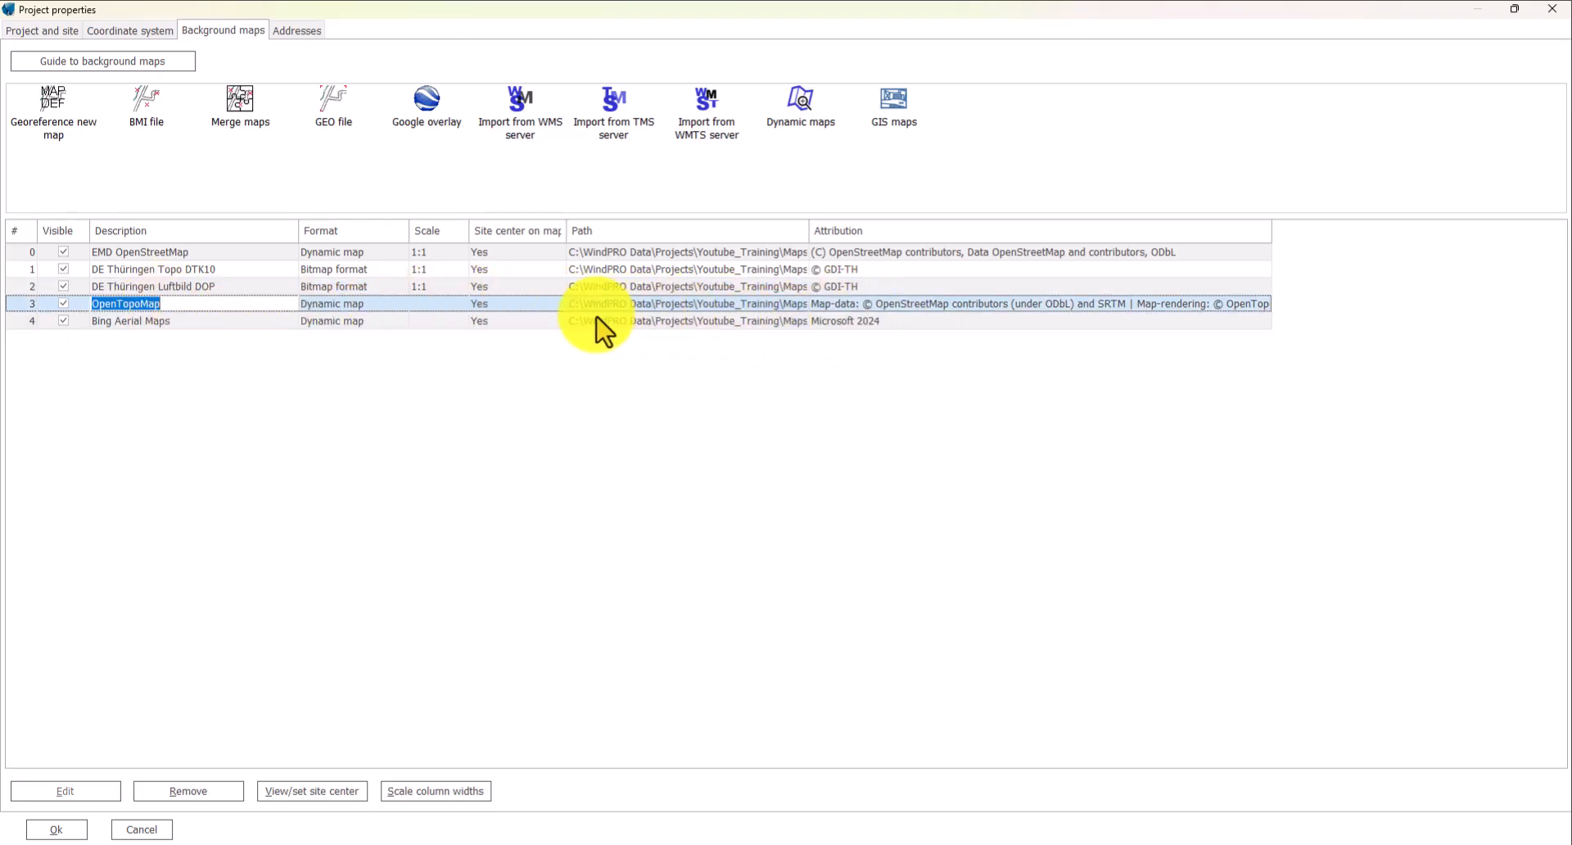
{"action": "left_click", "coordinate": [884, 304]}
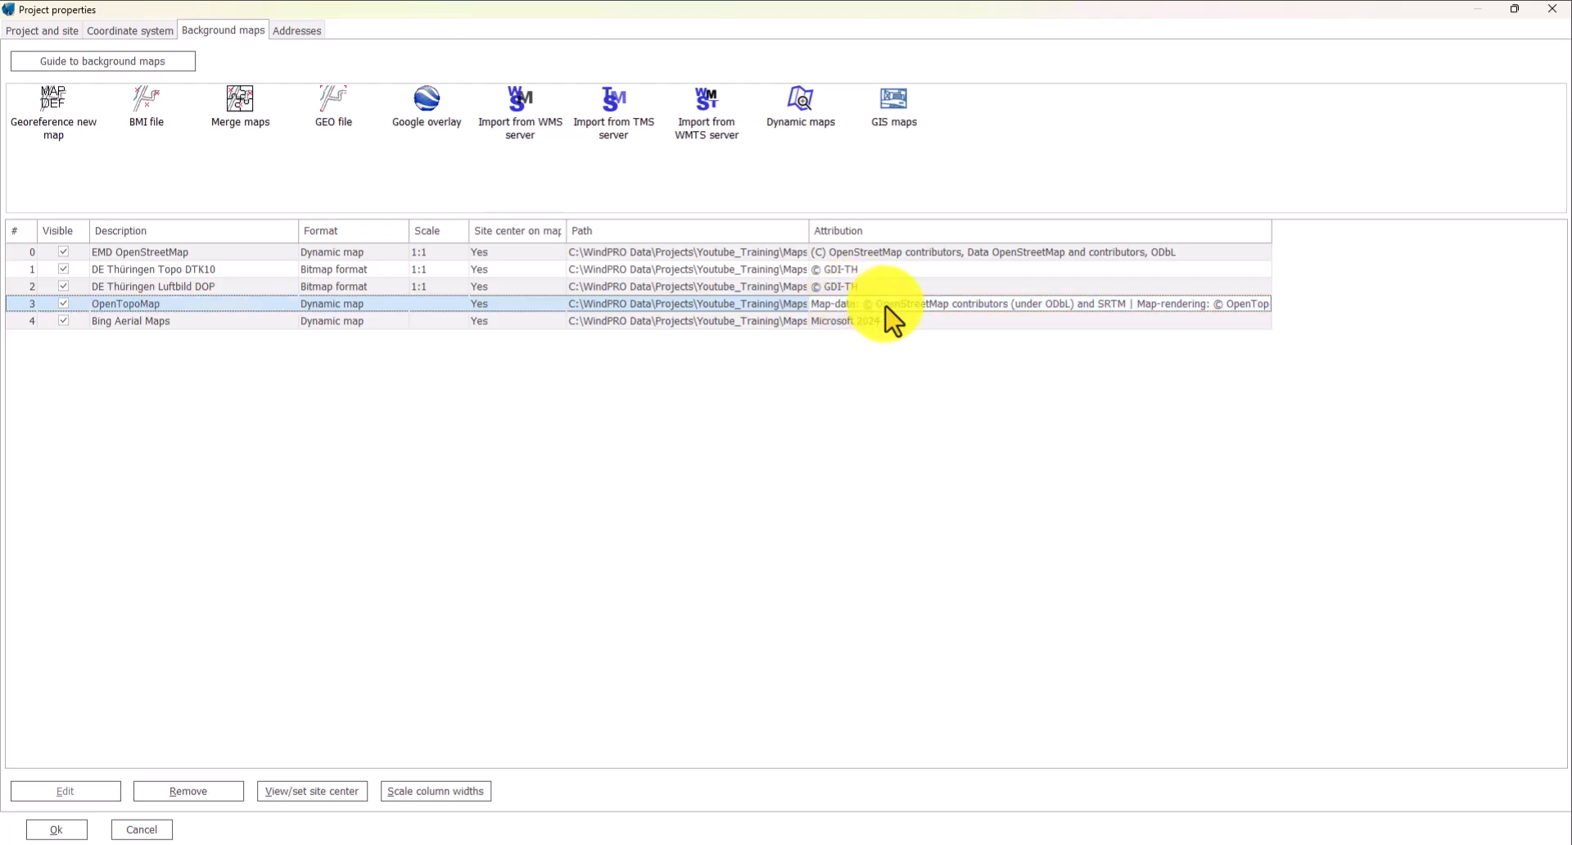
{"action": "left_click", "coordinate": [1069, 399]}
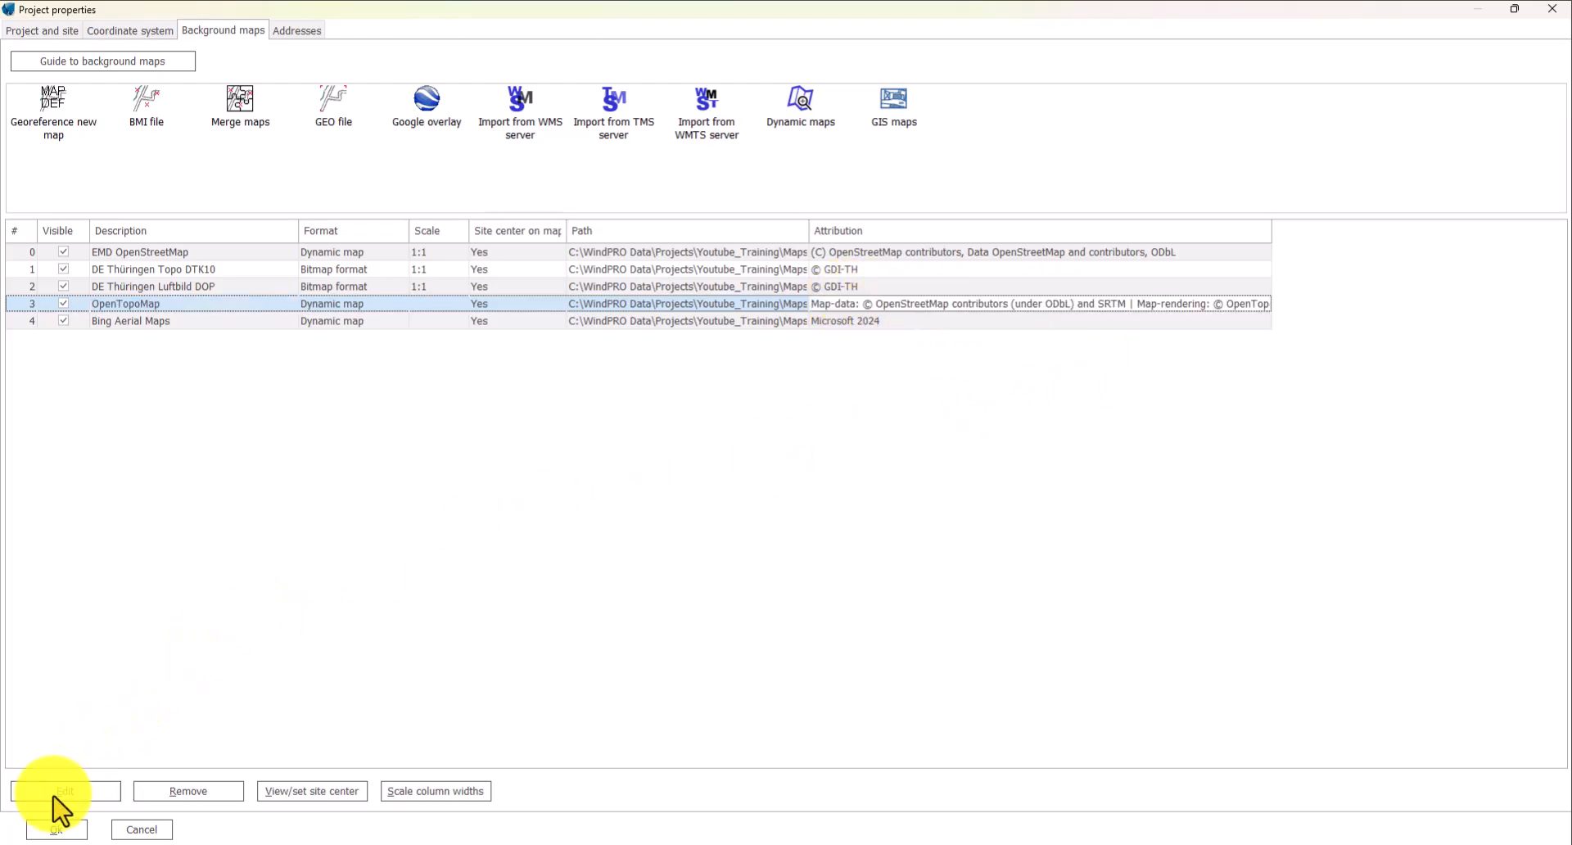
{"action": "left_click", "coordinate": [53, 829]}
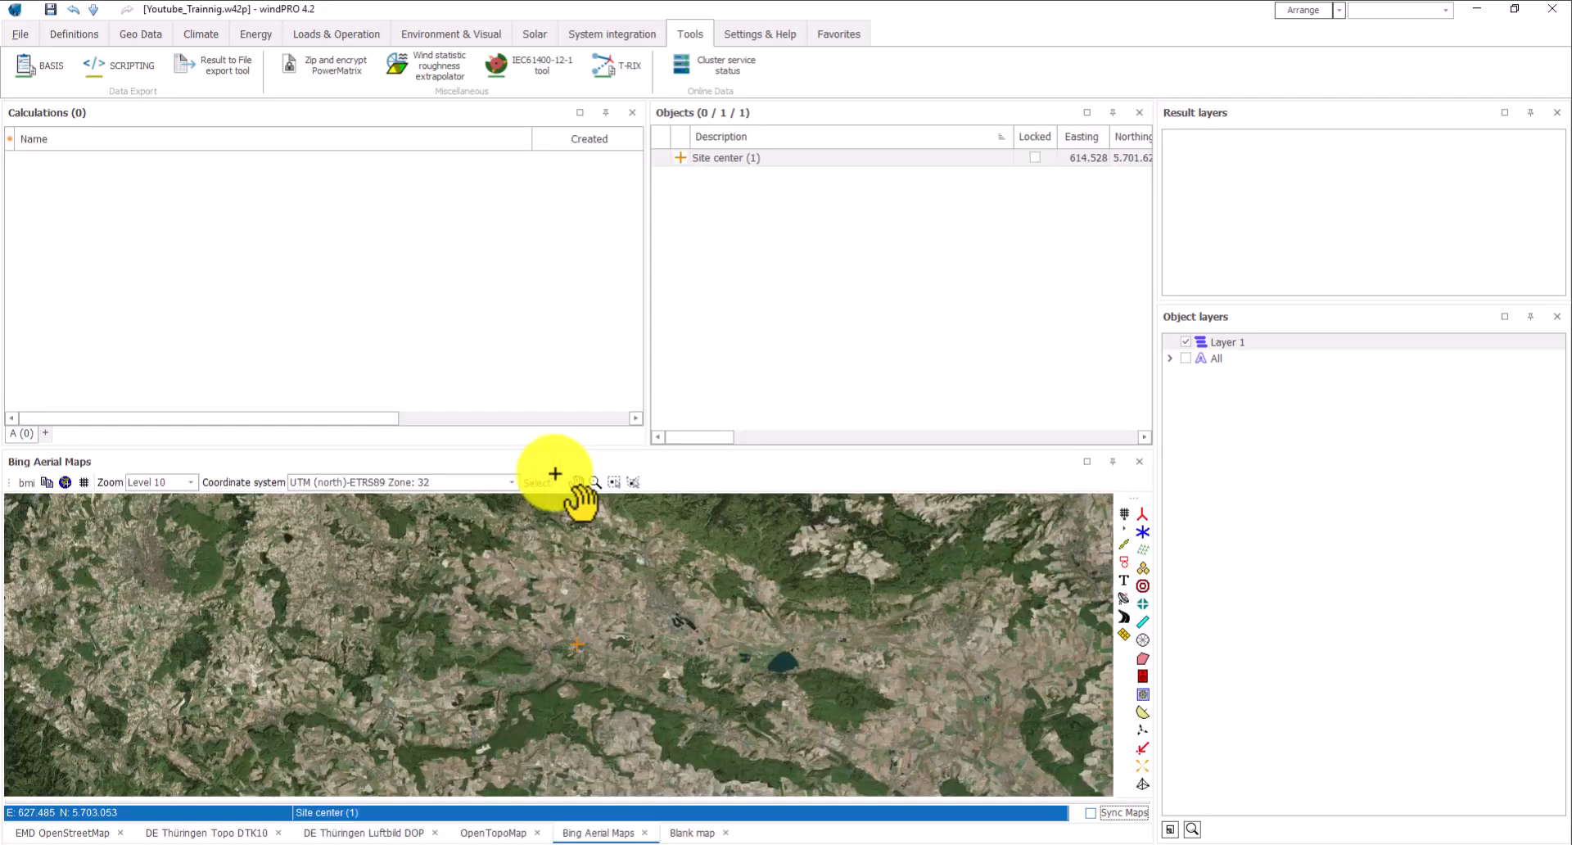
- Enlarge the Bing Aerial Maps window and examine the wind turbines northeast of Wipperdorf at zoom level 15
{"action": "left_click_drag", "start_coordinate": [632, 660], "coordinate": [665, 660]}
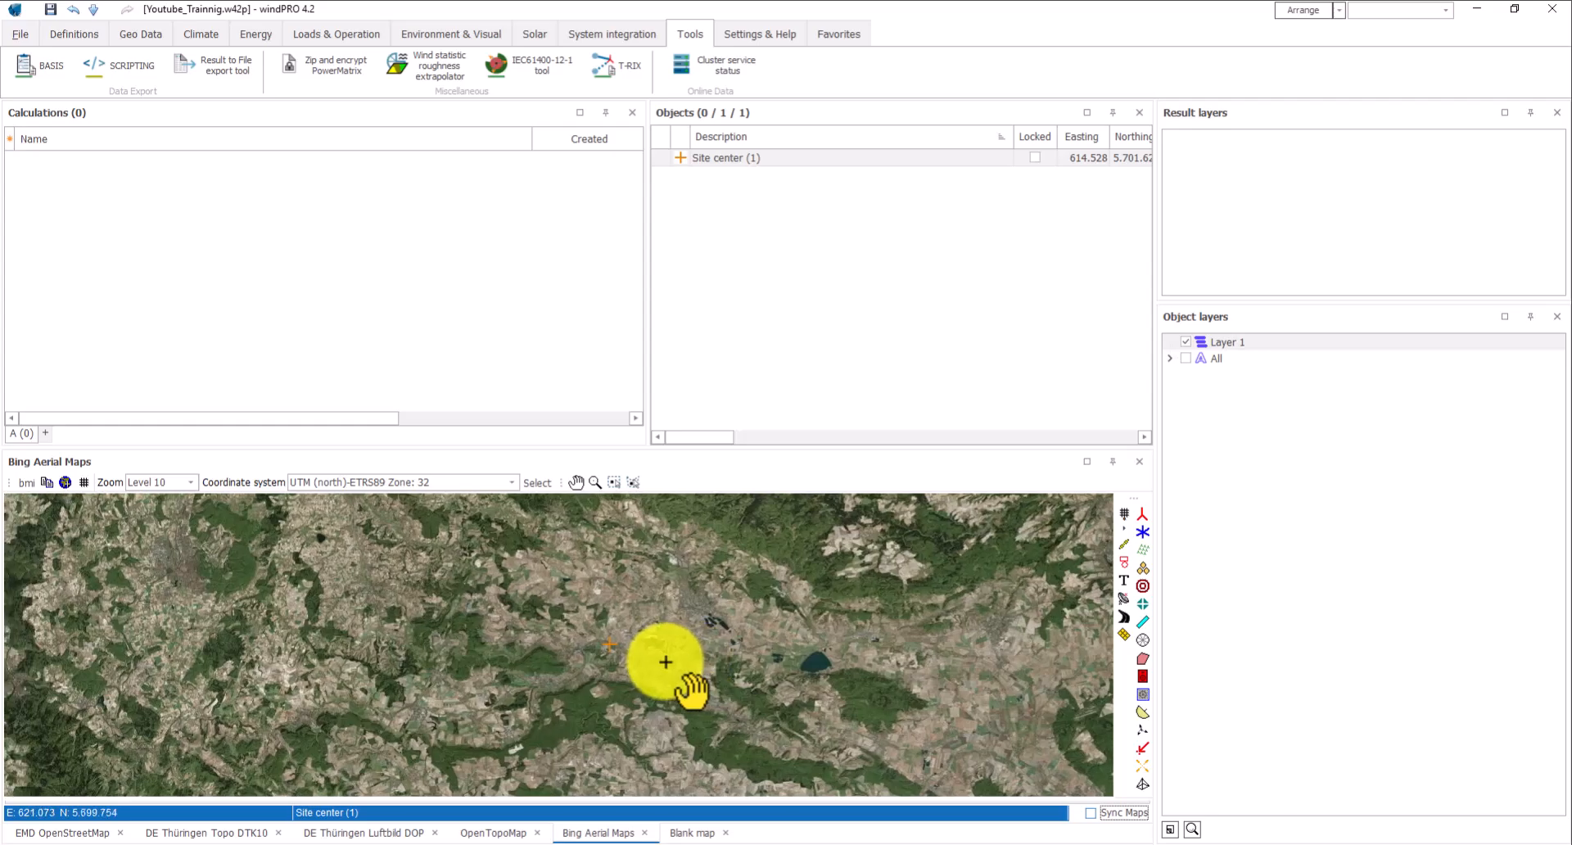
{"action": "scroll", "coordinate": [610, 651], "scroll_direction": "up", "scroll_amount": 2}
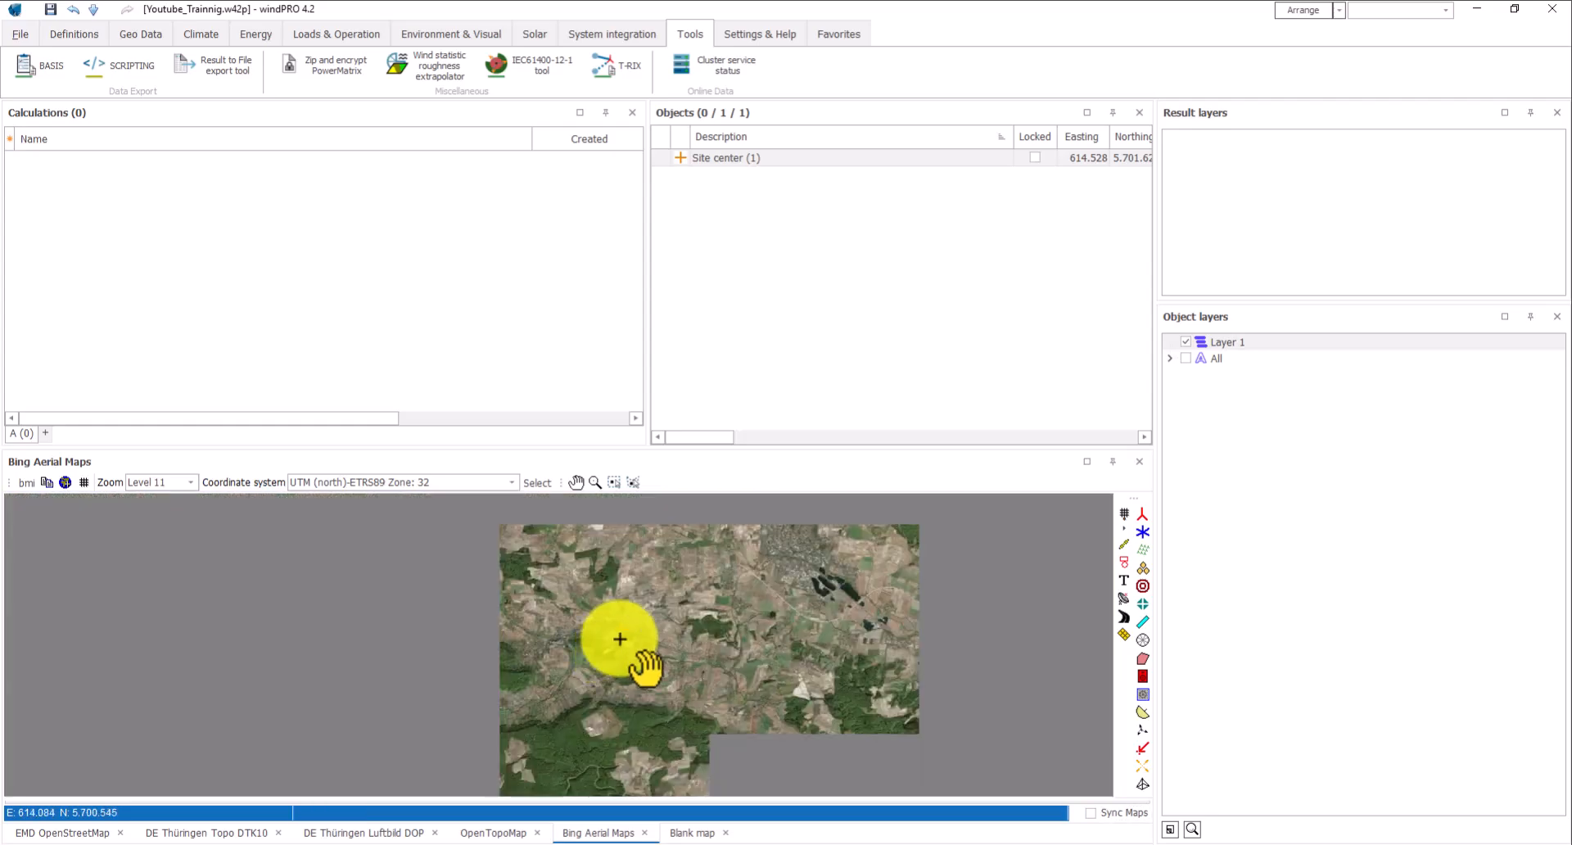
{"action": "scroll", "coordinate": [619, 631], "scroll_direction": "up", "scroll_amount": 1}
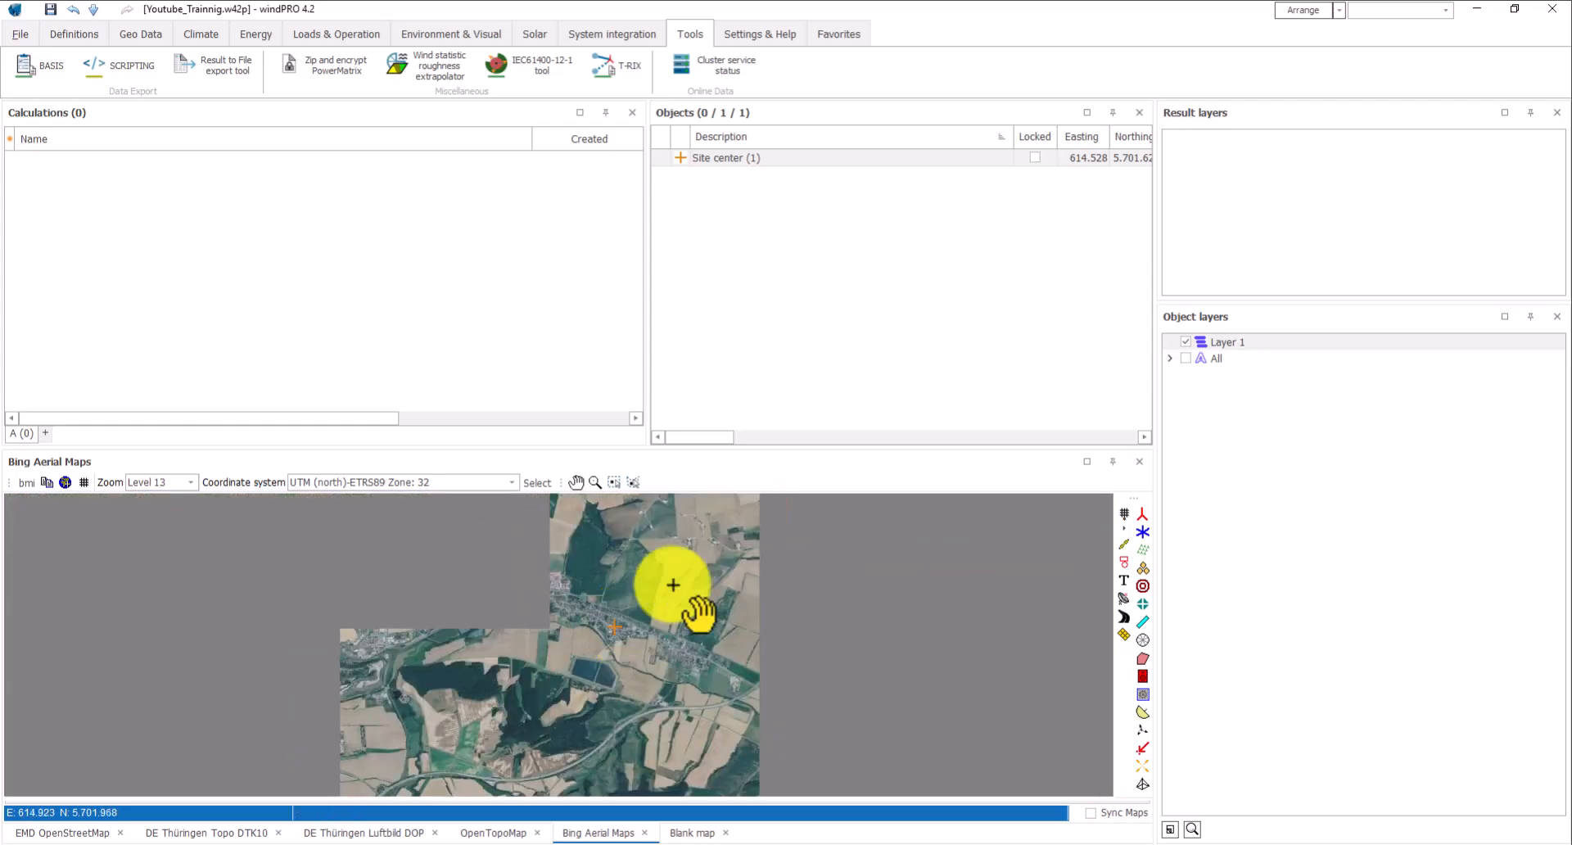
{"action": "left_click", "coordinate": [1087, 461]}
{"action": "left_click_drag", "start_coordinate": [625, 473], "coordinate": [618, 613]}
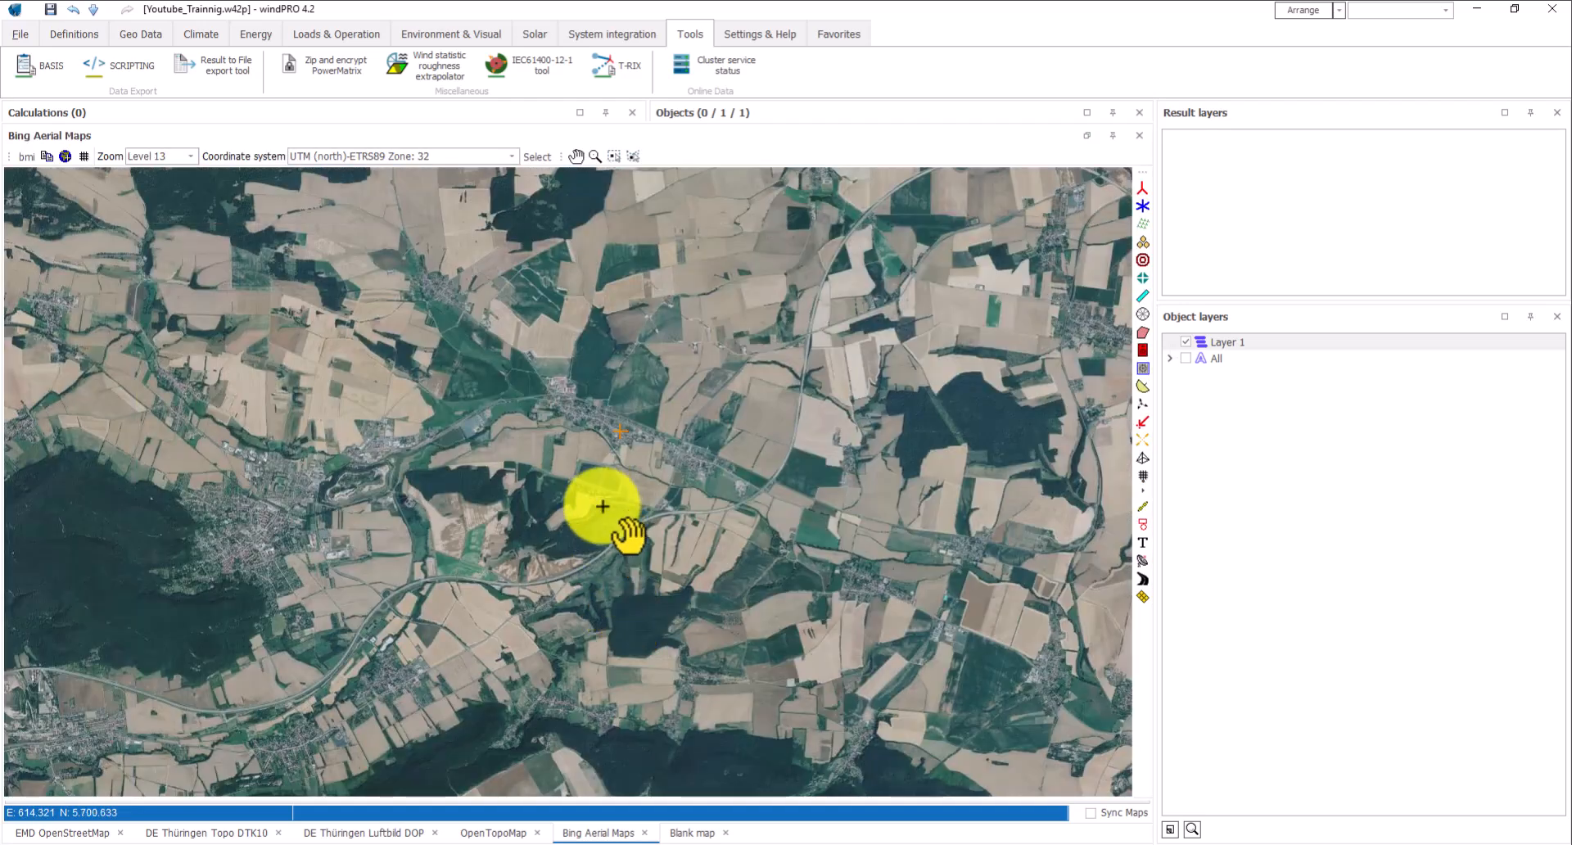
{"action": "left_click_drag", "start_coordinate": [607, 512], "coordinate": [590, 554]}
{"action": "scroll", "coordinate": [655, 417], "scroll_direction": "up", "scroll_amount": 1}
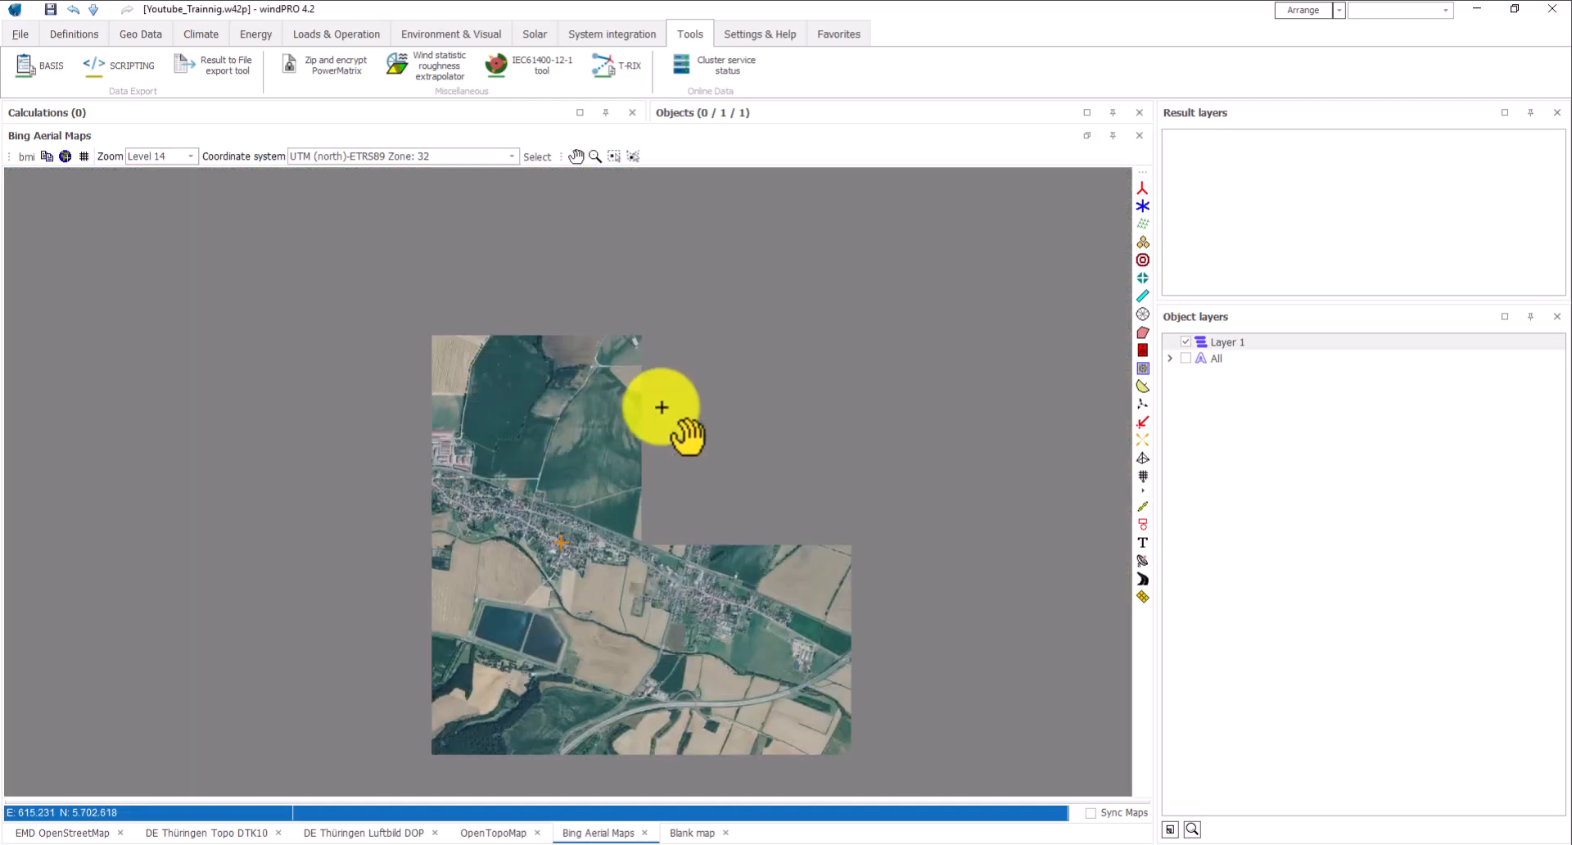
{"action": "left_click_drag", "start_coordinate": [655, 417], "coordinate": [603, 521]}
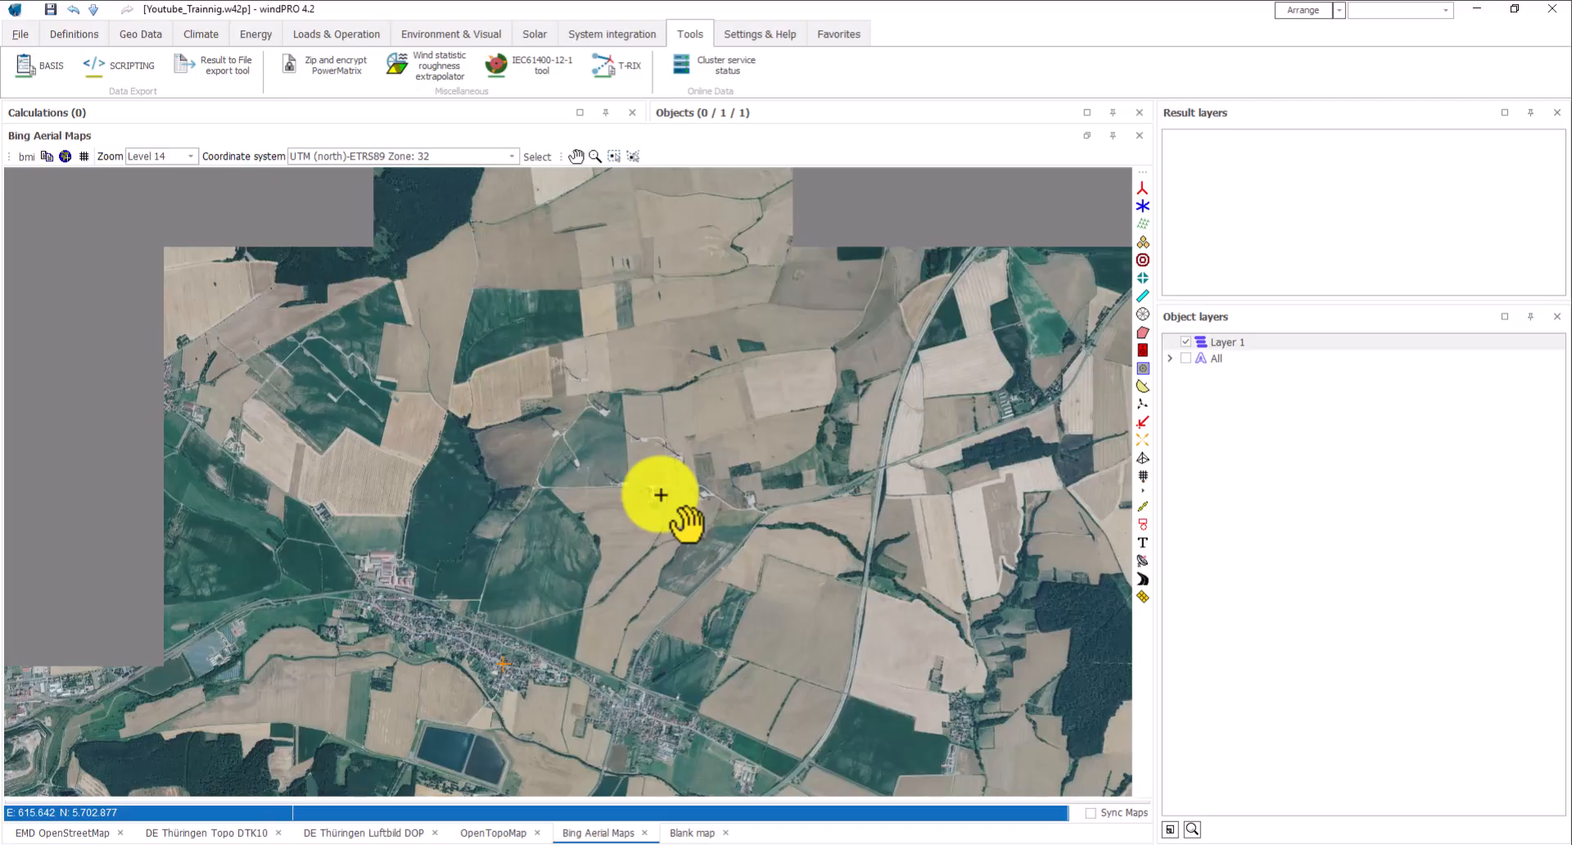
{"action": "scroll", "coordinate": [661, 494], "scroll_direction": "up", "scroll_amount": 1}
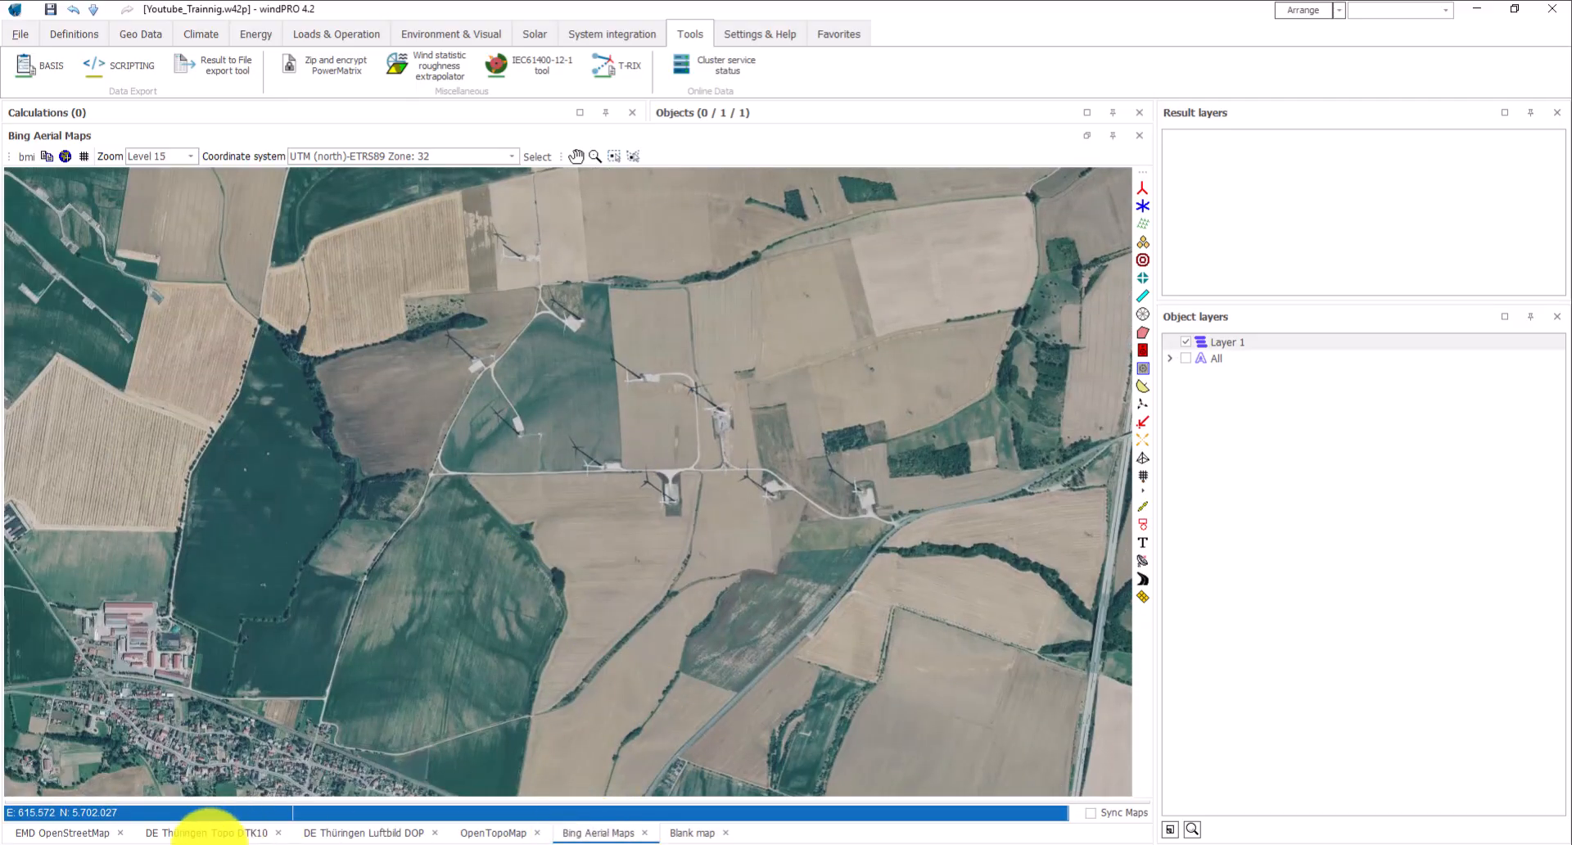
- Show the wind farm on the EMD OpenStreetMap at zoom level 15 and move the site centre into the field southwest of the turbines
{"action": "left_click", "coordinate": [62, 833]}
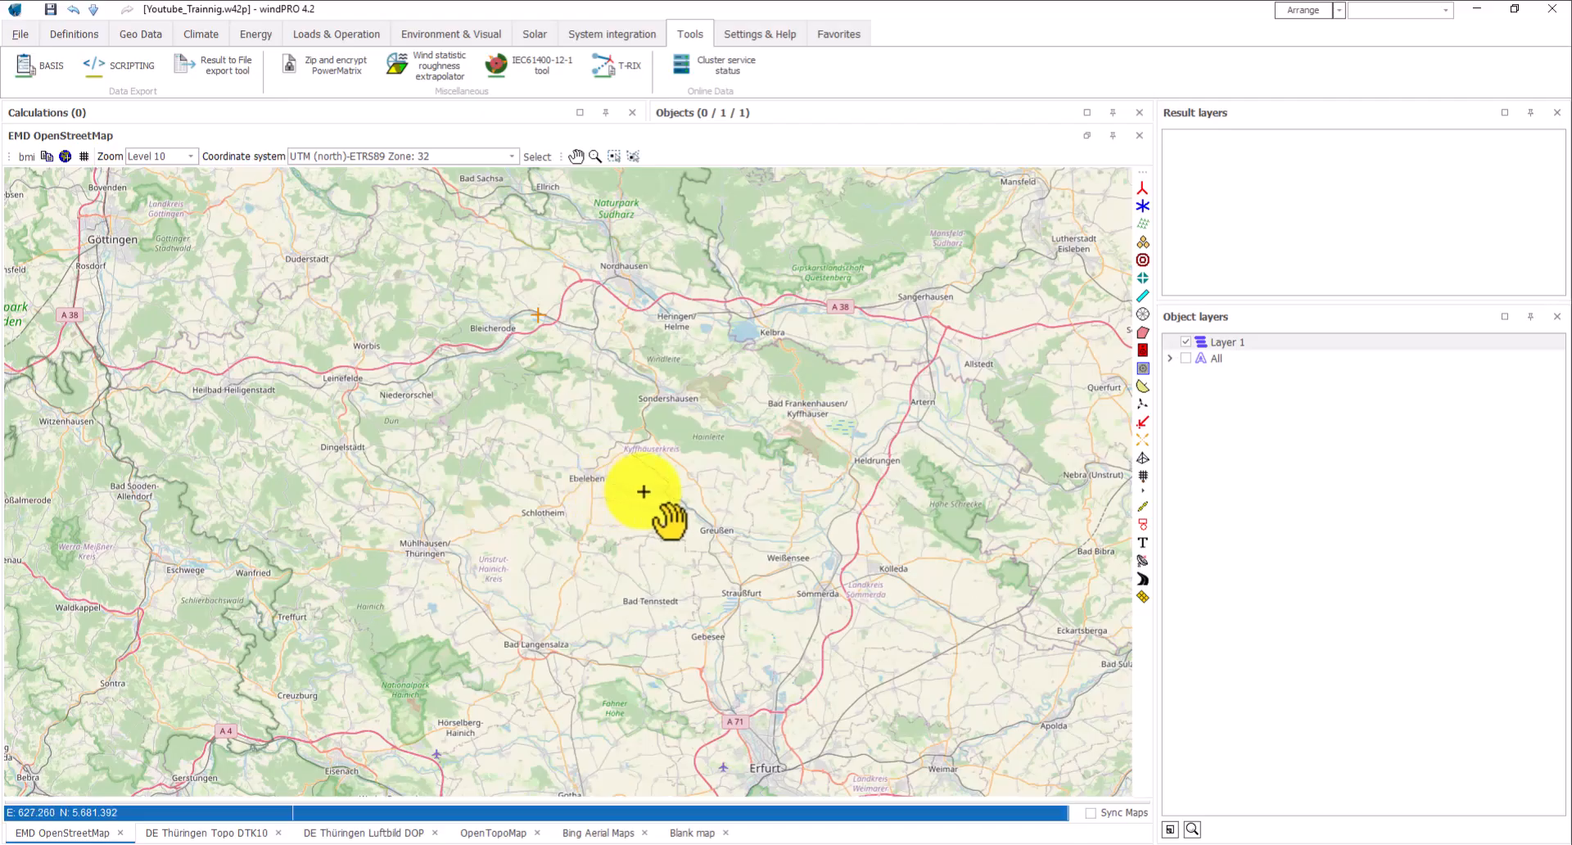
{"action": "scroll", "coordinate": [647, 495], "scroll_direction": "up", "scroll_amount": 2}
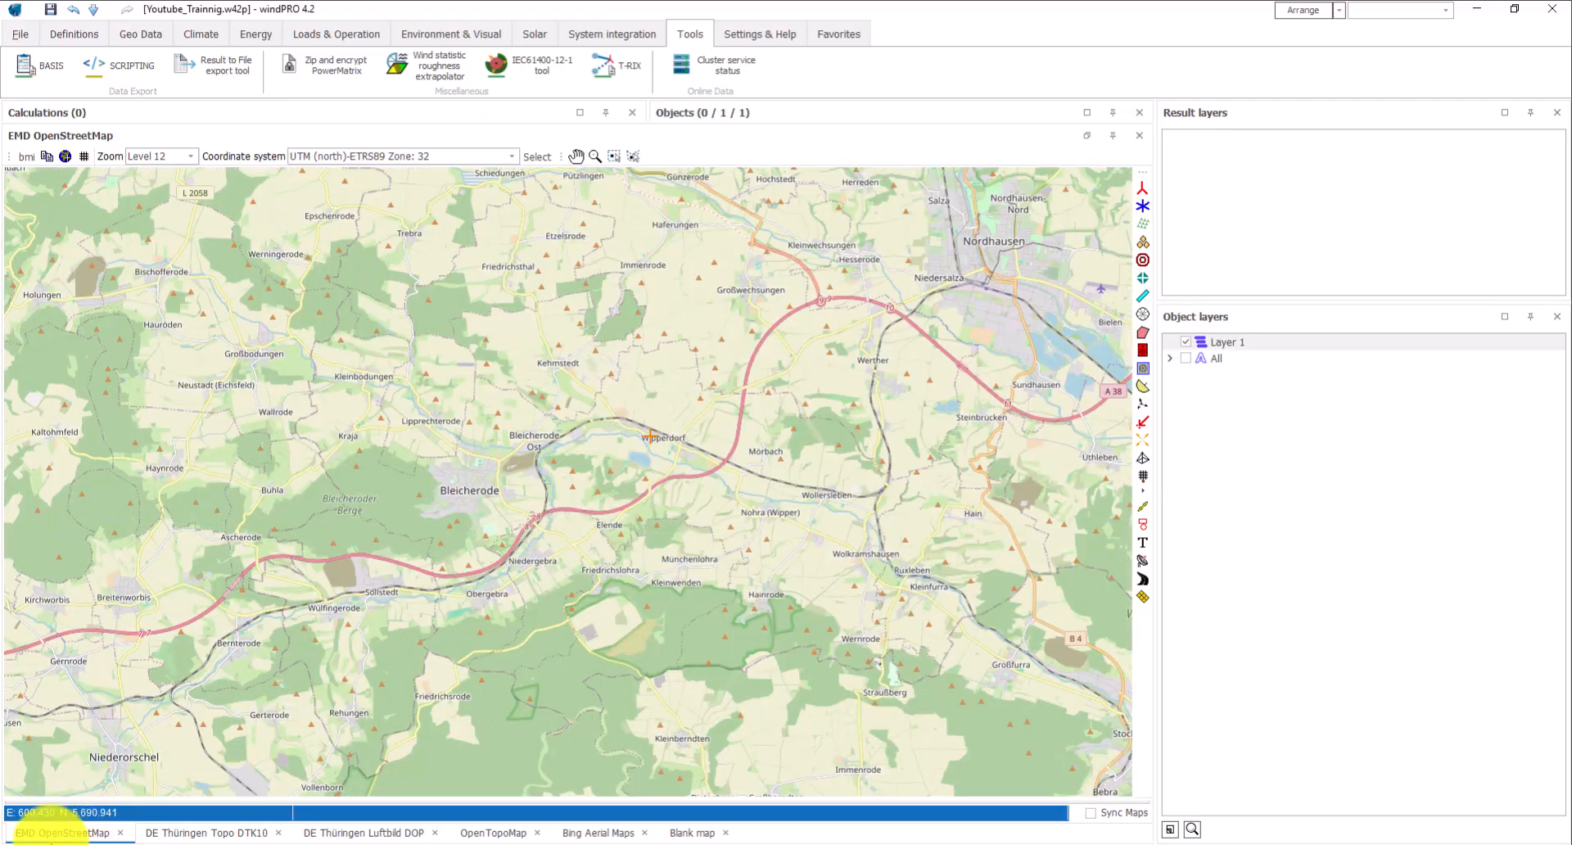
{"action": "left_click_drag", "start_coordinate": [659, 441], "coordinate": [658, 474]}
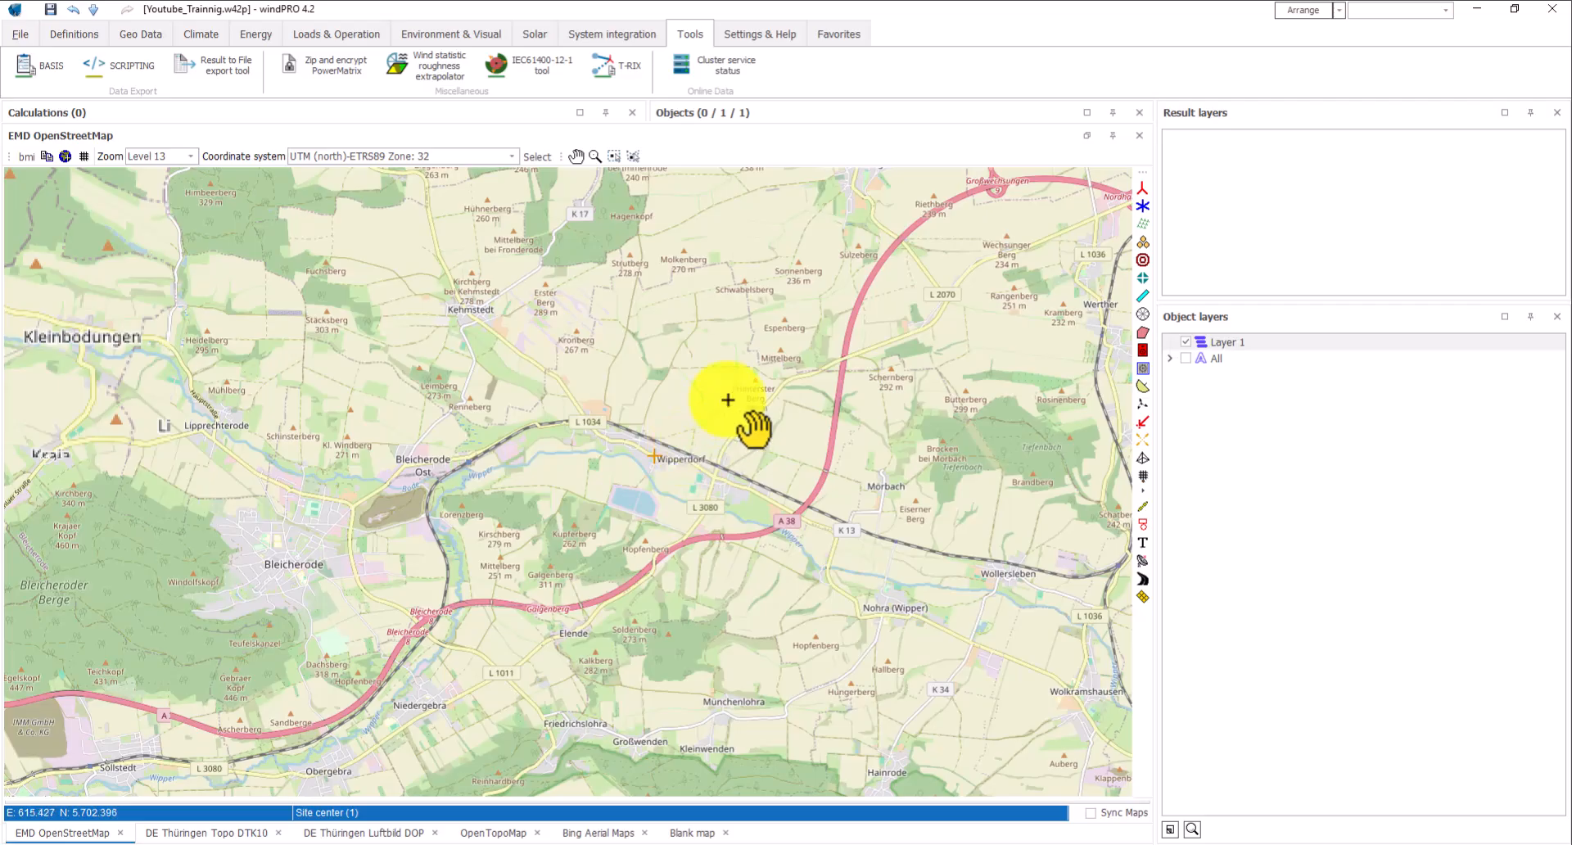
{"action": "scroll", "coordinate": [728, 399], "scroll_direction": "up", "scroll_amount": 1}
{"action": "left_click_drag", "start_coordinate": [716, 421], "coordinate": [632, 533]}
{"action": "scroll", "coordinate": [657, 558], "scroll_direction": "up", "scroll_amount": 1}
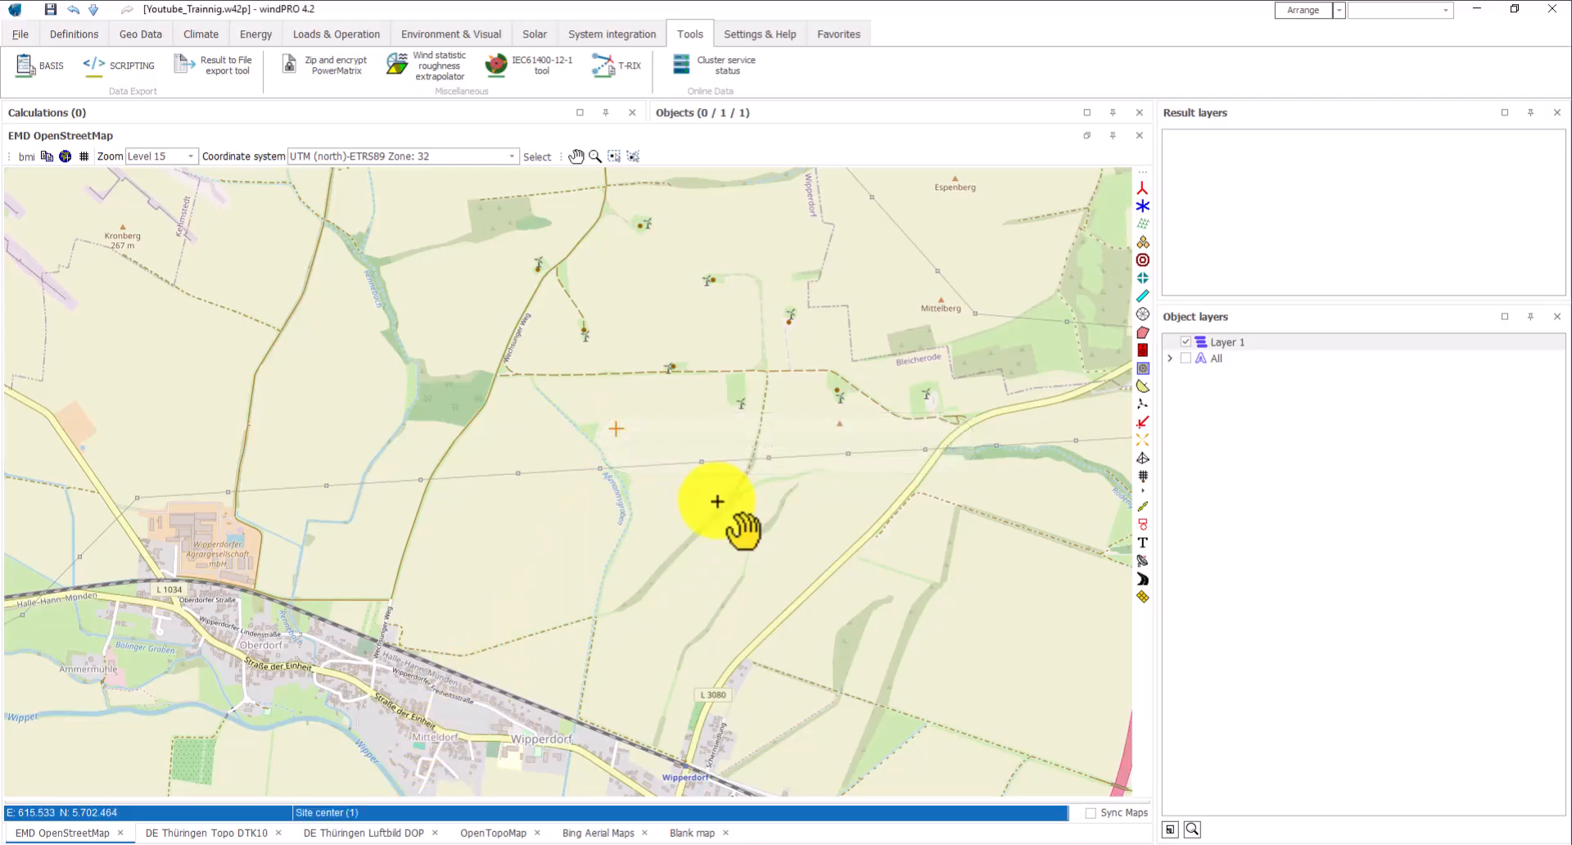
{"action": "left_click_drag", "start_coordinate": [717, 498], "coordinate": [713, 520]}
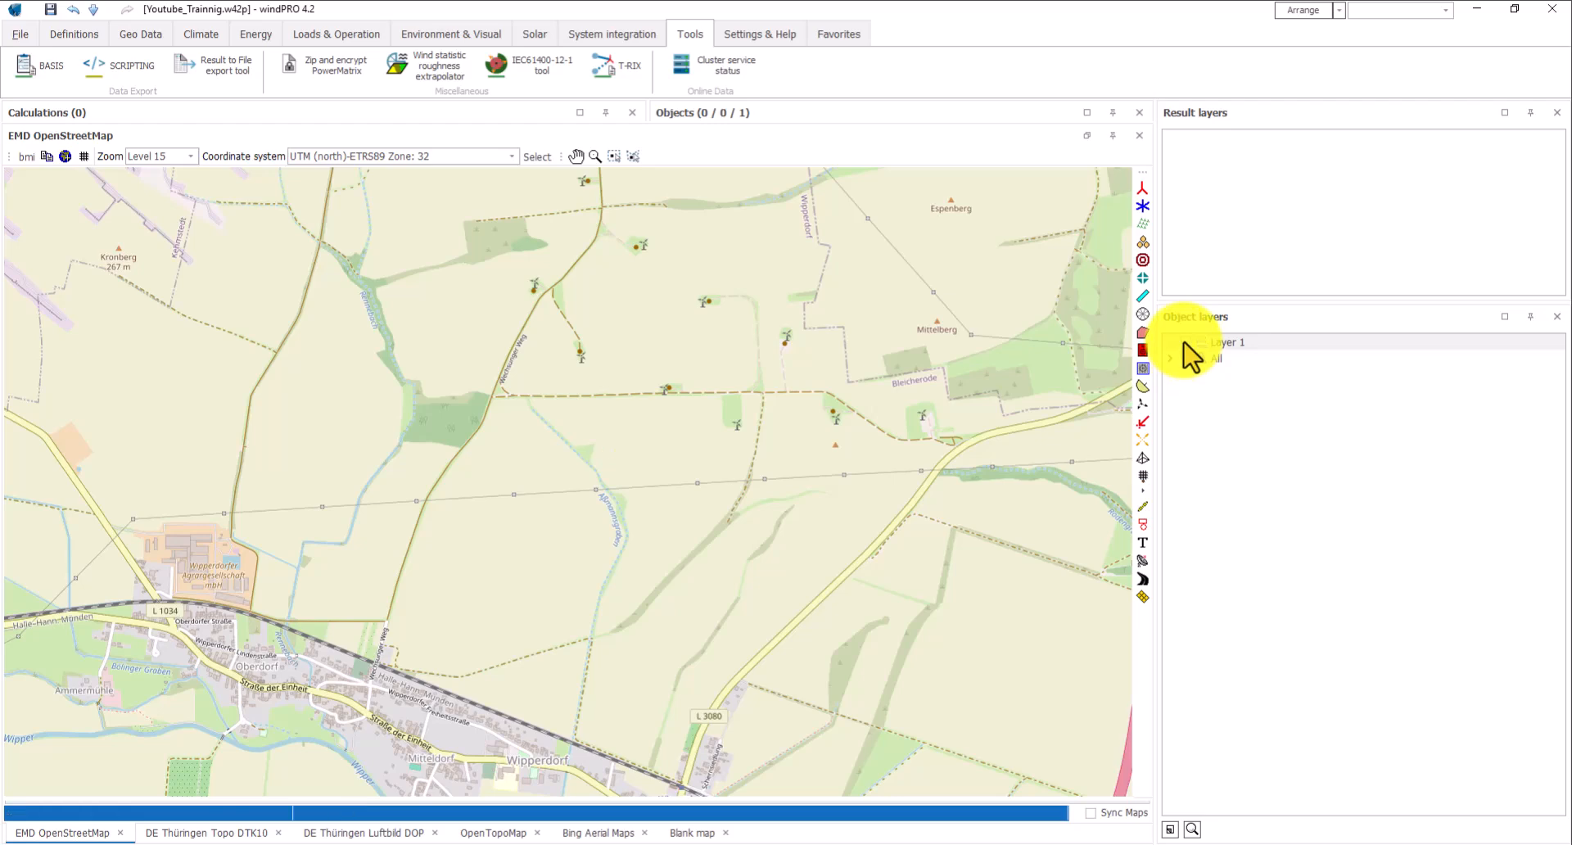
- Rename the object layer Layer 1 to "Site Center" and bring the wind farm into the middle of the map
{"action": "left_click", "coordinate": [1227, 346]}
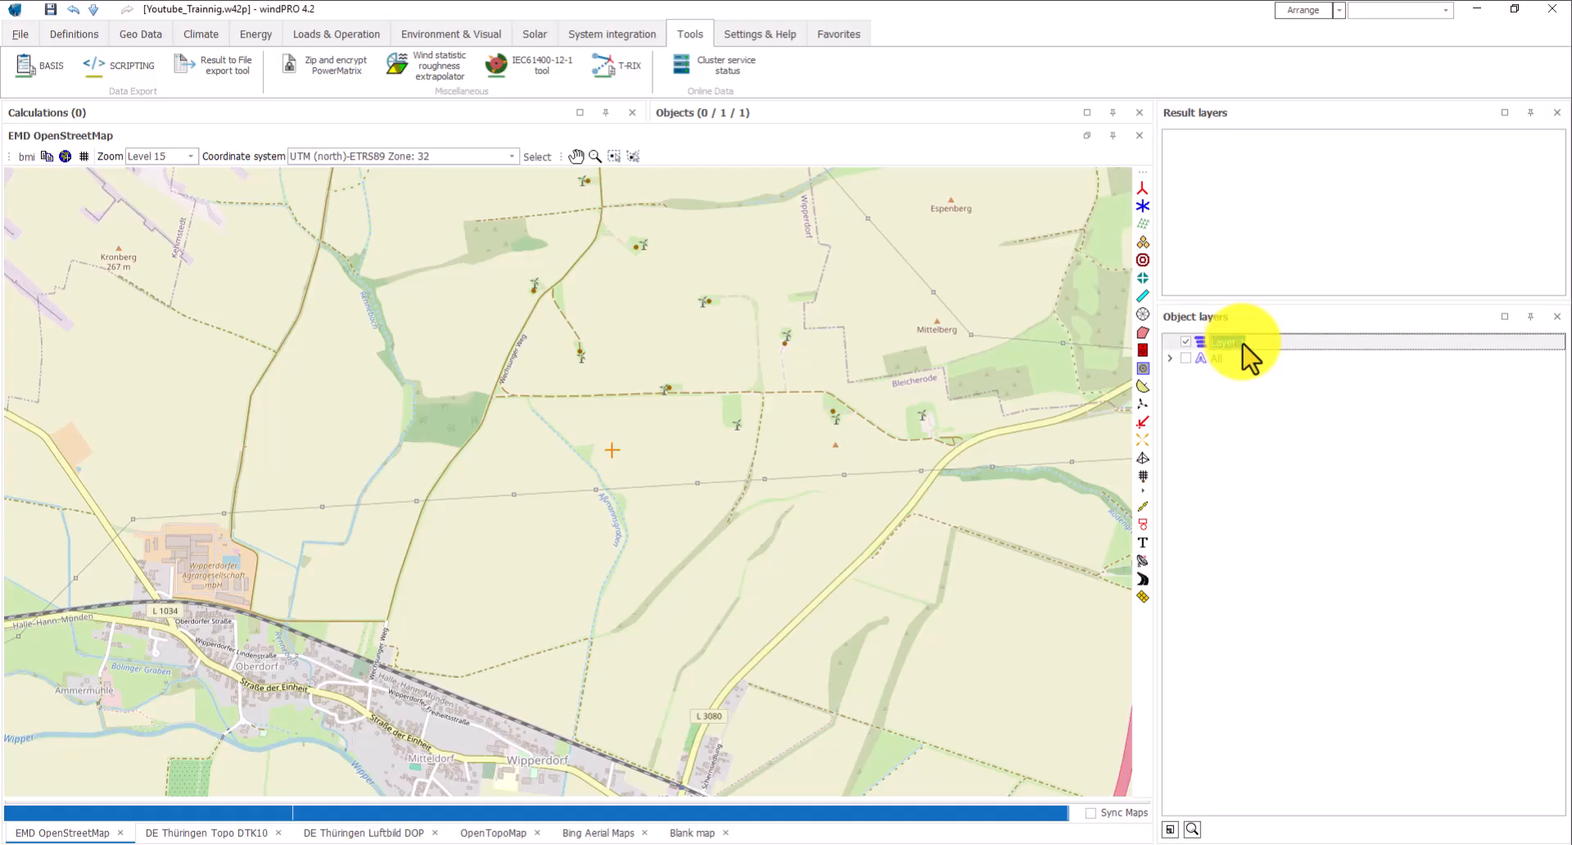
{"action": "type", "text": "Site Center"}
{"action": "left_click", "coordinate": [1259, 450]}
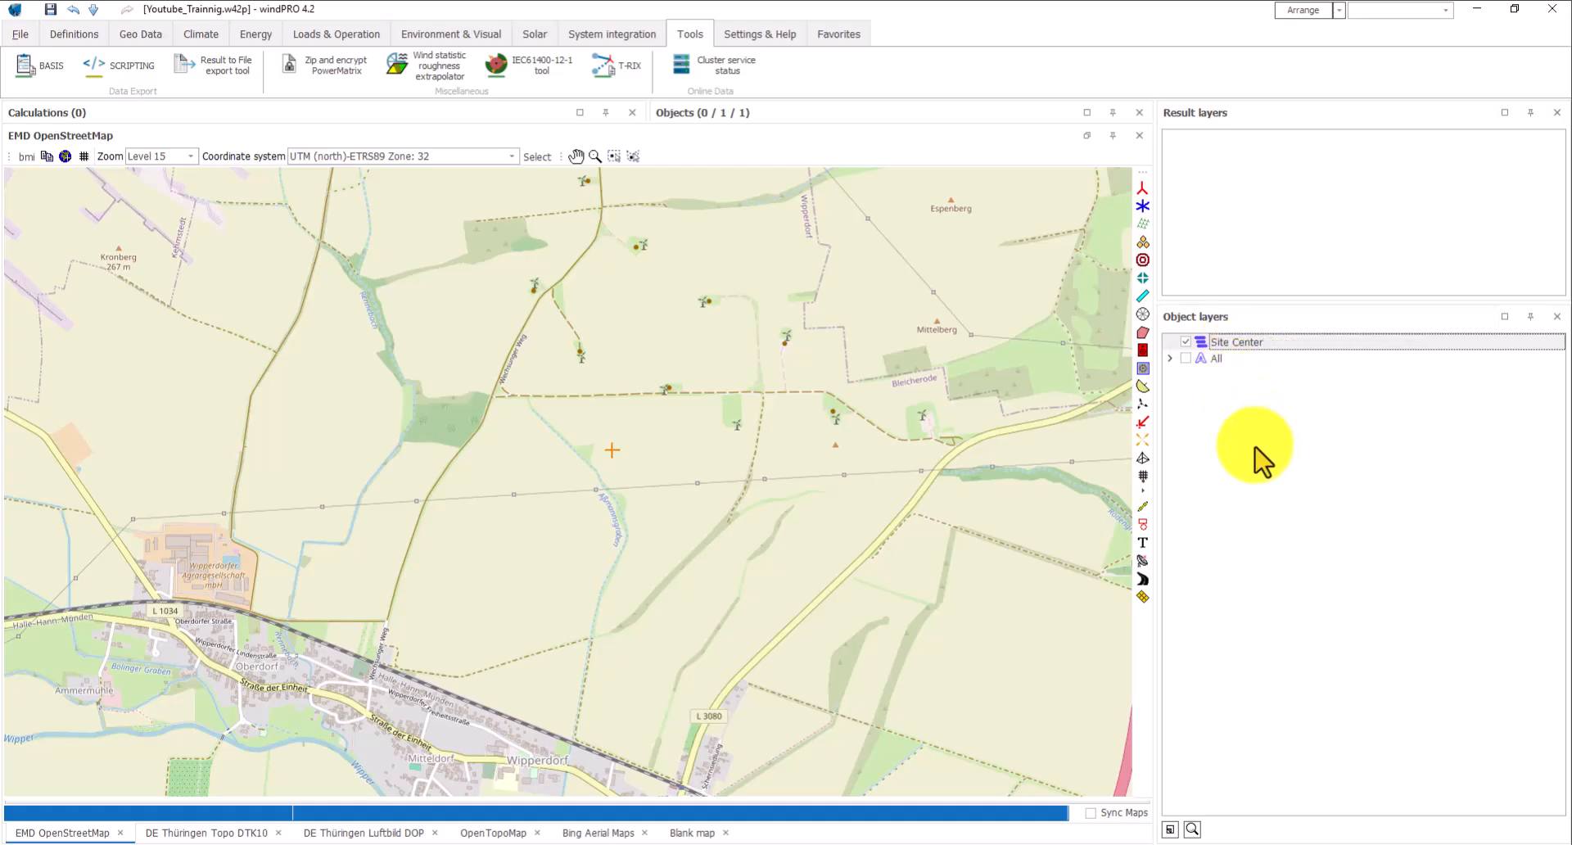
{"action": "left_click_drag", "start_coordinate": [815, 503], "coordinate": [626, 616]}
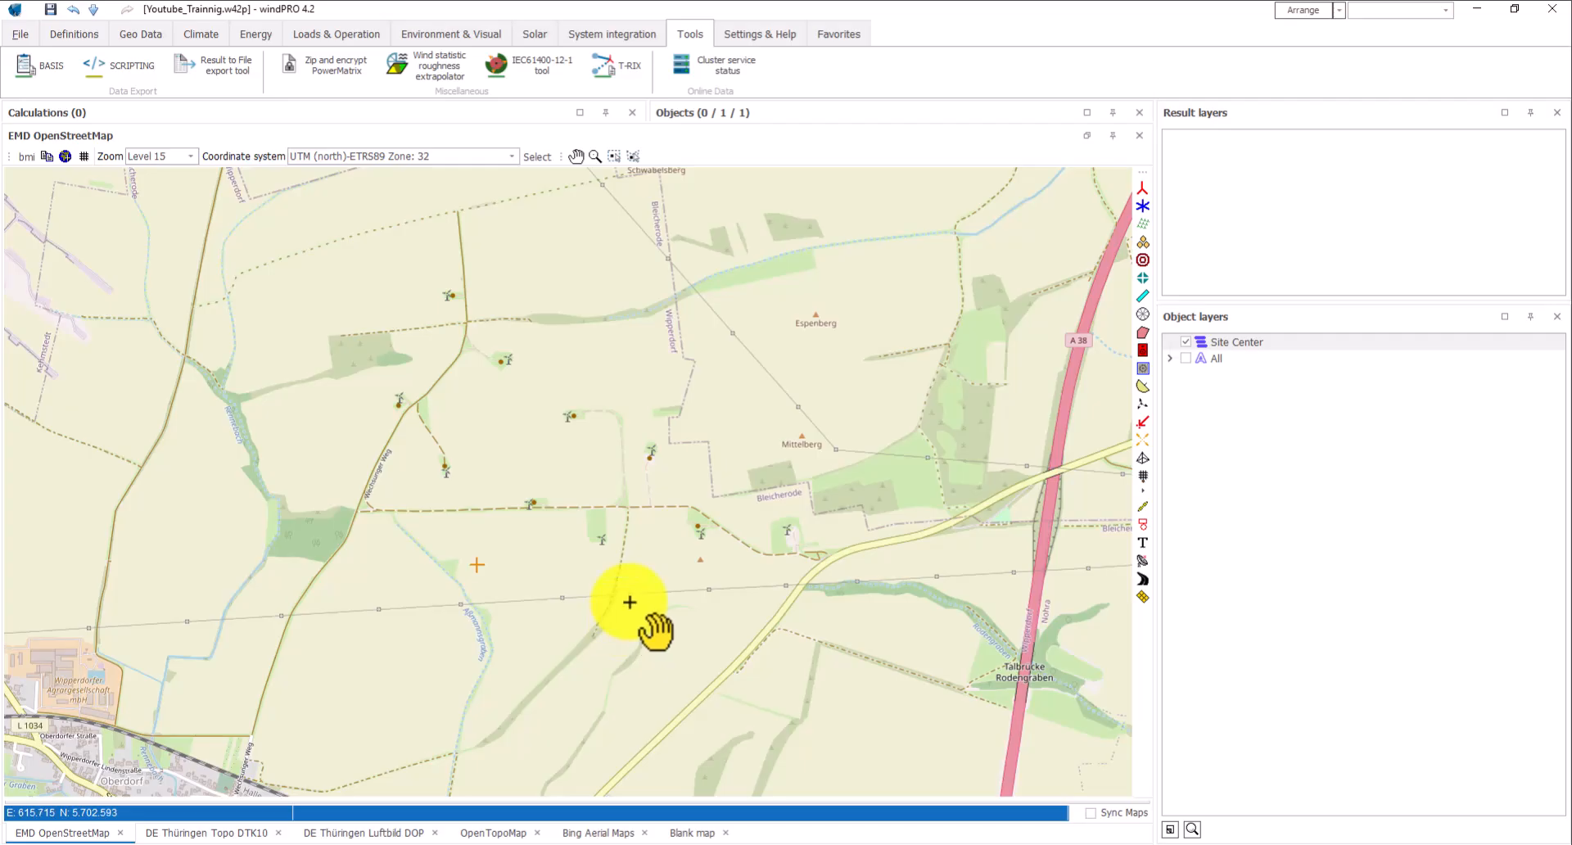
- Show the DE Thüringen Topo DTK10 map and examine the wind farm and contour lines at zoom 50 and 100
{"action": "left_click", "coordinate": [365, 833]}
{"action": "left_click_drag", "start_coordinate": [579, 506], "coordinate": [526, 697]}
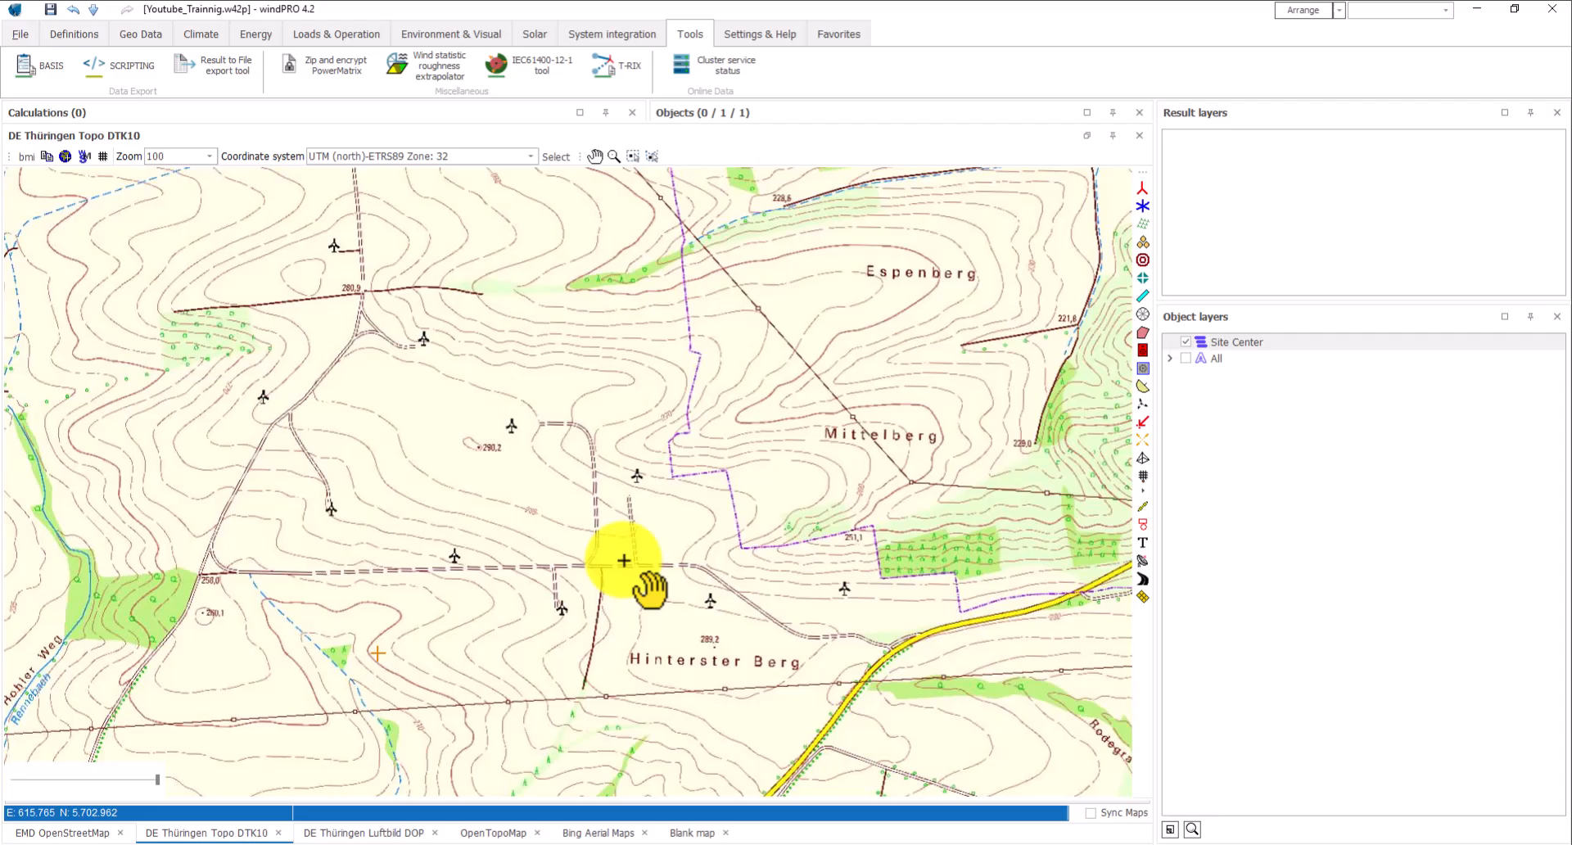
{"action": "left_click_drag", "start_coordinate": [519, 555], "coordinate": [508, 597]}
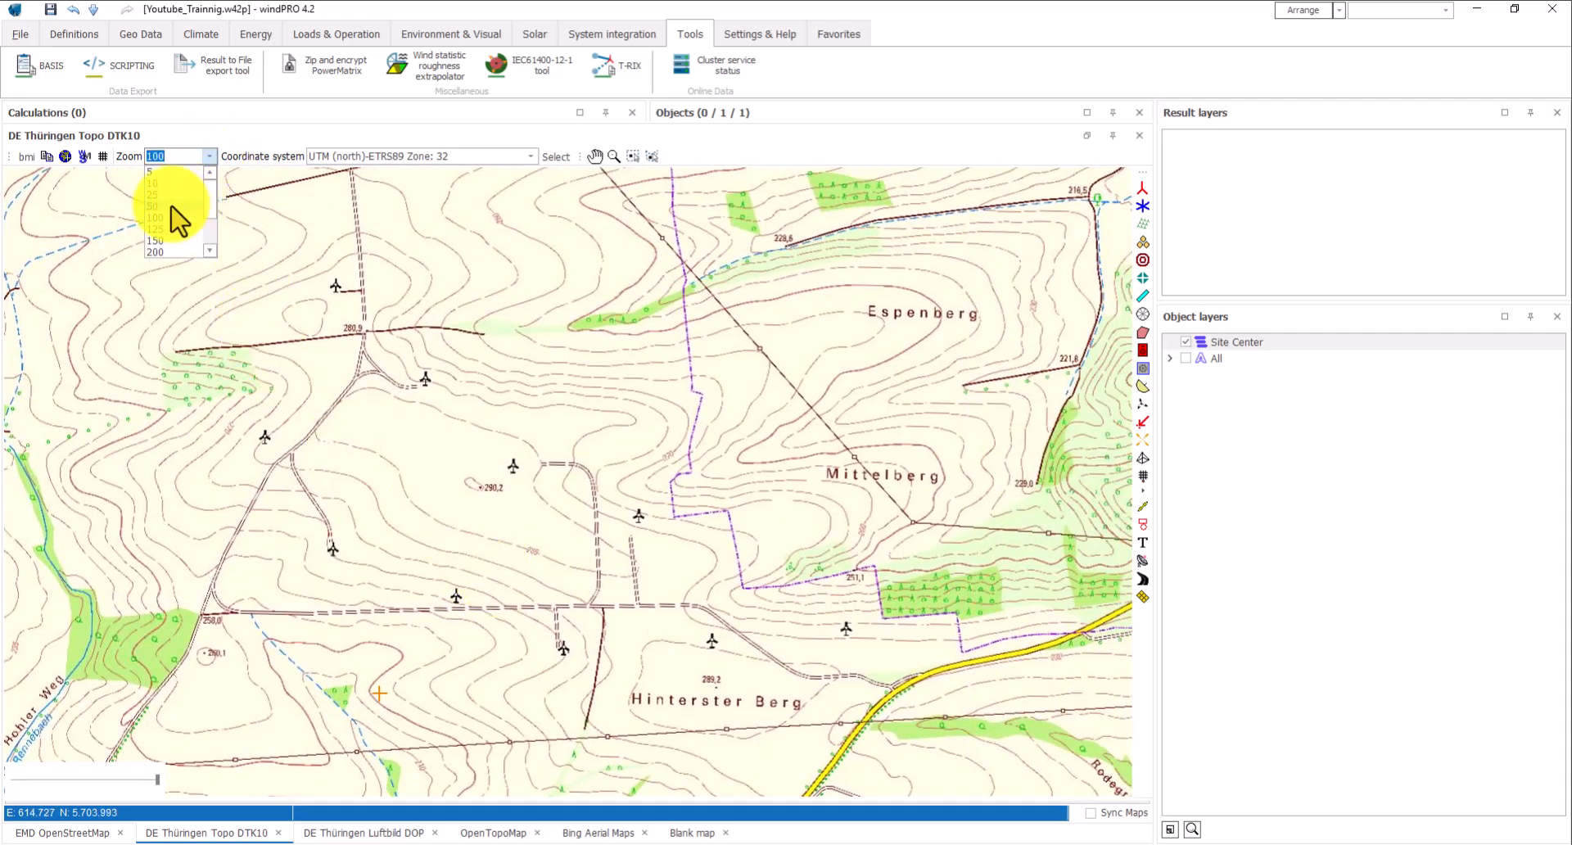
{"action": "left_click_drag", "start_coordinate": [556, 534], "coordinate": [578, 547]}
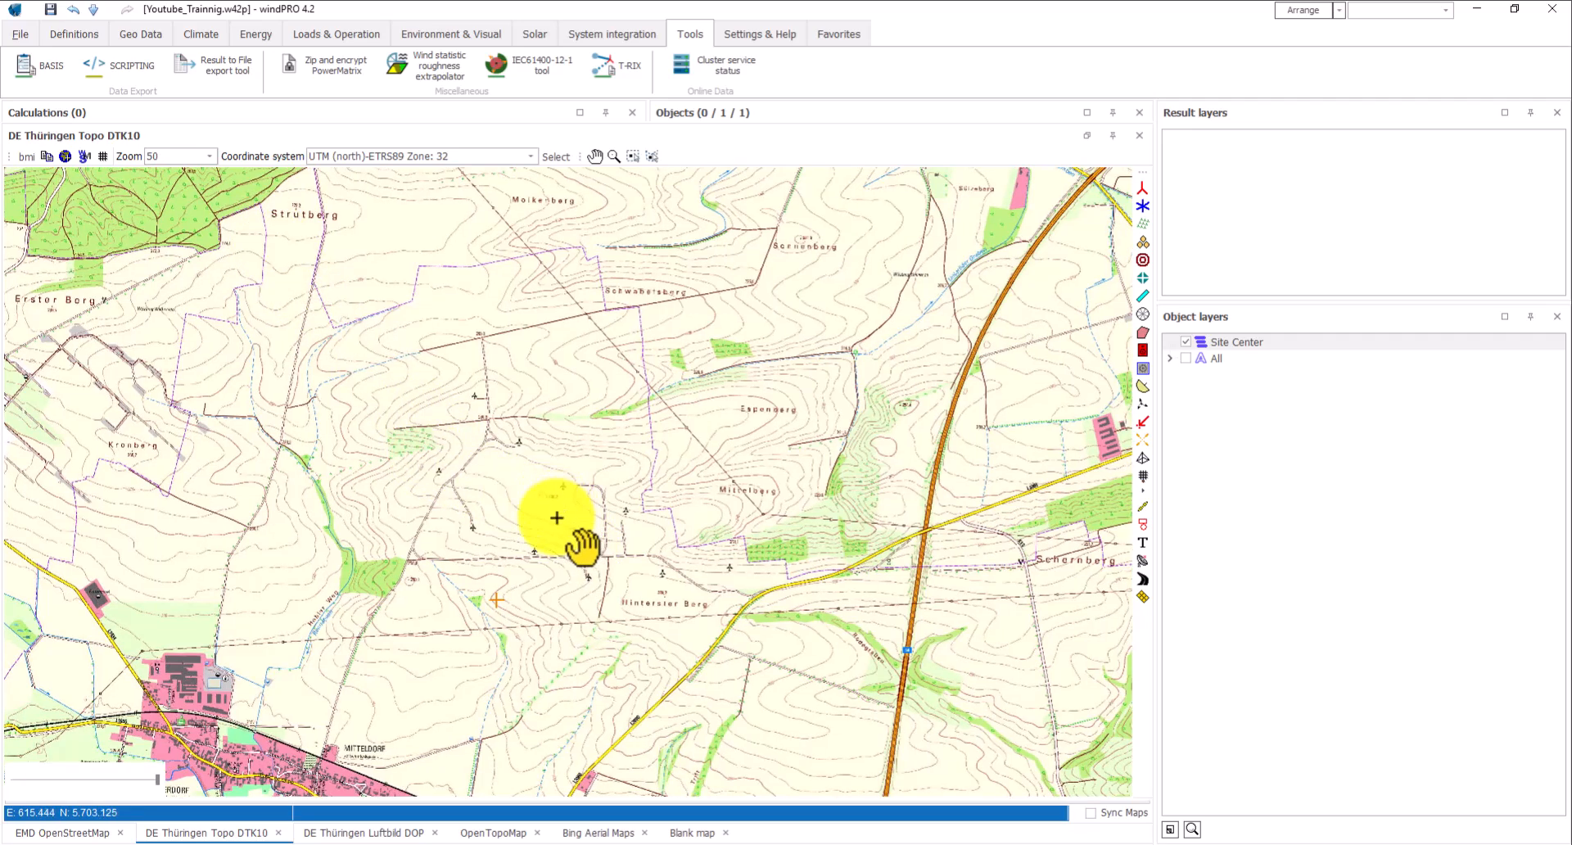
{"action": "left_click_drag", "start_coordinate": [552, 511], "coordinate": [526, 484]}
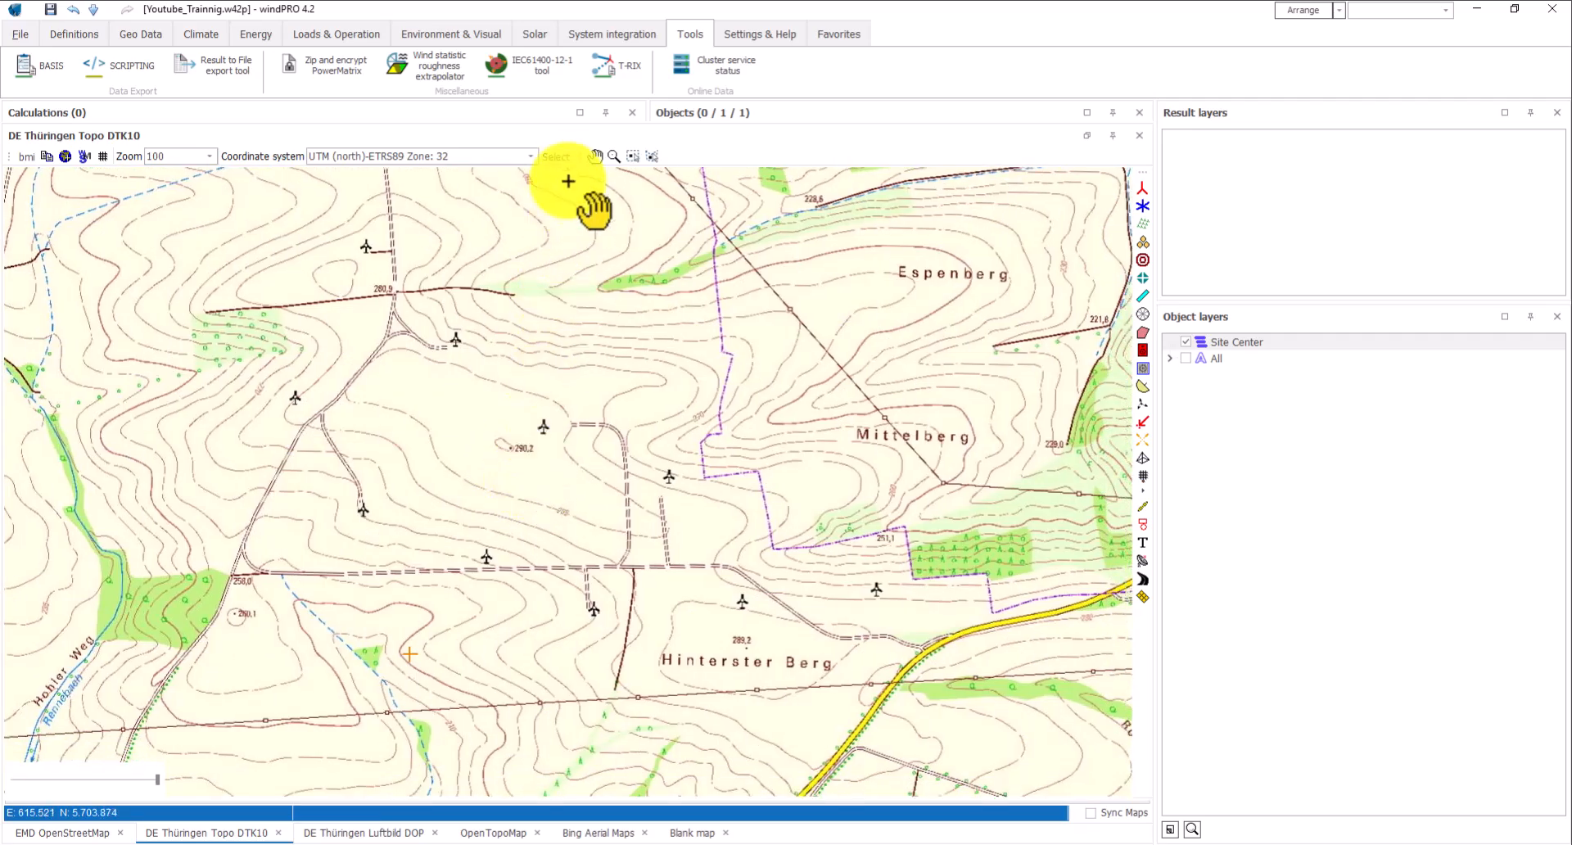
- Change the map's coordinate system from the full selection dialog to Geo [deg] with the WGS84 datum
{"action": "left_click", "coordinate": [530, 155]}
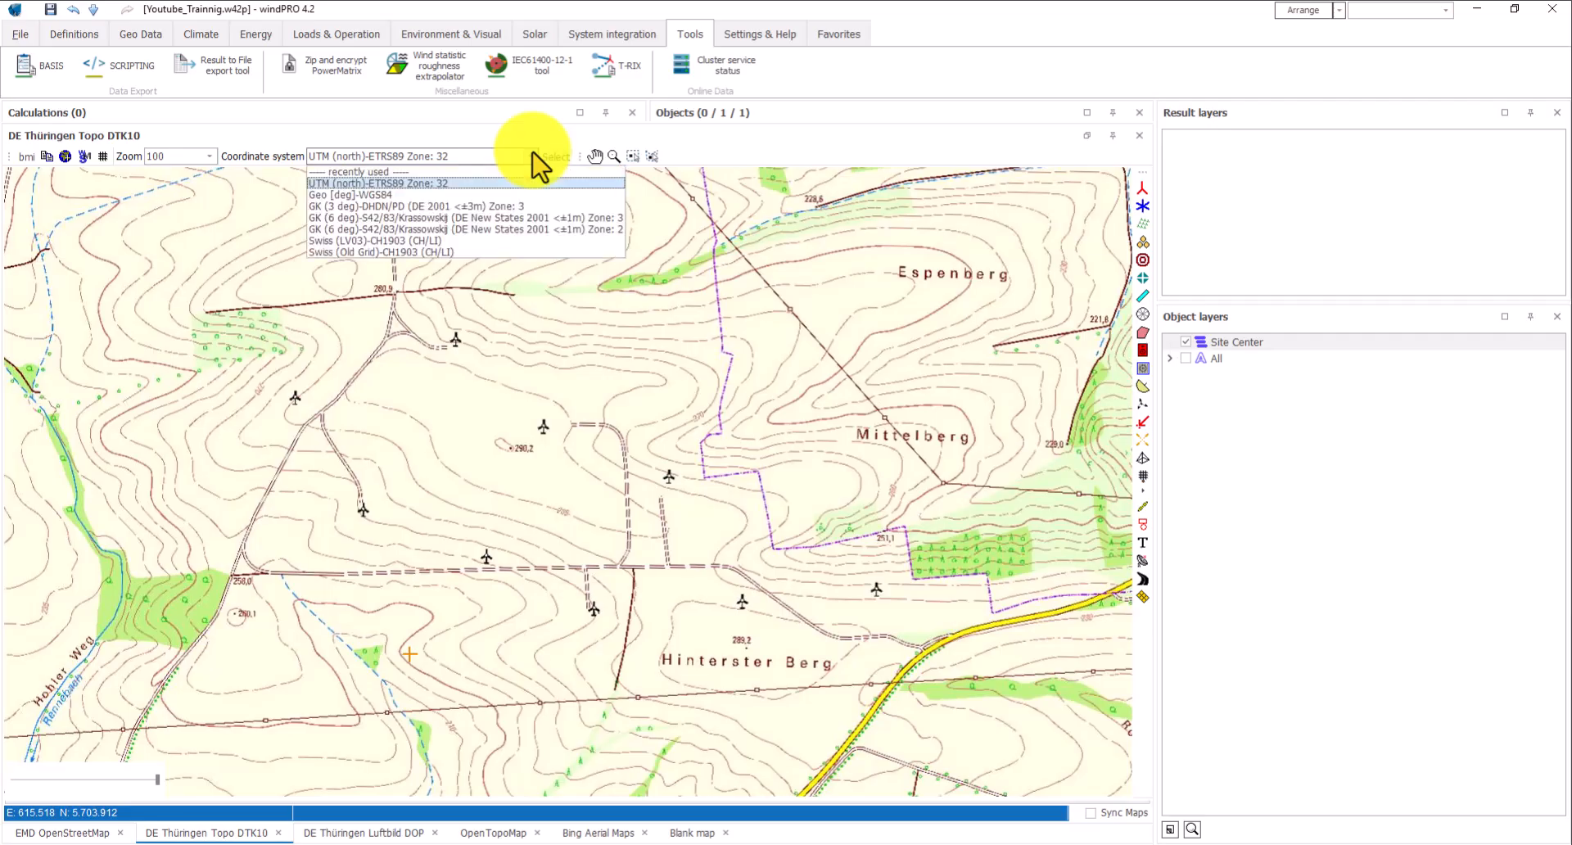
{"action": "left_click", "coordinate": [531, 156]}
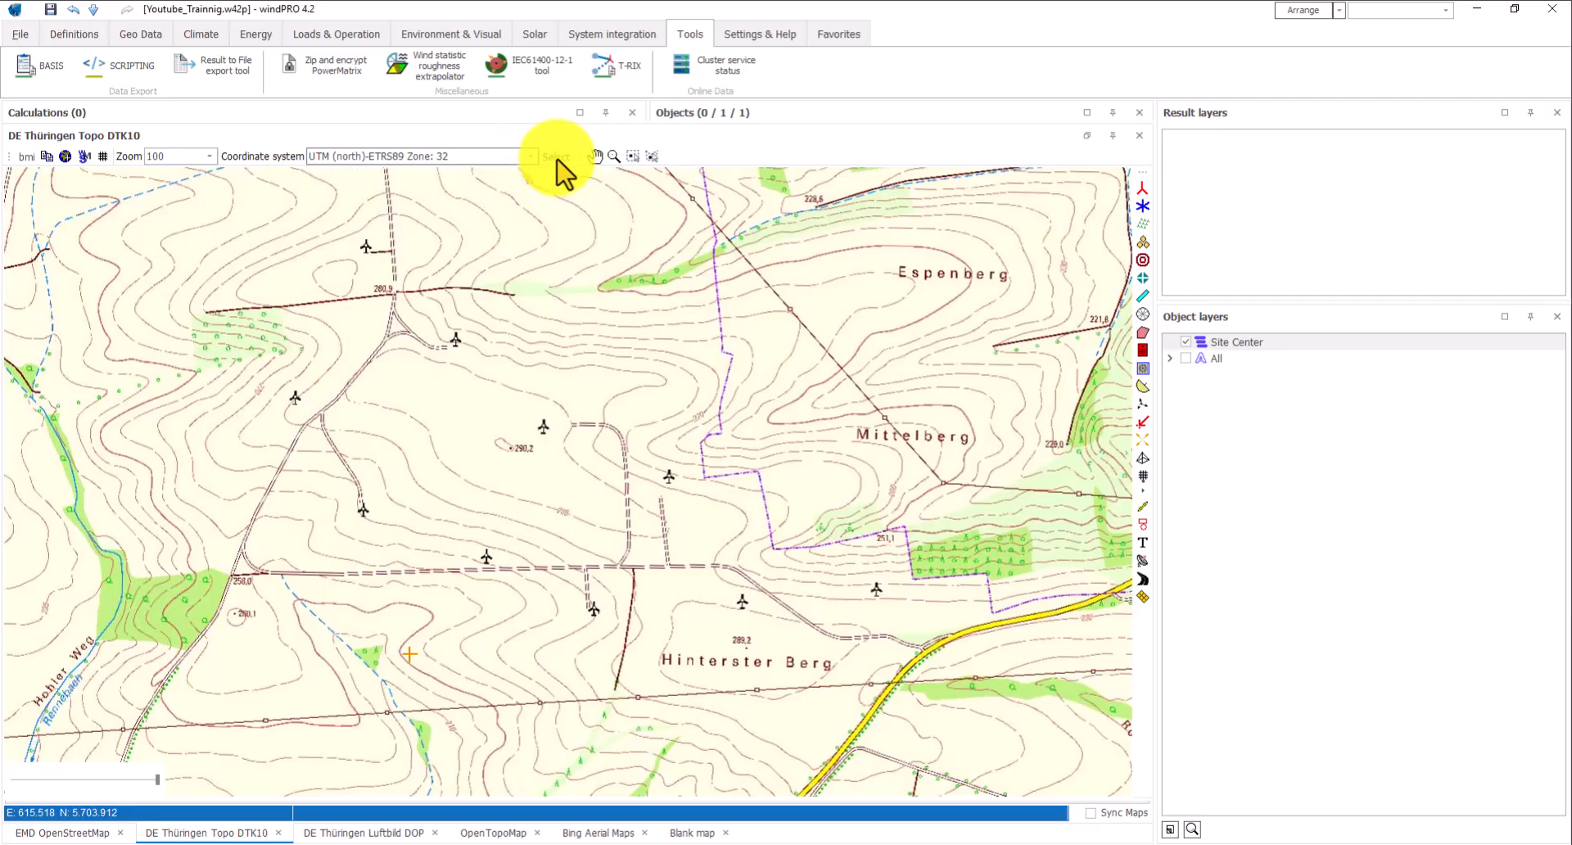
{"action": "left_click", "coordinate": [555, 155]}
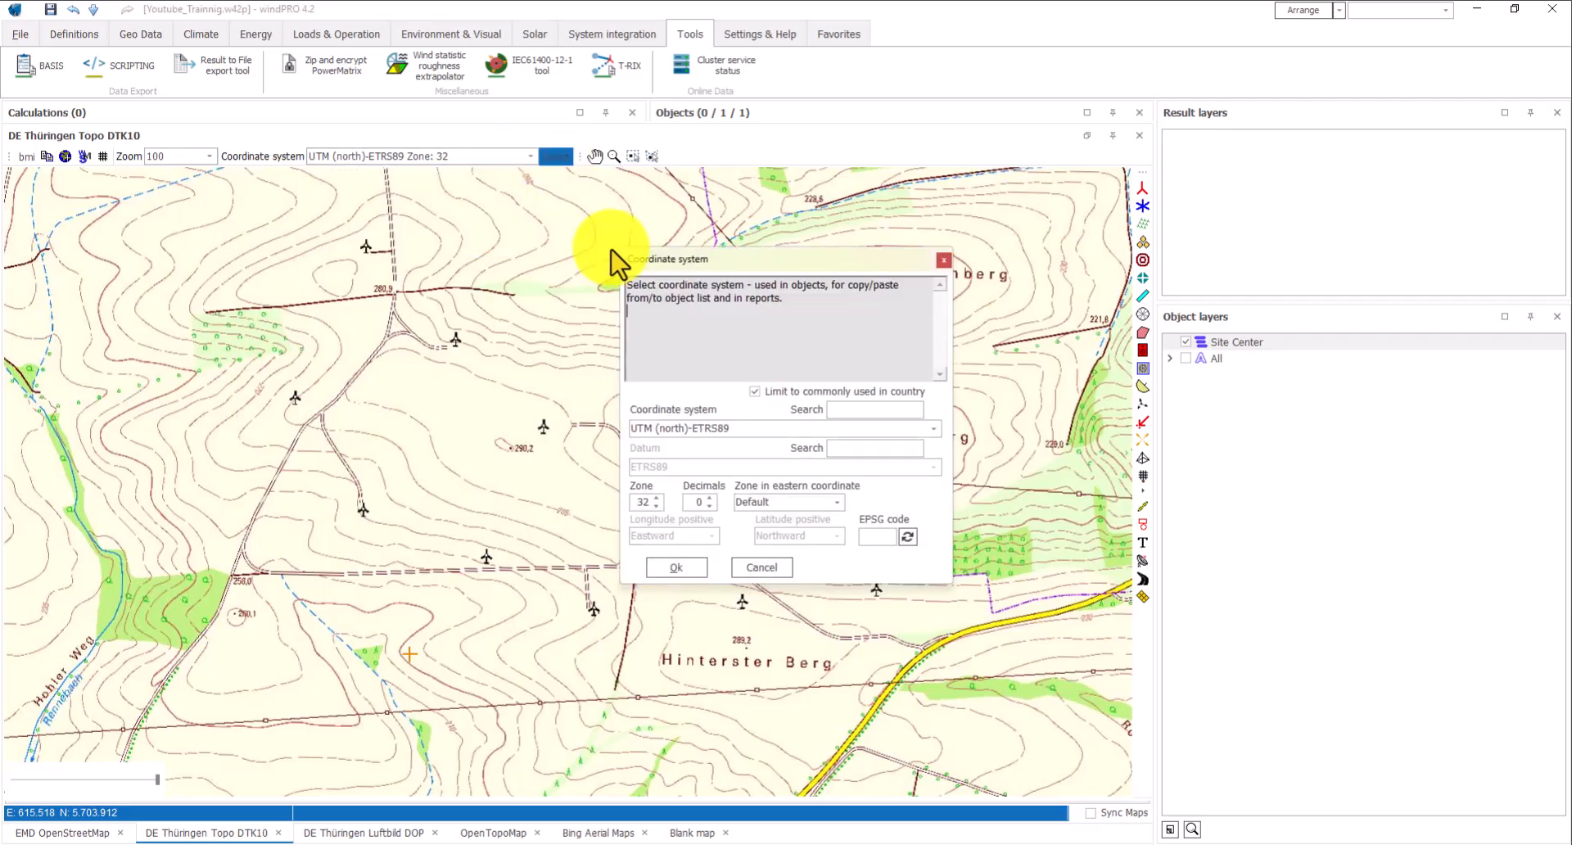
{"action": "left_click", "coordinate": [720, 427]}
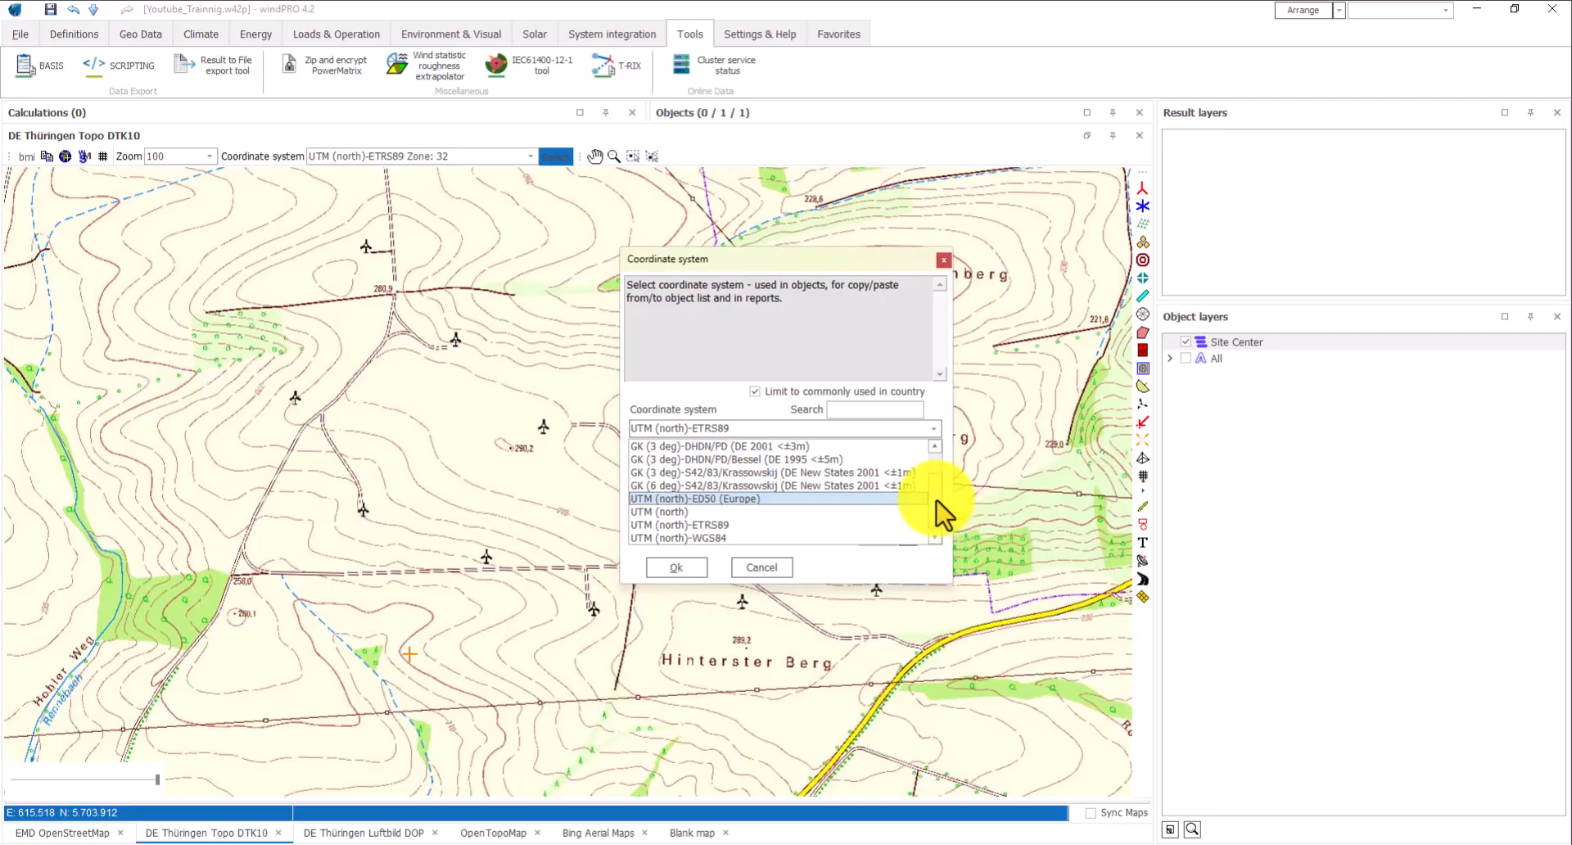
{"action": "left_click_drag", "start_coordinate": [936, 499], "coordinate": [920, 467]}
{"action": "left_click", "coordinate": [684, 449]}
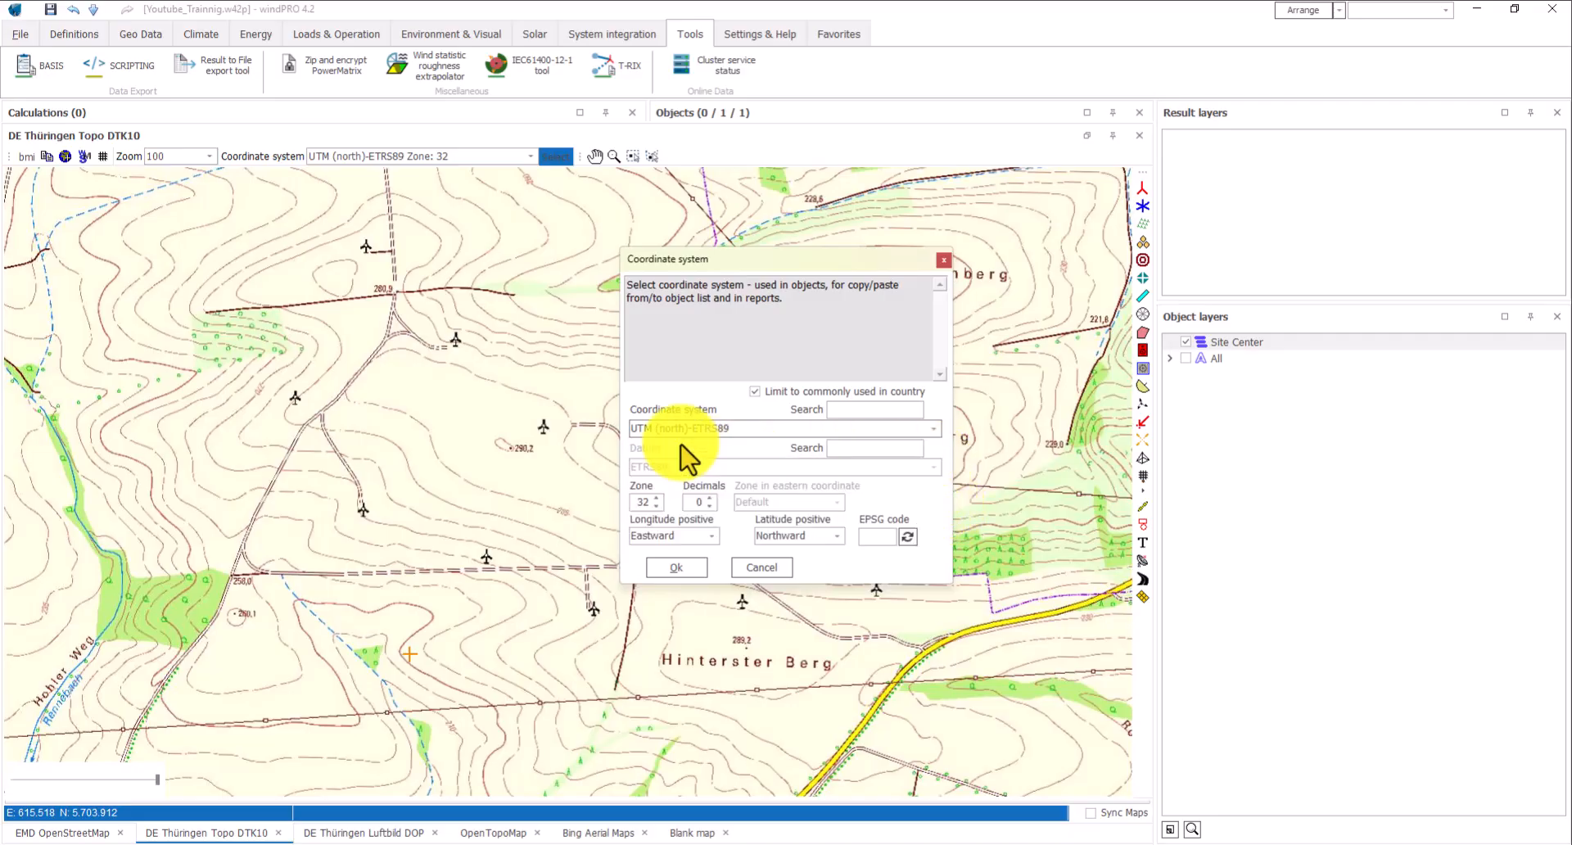
{"action": "left_click", "coordinate": [676, 567]}
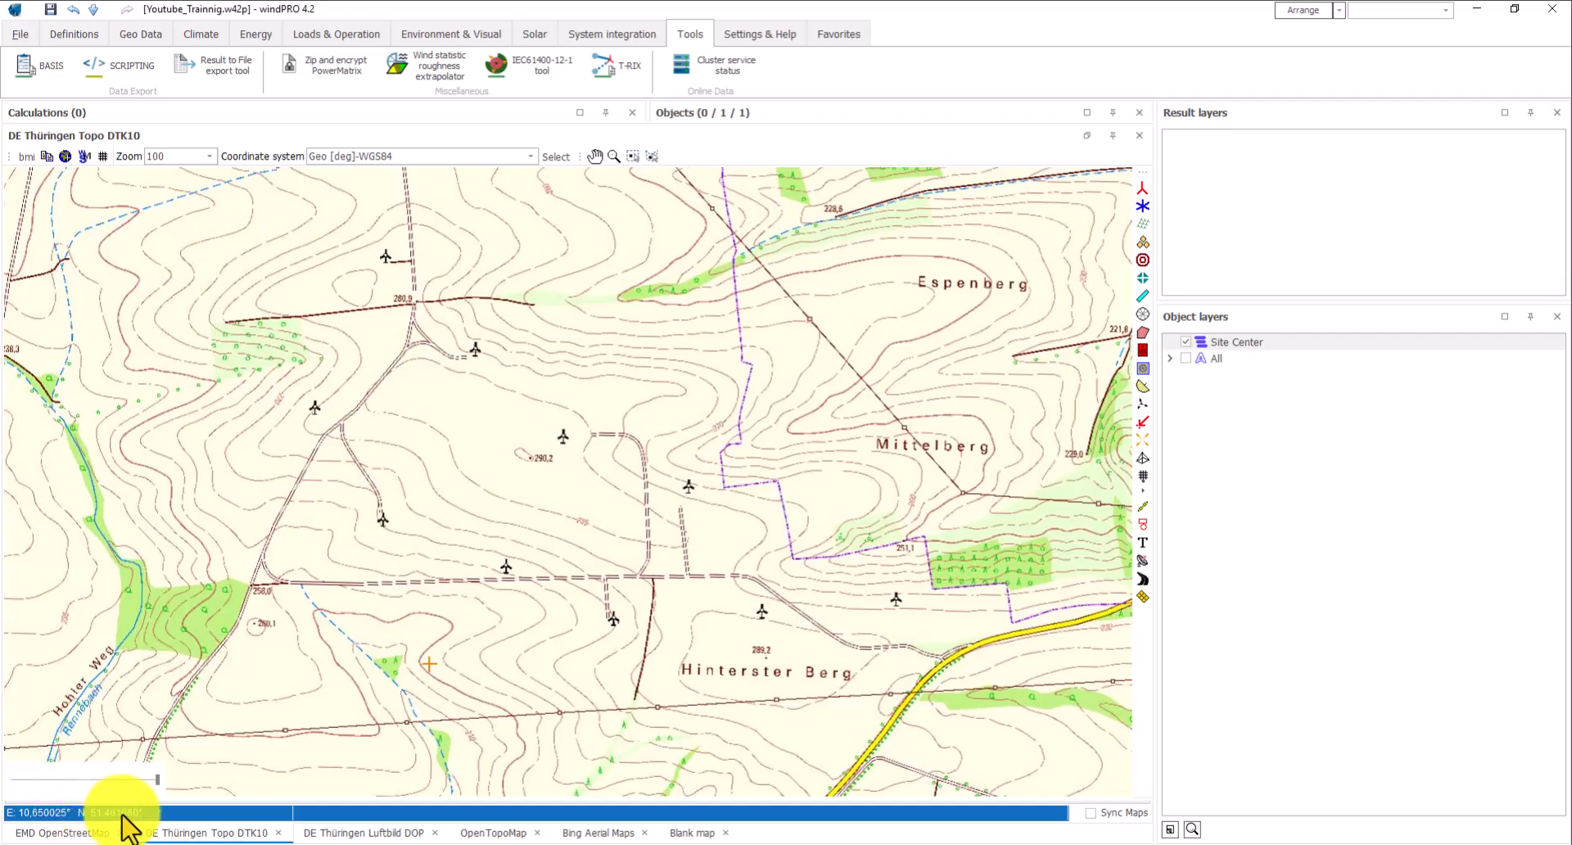
- Set the map's coordinate system back to UTM (north)-ETRS89 Zone 32 from the recently used systems
{"action": "left_click_drag", "start_coordinate": [579, 471], "coordinate": [581, 495]}
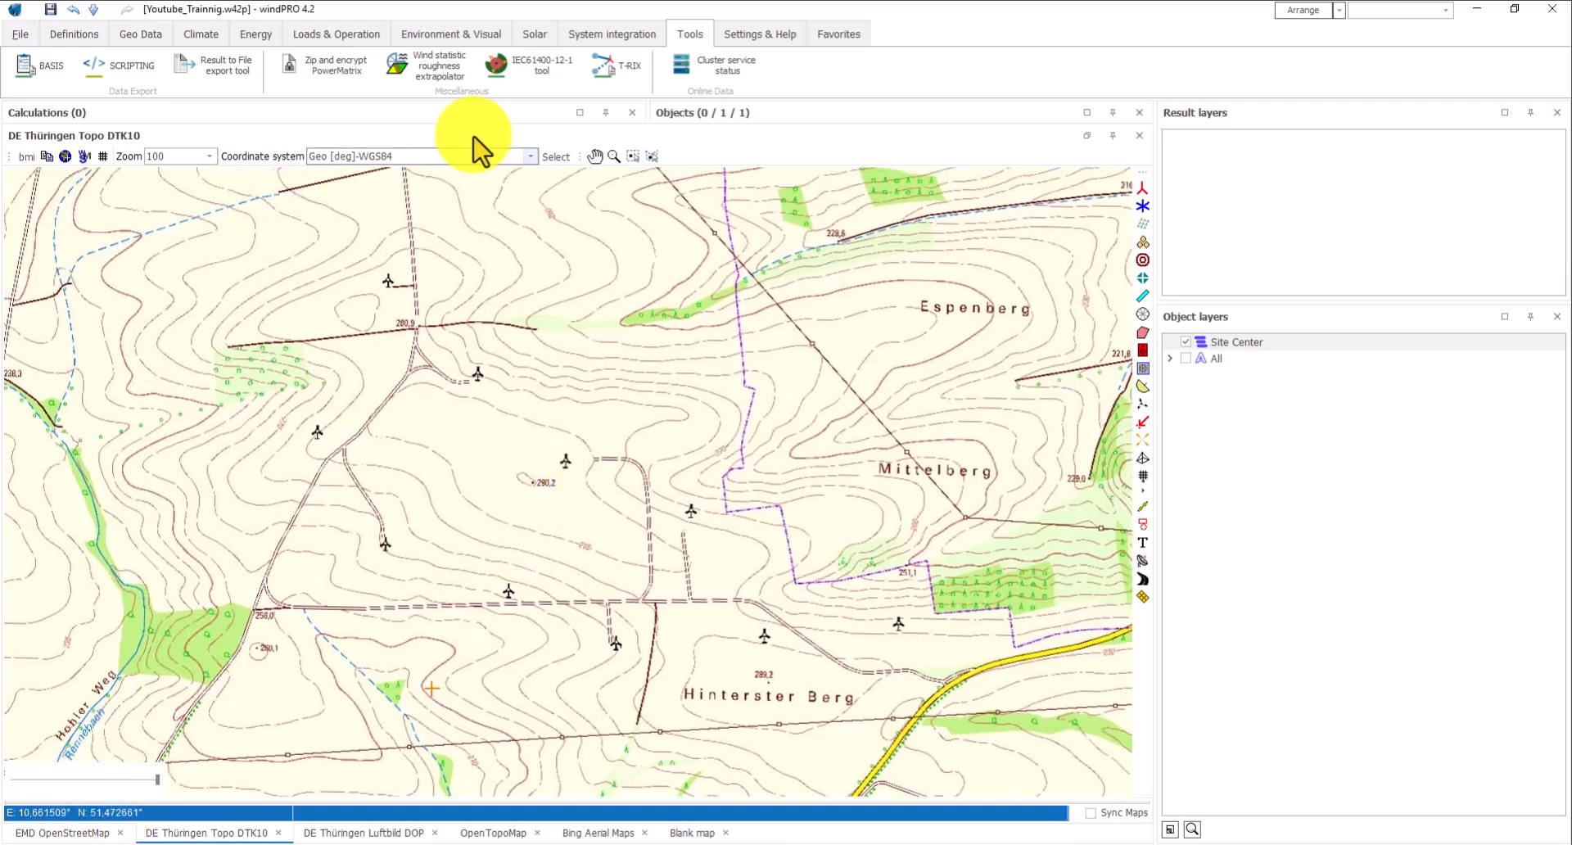
{"action": "left_click", "coordinate": [533, 157]}
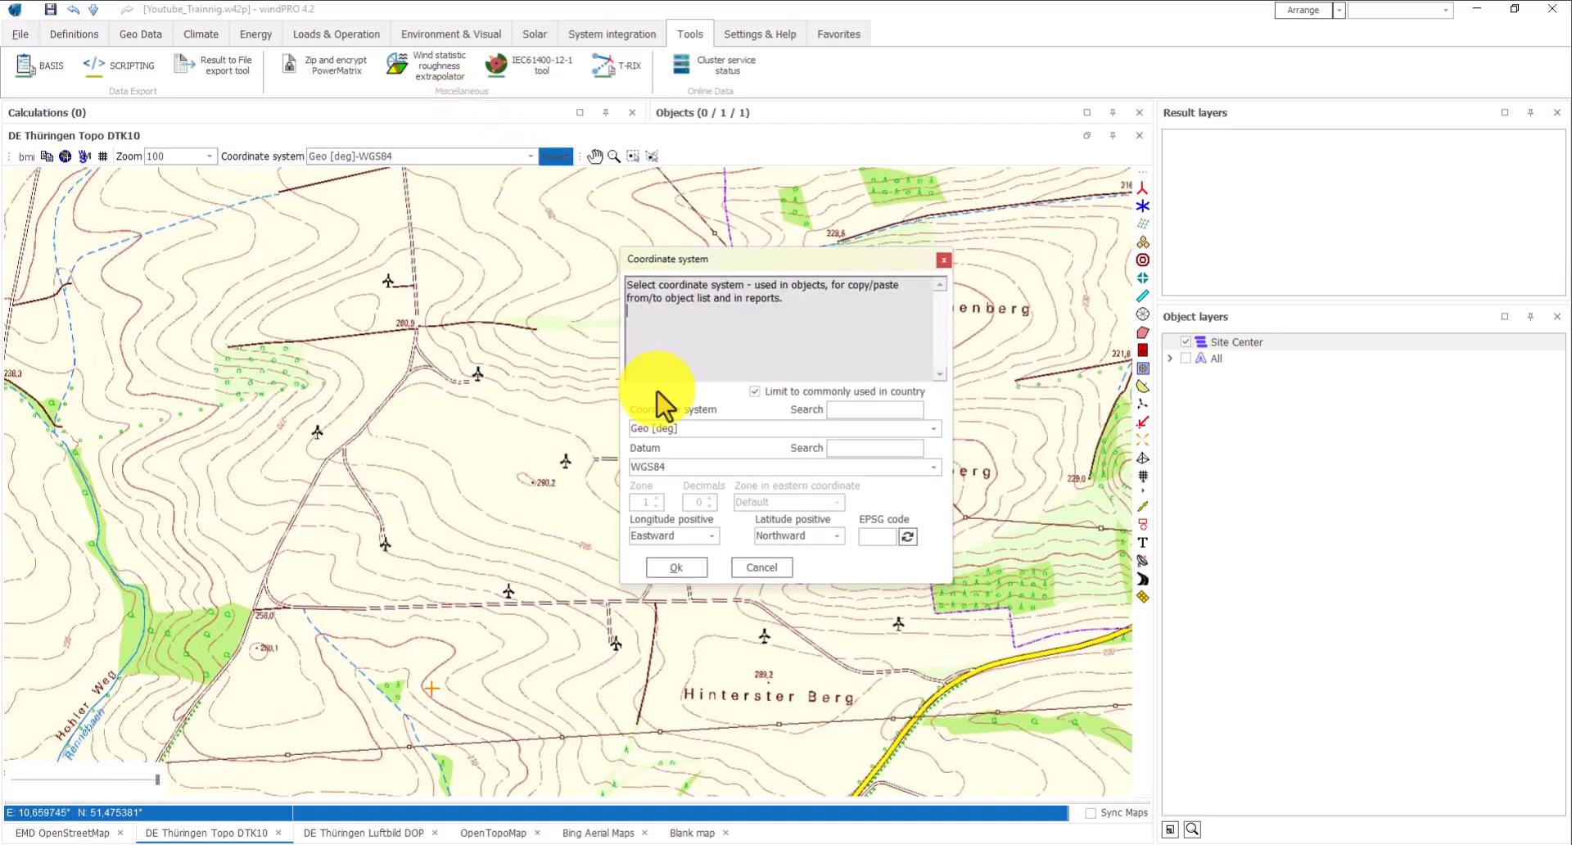
{"action": "left_click", "coordinate": [768, 570]}
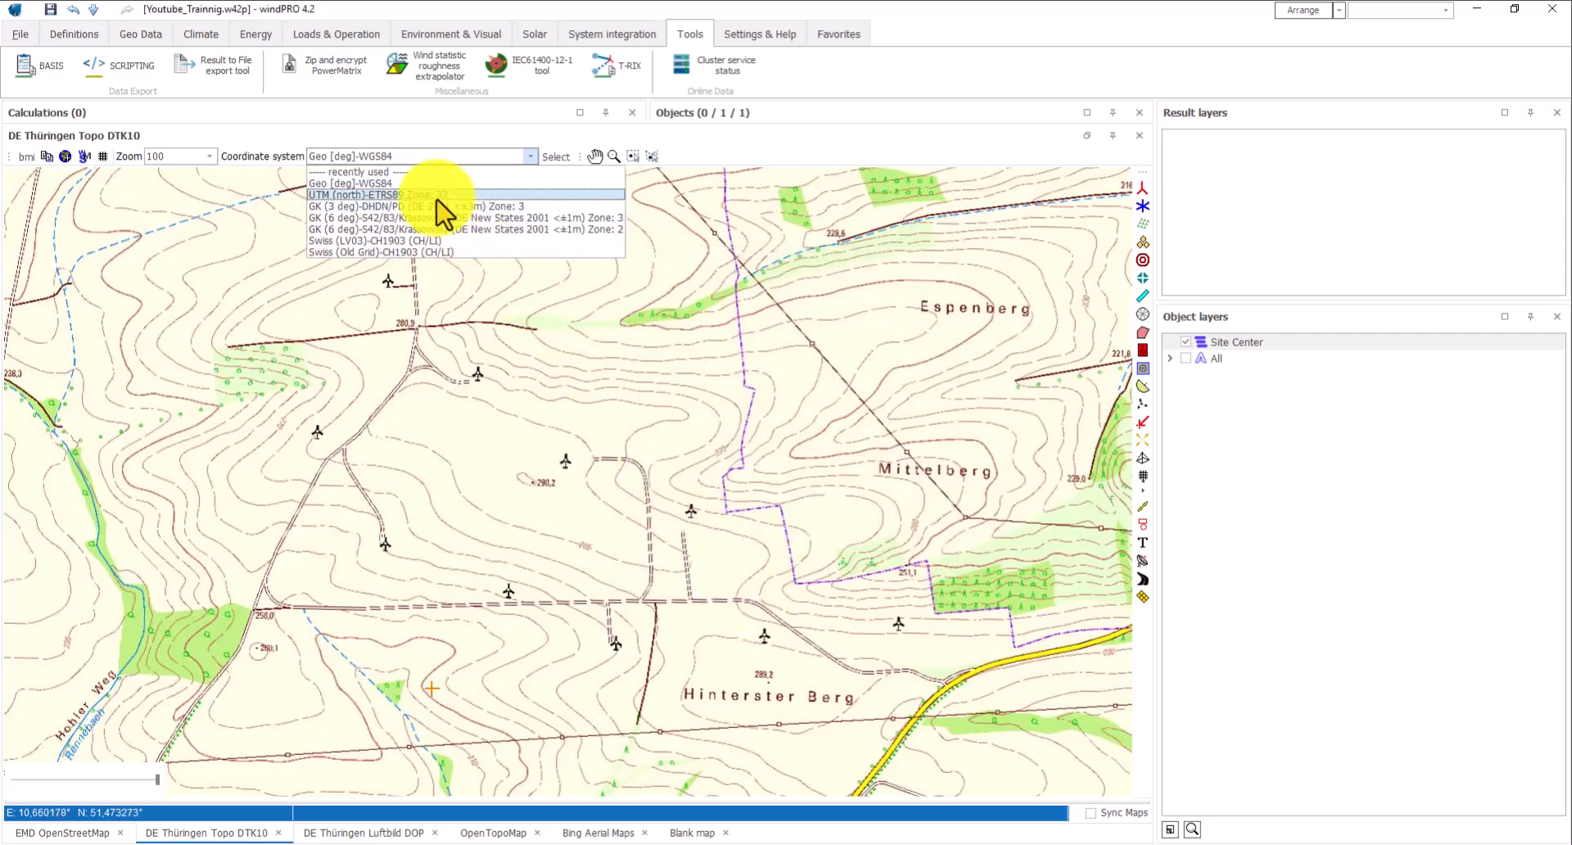
{"action": "left_click", "coordinate": [438, 196]}
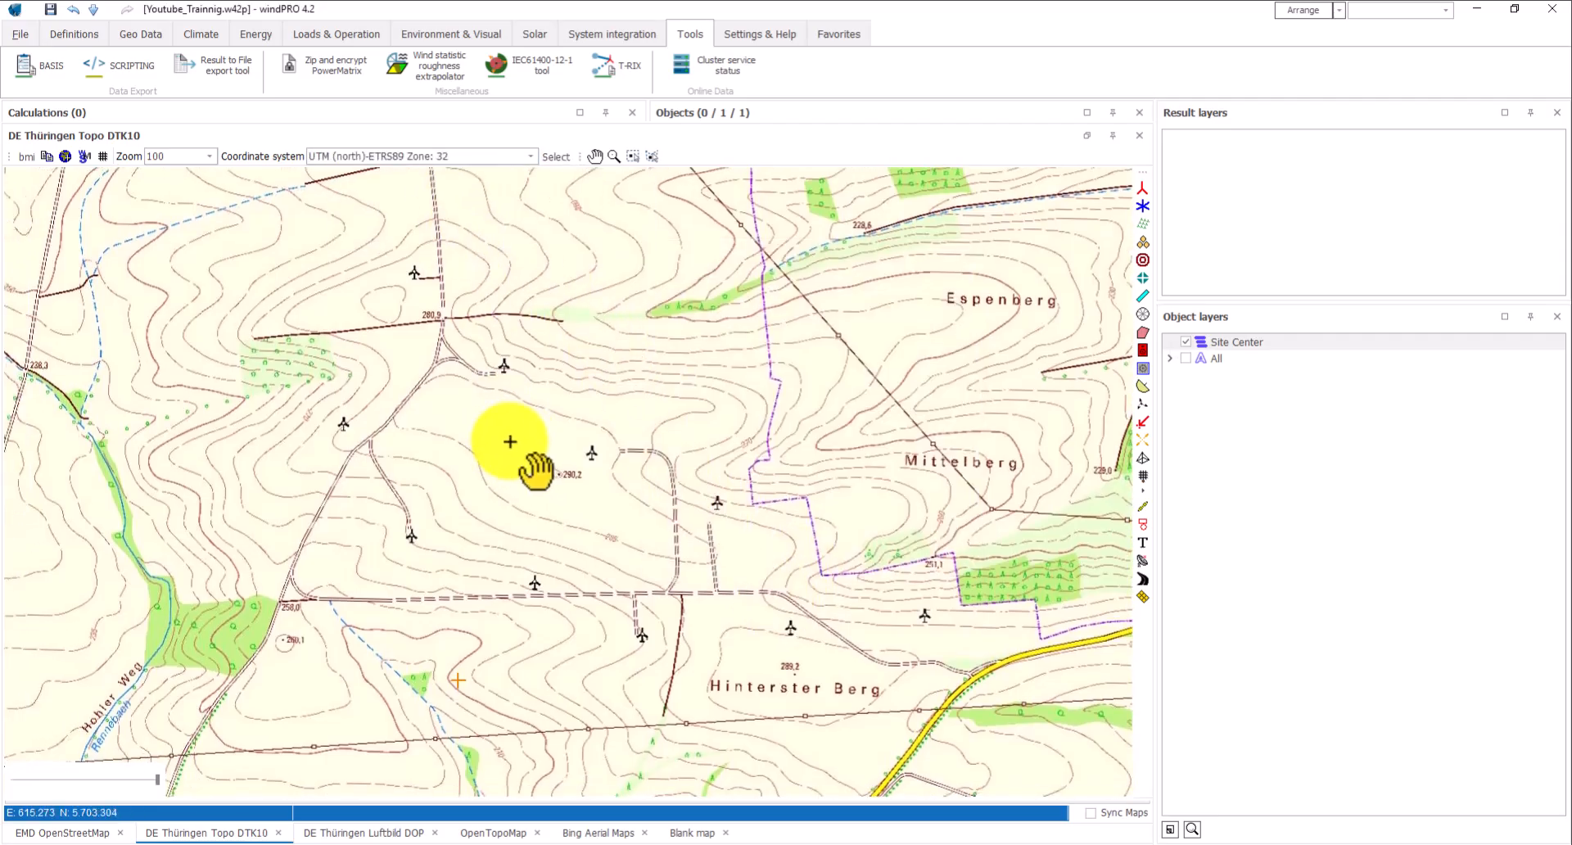
- Return to the EMD OpenStreetMap and restore its maximized window so the calculations and objects lists show above it
{"action": "left_click_drag", "start_coordinate": [629, 583], "coordinate": [576, 545]}
{"action": "key", "text": "ctrl+Tab"}
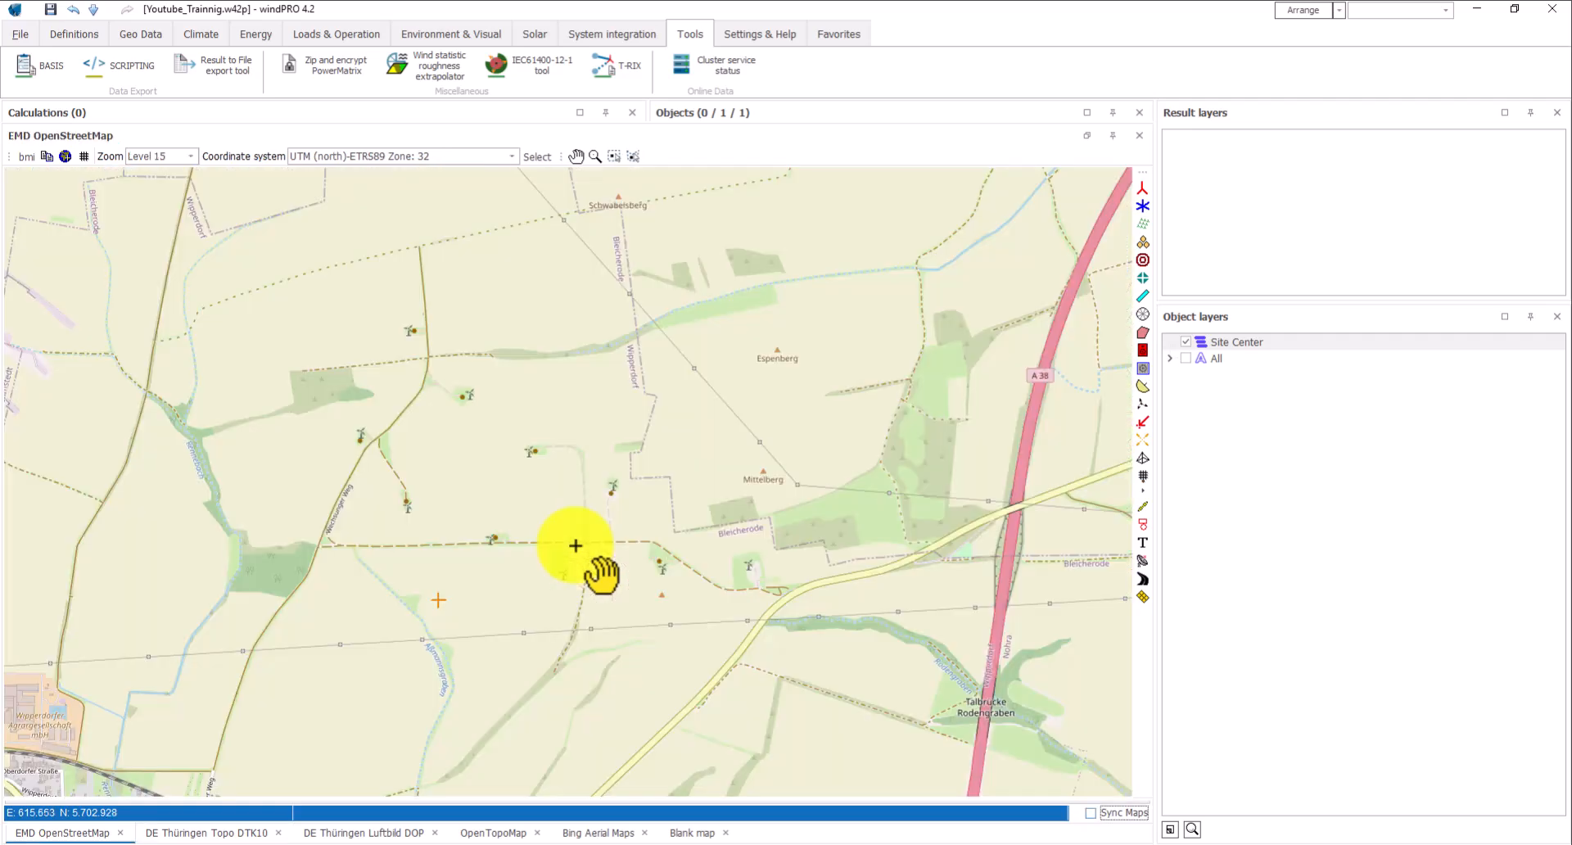
{"action": "left_click_drag", "start_coordinate": [524, 495], "coordinate": [563, 513]}
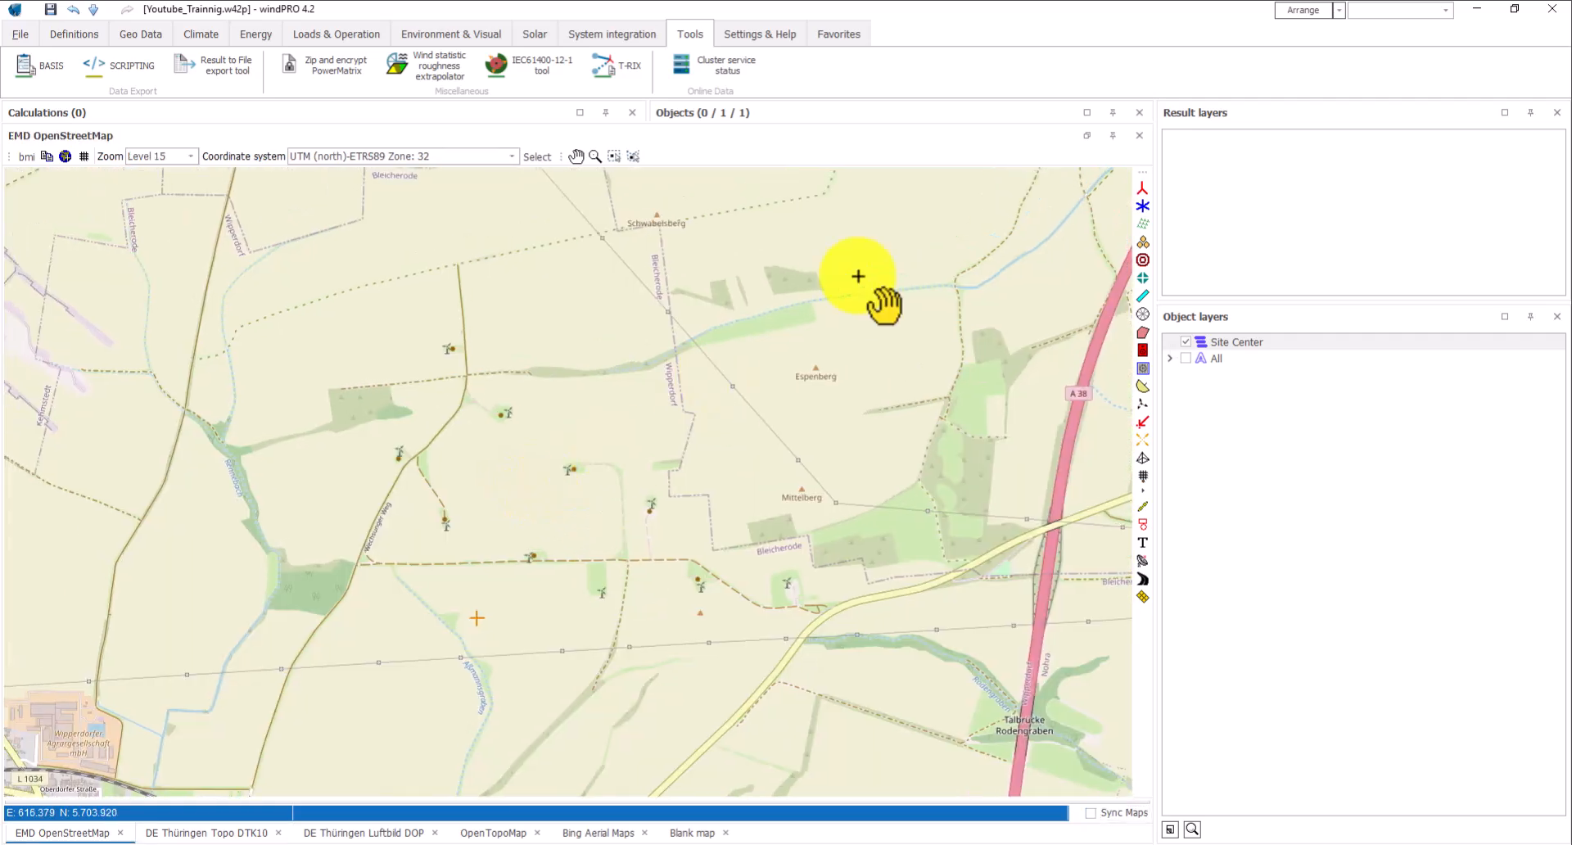
{"action": "left_click", "coordinate": [1086, 136]}
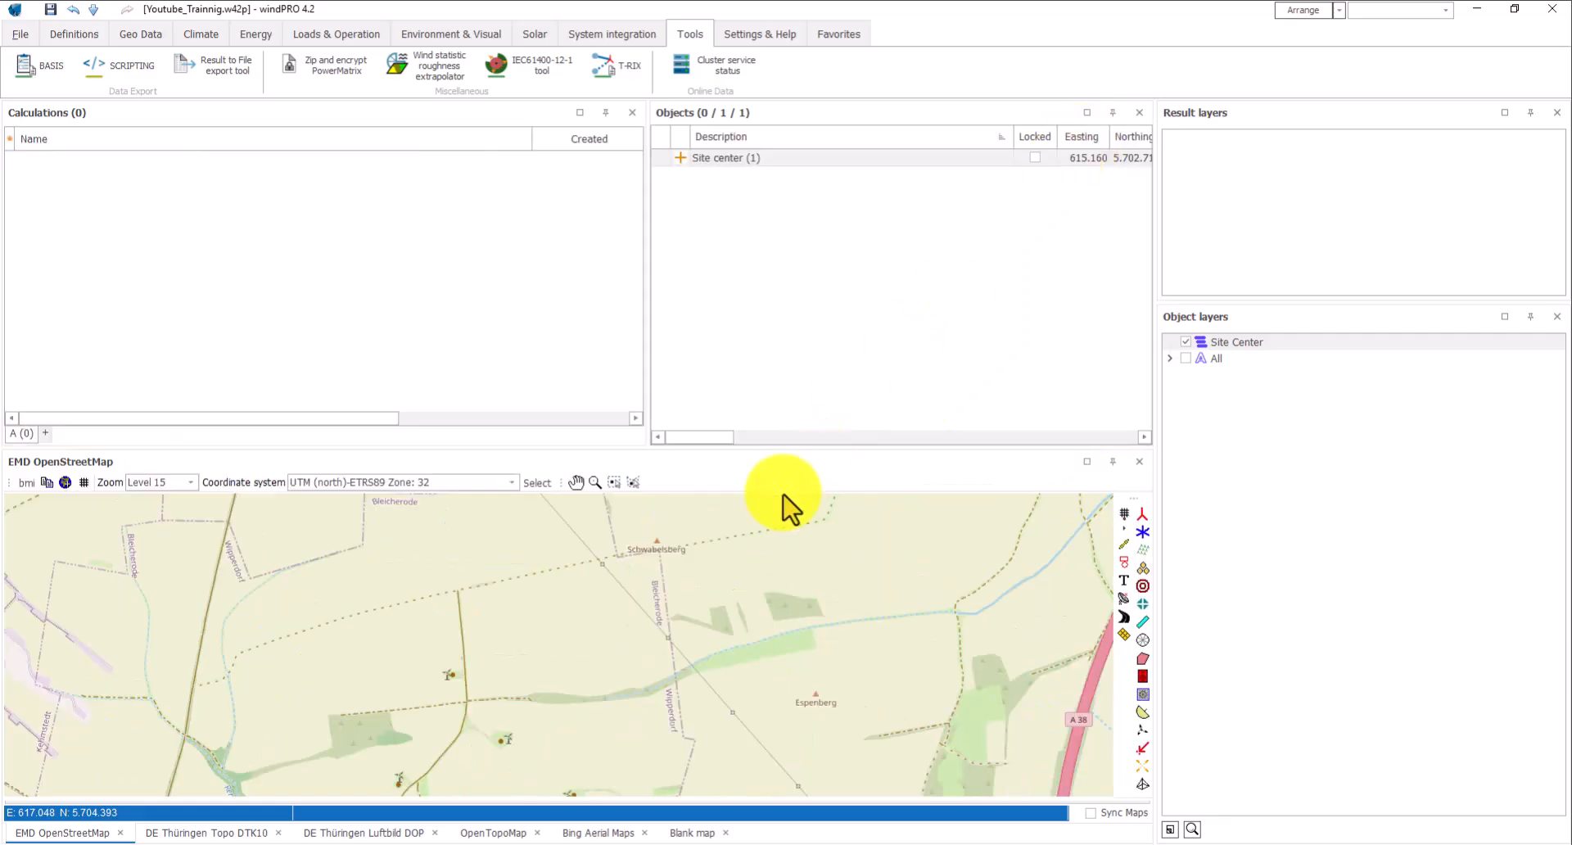
{"action": "left_click_drag", "start_coordinate": [672, 638], "coordinate": [691, 572]}
{"action": "left_click_drag", "start_coordinate": [691, 635], "coordinate": [718, 581]}
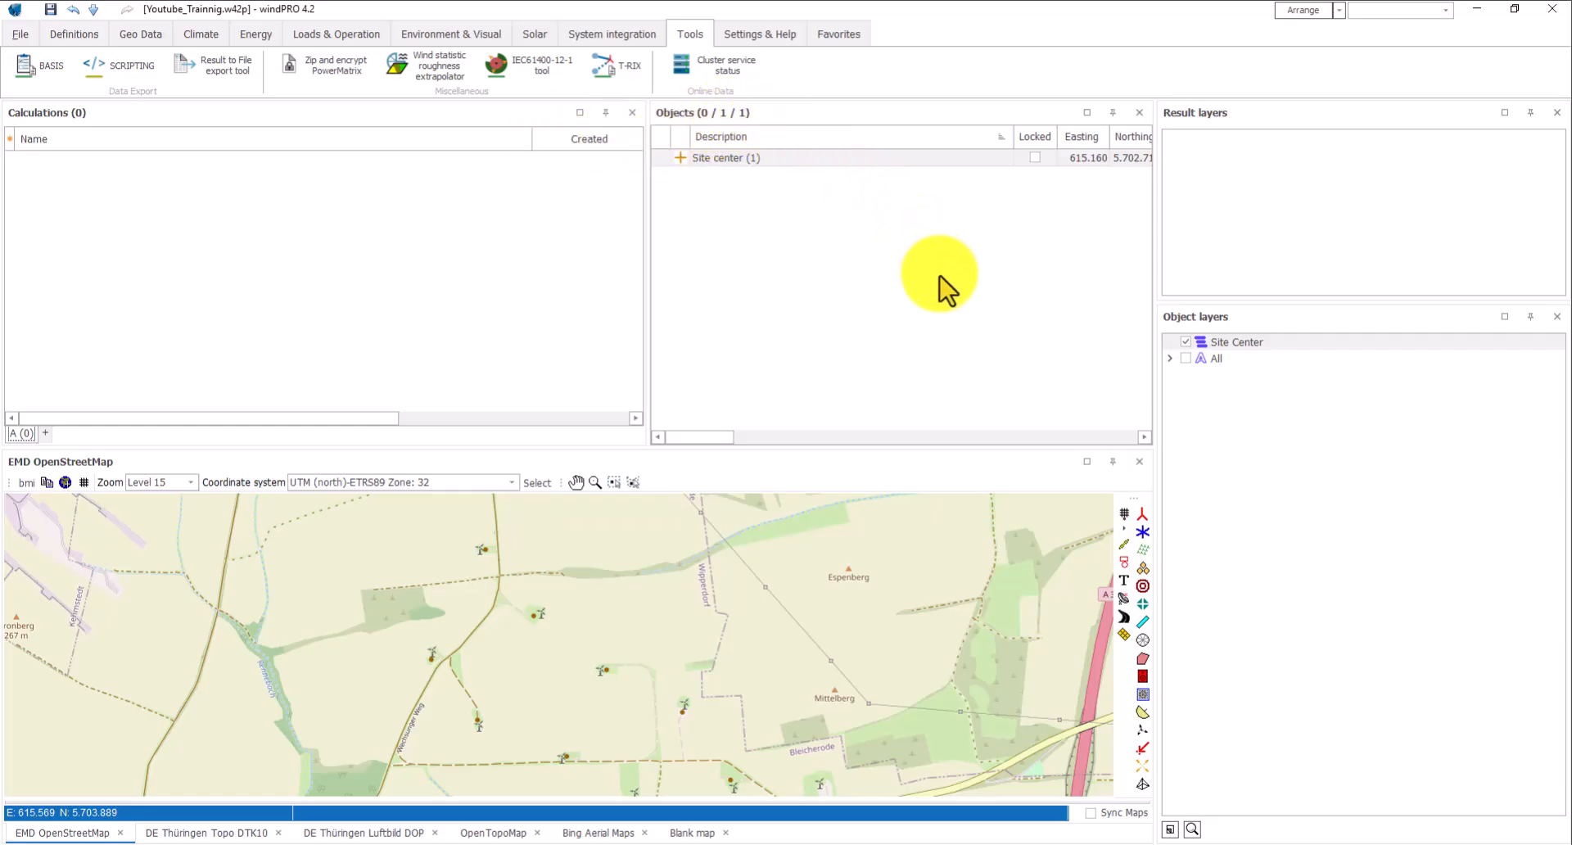
- Recentre the EMD OpenStreetMap on the site centre using its entry in the object list and turn on Sync Maps
{"action": "mouse_move", "coordinate": [691, 440]}
{"action": "left_mouse_down"}
{"action": "mouse_move", "coordinate": [752, 442]}
{"action": "mouse_move", "coordinate": [696, 442]}
{"action": "left_mouse_up"}
{"action": "left_click_drag", "start_coordinate": [734, 582], "coordinate": [963, 729]}
{"action": "left_click_drag", "start_coordinate": [718, 595], "coordinate": [1015, 741]}
{"action": "left_click_drag", "start_coordinate": [594, 617], "coordinate": [786, 675]}
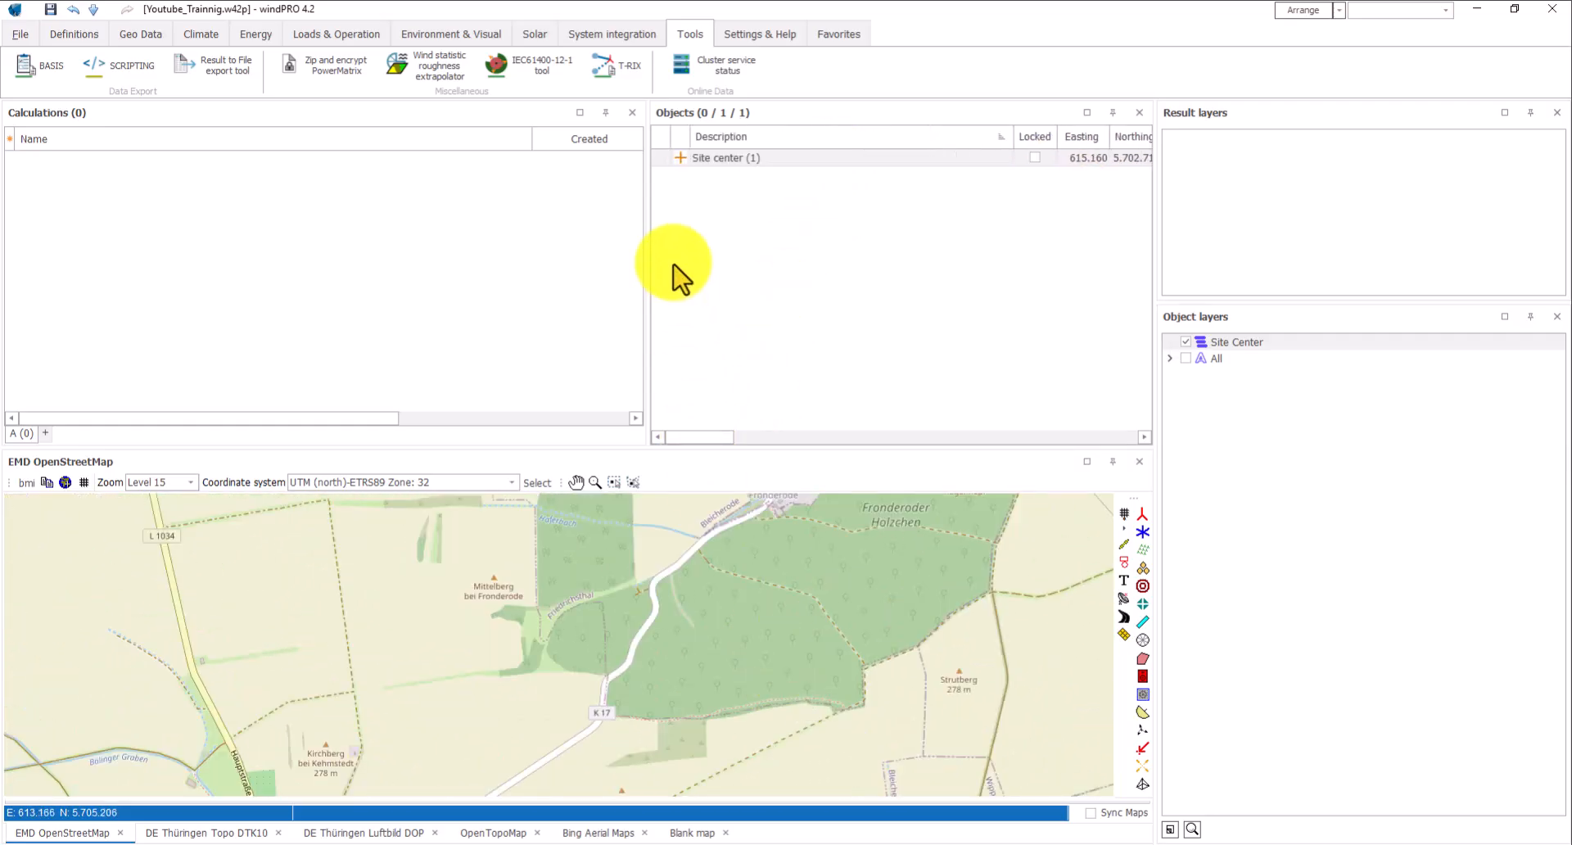
{"action": "left_click", "coordinate": [714, 158]}
{"action": "left_click", "coordinate": [763, 187]}
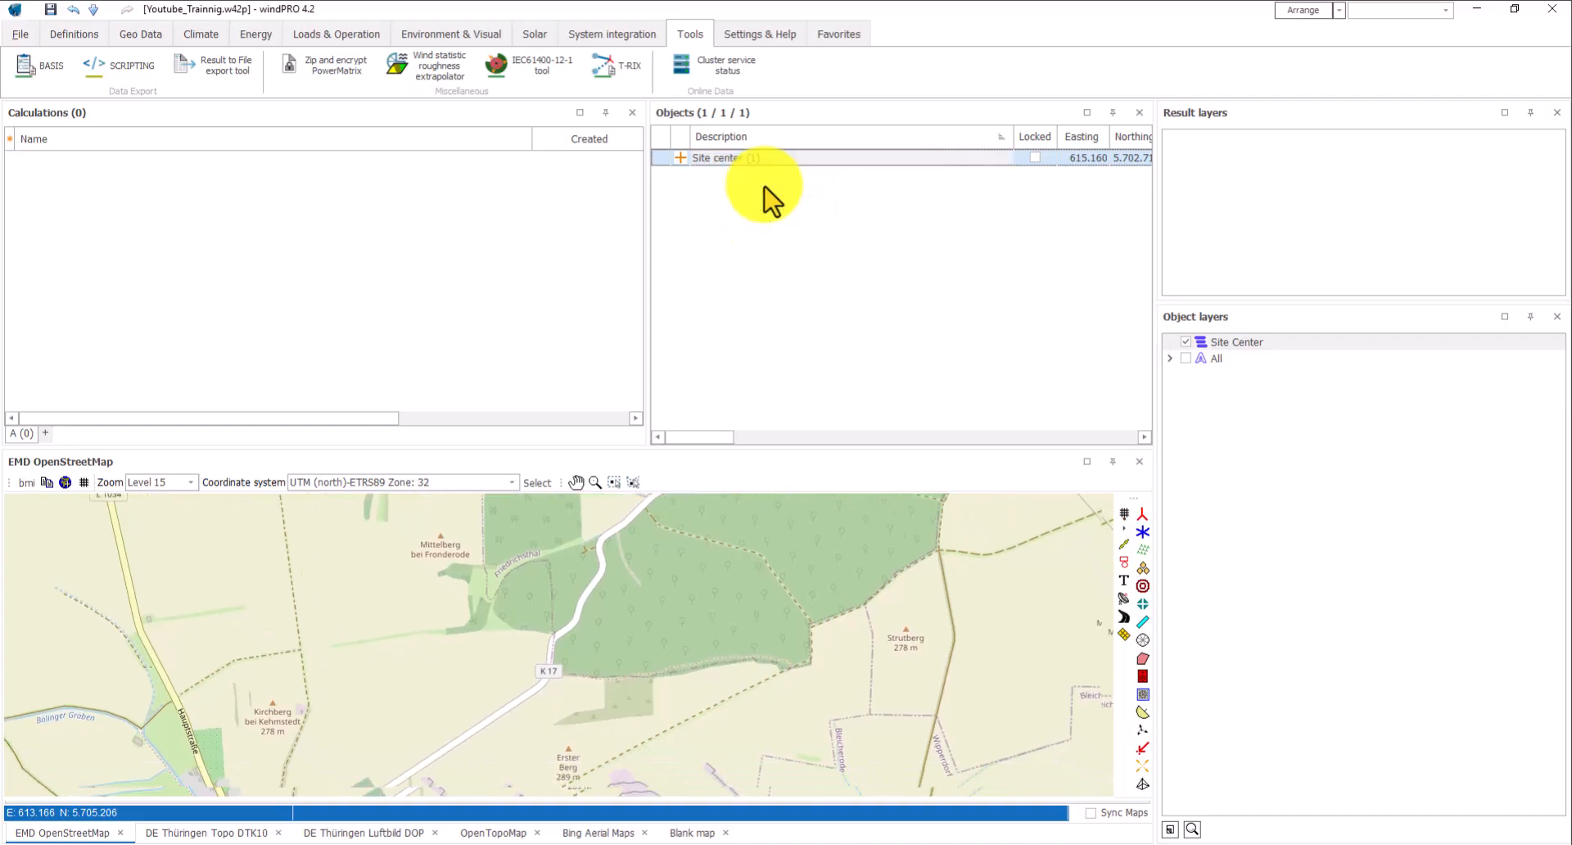
{"action": "mouse_move", "coordinate": [684, 703]}
{"action": "left_mouse_down"}
{"action": "mouse_move", "coordinate": [631, 660]}
{"action": "mouse_move", "coordinate": [639, 632]}
{"action": "mouse_move", "coordinate": [652, 658]}
{"action": "mouse_move", "coordinate": [617, 679]}
{"action": "left_mouse_up"}
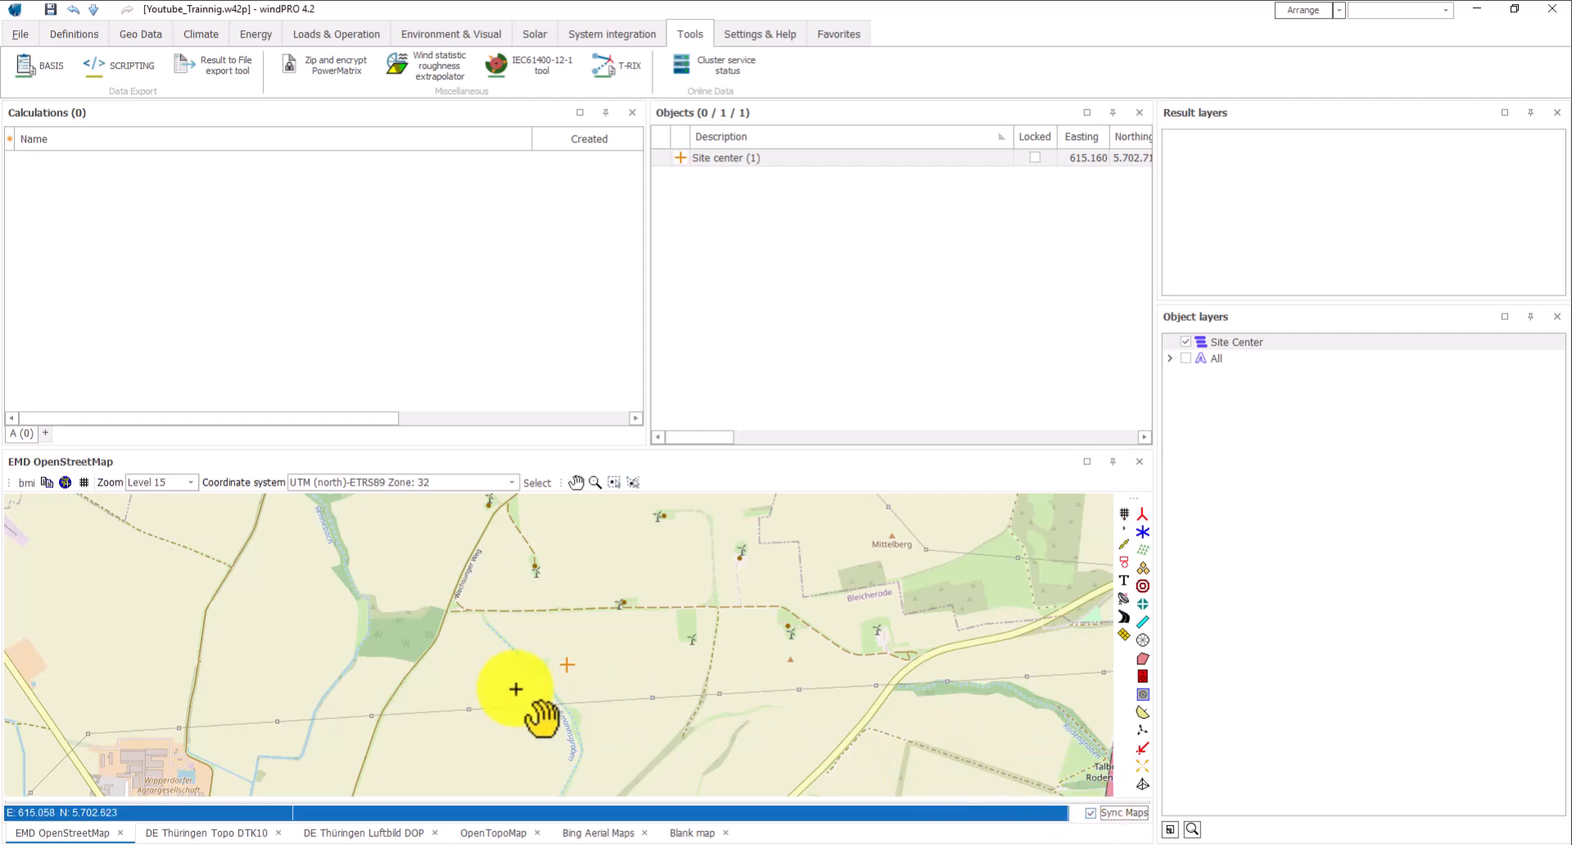
- Move the synchronized maps to Kehmstedt and compare the village on Topo DTK10 and an enlarged Bing Aerial Maps window
{"action": "left_click_drag", "start_coordinate": [336, 615], "coordinate": [744, 761]}
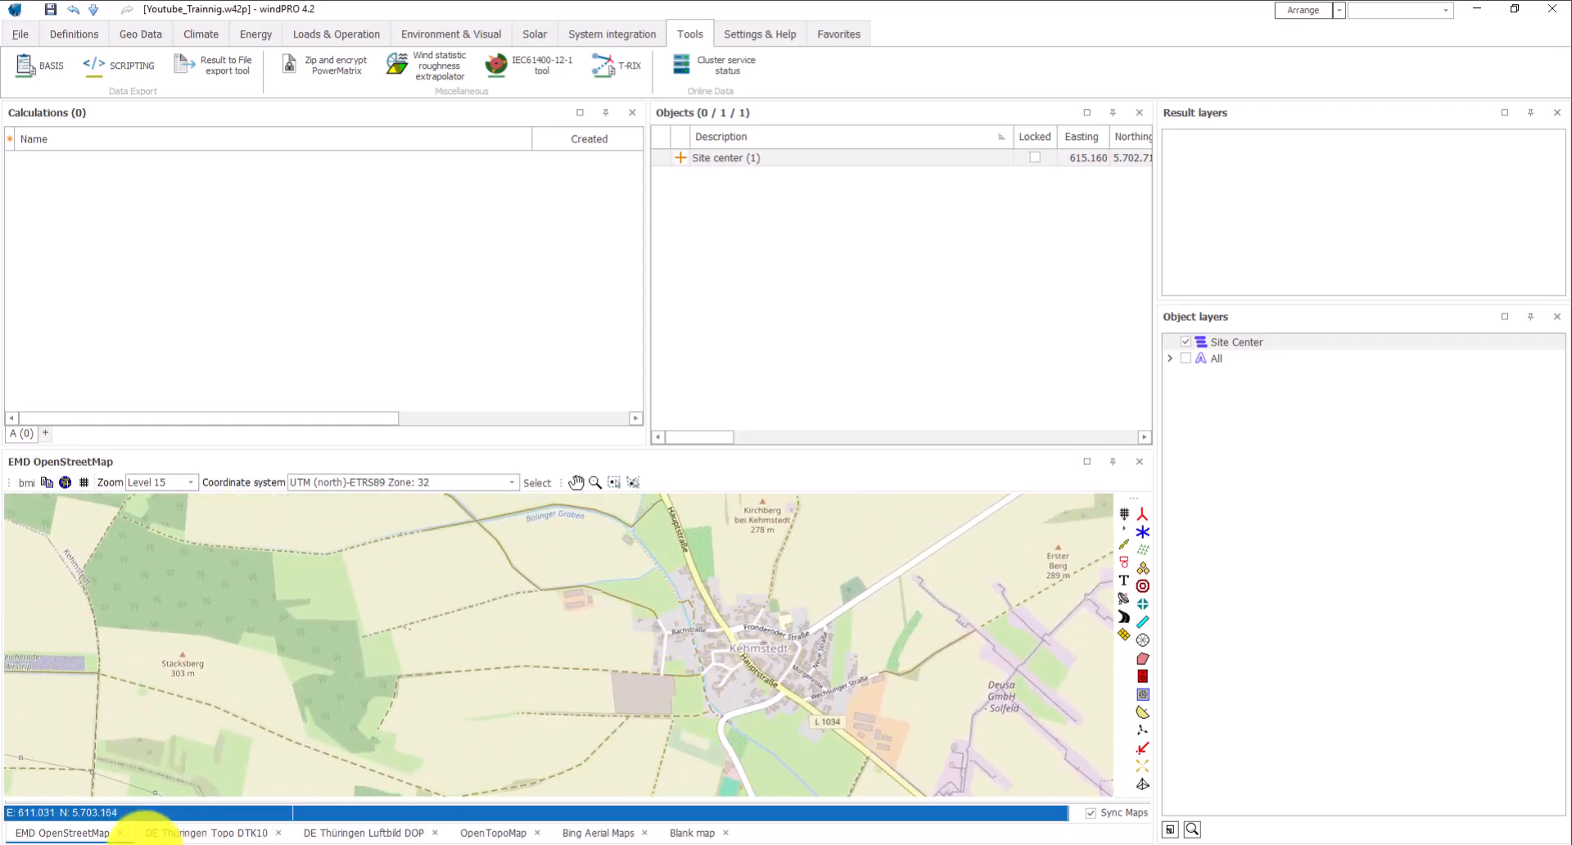
{"action": "left_click", "coordinate": [184, 833]}
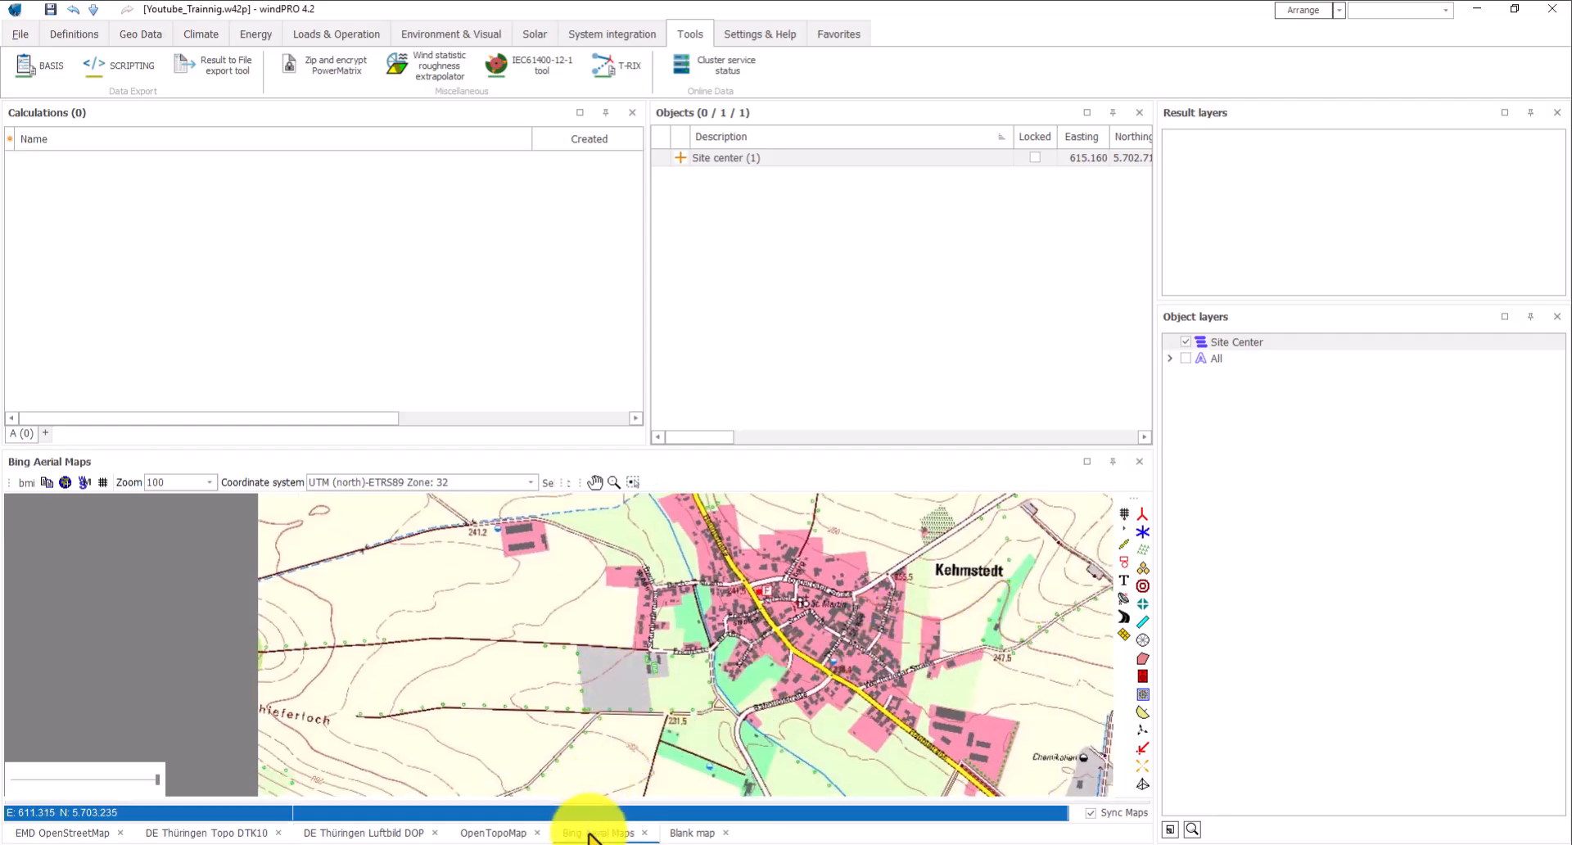
{"action": "left_click_drag", "start_coordinate": [730, 710], "coordinate": [693, 736]}
{"action": "scroll", "coordinate": [697, 691], "scroll_direction": "up", "scroll_amount": 1}
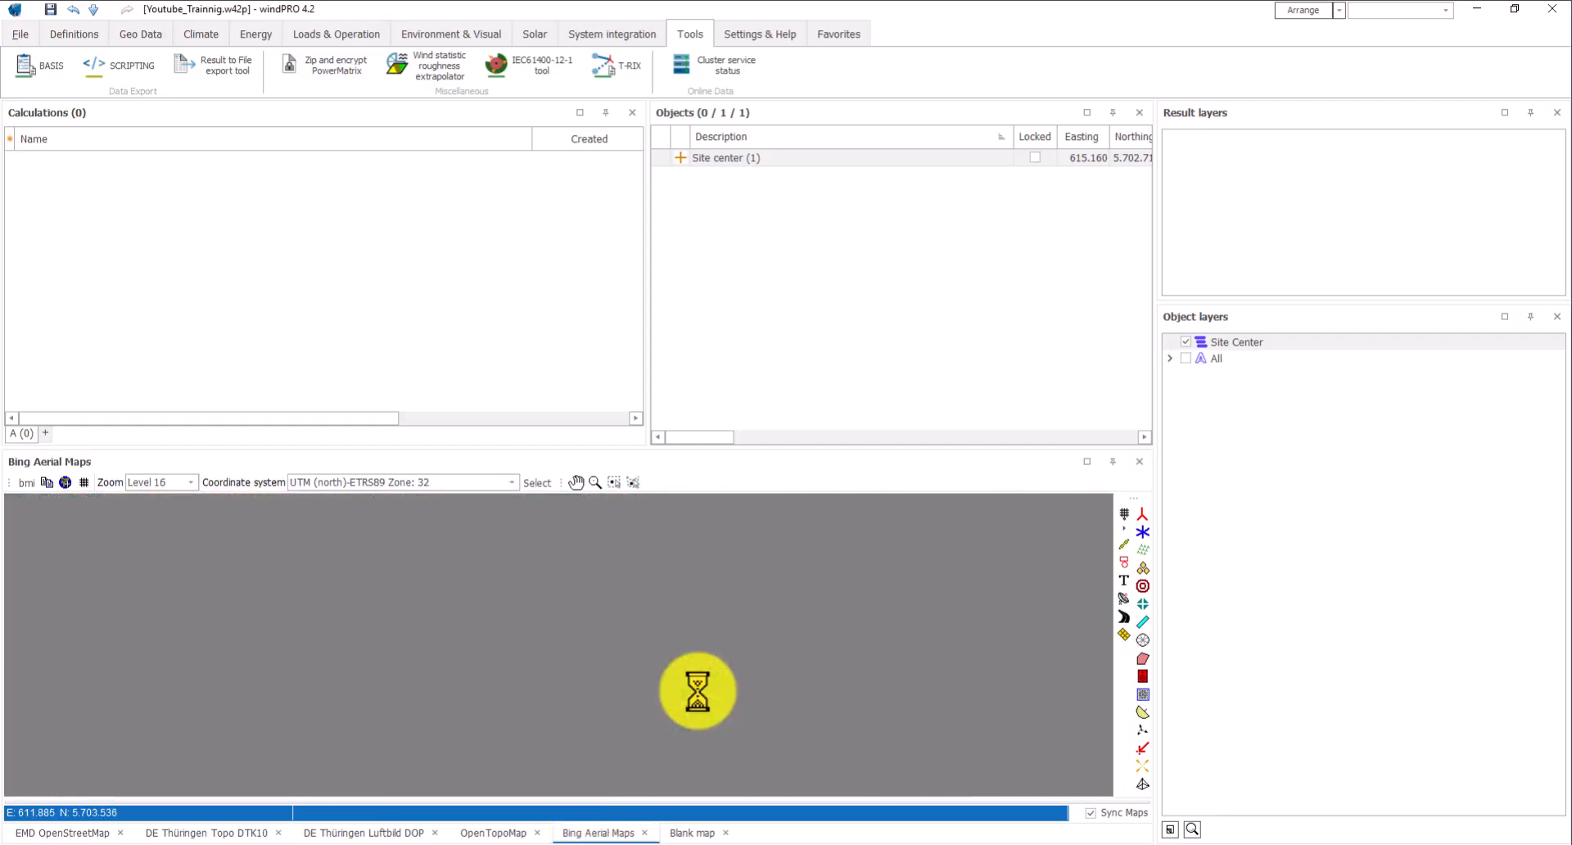
{"action": "left_click", "coordinate": [1083, 462]}
{"action": "left_click_drag", "start_coordinate": [777, 491], "coordinate": [758, 563]}
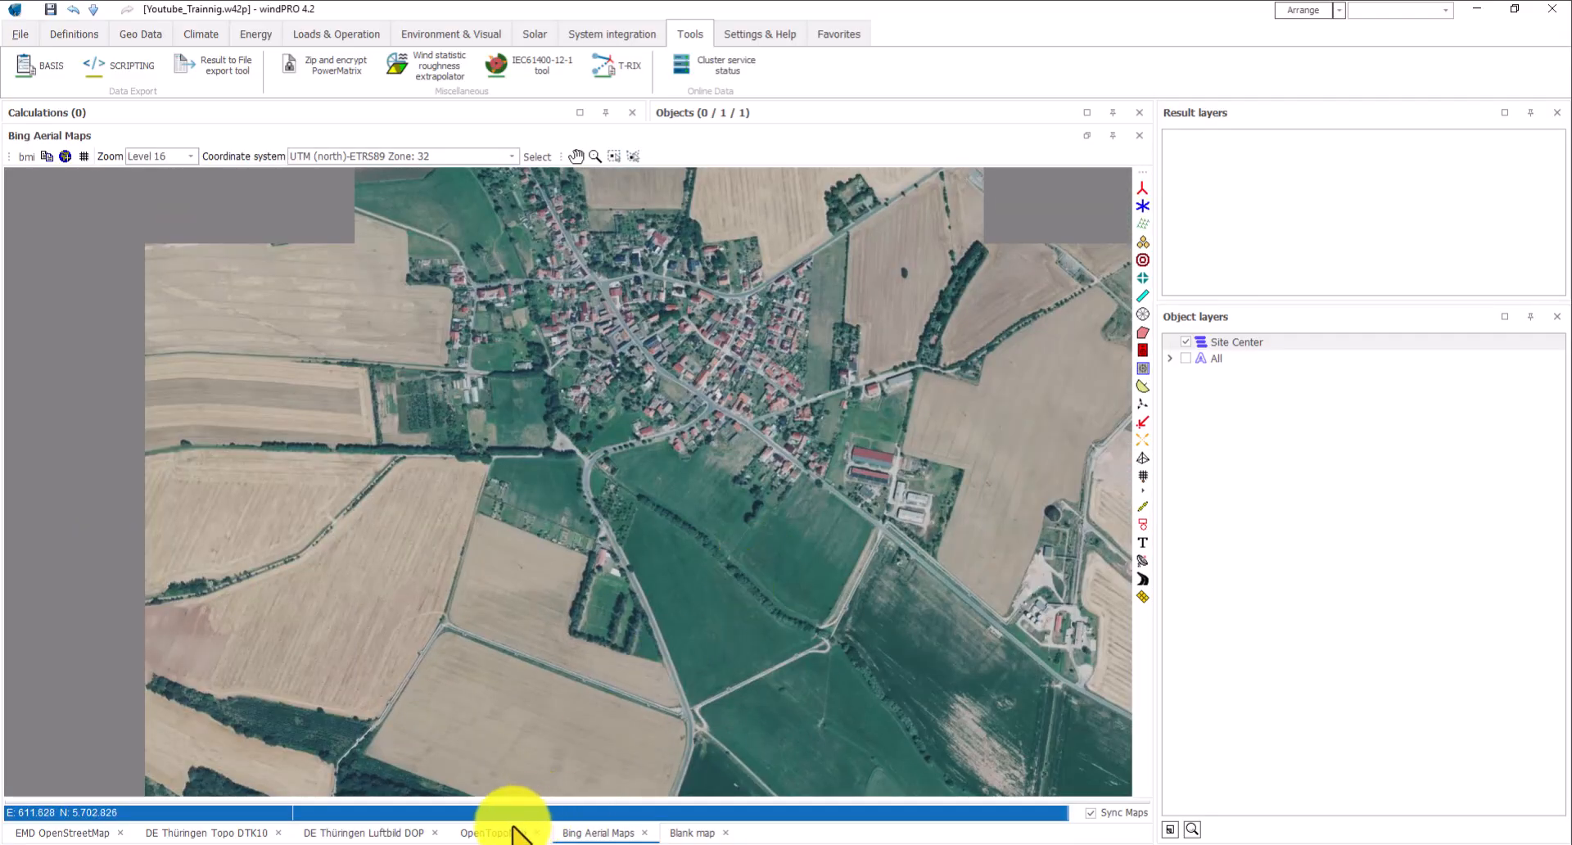
- Check the DE Thüringen Luftbild DOP coverage near Kehmstedt and bring the EMD OpenStreetMap back to the wind farm
{"action": "left_click", "coordinate": [366, 832]}
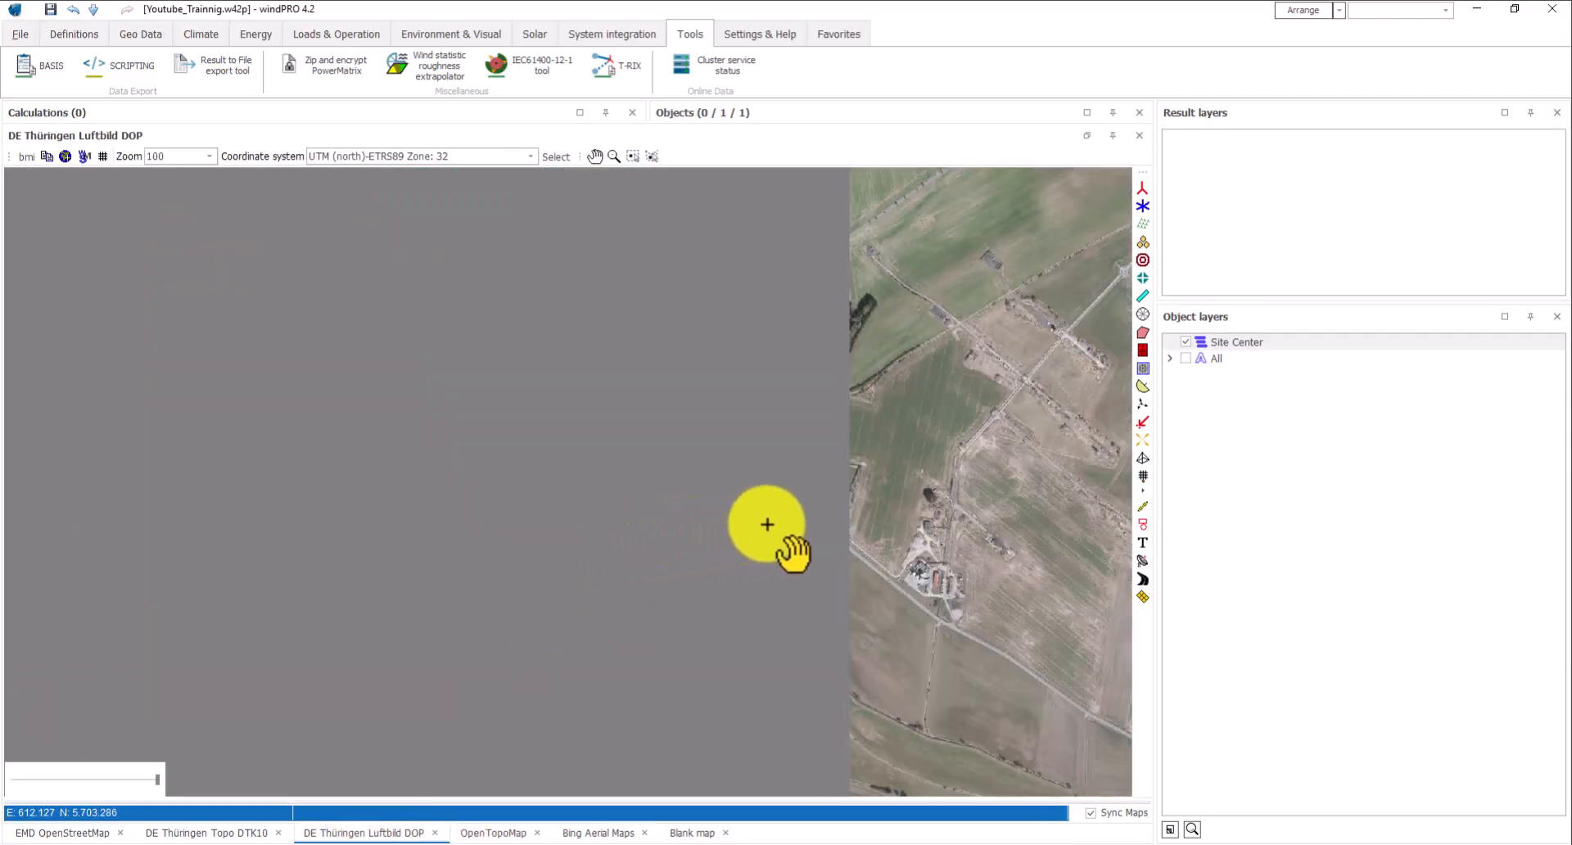
{"action": "left_click_drag", "start_coordinate": [892, 519], "coordinate": [860, 548]}
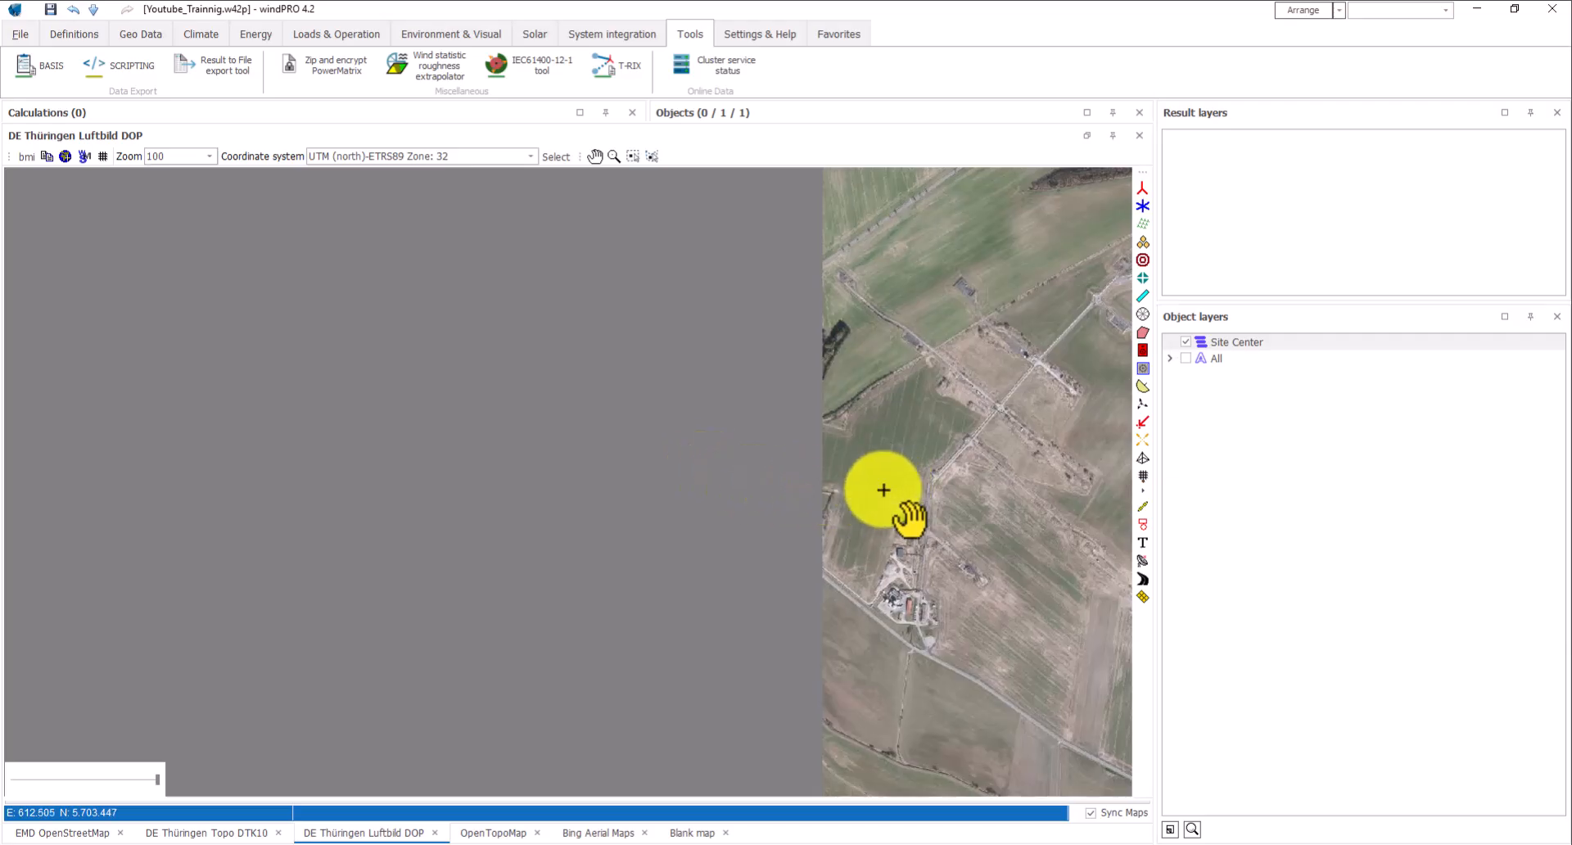
{"action": "left_click_drag", "start_coordinate": [884, 490], "coordinate": [800, 551]}
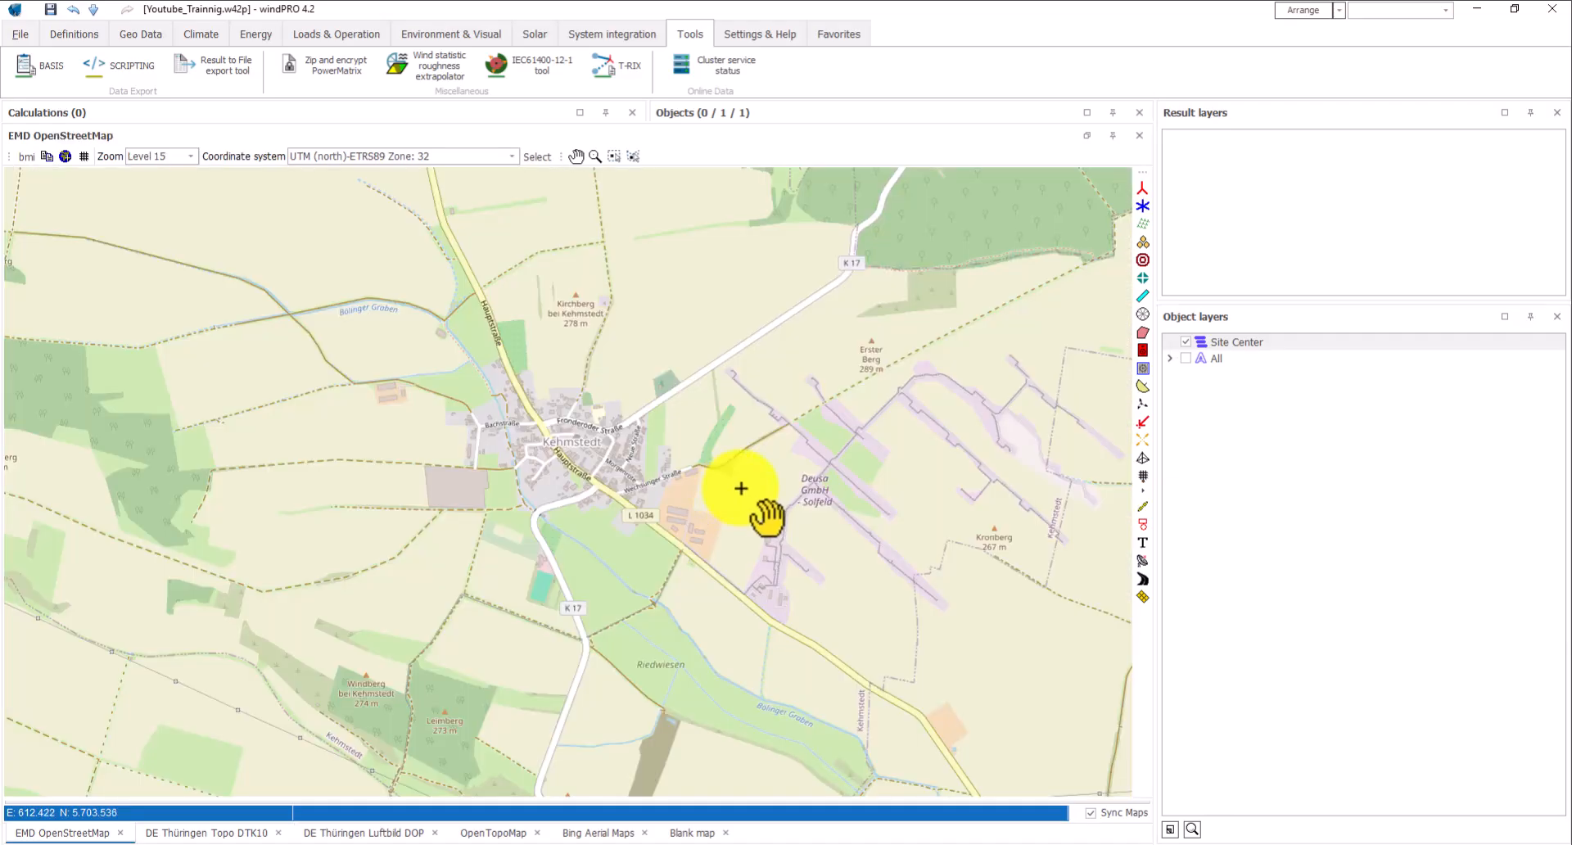
{"action": "mouse_move", "coordinate": [880, 453]}
{"action": "left_mouse_down"}
{"action": "mouse_move", "coordinate": [505, 459]}
{"action": "mouse_move", "coordinate": [162, 499]}
{"action": "left_mouse_up"}
{"action": "left_click_drag", "start_coordinate": [483, 475], "coordinate": [341, 331]}
{"action": "left_click_drag", "start_coordinate": [565, 575], "coordinate": [493, 539]}
{"action": "left_click_drag", "start_coordinate": [382, 562], "coordinate": [506, 624]}
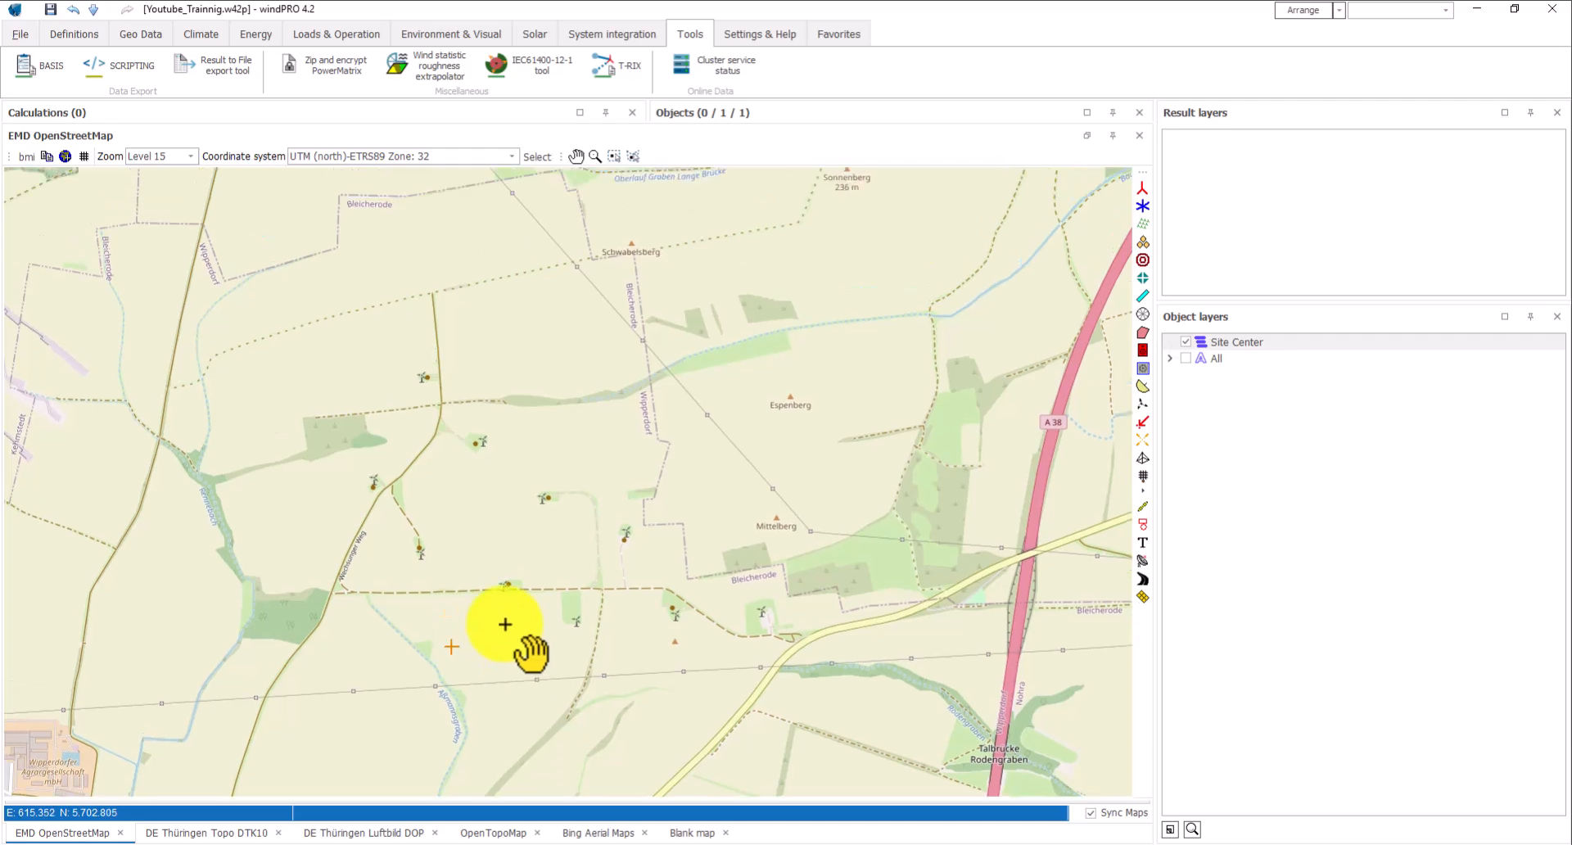
- Compare the wind farm on the DE Thüringen Luftbild DOP at zoom 100 and on Bing Aerial Maps at level 16
{"action": "left_click", "coordinate": [249, 832]}
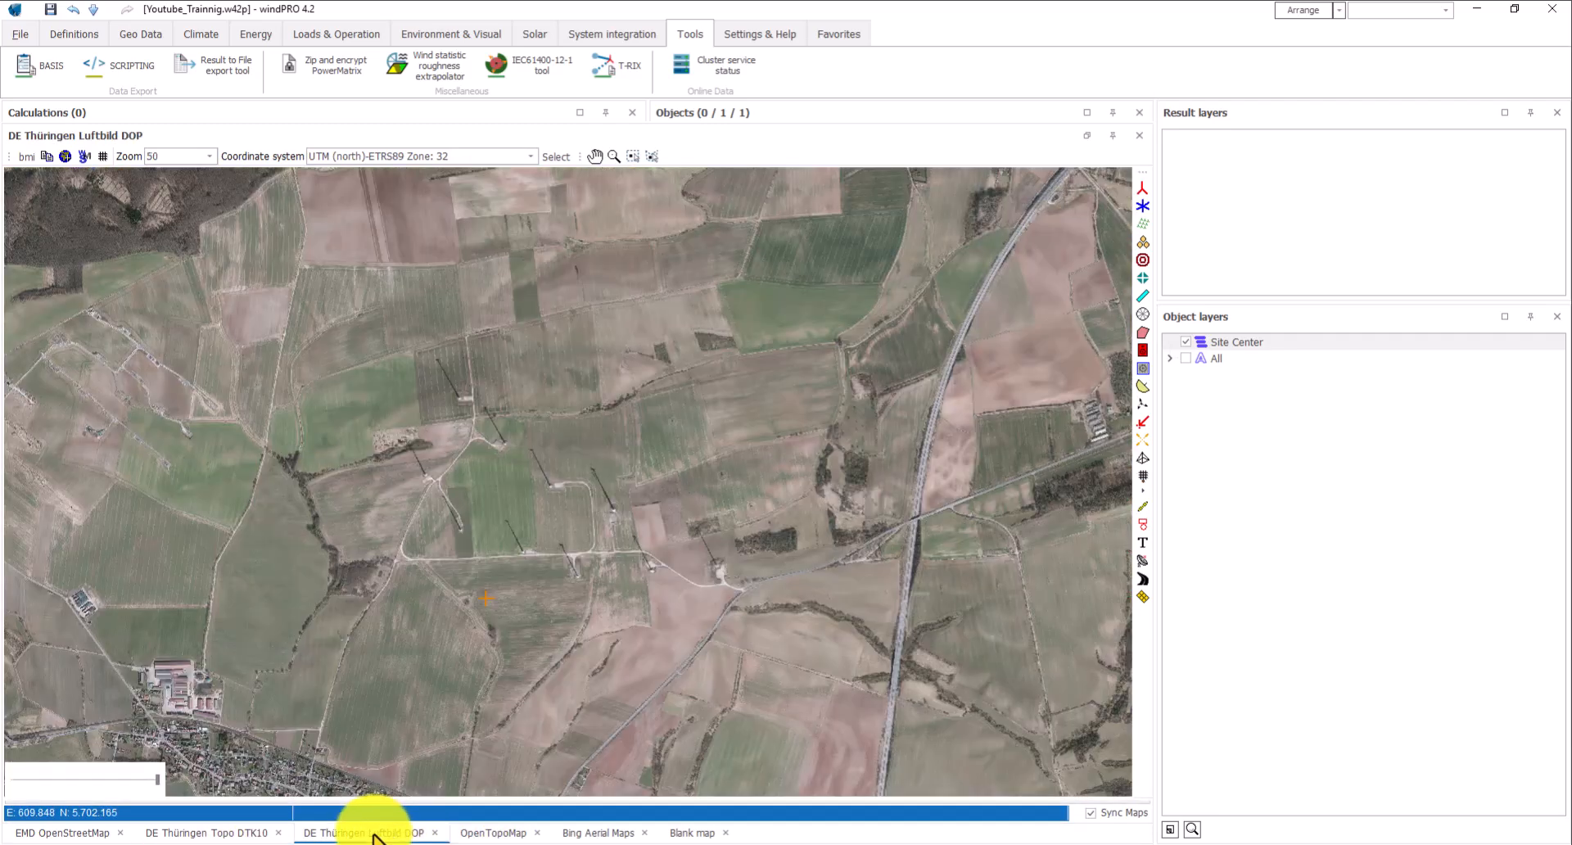
{"action": "left_click_drag", "start_coordinate": [519, 643], "coordinate": [519, 663]}
{"action": "scroll", "coordinate": [533, 596], "scroll_direction": "up", "scroll_amount": 1}
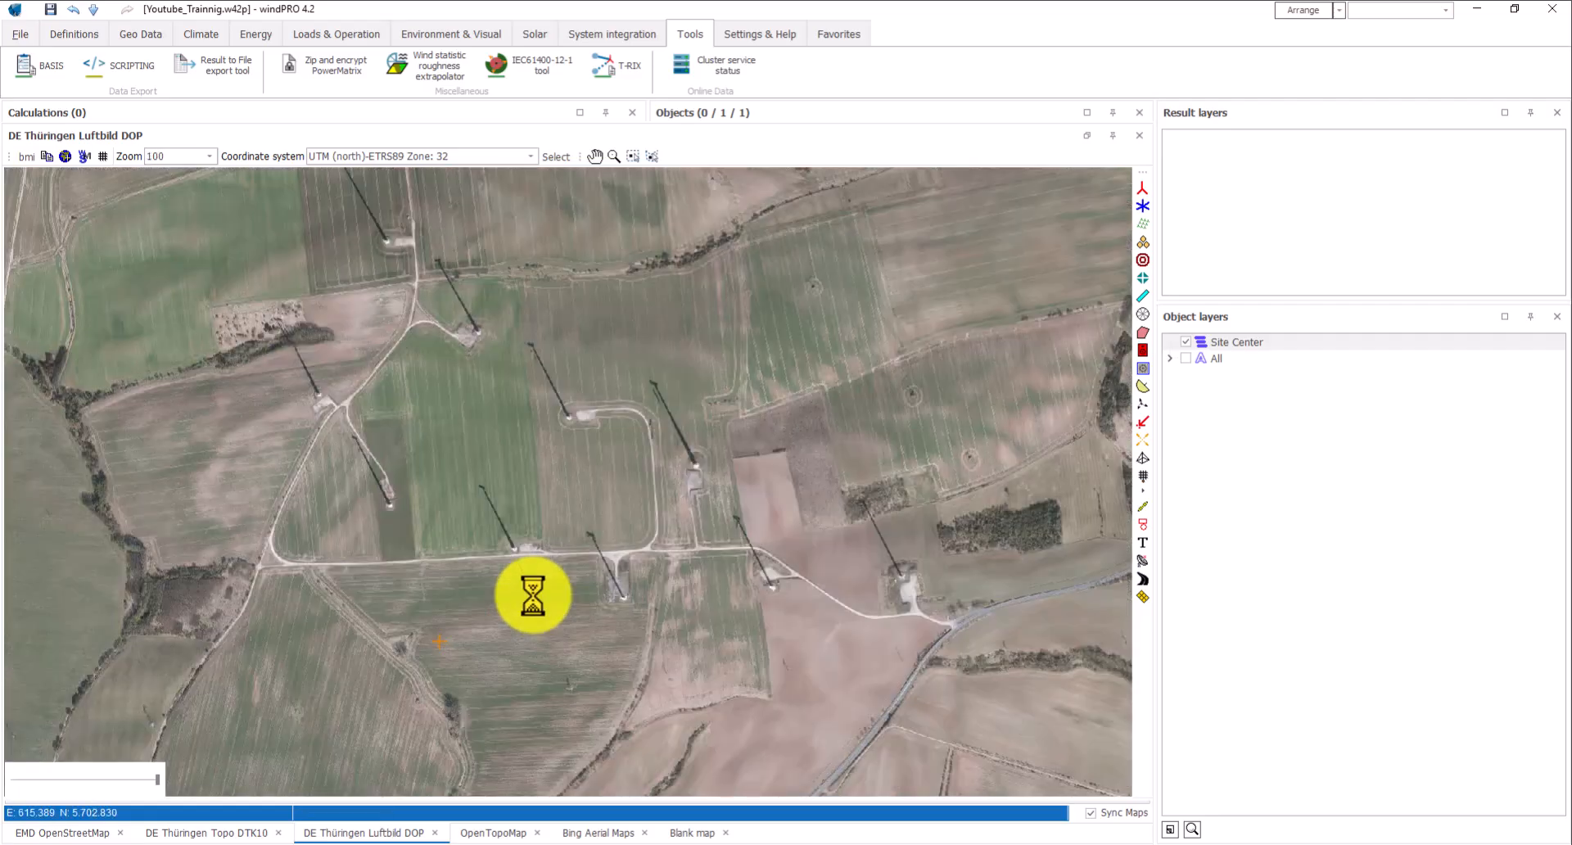
{"action": "left_click", "coordinate": [591, 831]}
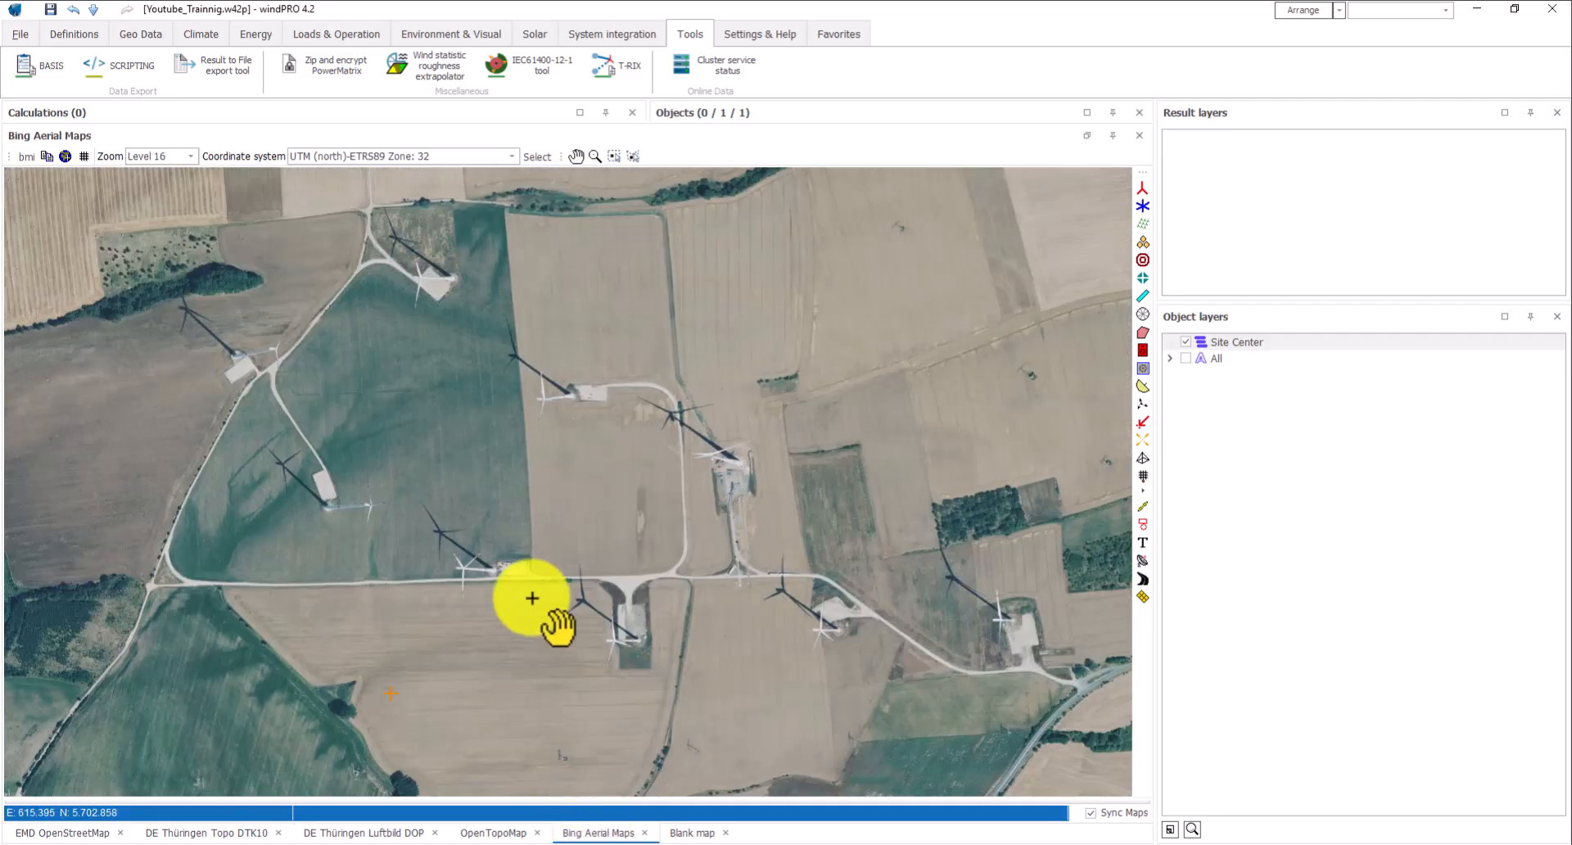
- Close the Bing Aerial Maps window, and set the Blank map window to auto-hide and pin it back into the layout
{"action": "scroll", "coordinate": [604, 517], "scroll_direction": "down", "scroll_amount": 1}
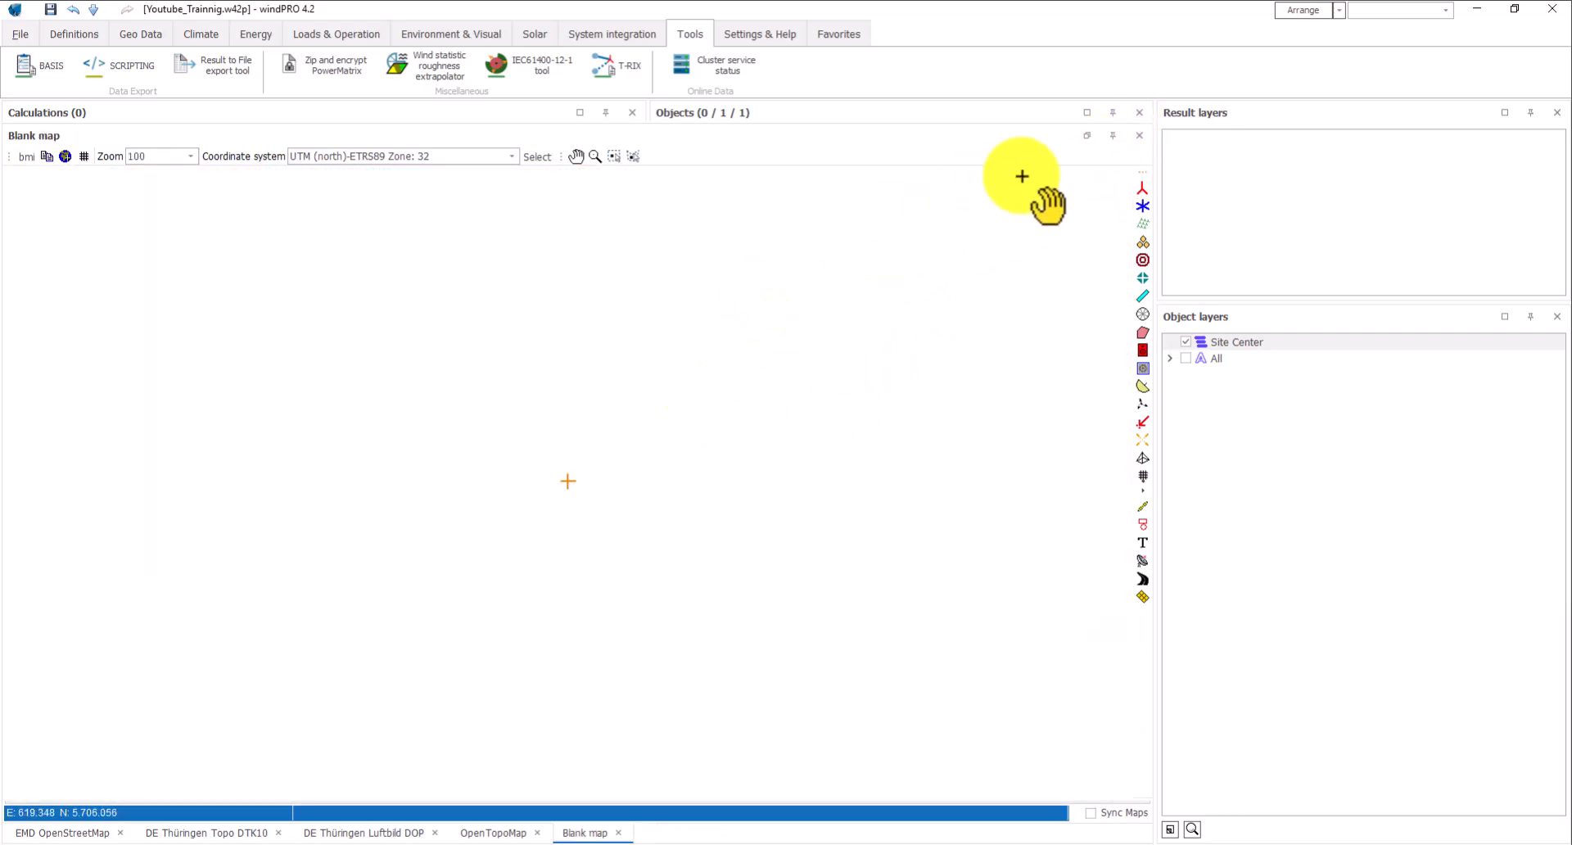
{"action": "left_click", "coordinate": [1111, 136]}
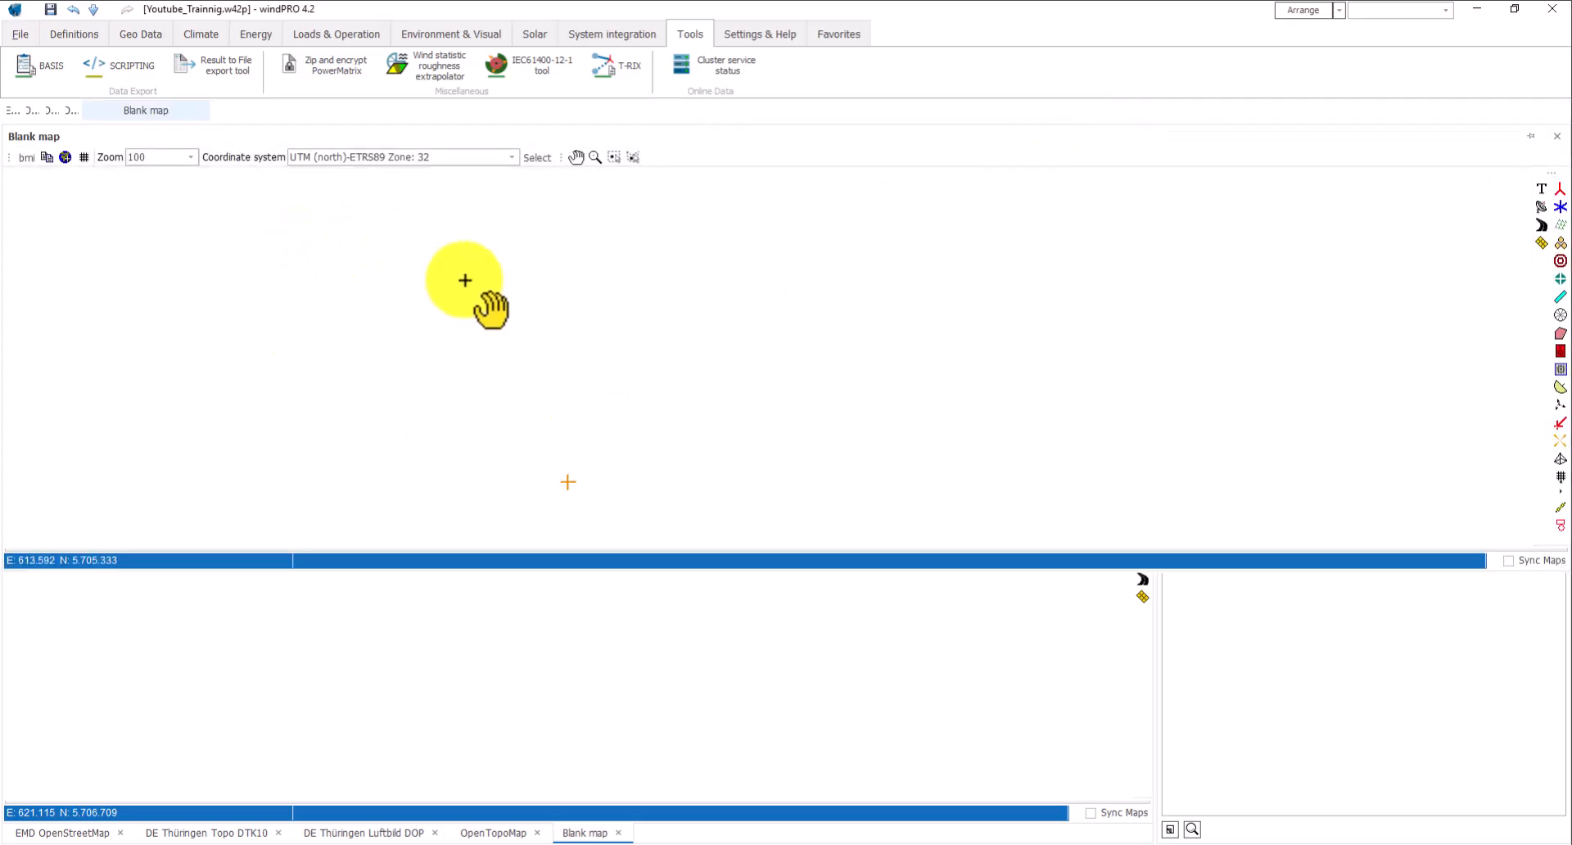
{"action": "left_click", "coordinate": [1531, 136]}
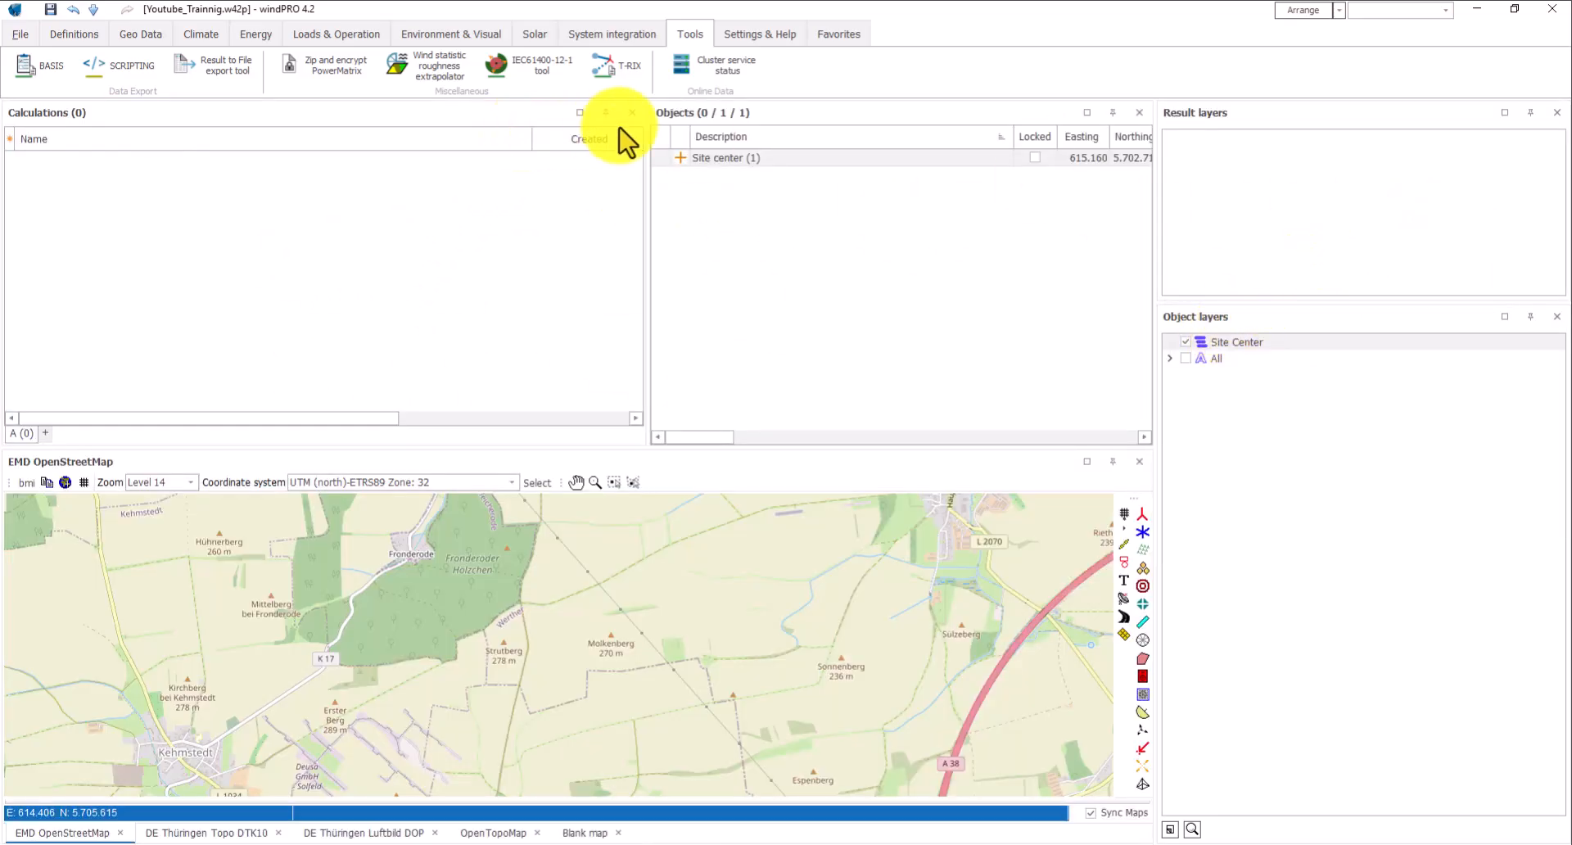
- Close the Calculations, Objects, Result layers and Object layers windows so the EMD OpenStreetMap fills the workspace
{"action": "left_click", "coordinate": [631, 113]}
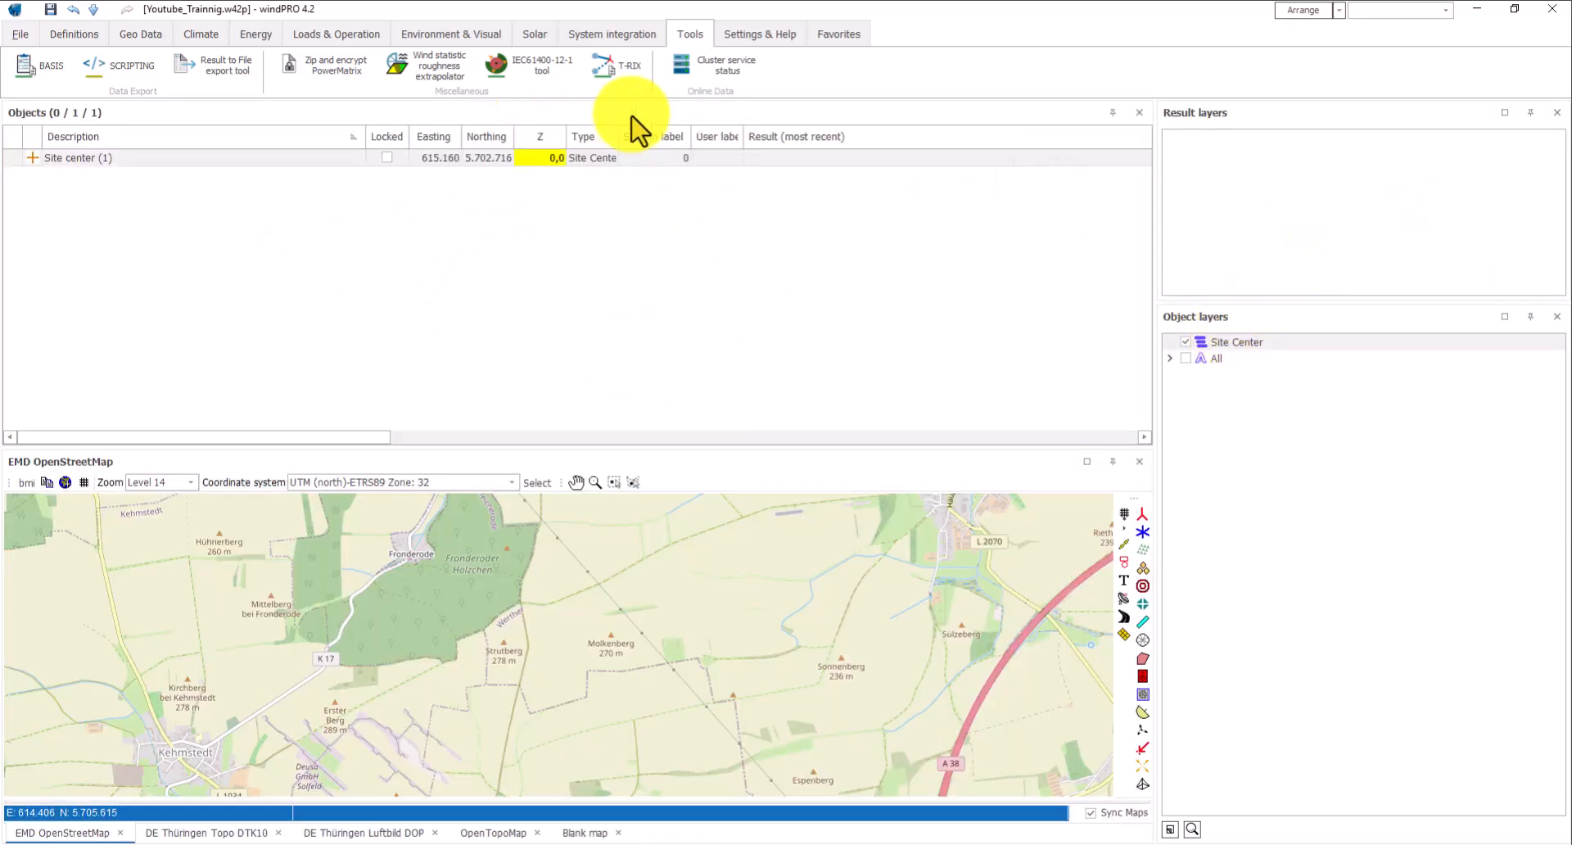
{"action": "left_click", "coordinate": [1138, 113]}
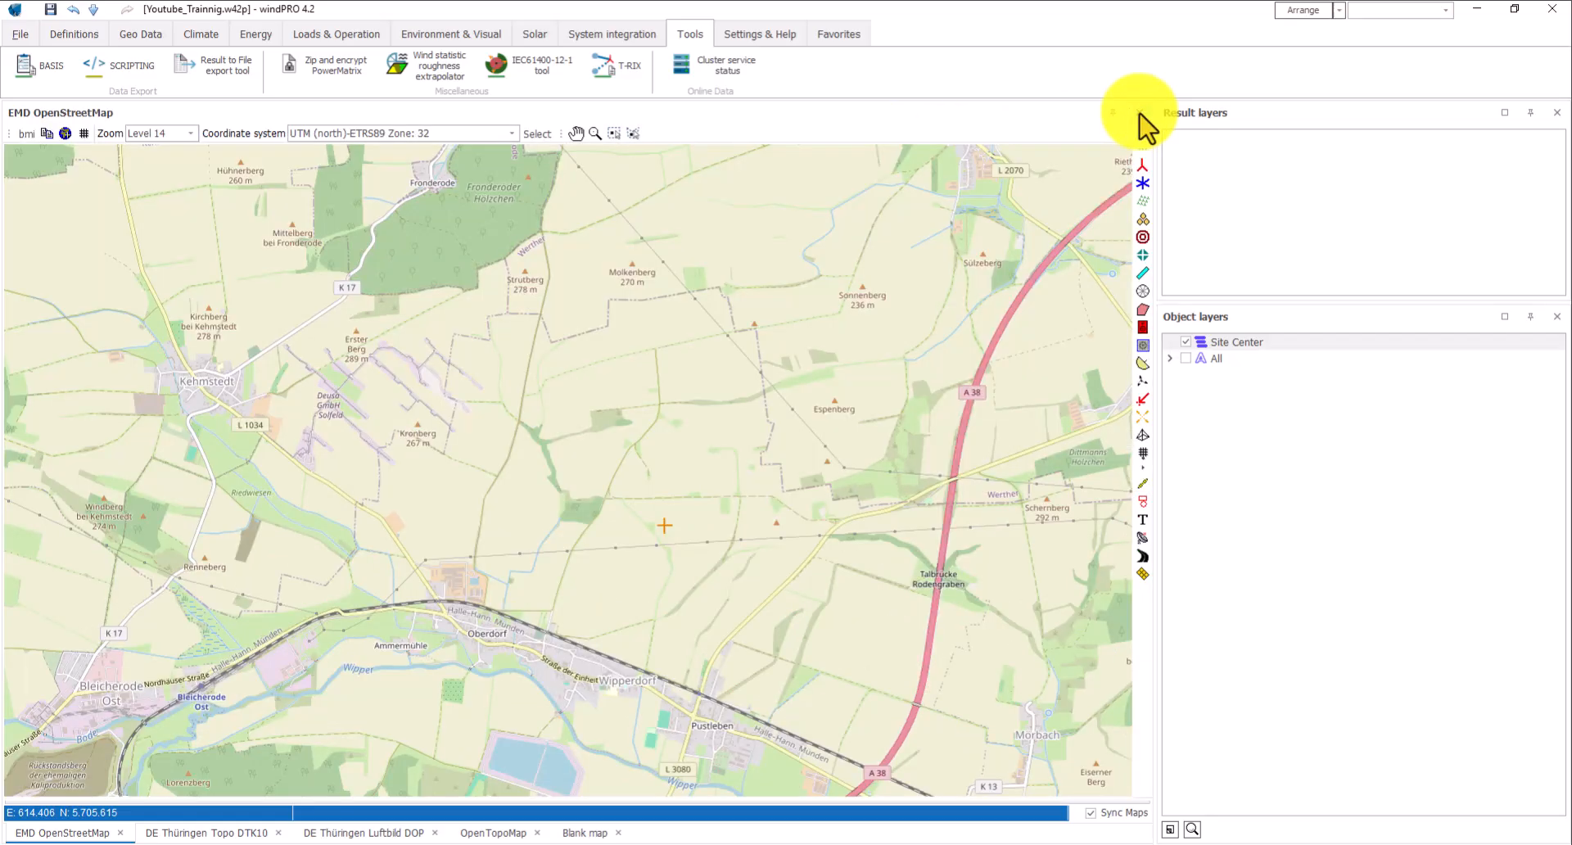
{"action": "left_click", "coordinate": [1556, 113]}
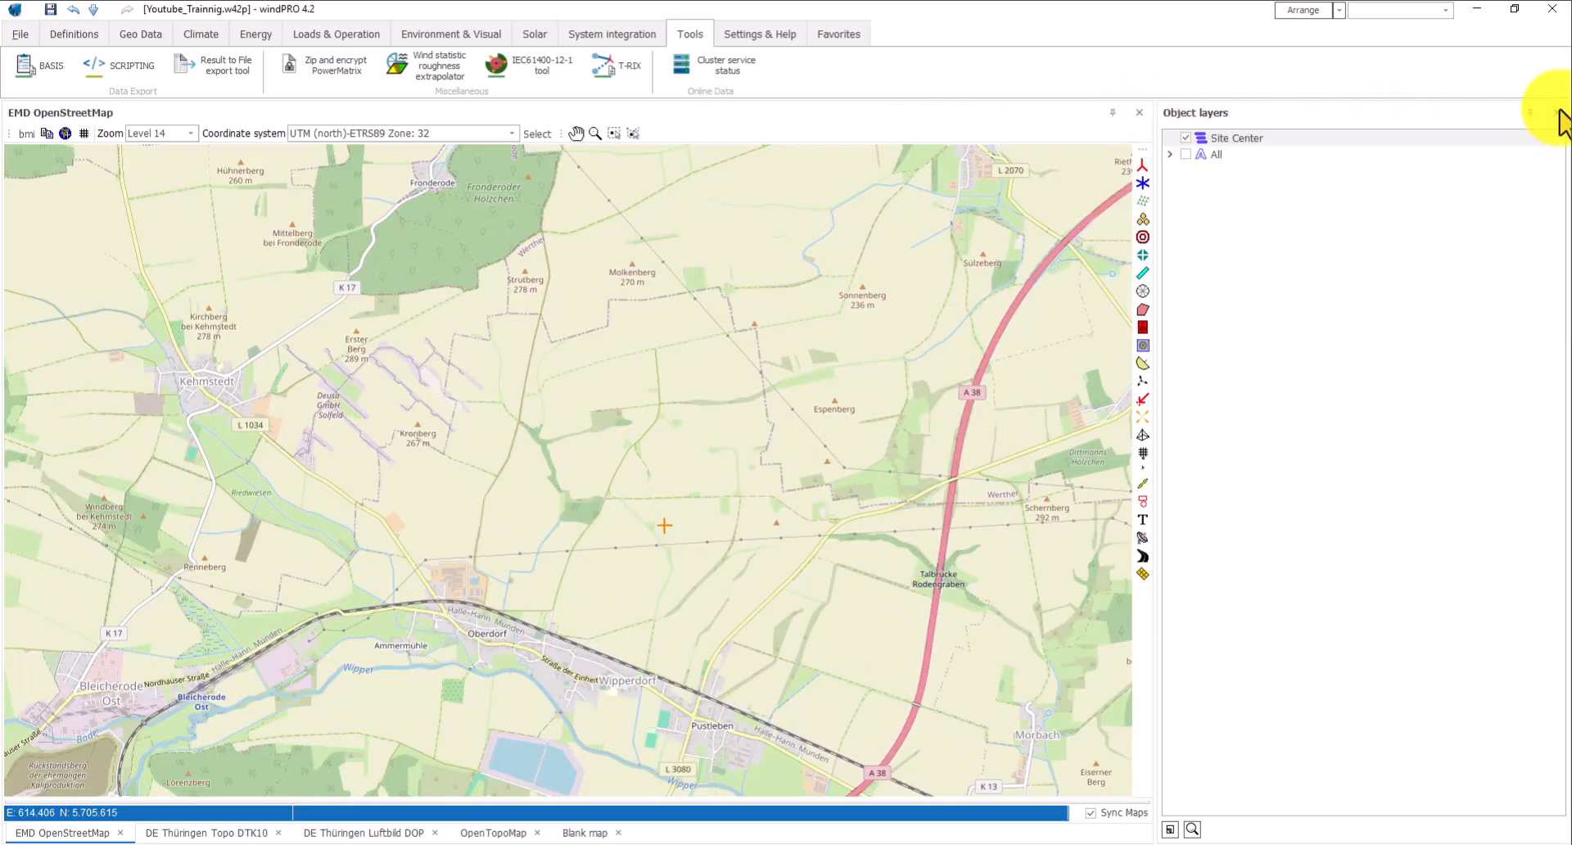
{"action": "left_click", "coordinate": [1557, 113]}
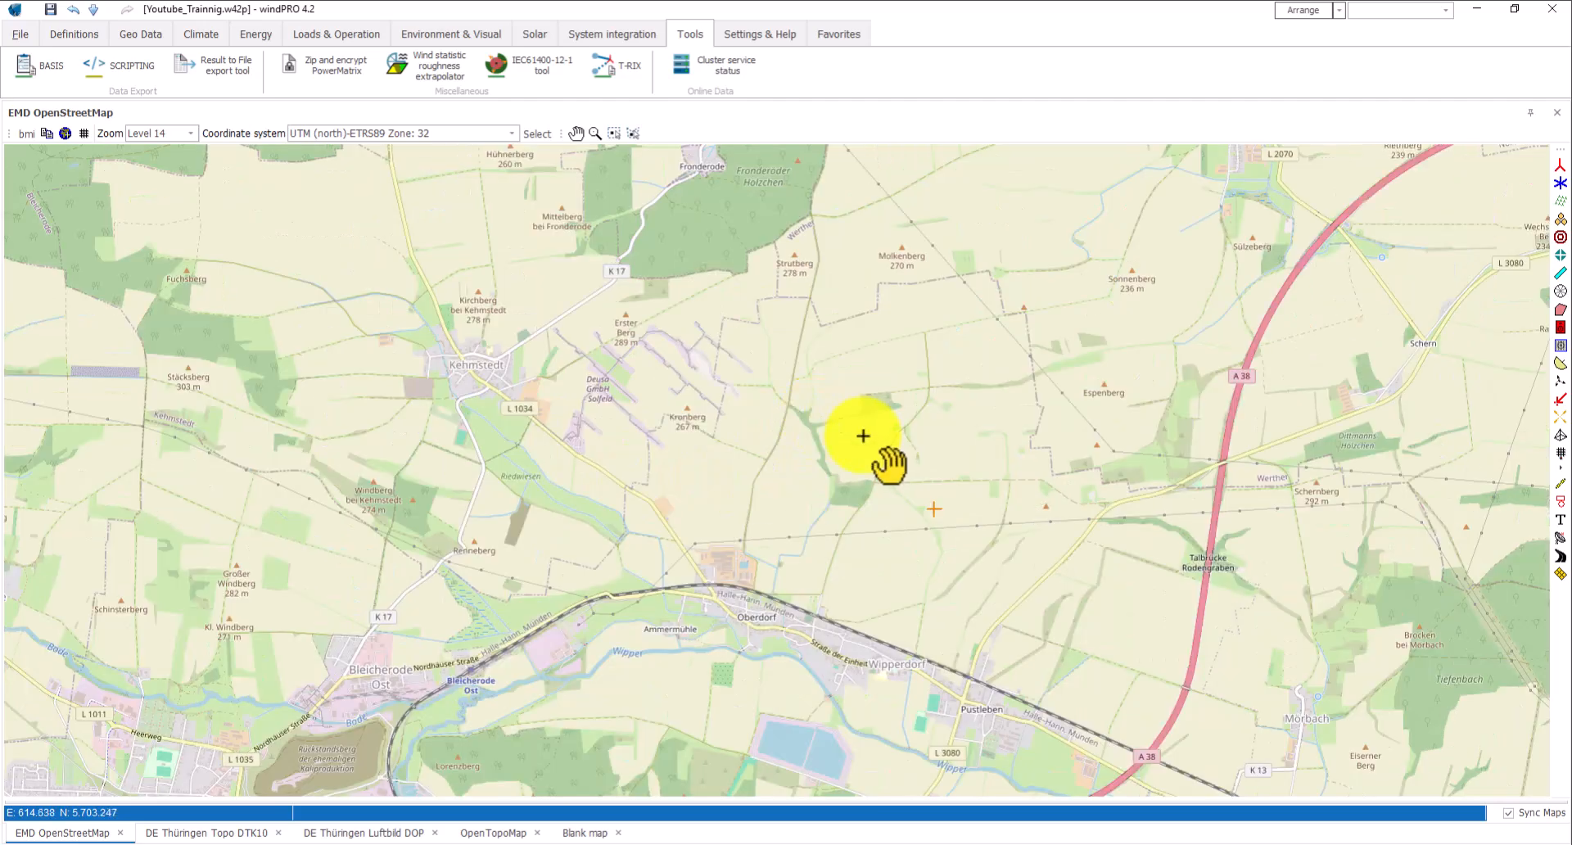
- Bring the wind farm into view on the EMD OpenStreetMap at Level 15 and apply the EMD default window layout
{"action": "left_click_drag", "start_coordinate": [863, 436], "coordinate": [648, 572]}
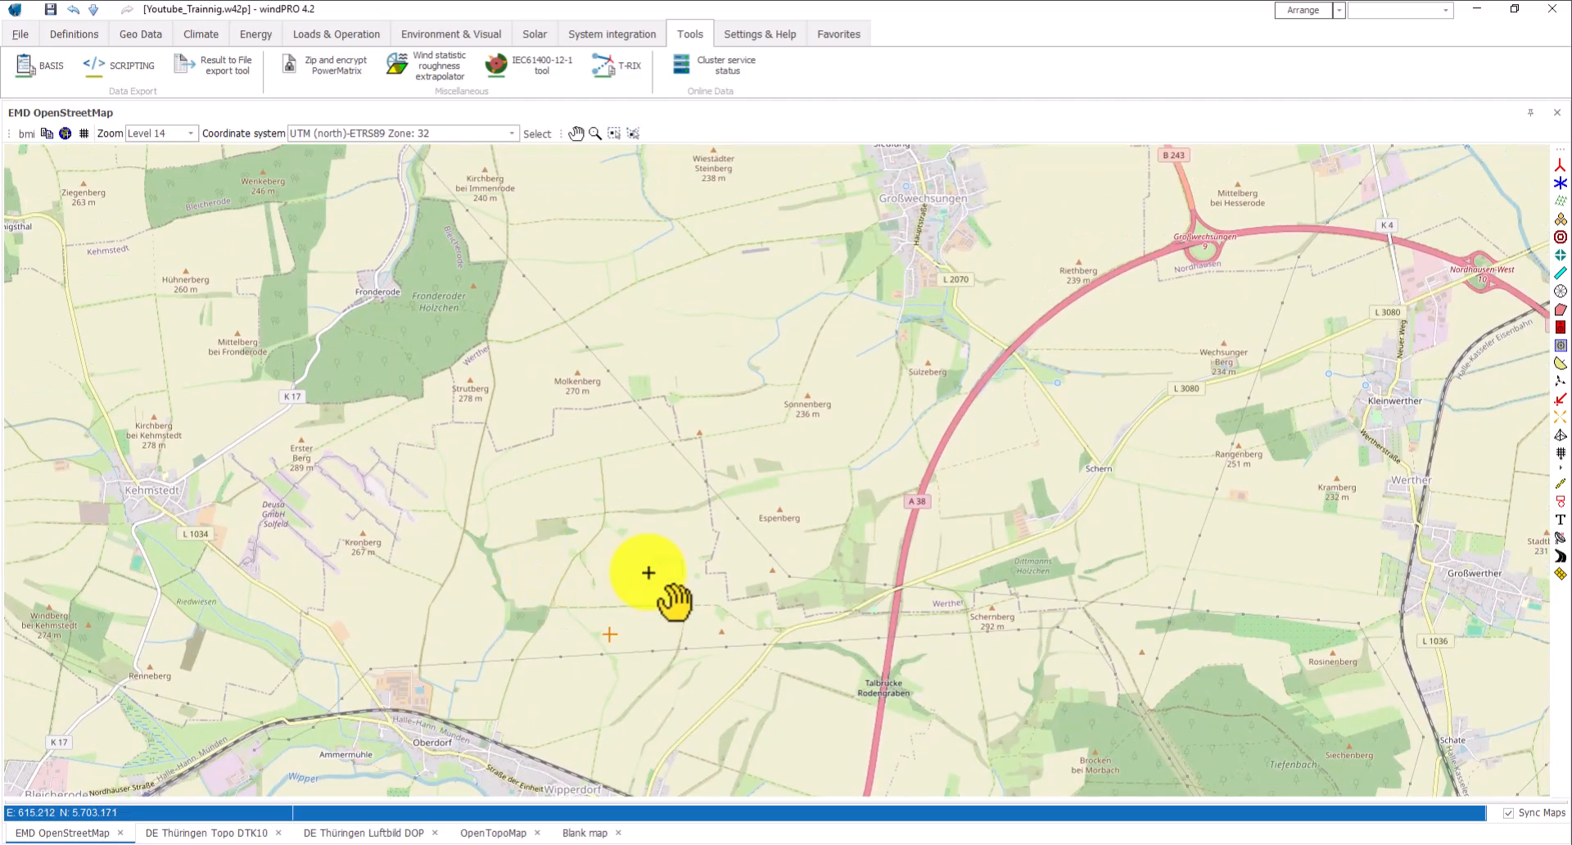
{"action": "scroll", "coordinate": [755, 567], "scroll_direction": "up", "scroll_amount": 1}
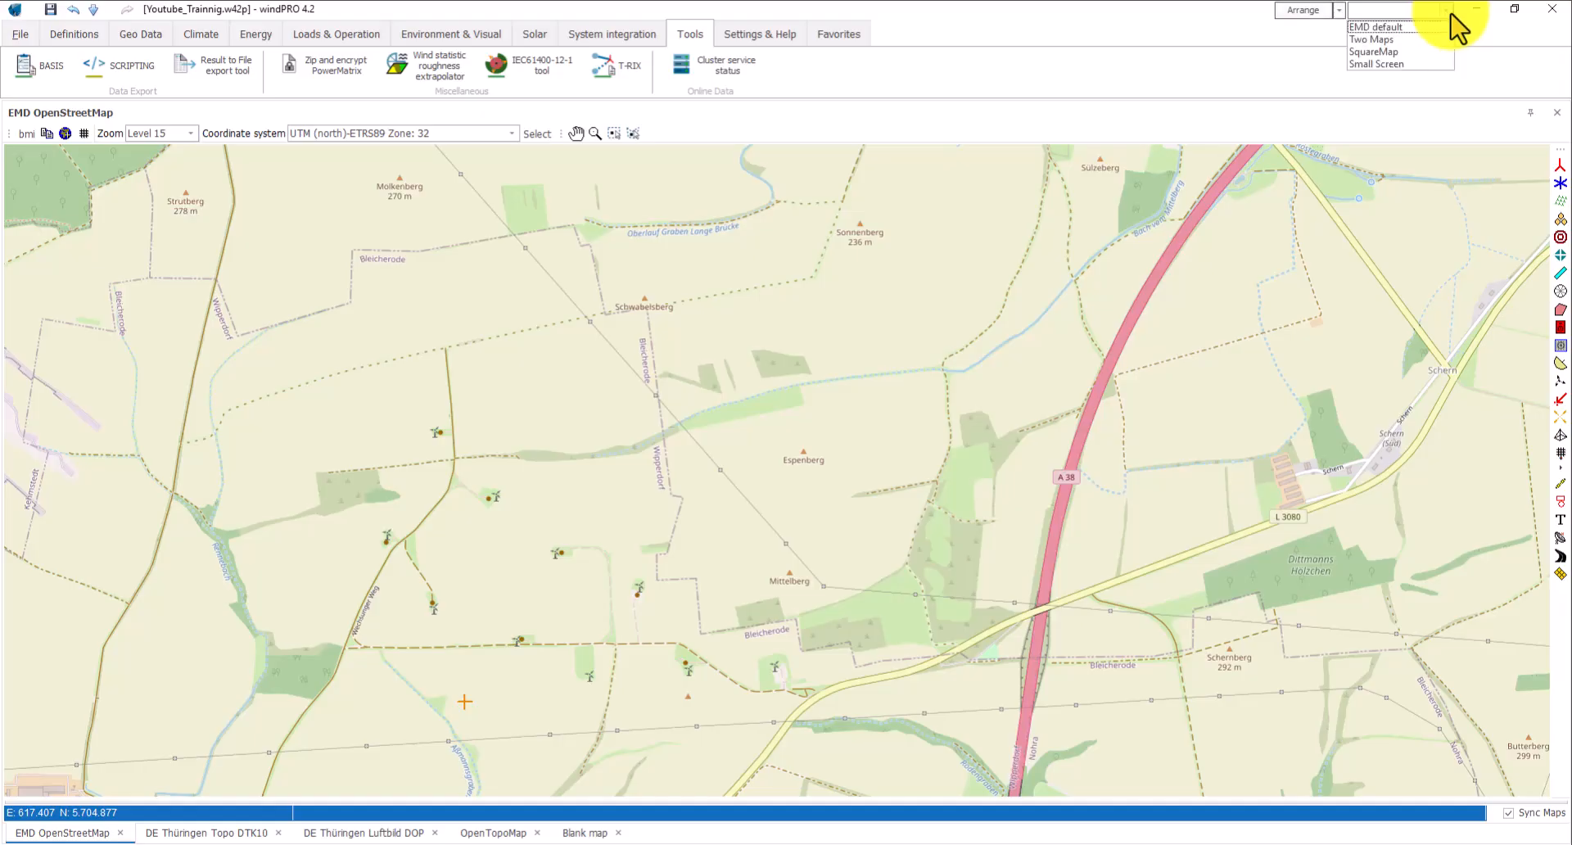
{"action": "left_click", "coordinate": [1377, 29]}
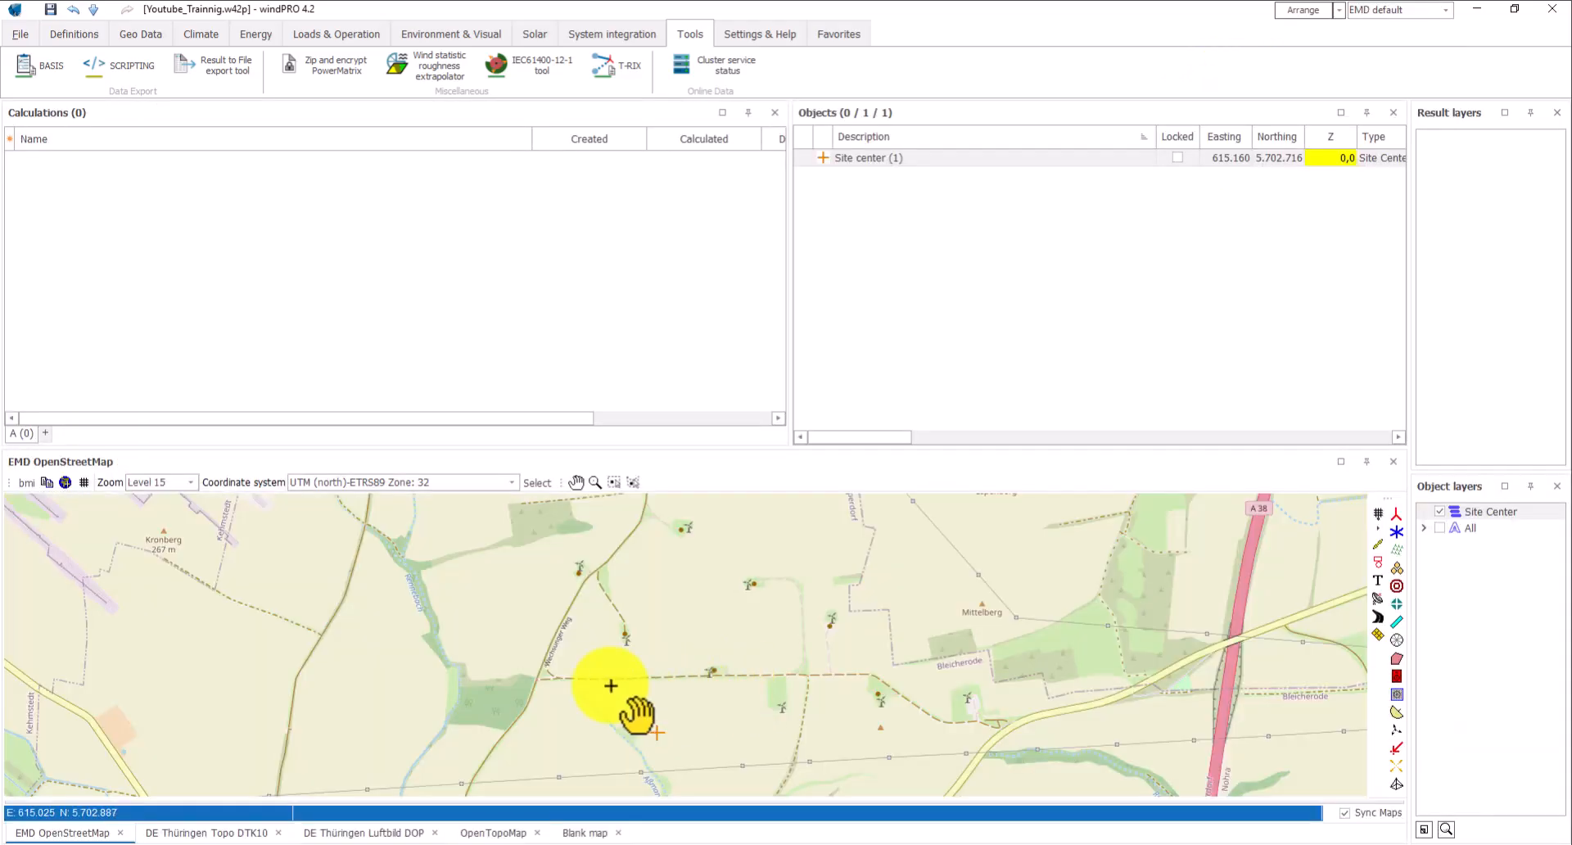
{"action": "left_click_drag", "start_coordinate": [611, 687], "coordinate": [467, 631]}
- Enlarge the map window by shortening the Calculations and Objects windows, and widen the Result layers and Object layers windows
{"action": "mouse_move", "coordinate": [749, 448]}
{"action": "left_mouse_down"}
{"action": "mouse_move", "coordinate": [758, 229]}
{"action": "mouse_move", "coordinate": [773, 396]}
{"action": "mouse_move", "coordinate": [741, 466]}
{"action": "left_mouse_up"}
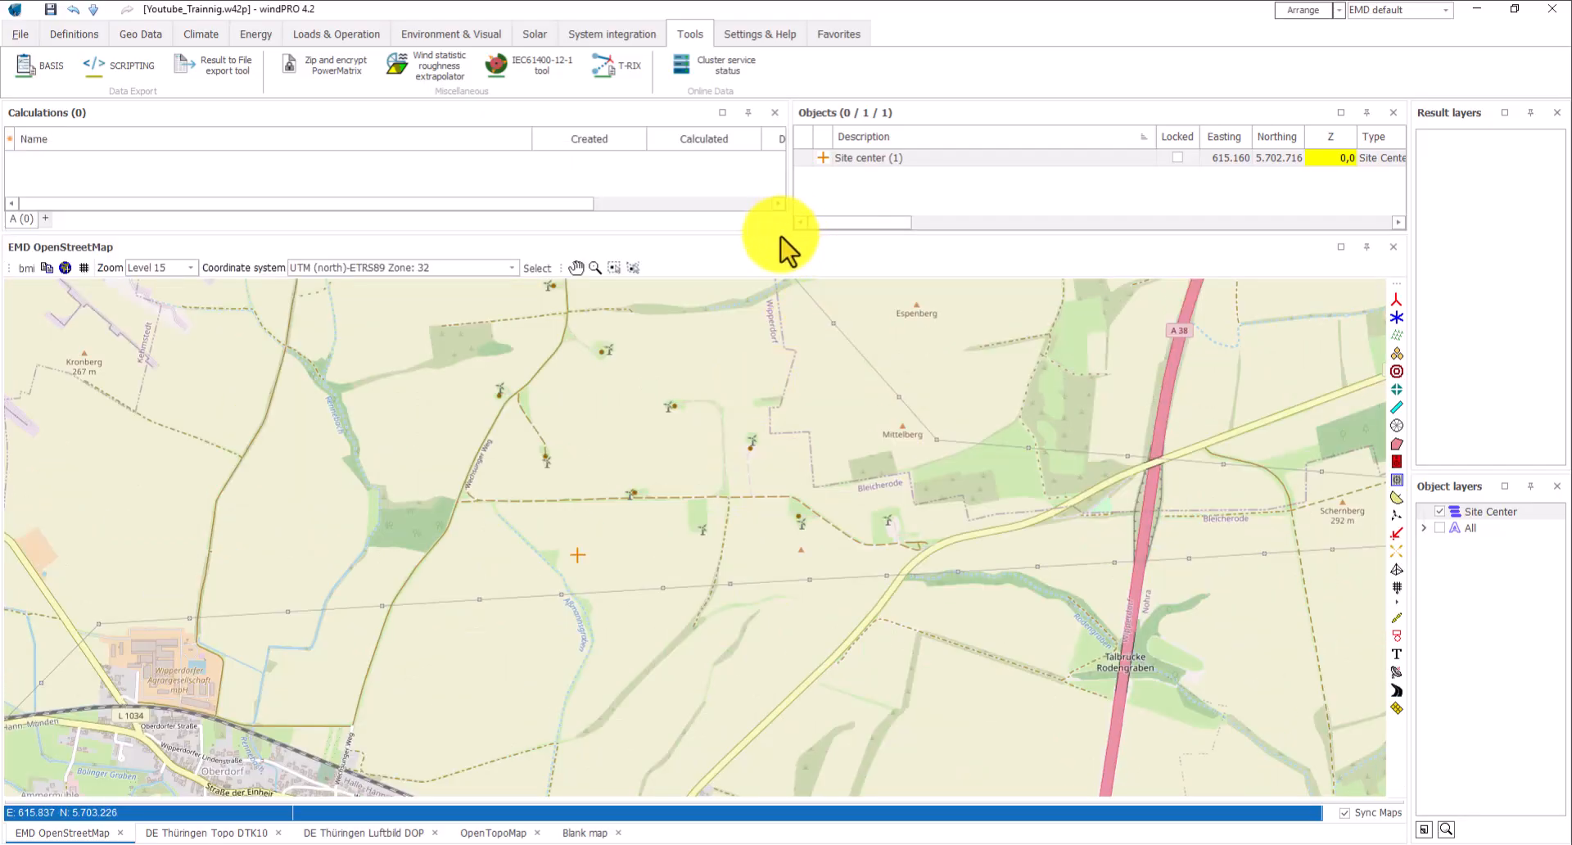
{"action": "left_click_drag", "start_coordinate": [778, 236], "coordinate": [779, 313]}
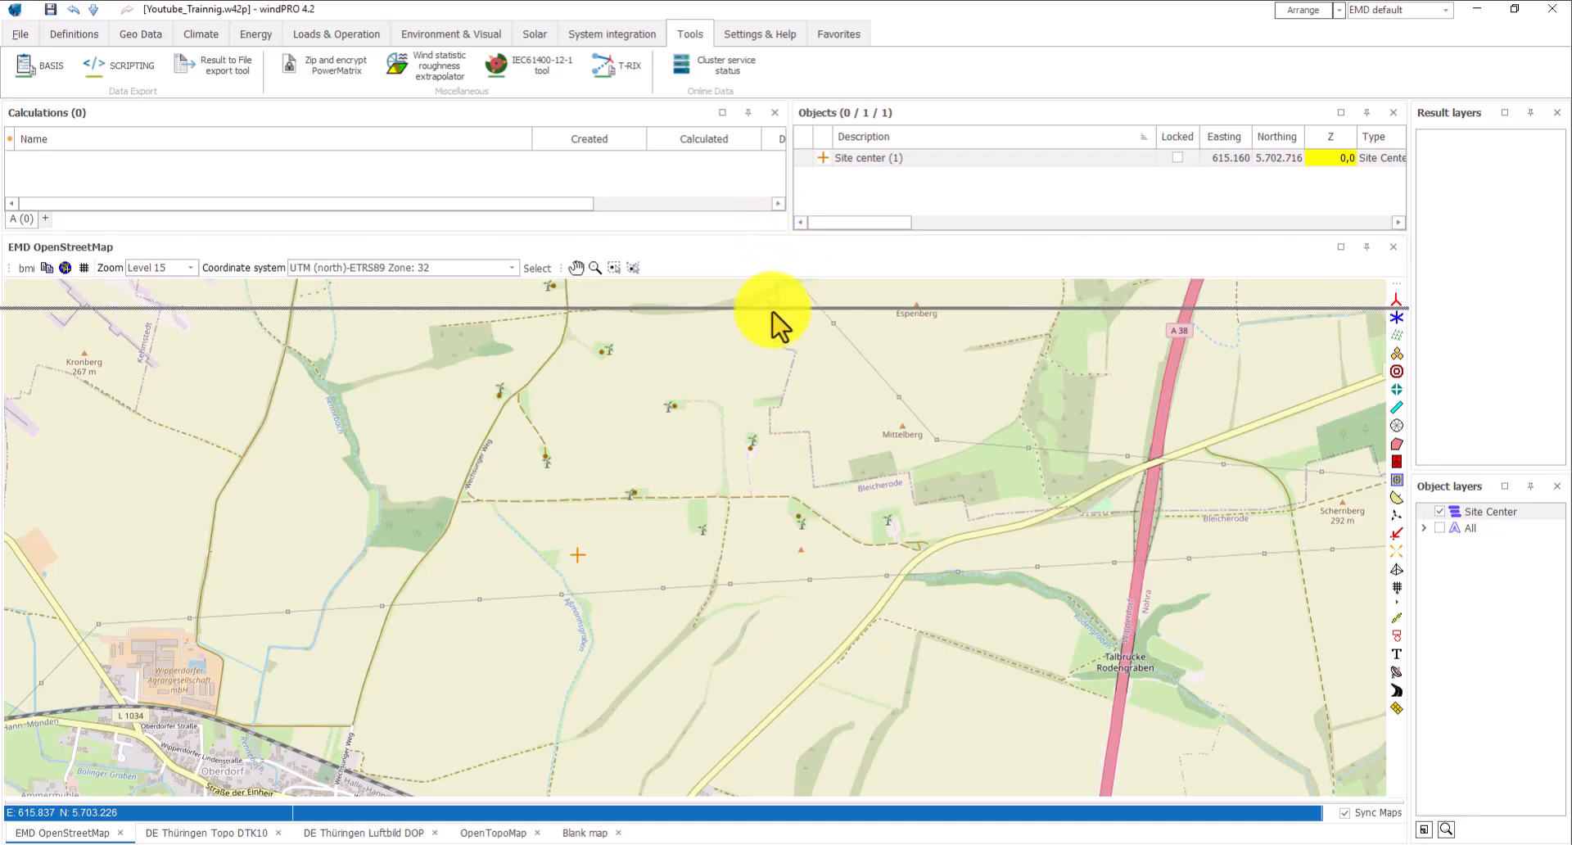
{"action": "left_click_drag", "start_coordinate": [755, 619], "coordinate": [738, 654]}
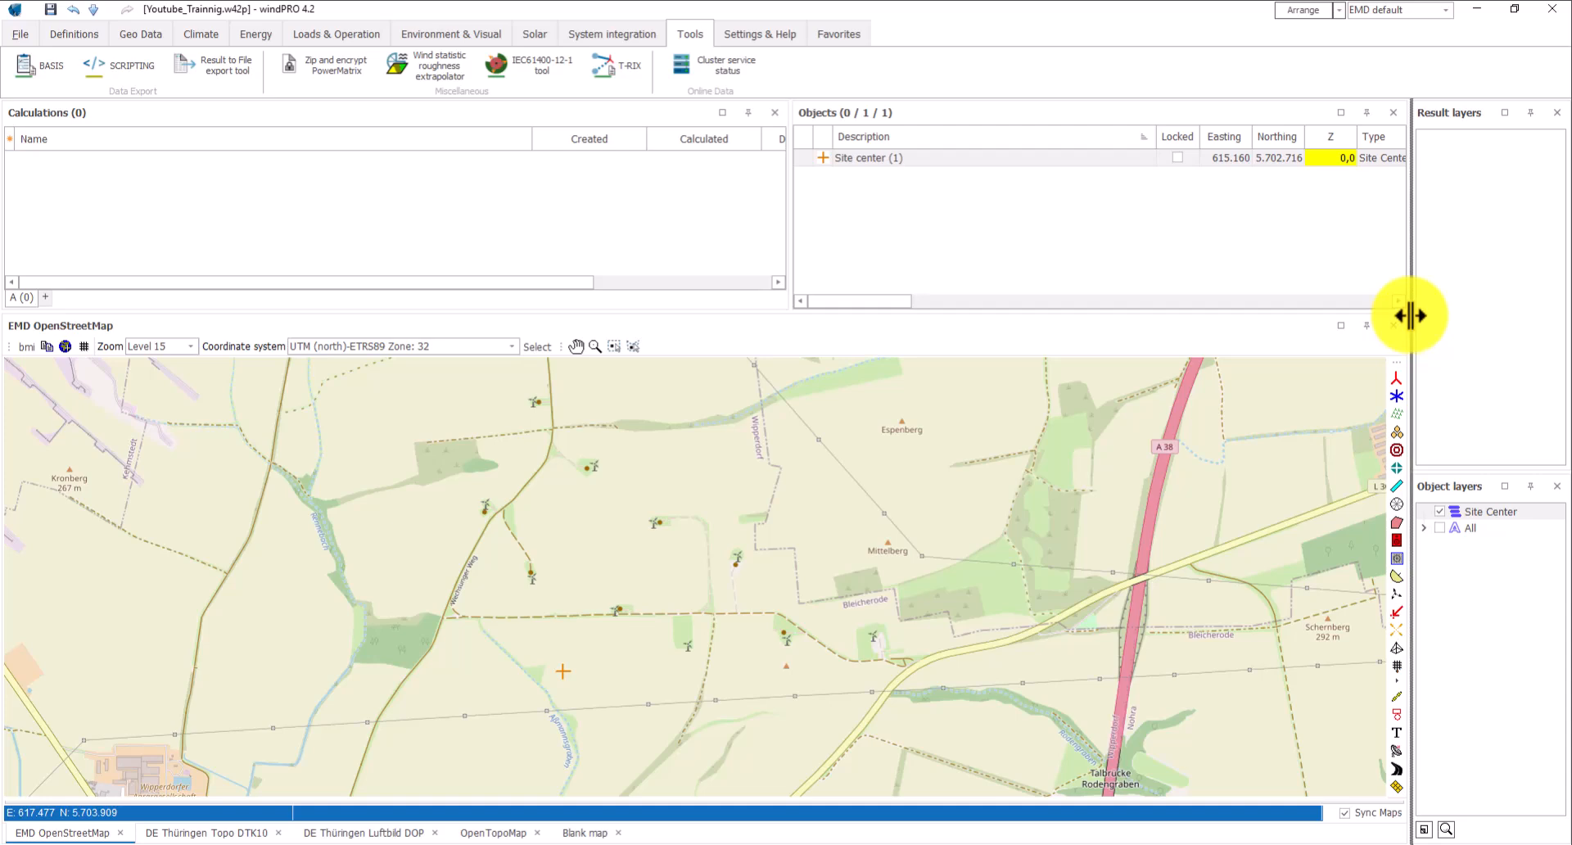
{"action": "left_click_drag", "start_coordinate": [1410, 315], "coordinate": [1236, 319]}
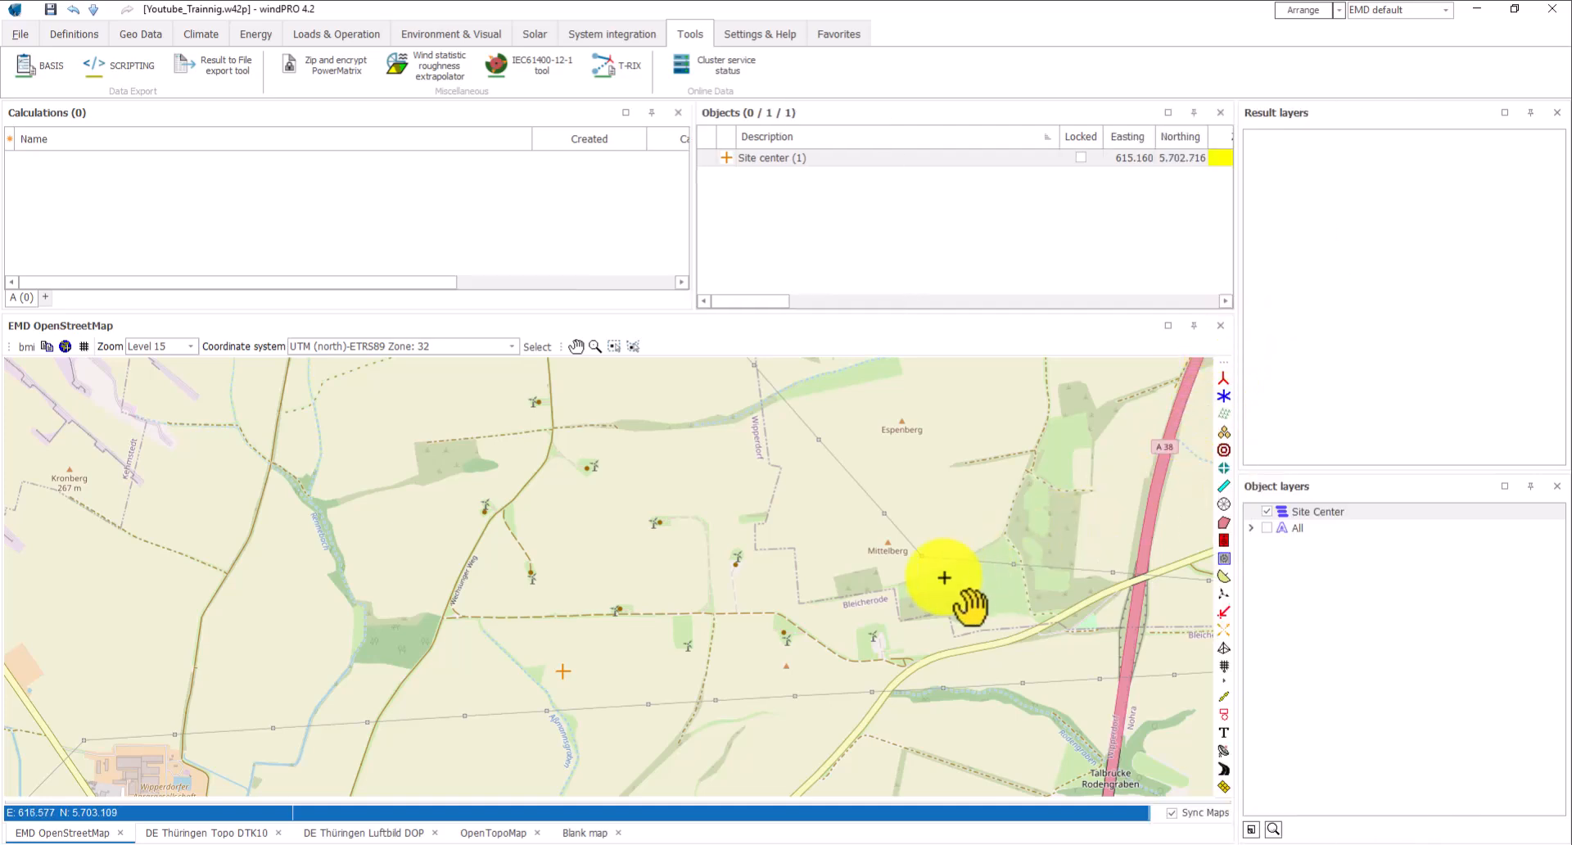
{"action": "left_click_drag", "start_coordinate": [944, 578], "coordinate": [907, 603]}
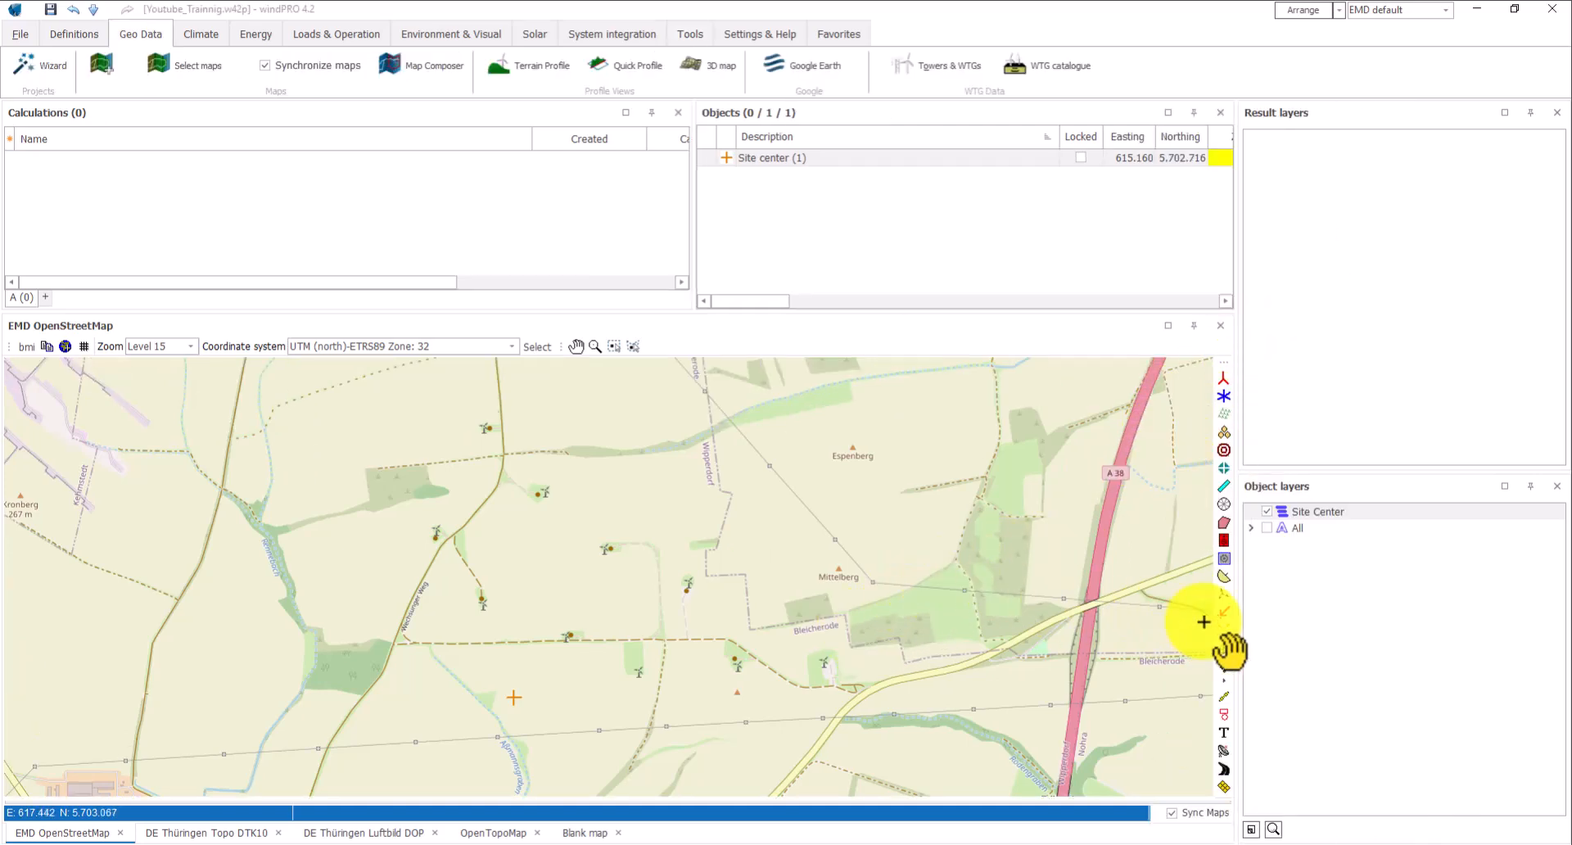
- Open the layer commands of the Object layers window
{"action": "right_click", "coordinate": [1320, 657]}
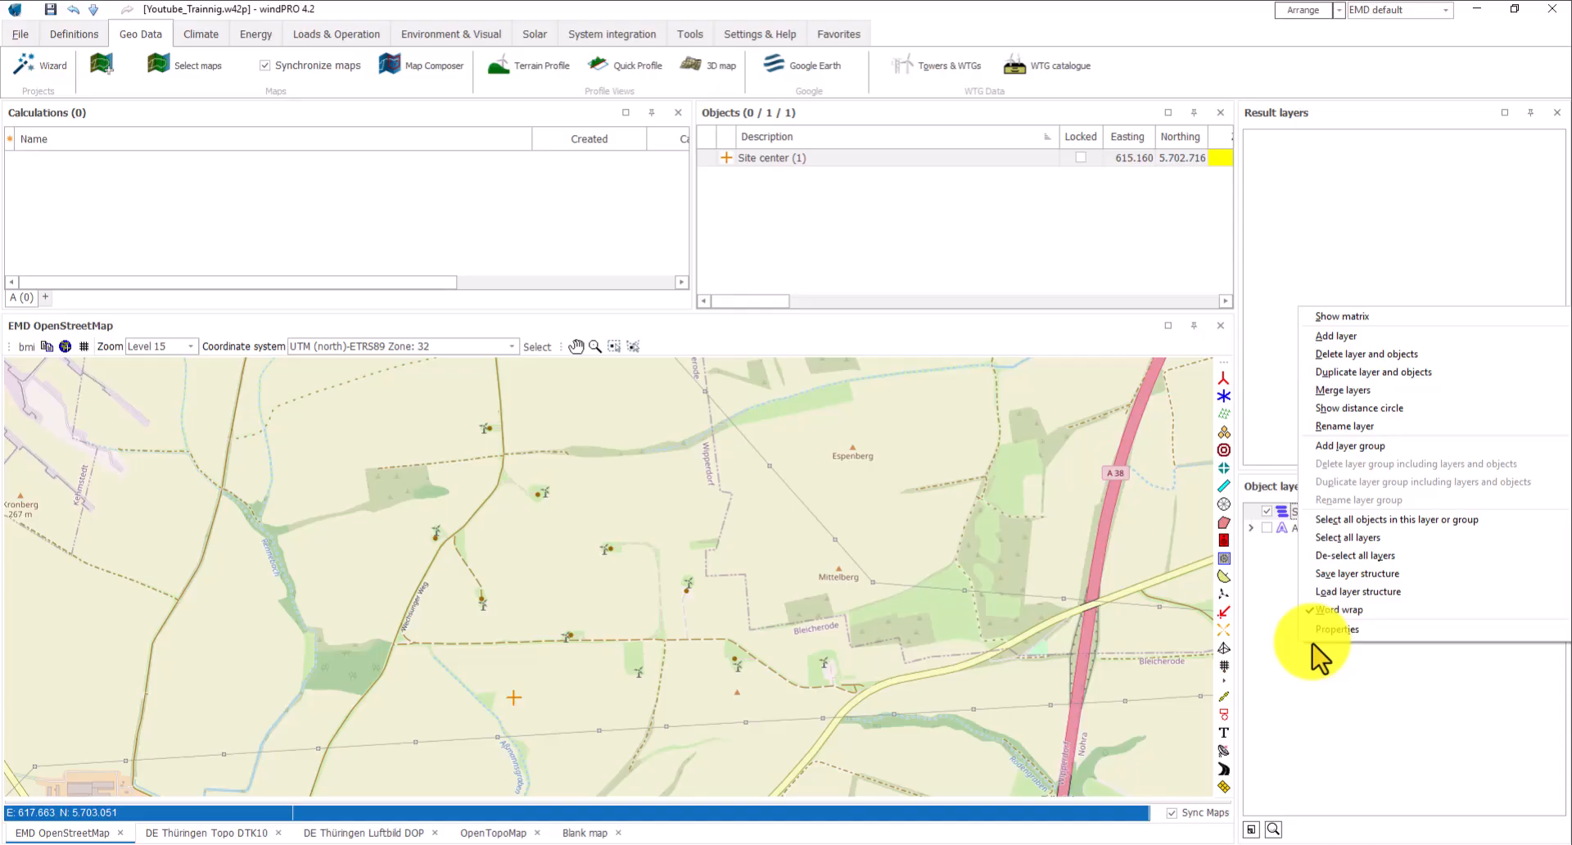